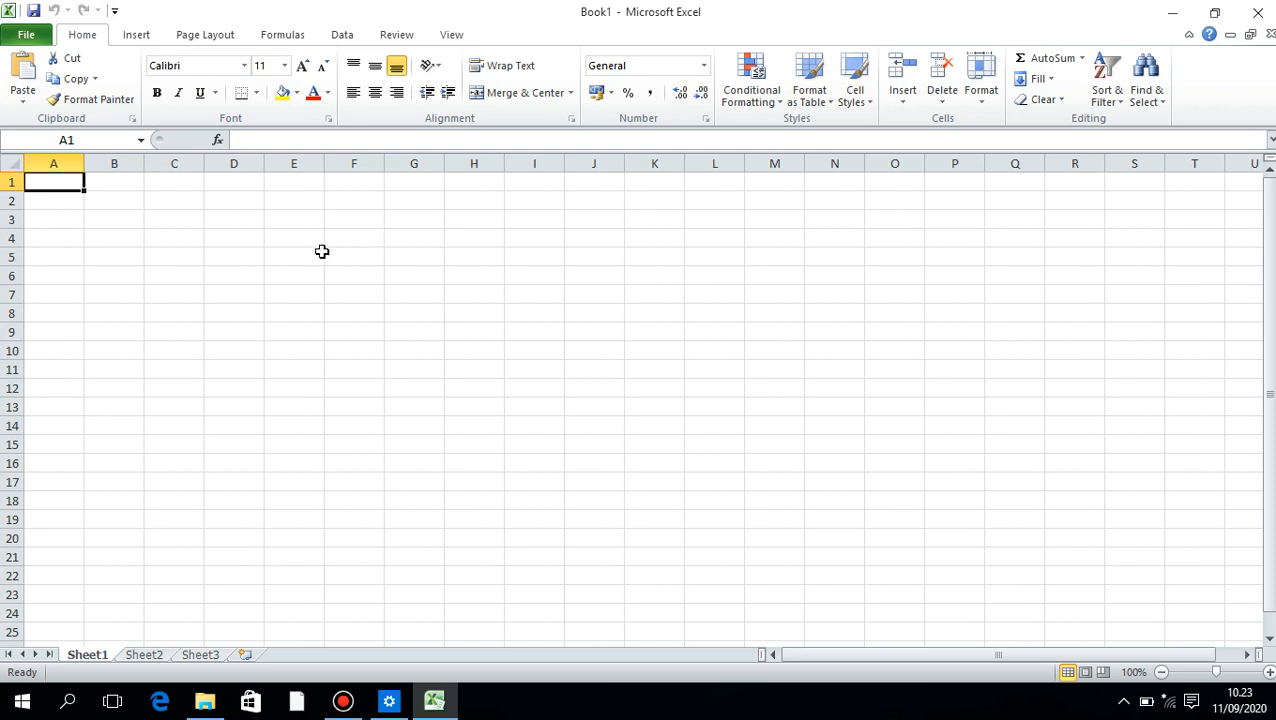
Enter the sheet titles DAFTAR GAJI KARYAWAN in A3 and PT. SUKSES SEJAHTERA in A4
click(59, 217)
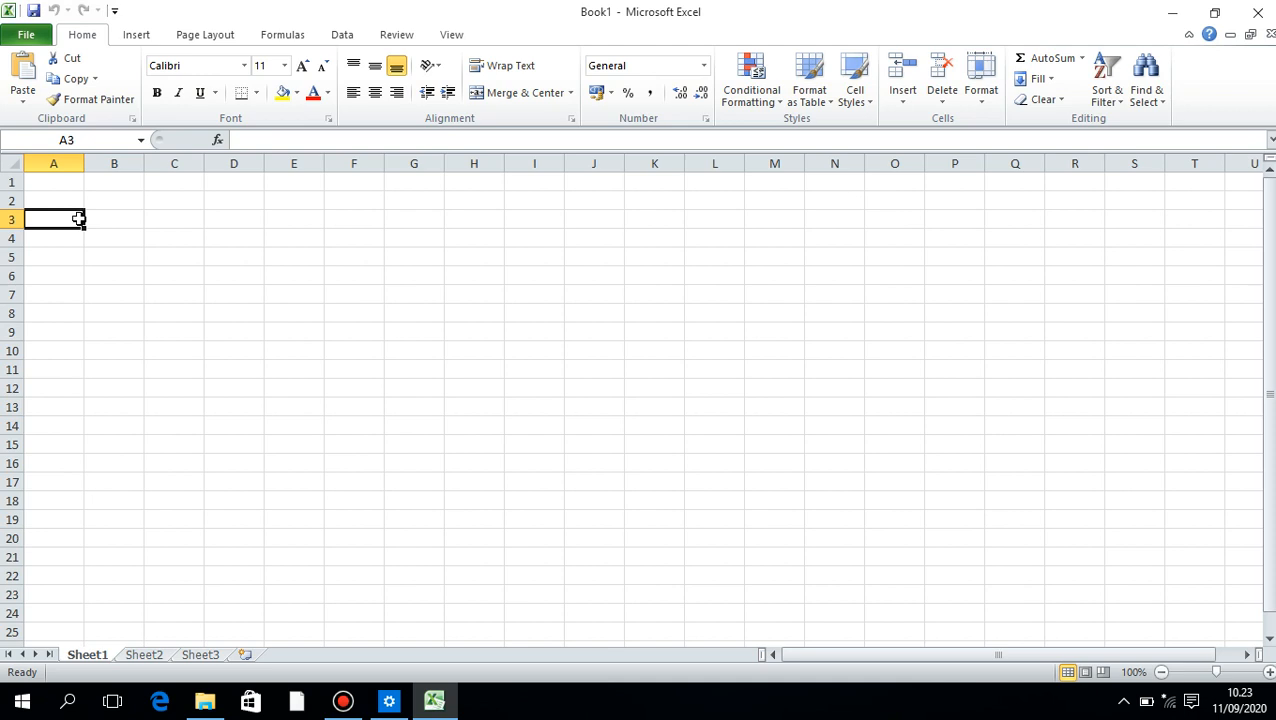
text(DAFTA)
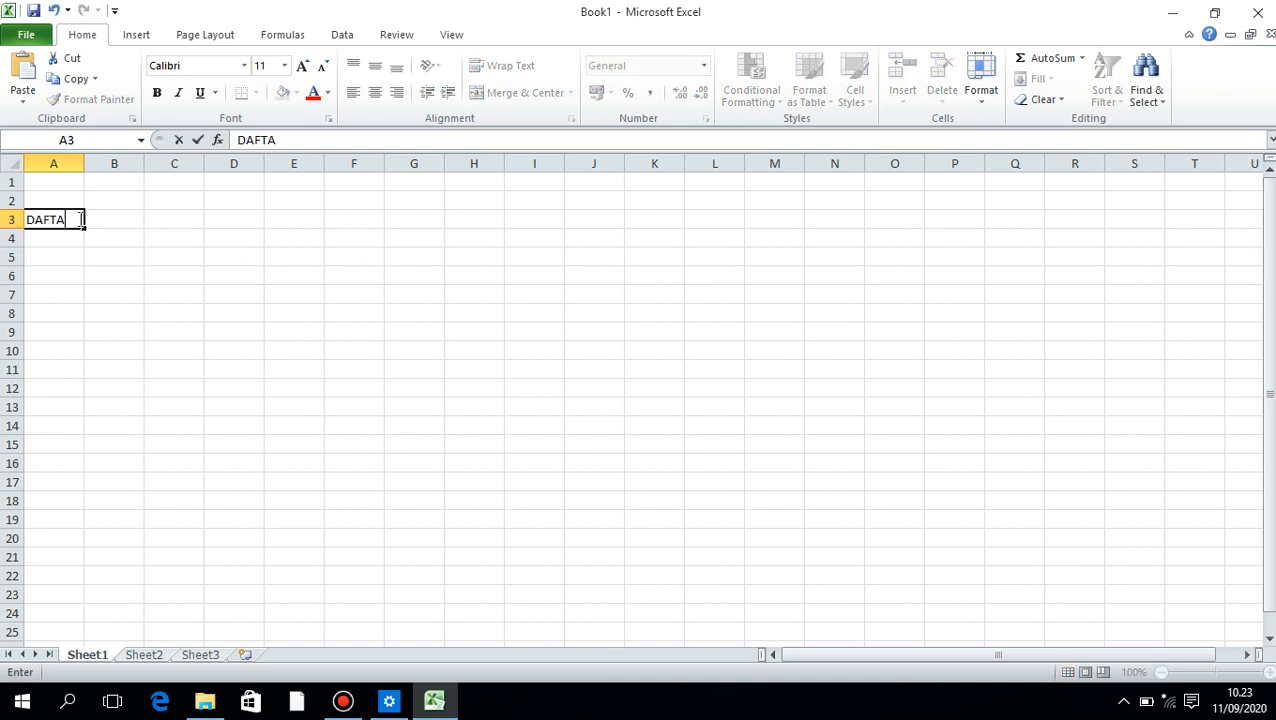
text(R GAJI KARYAWAN)
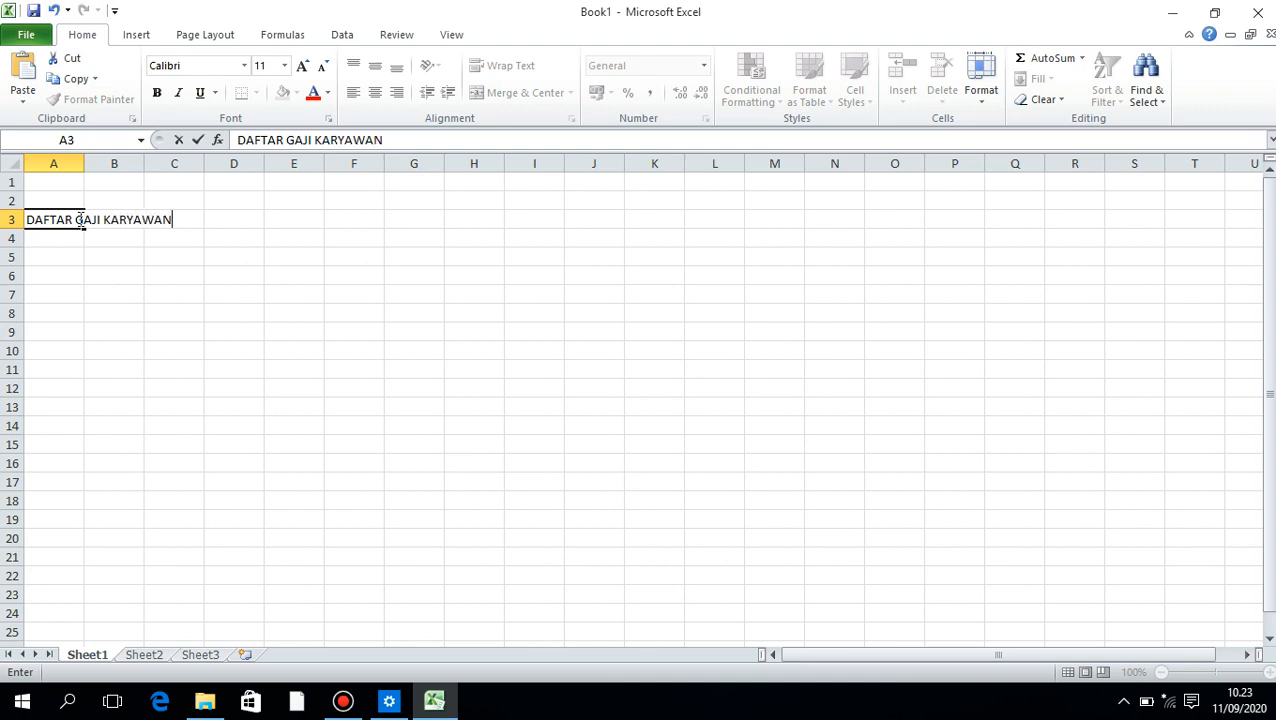
key(Return)
text(PT,)
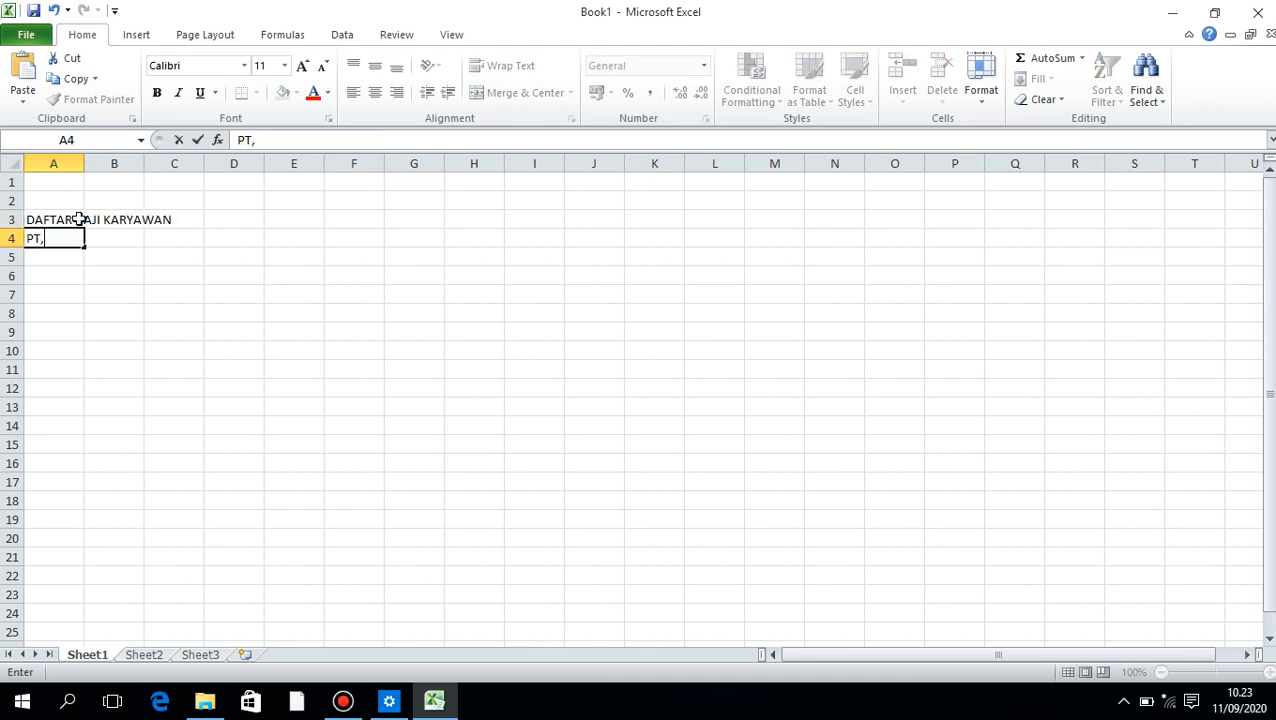
text( SUKSES SEJAHTERA)
key(Return)
key(Return)
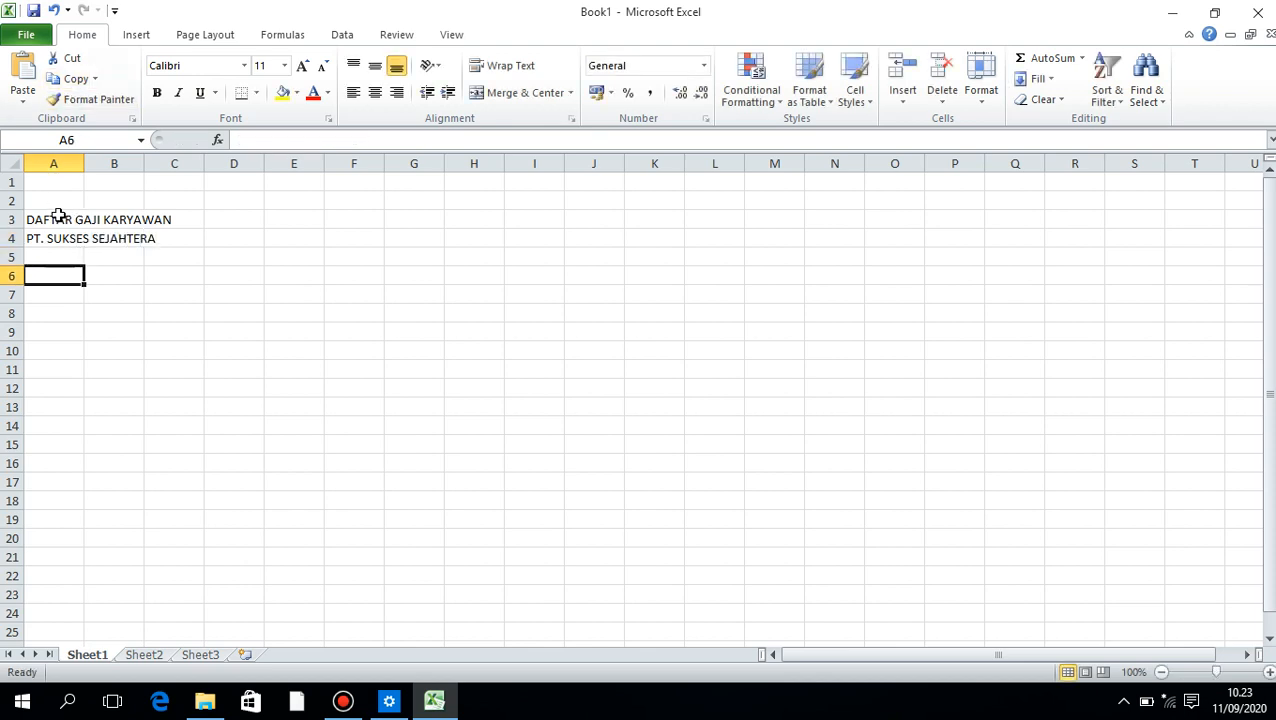
Merge and center cells A6:A7 and narrow column A to about half its width
drag(50, 271, 48, 290)
click(490, 93)
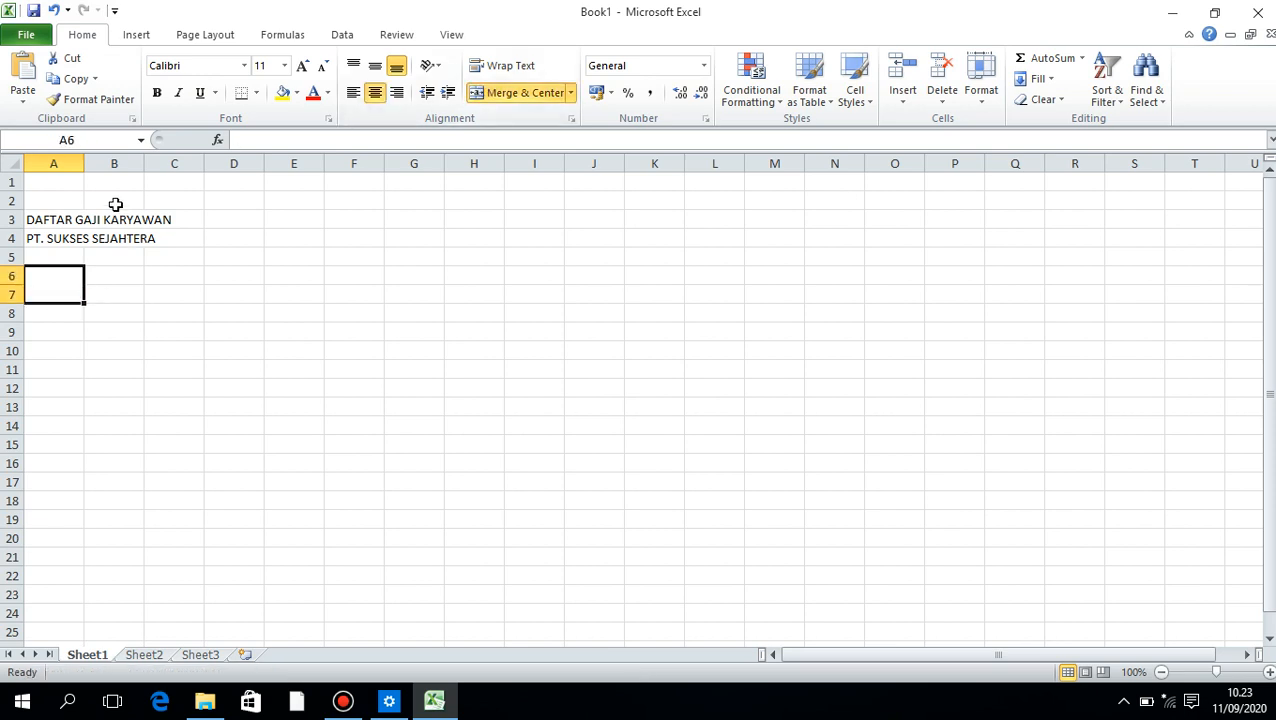
drag(84, 164, 54, 164)
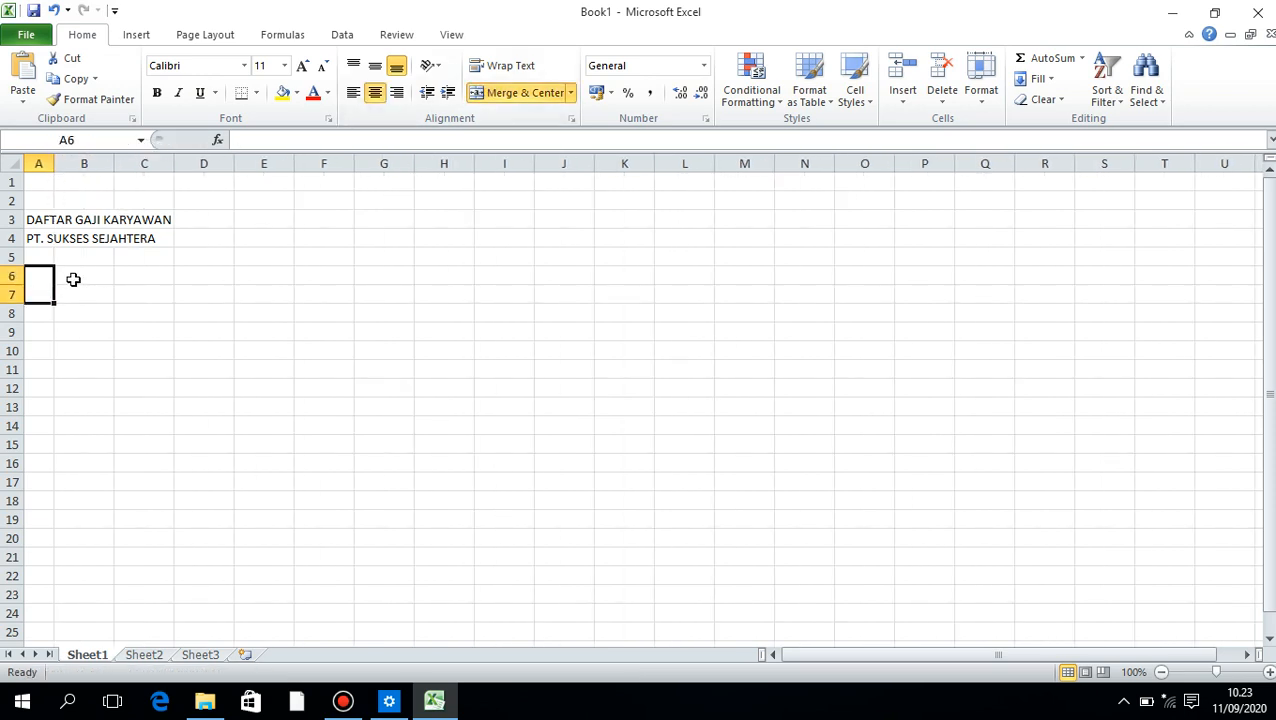
Create a merged, centered NAMA header in B6:B7 and copy it across through column G
drag(74, 276, 71, 290)
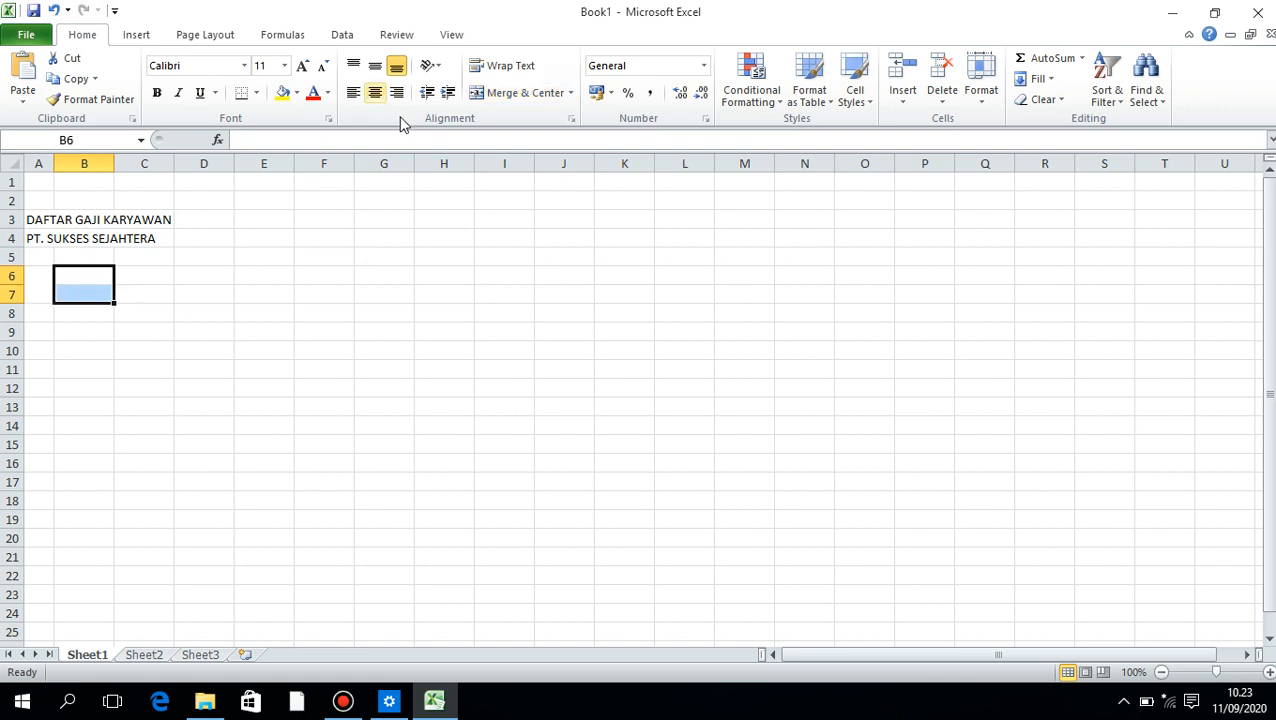
click(478, 96)
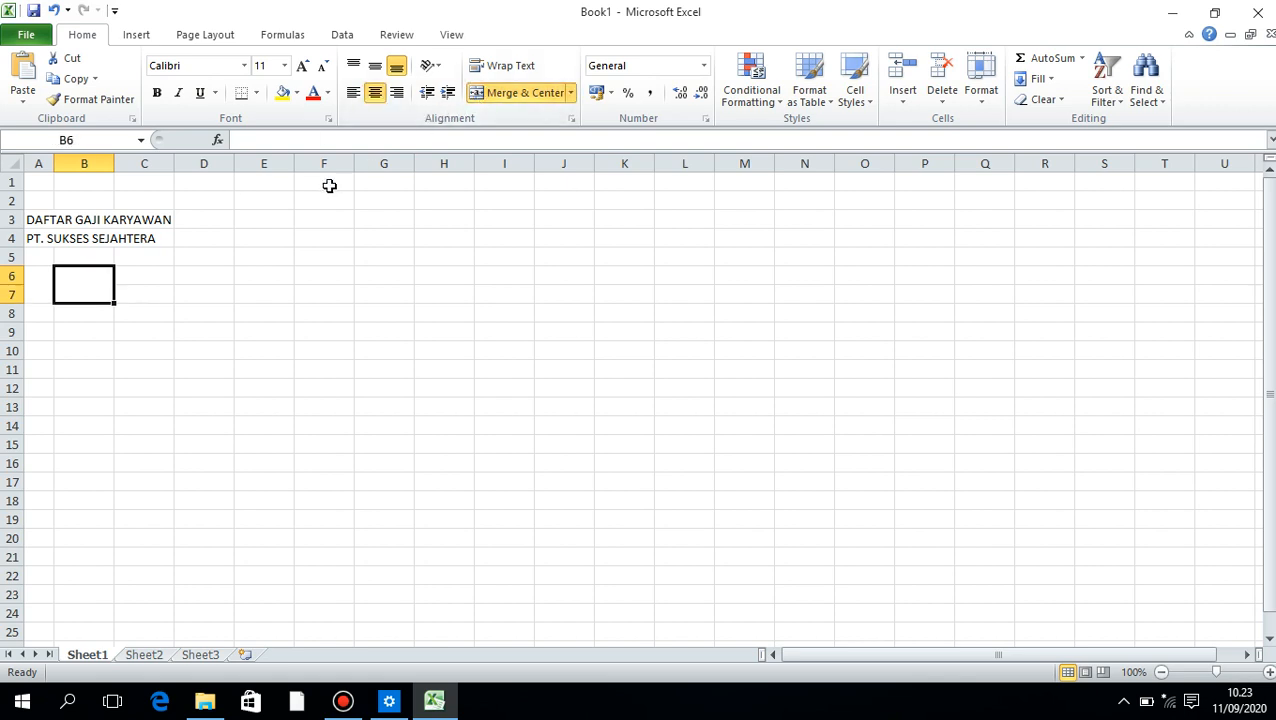
text(NAMA)
click(178, 349)
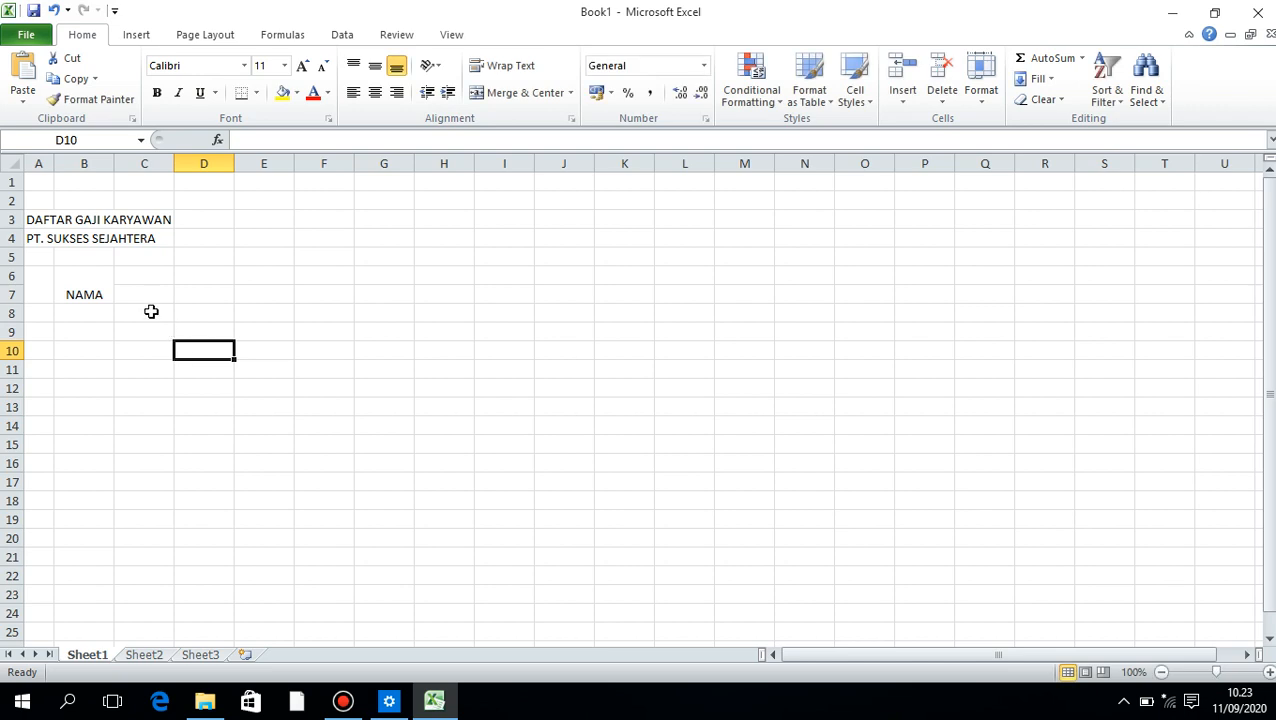
click(85, 285)
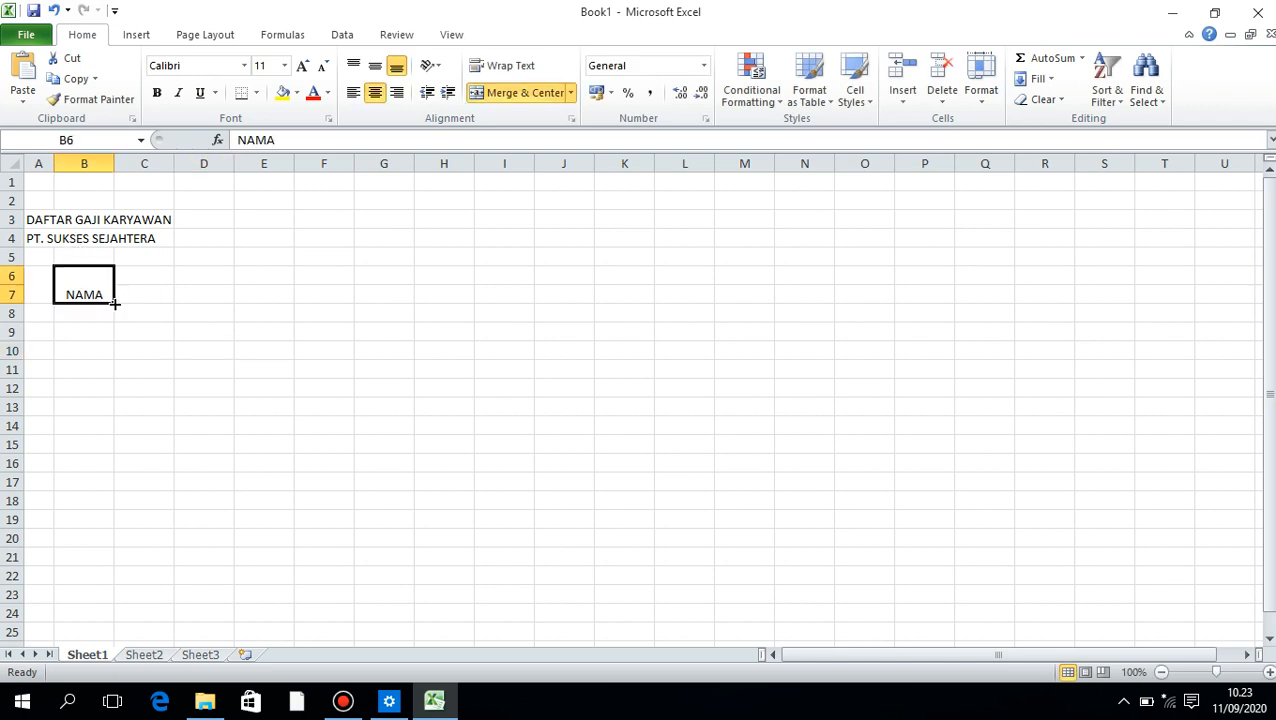
drag(114, 303, 404, 300)
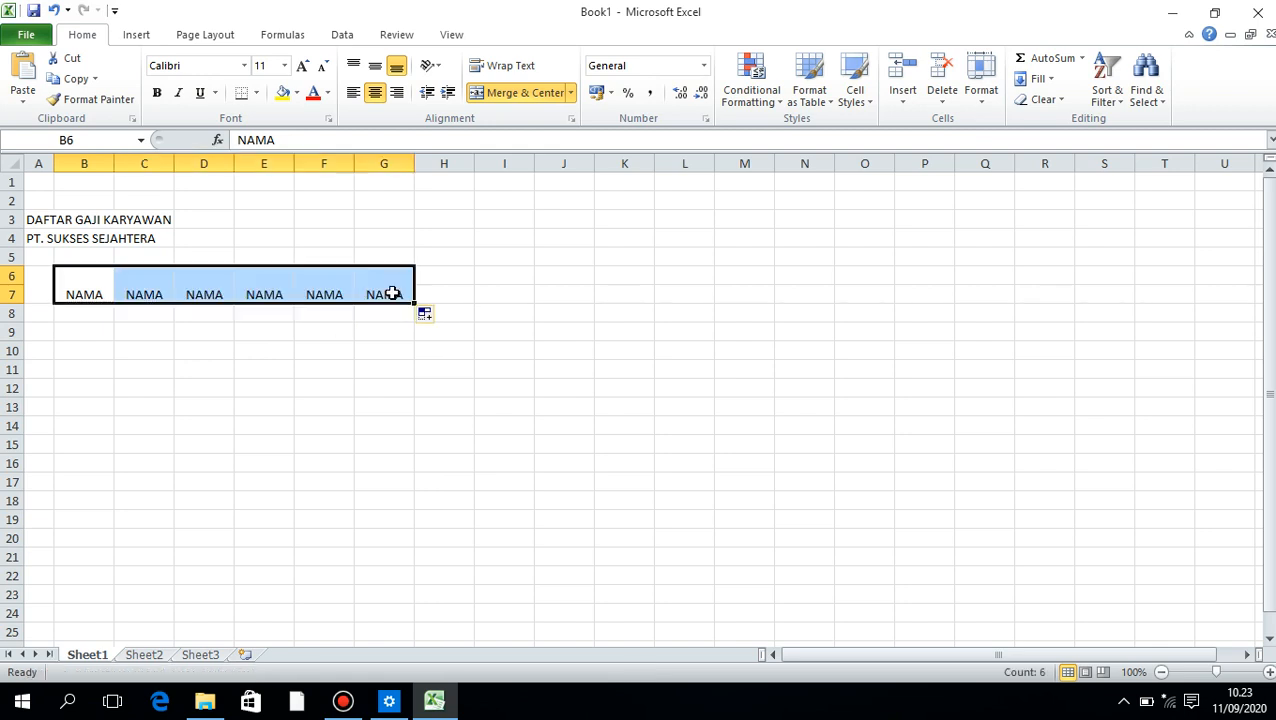
Enter the headers NO, NAMA and GOL in the merged header cells of columns A to C
click(38, 285)
text(NO)
key(Tab)
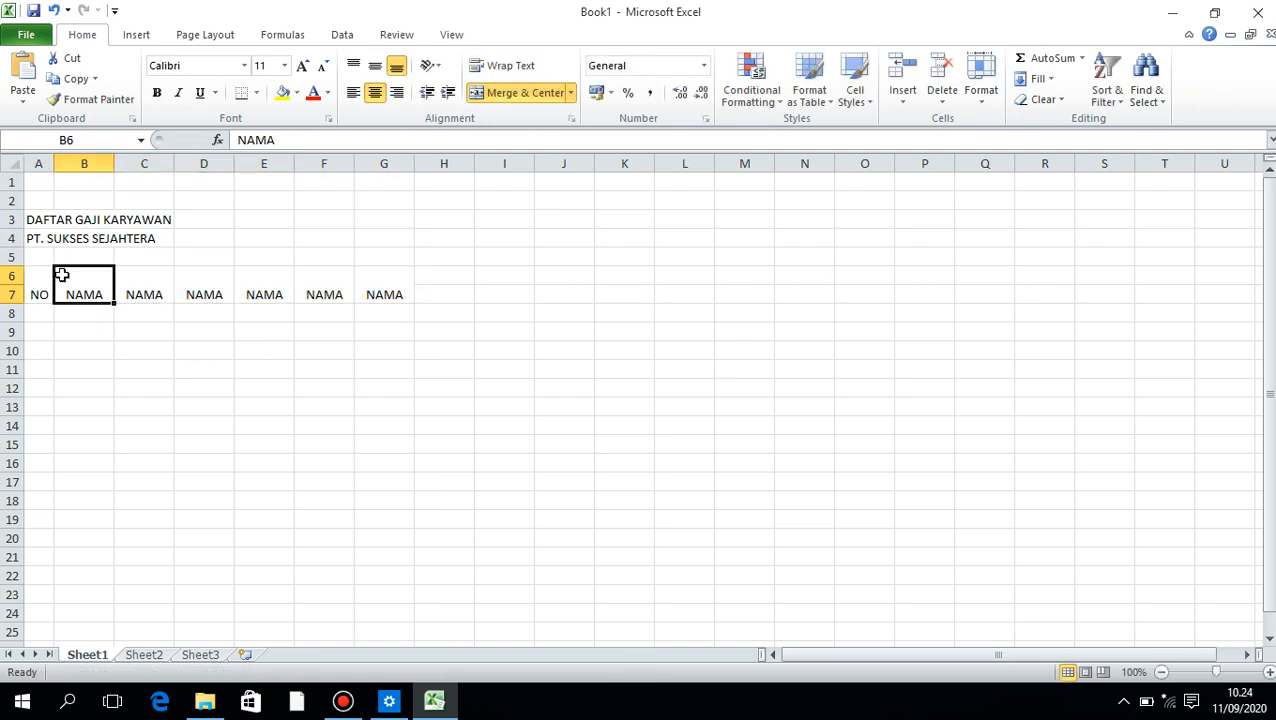
text(NAMA)
key(Tab)
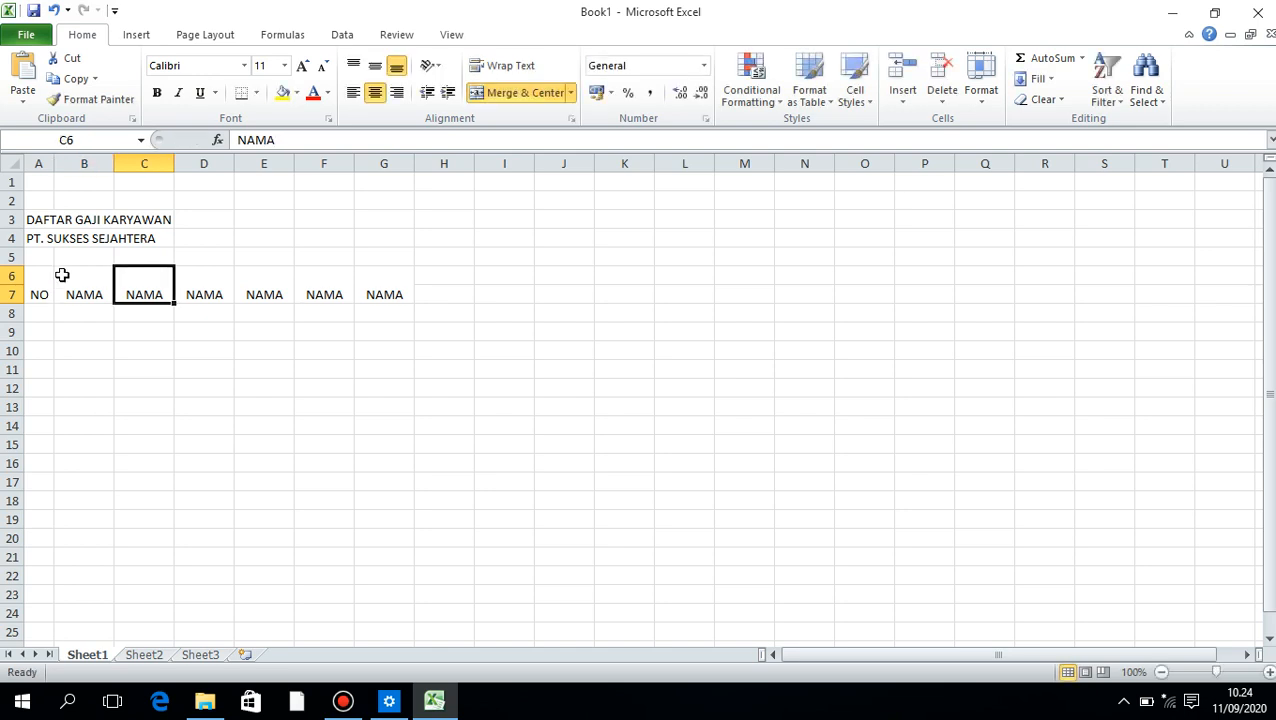
text(GOL)
key(Tab)
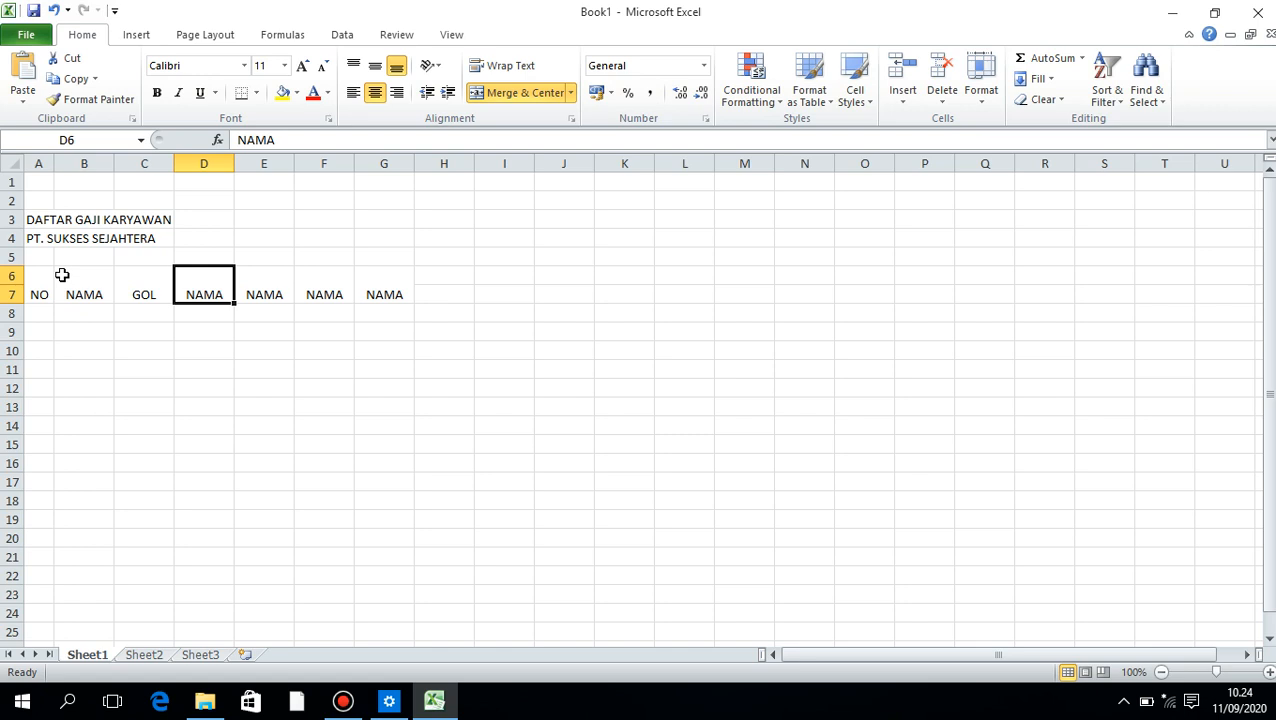
Replace the copied headers in columns D to G with JML ANAK, MASA KERJA, JABATAN POSISI and GAJI POKOK
text(JML ANAK)
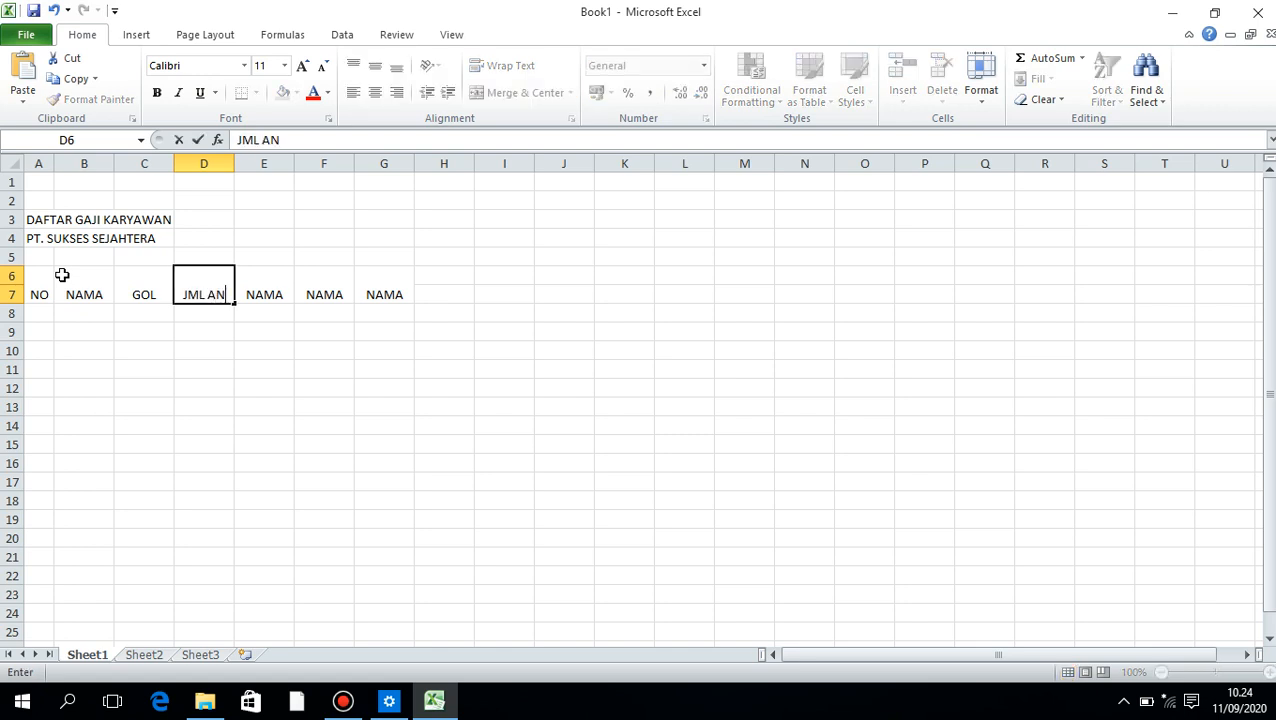
key(Tab)
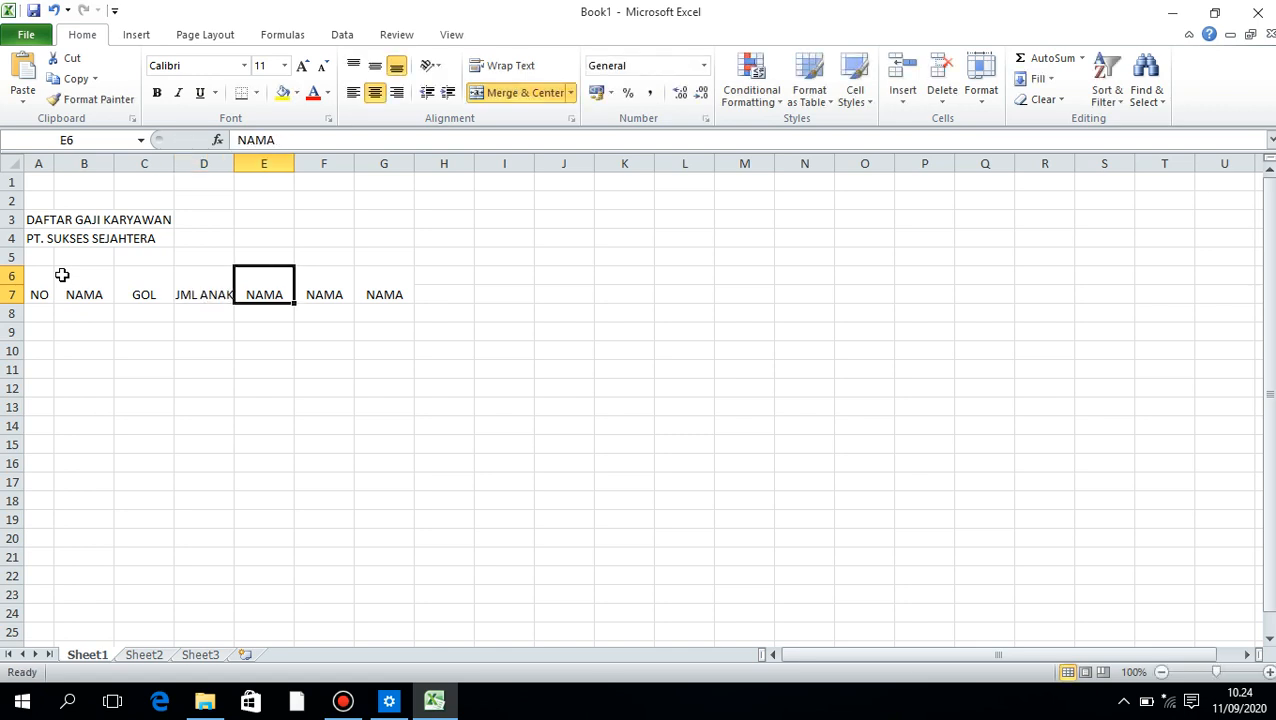
text(MASA KERJA)
key(Tab)
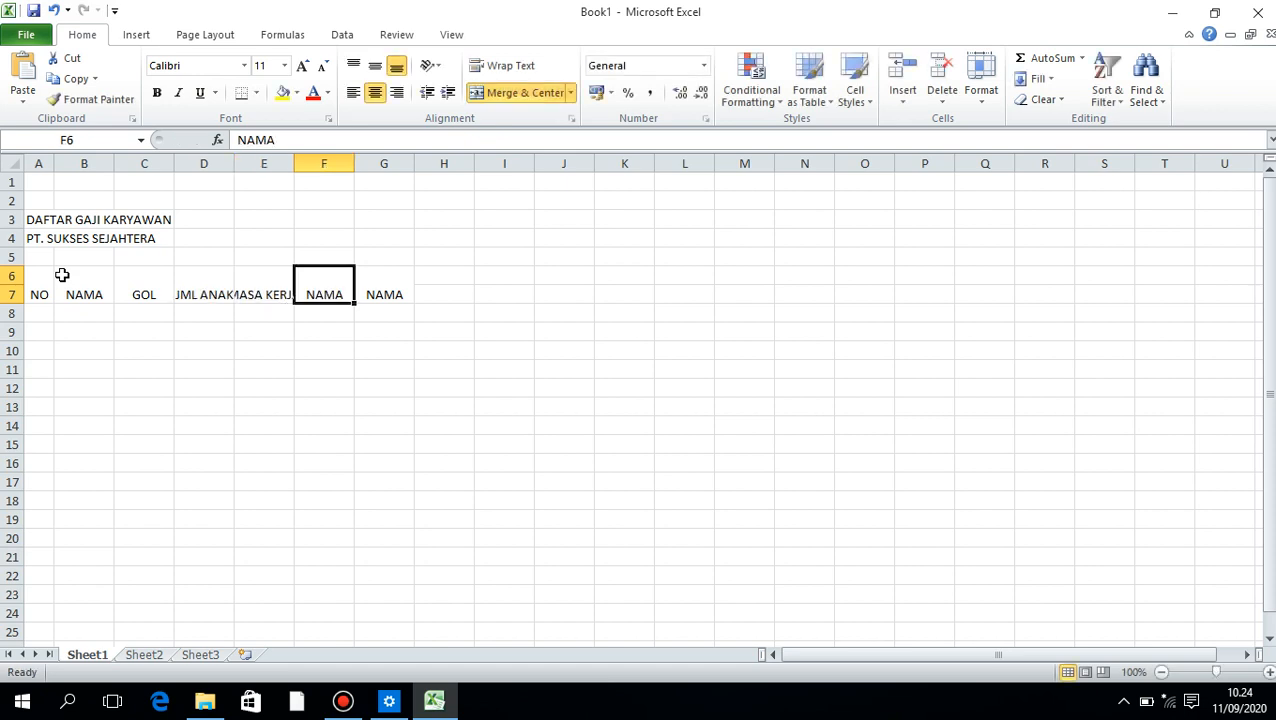
text(JABA)
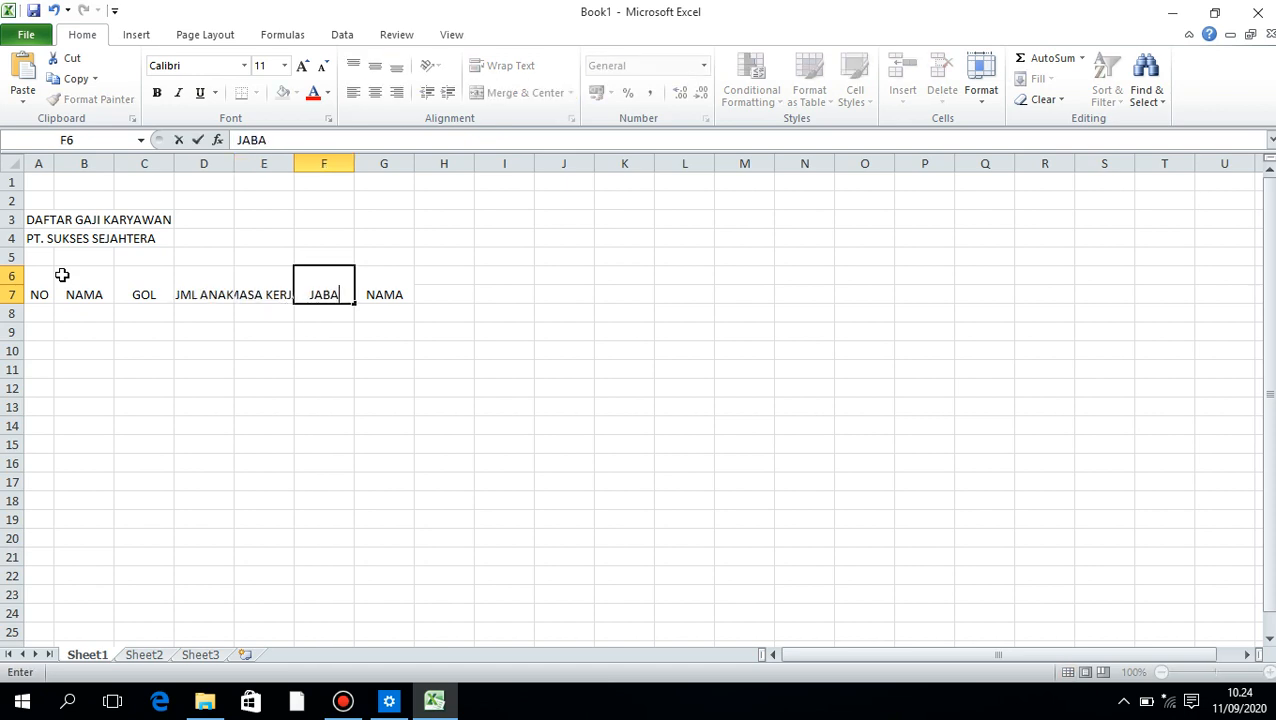
text(TAN POSISI)
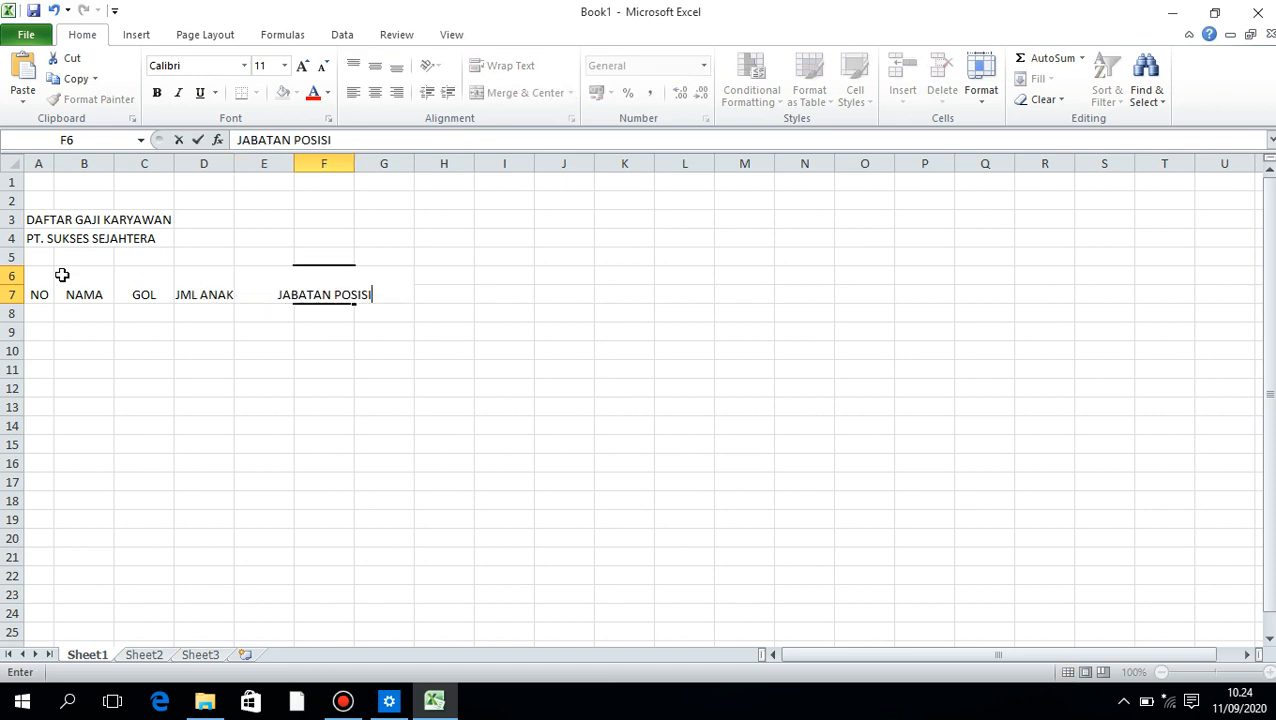
key(Tab)
text(GAJI POKOK)
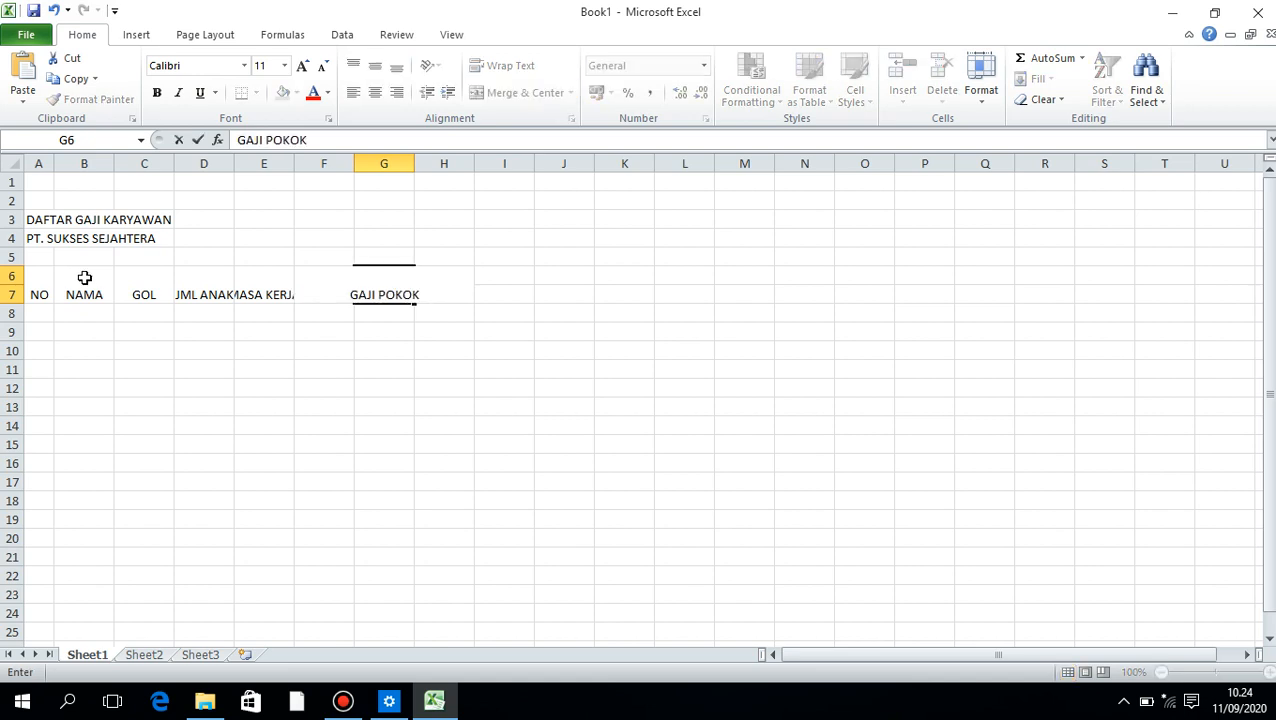
click(396, 350)
click(396, 272)
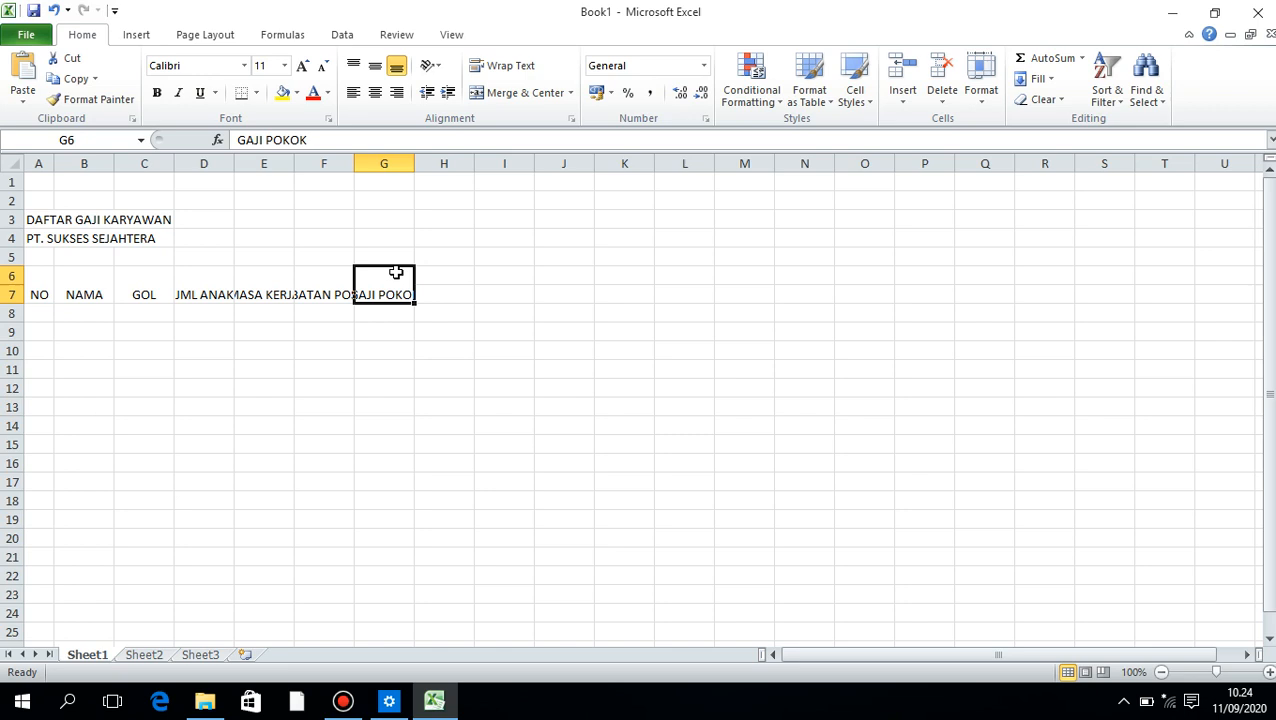
Merge and center H6:J6 and enter the group header TUNJANGAN
click(452, 272)
drag(452, 272, 566, 266)
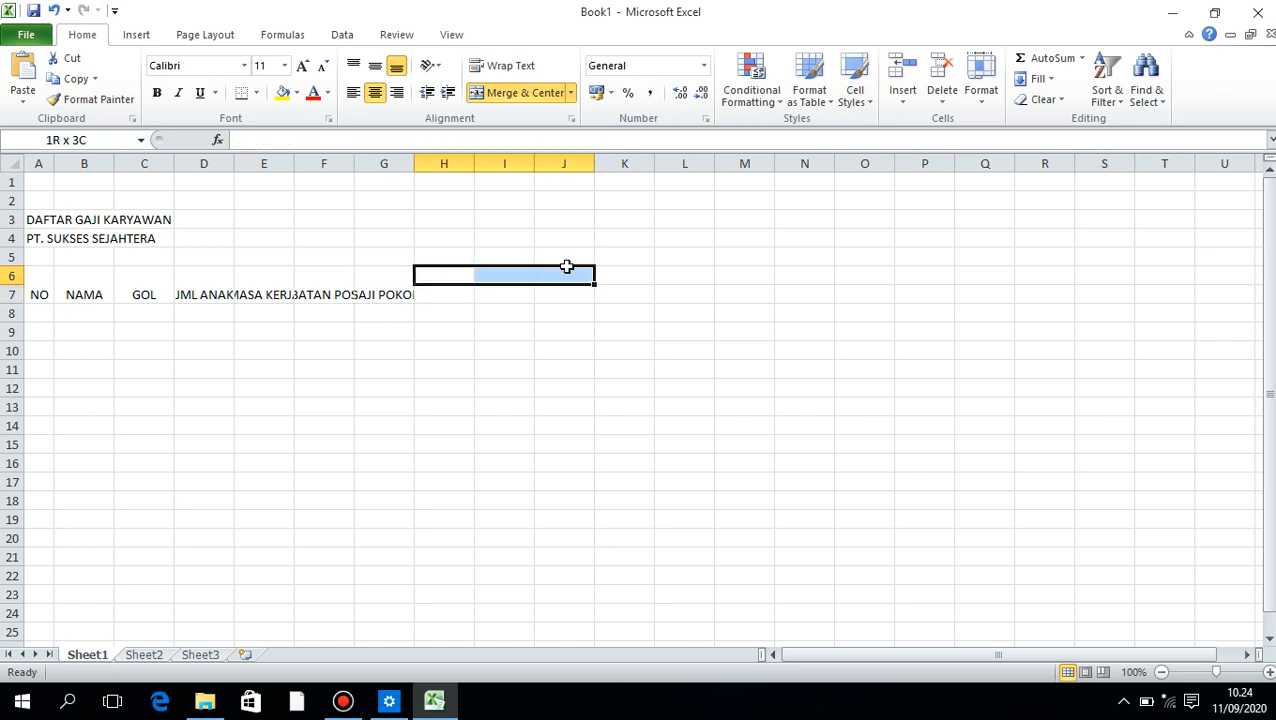
click(515, 92)
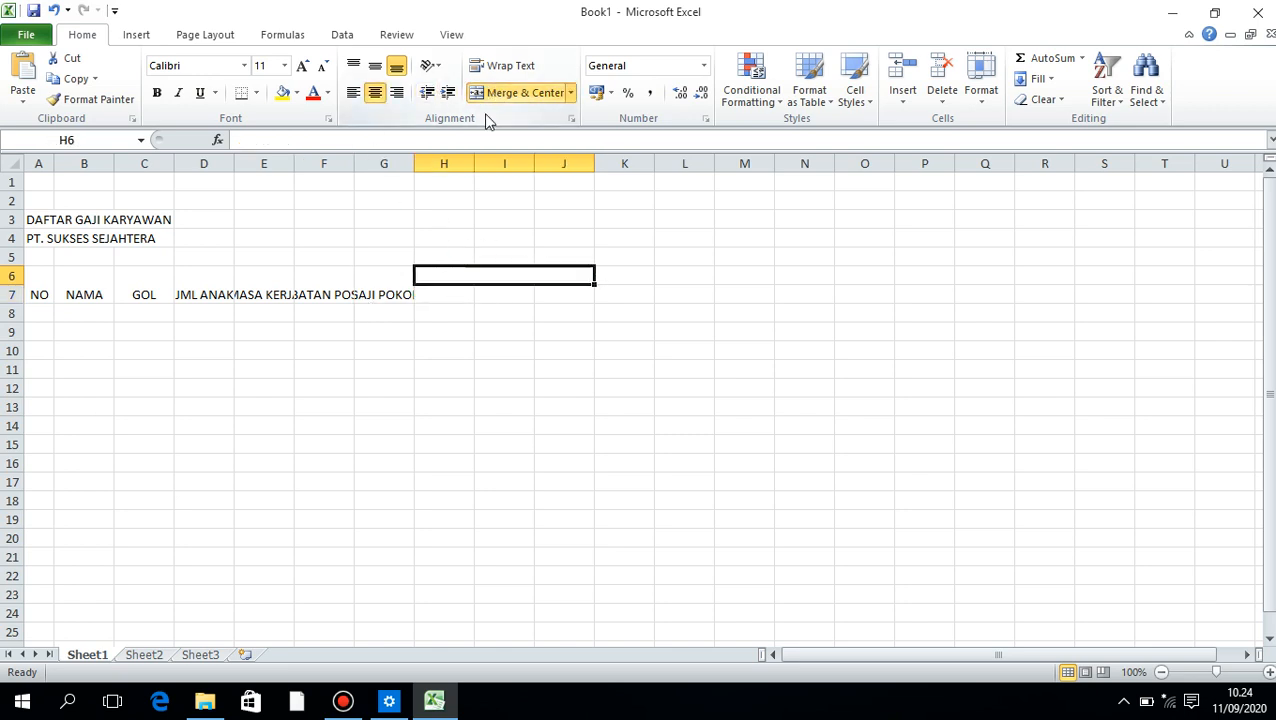
text(TUNAJ)
key(BackSpace)
key(BackSpace)
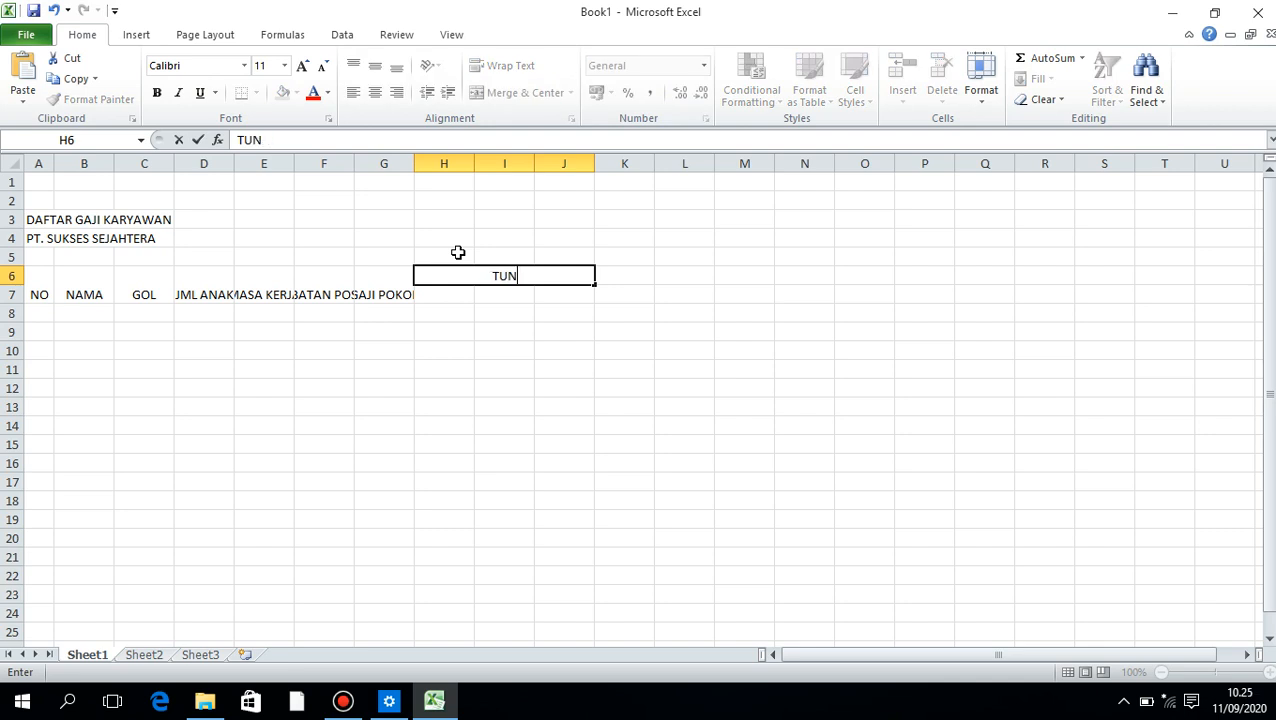
text(JANGA)
key(BackSpace)
key(BackSpace)
key(BackSpace)
text(ANGAN)
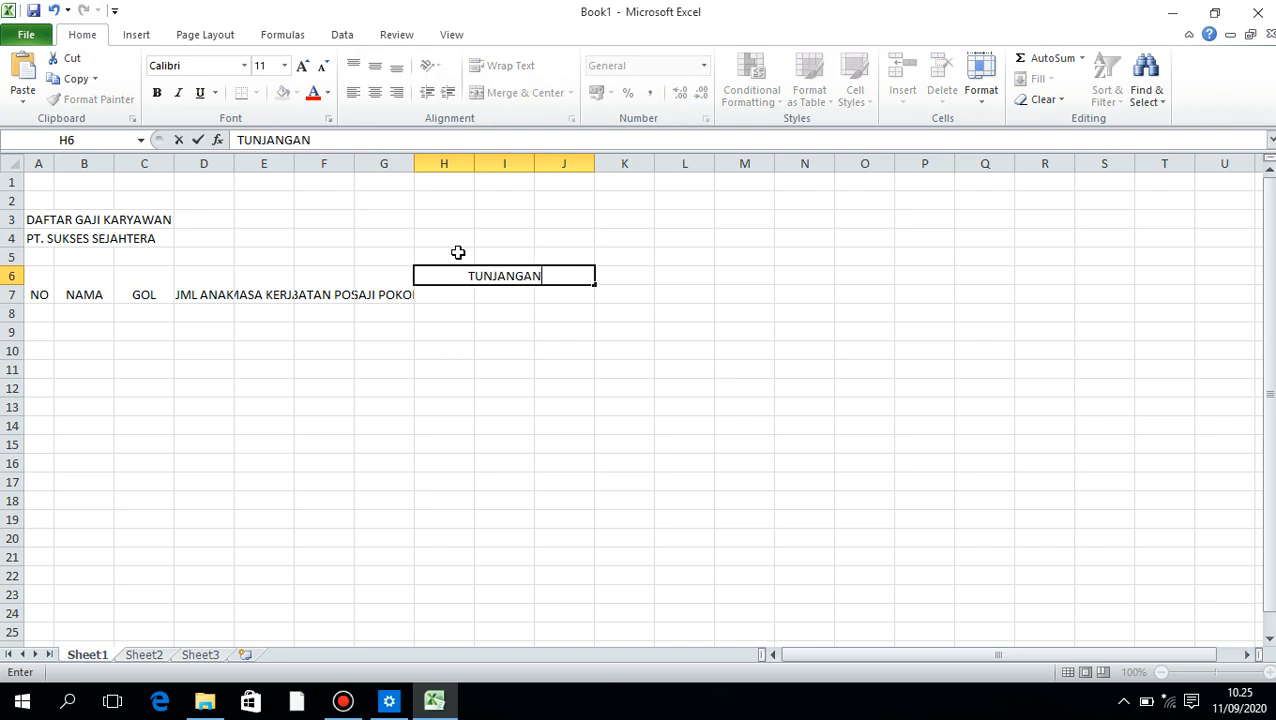
key(Return)
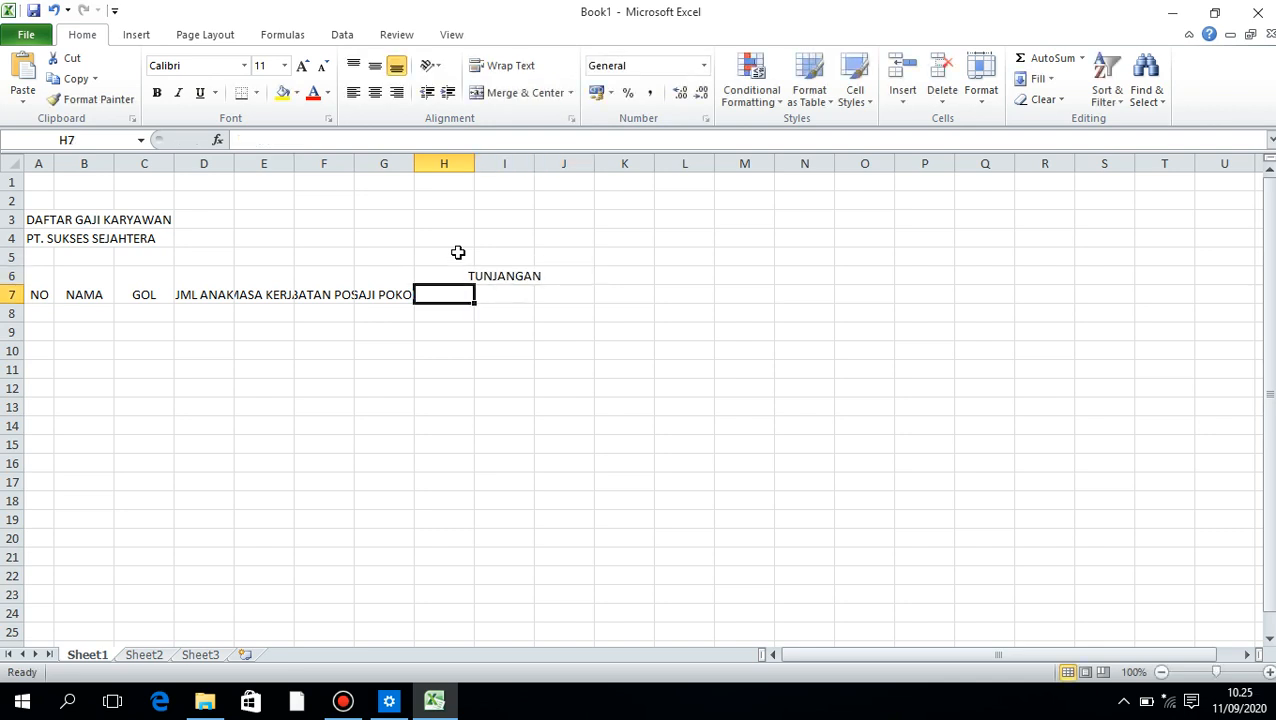
Enter the subheaders JABATAN, ANAK and KERJA in H7:J7 under TUNJANGAN
text(JABATAN)
key(Tab)
text(ANAK)
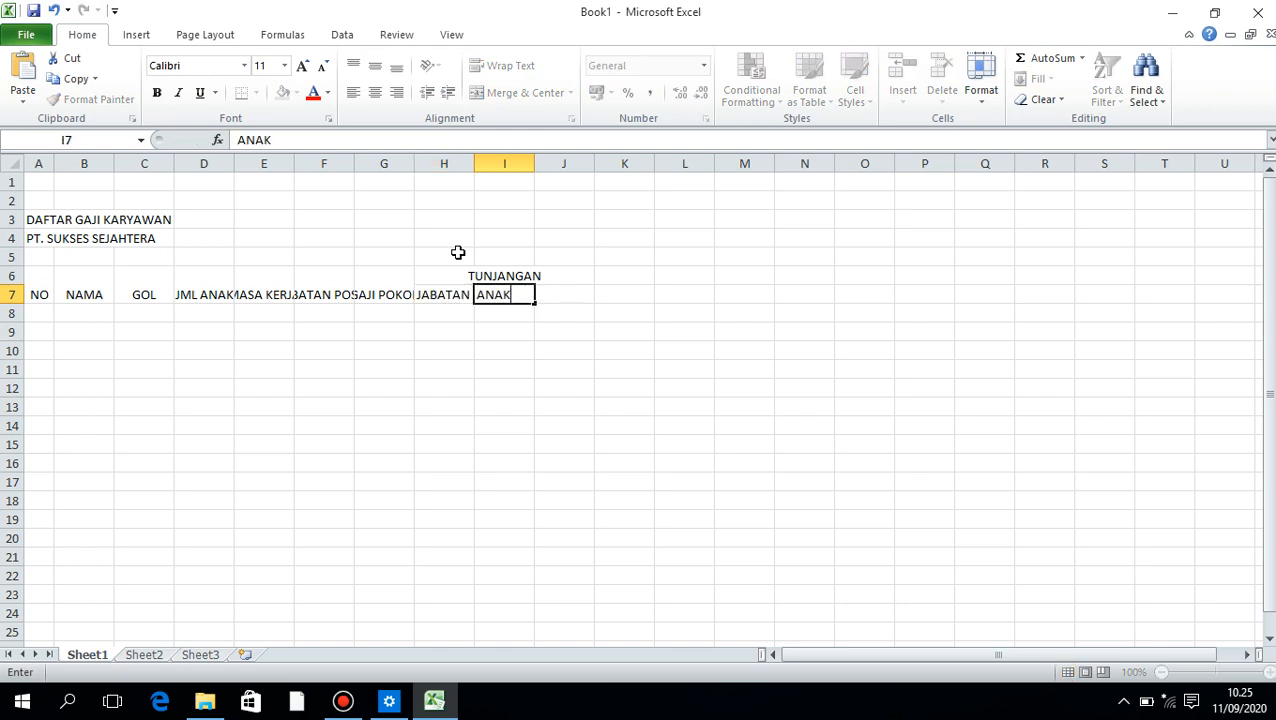
key(Tab)
text(IS)
key(BackSpace)
text(KERJA)
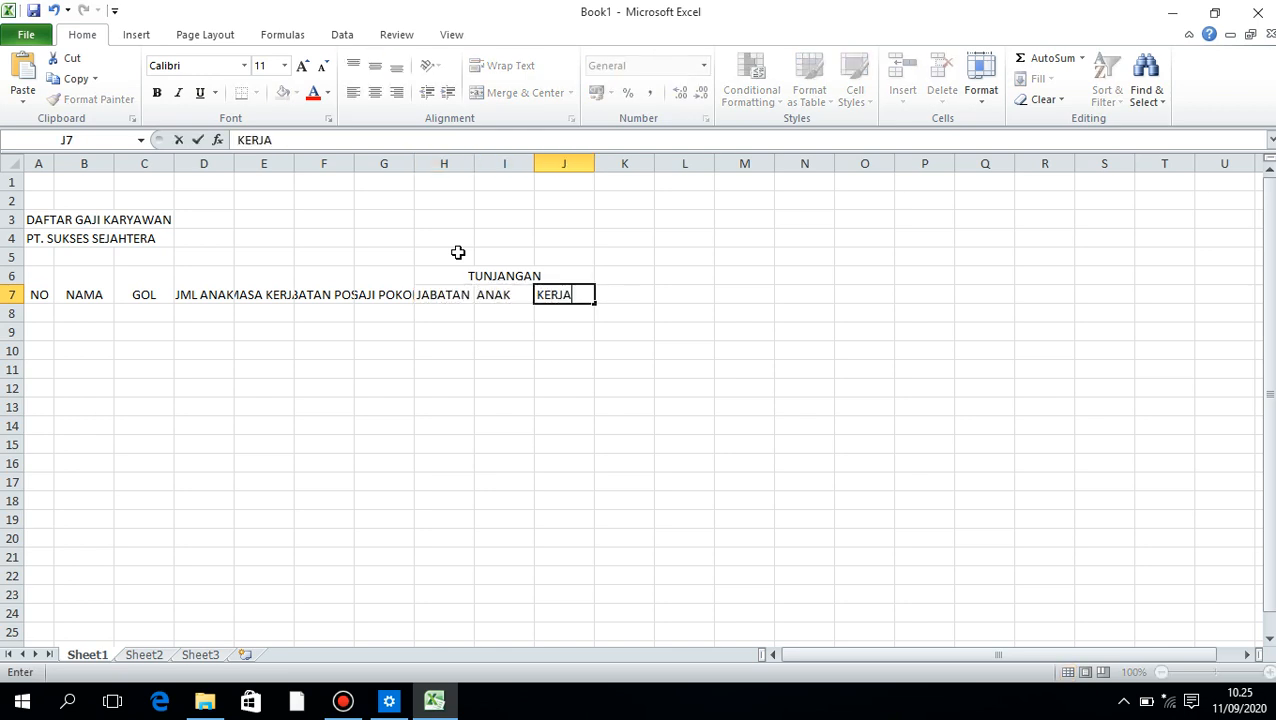
key(Tab)
Merge and center K6:K7 and enter the header GAJI KOTOR
key(Up)
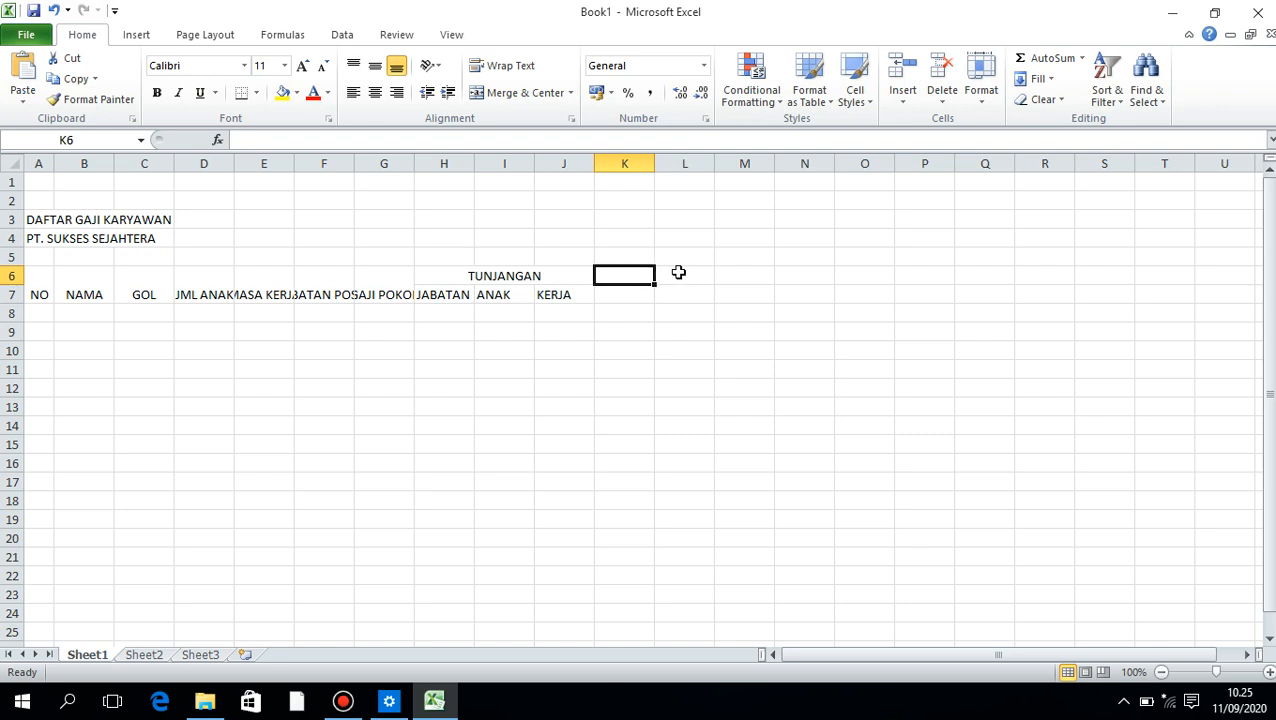
drag(625, 275, 625, 294)
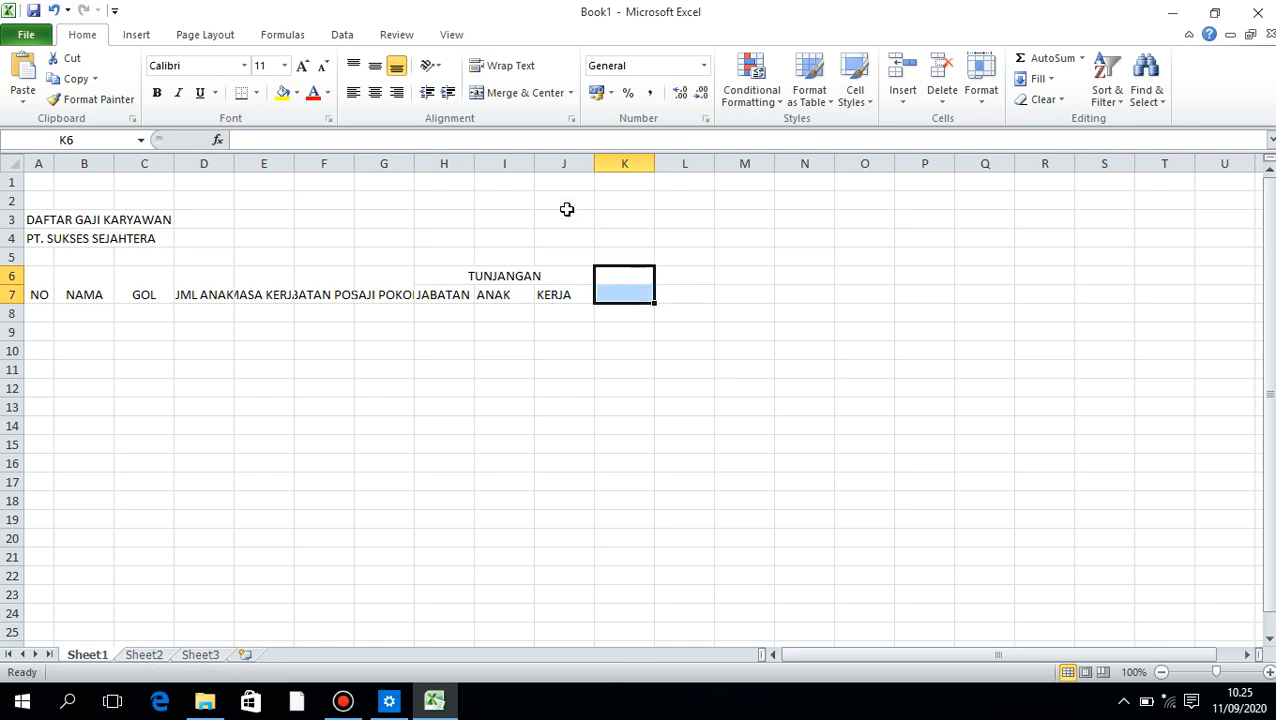
click(525, 92)
text(G)
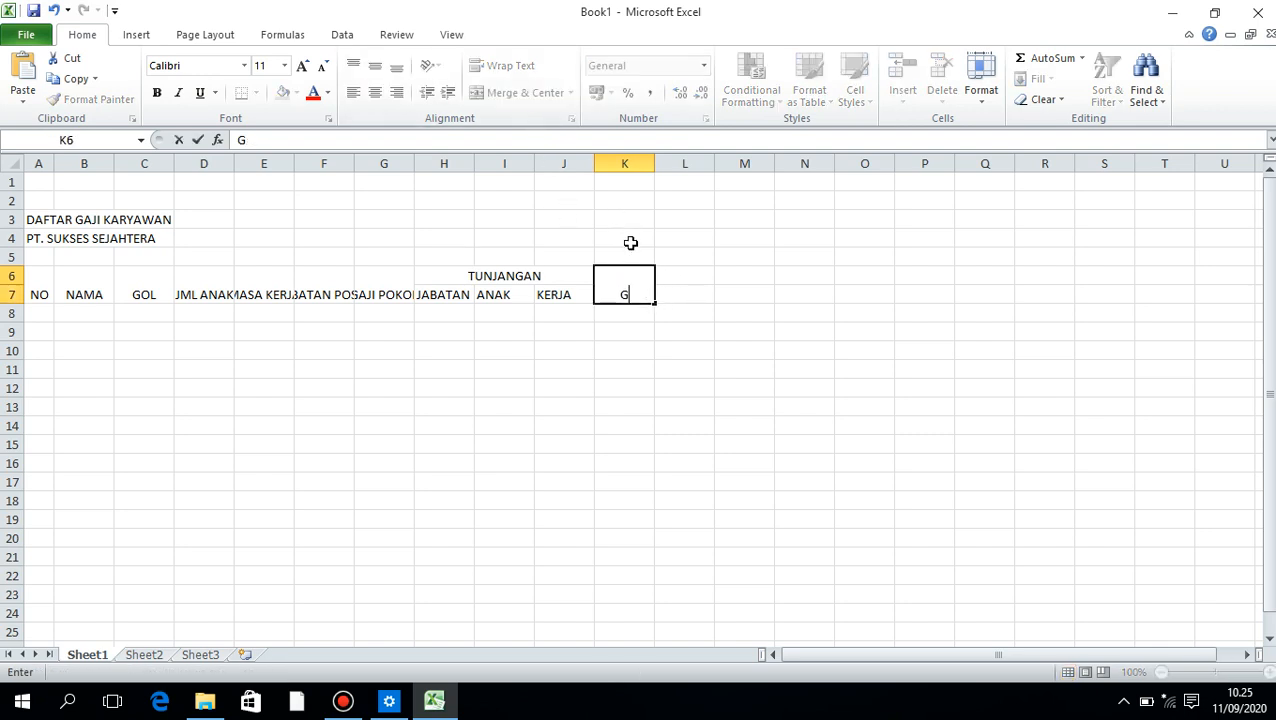
text(AJI KOTOR)
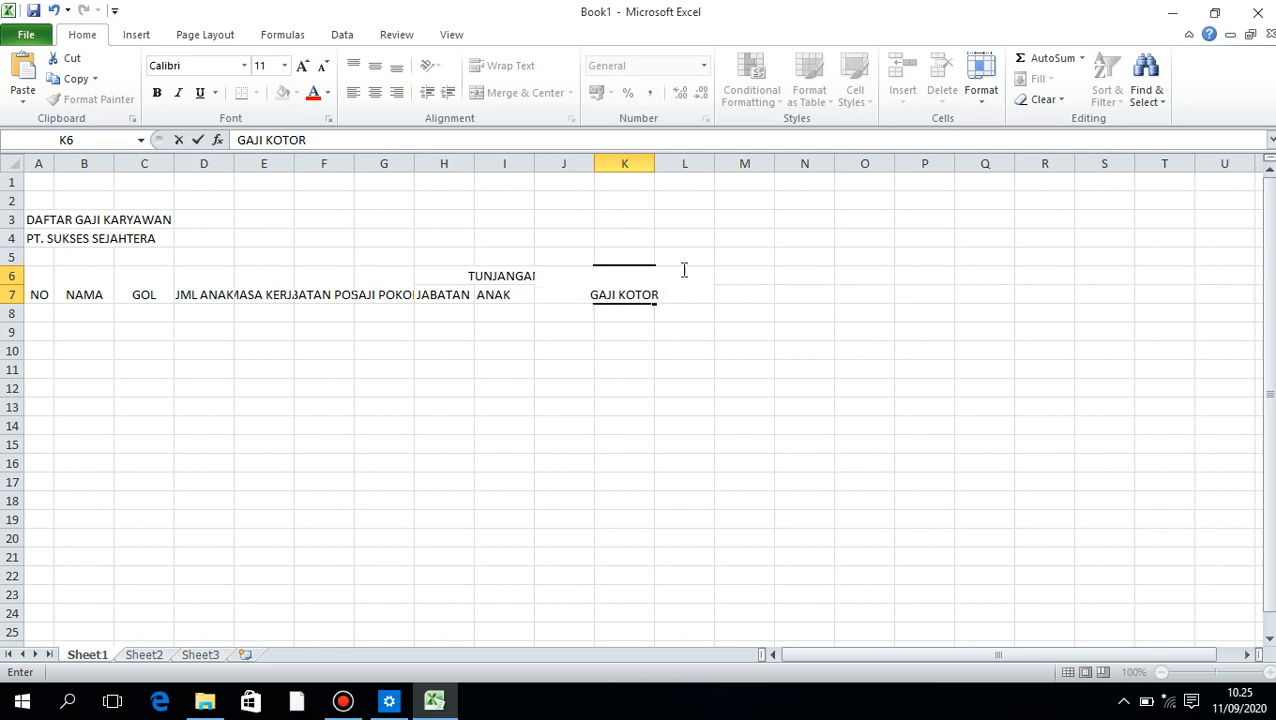
click(722, 280)
Merge and center L6:N6 and enter the group header POTONGAN
drag(686, 280, 810, 277)
click(522, 92)
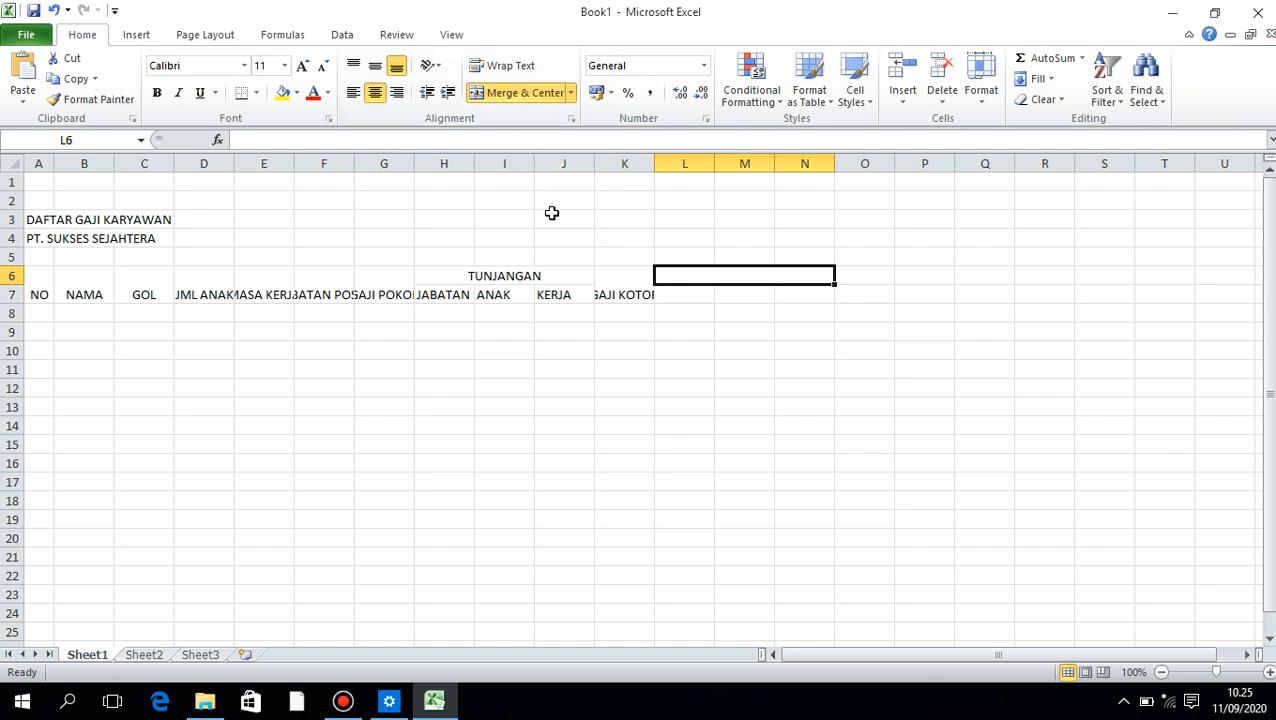
text(POTONGAN)
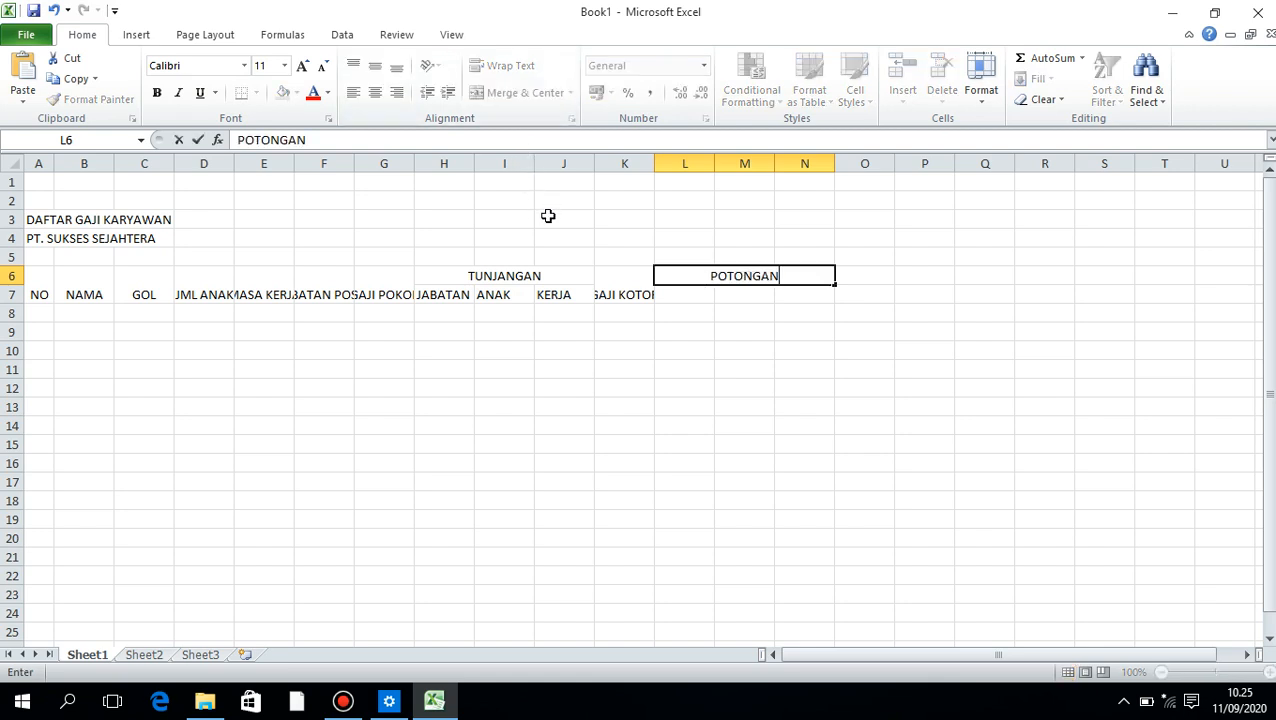
key(Return)
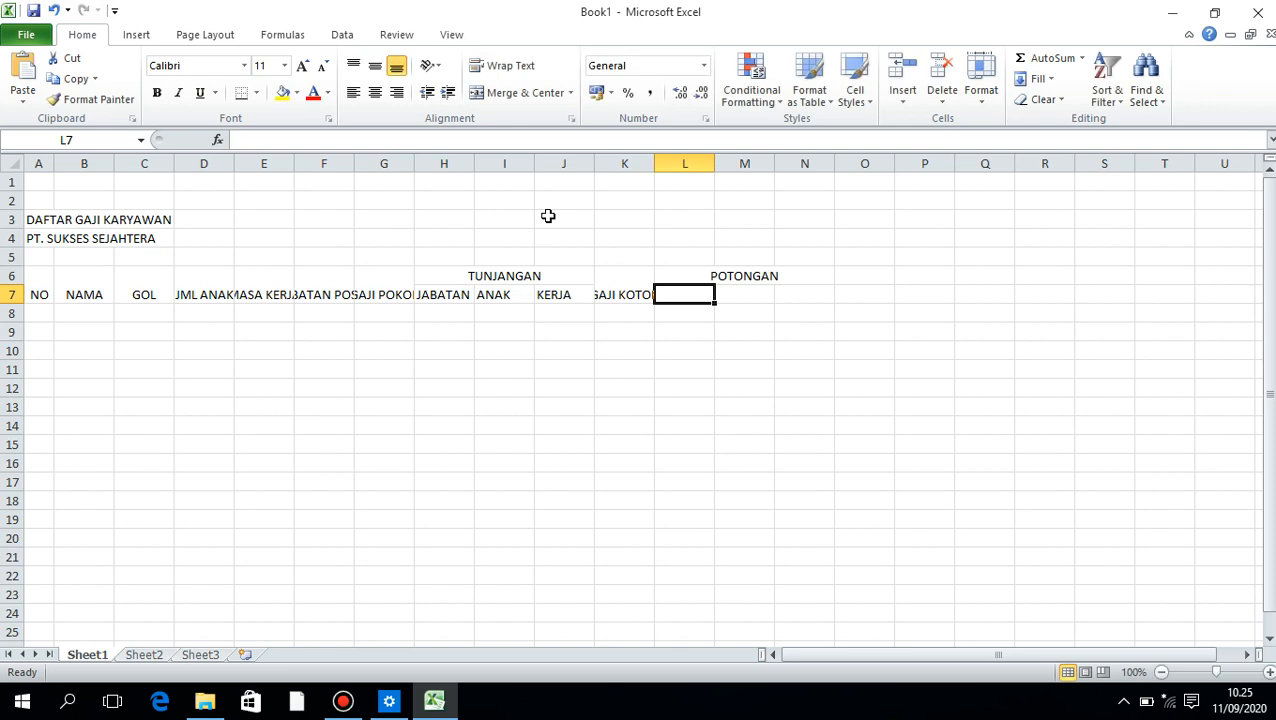
Enter the subheaders ASTEK, ASKES and PPH in L7:N7 under POTONGAN
text(ASTEK)
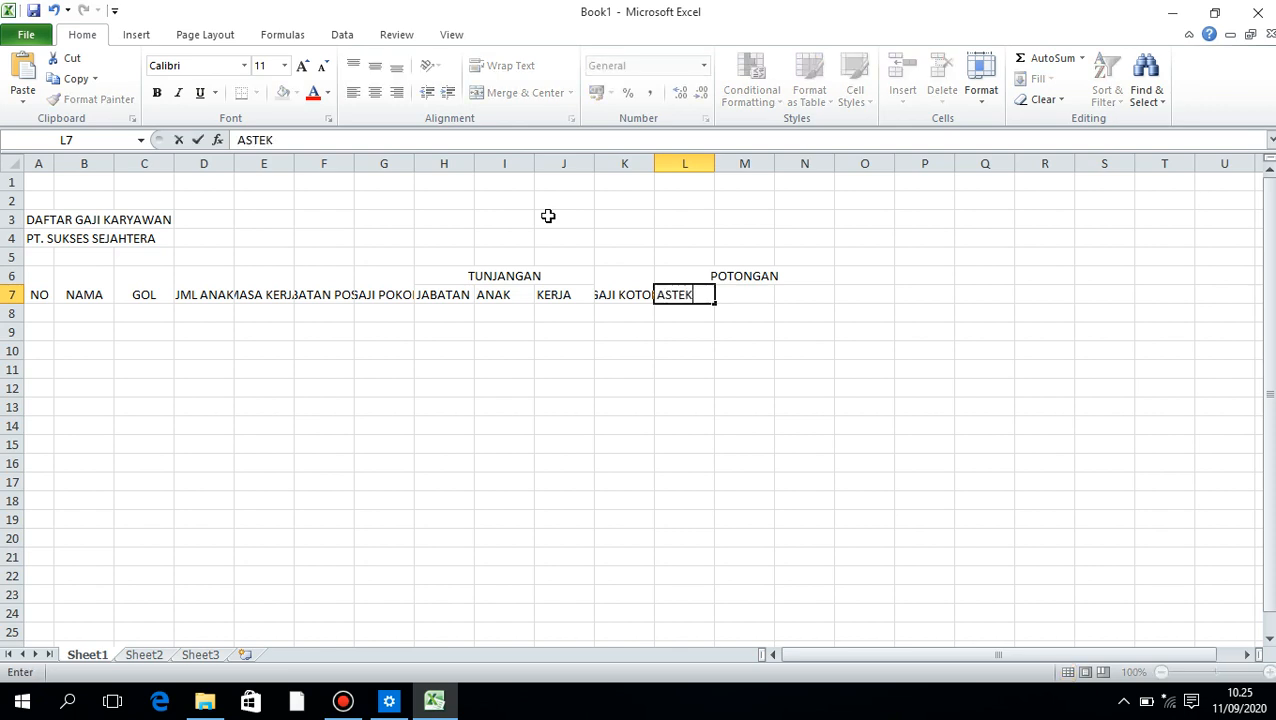
key(Tab)
text(ASKES)
key(Tab)
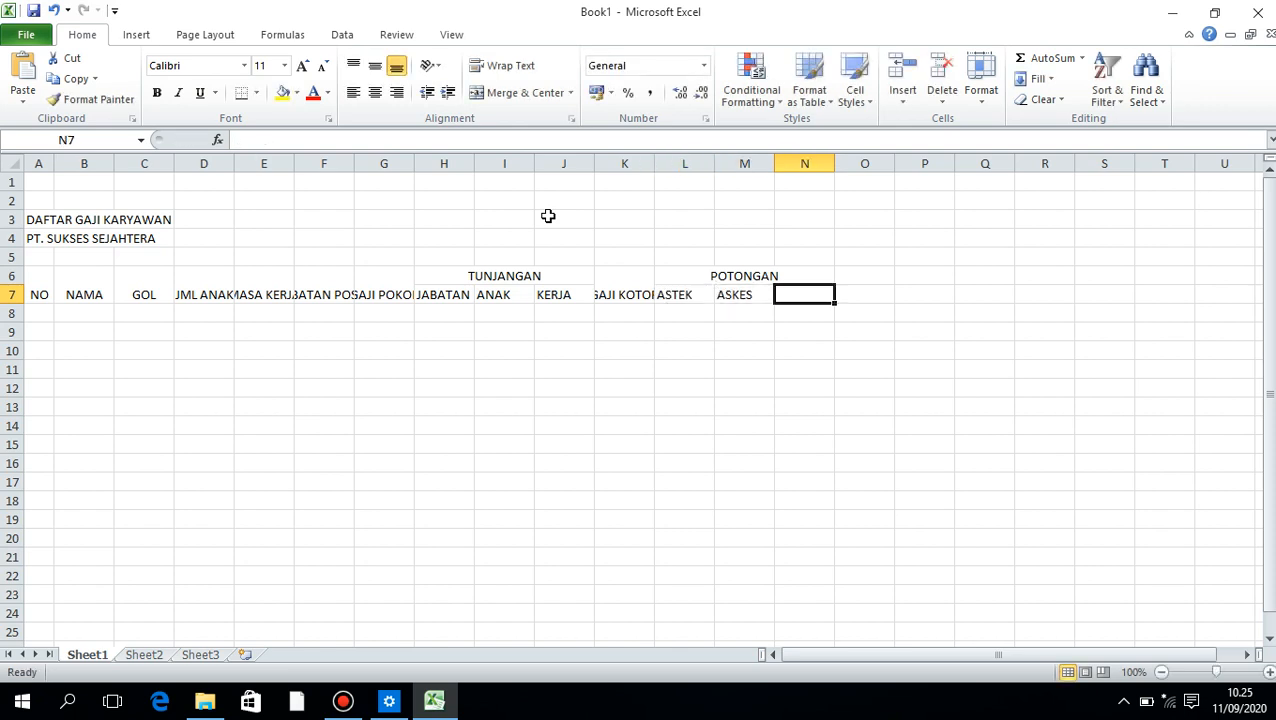
text(PPH)
key(Tab)
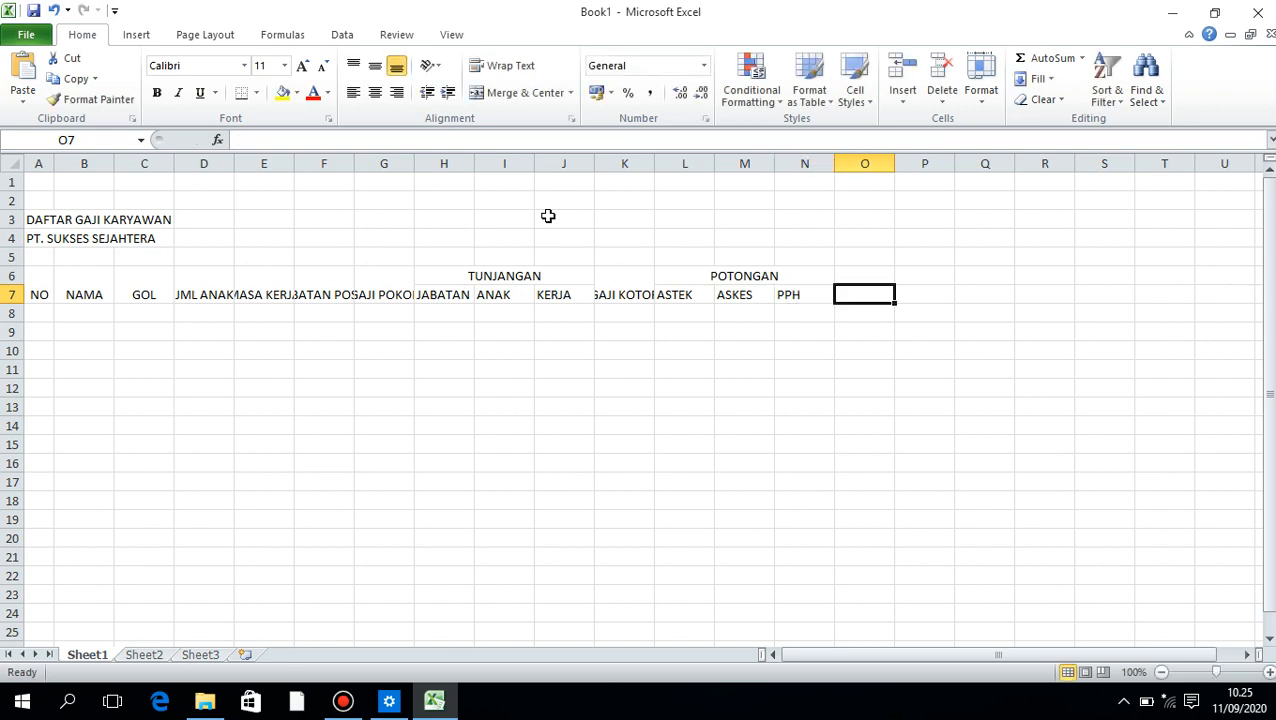
Merge and center O6:O7 and enter the header BAYAR KPR
drag(868, 278, 868, 295)
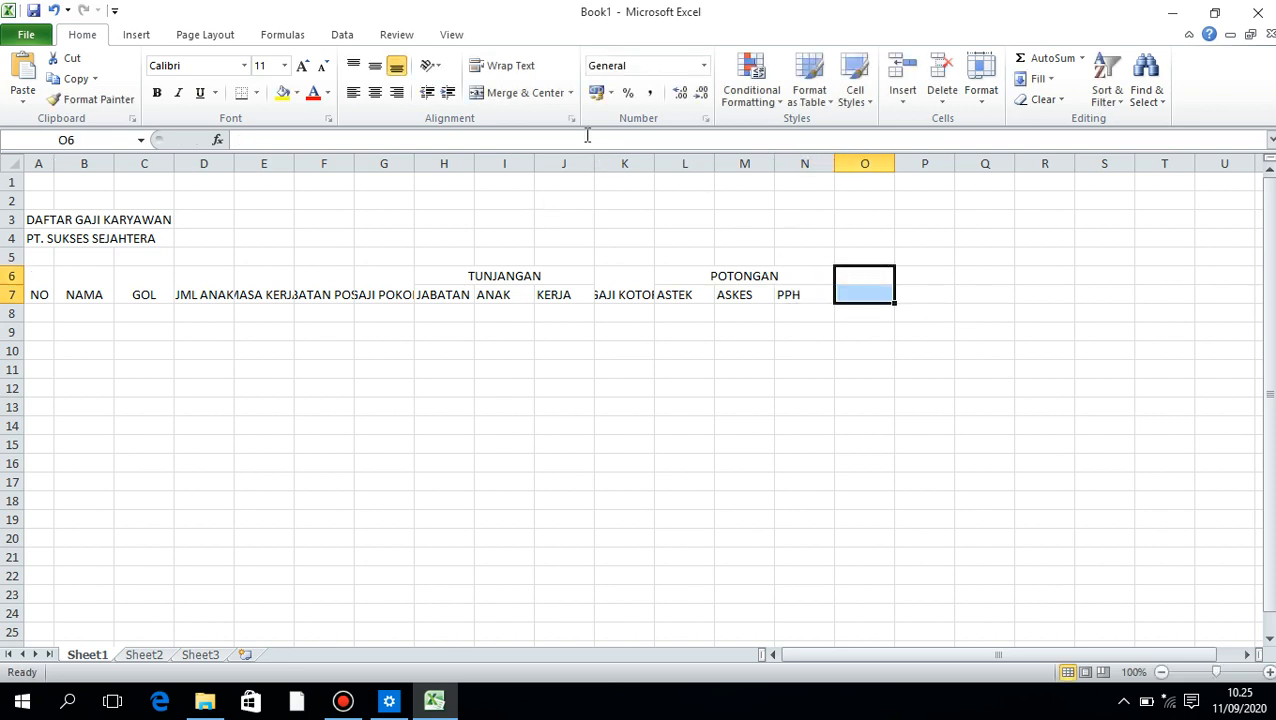
click(538, 92)
text(BAYAR)
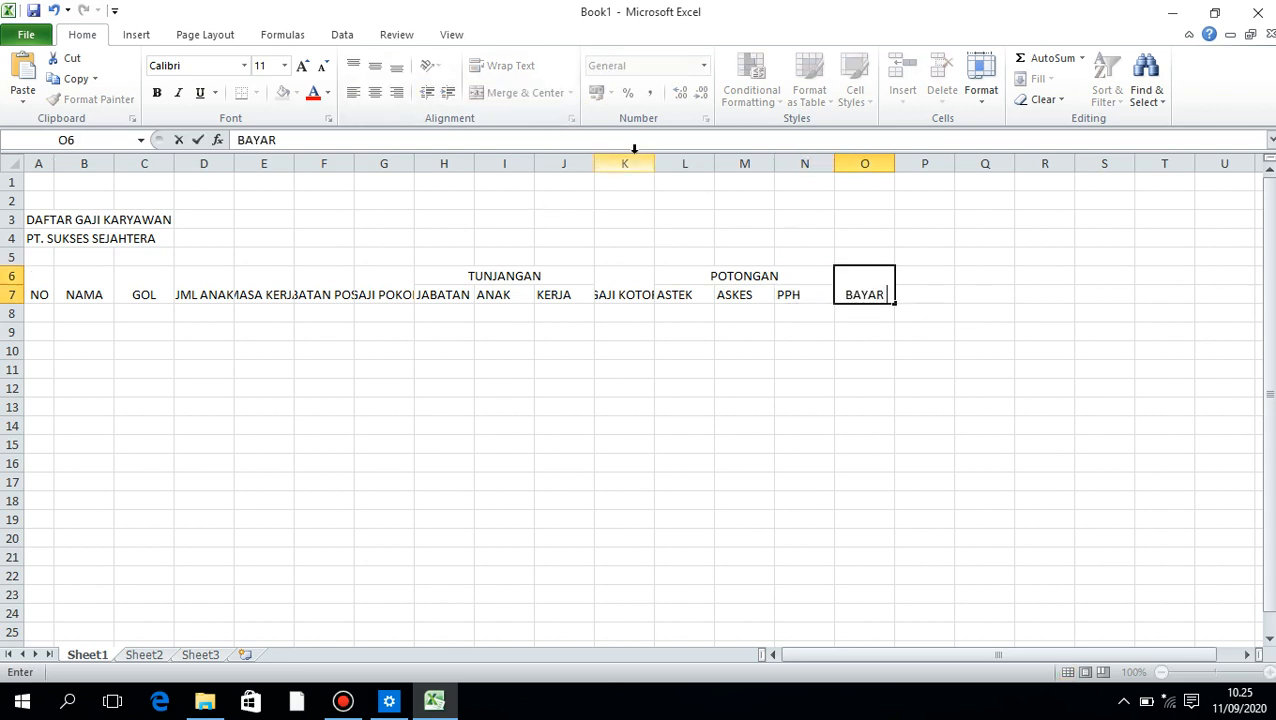
text( KPR)
key(Tab)
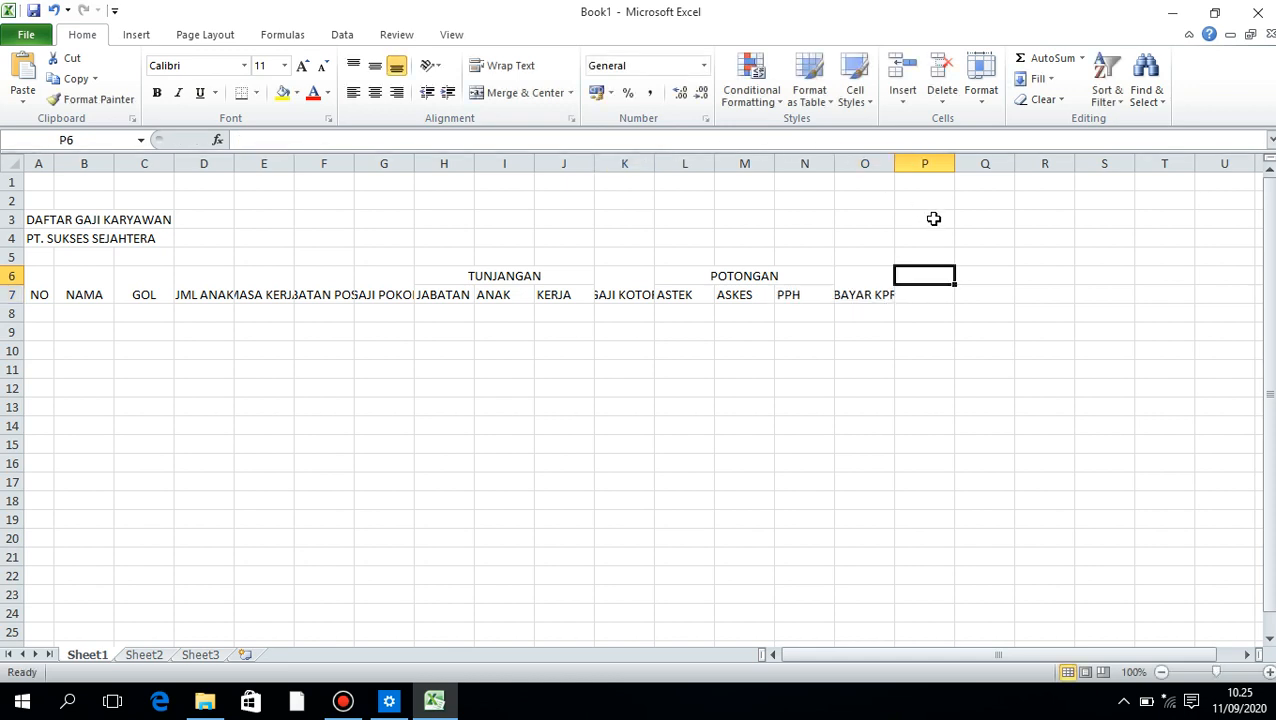
Merge and center P6:P7 and enter the header GAJI BERSIH
click(878, 286)
drag(895, 302, 916, 286)
click(916, 286)
text(GA)
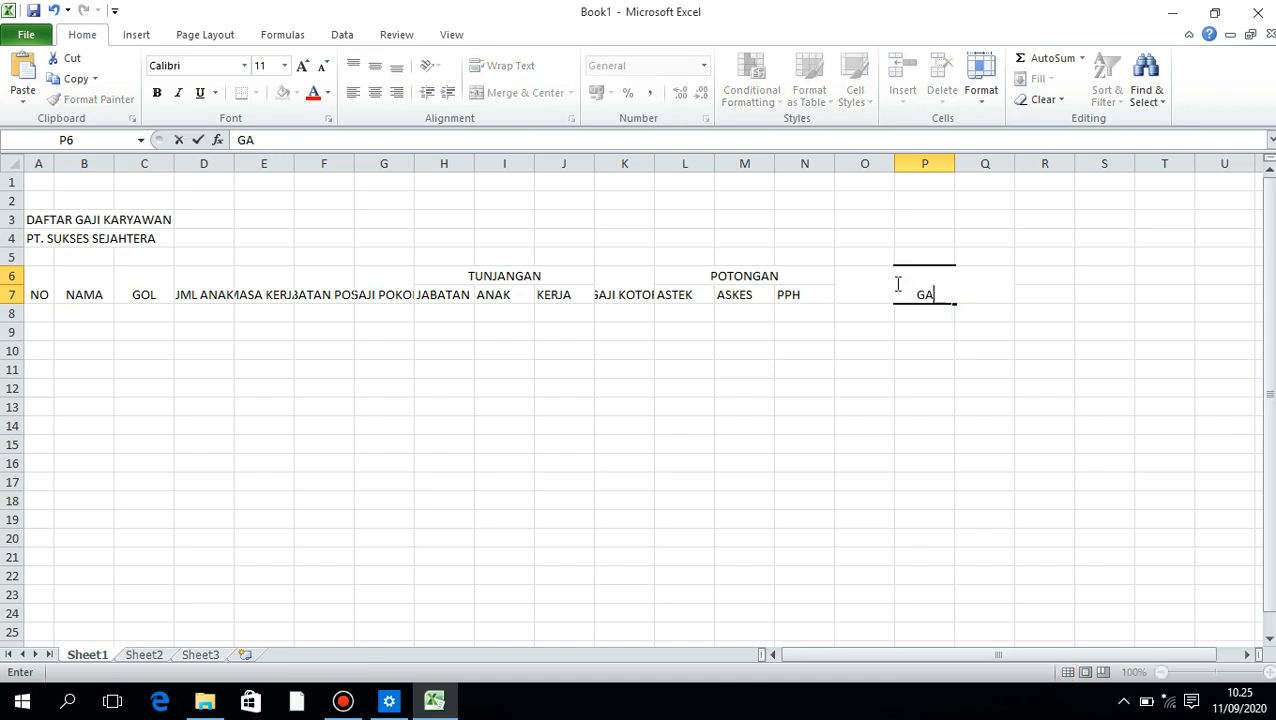
text(JI BERSIH)
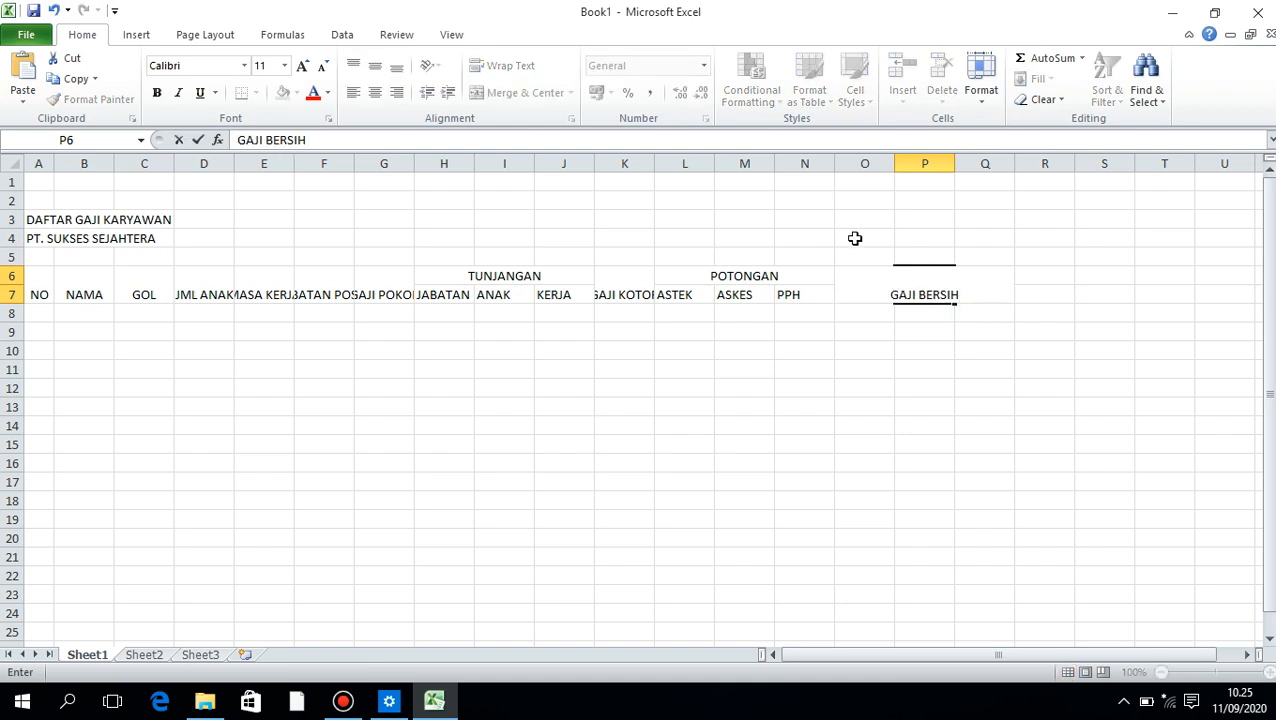
click(625, 420)
Middle-align the header range A6:P7 vertically and wrap its text
drag(50, 297, 935, 290)
click(375, 65)
click(503, 65)
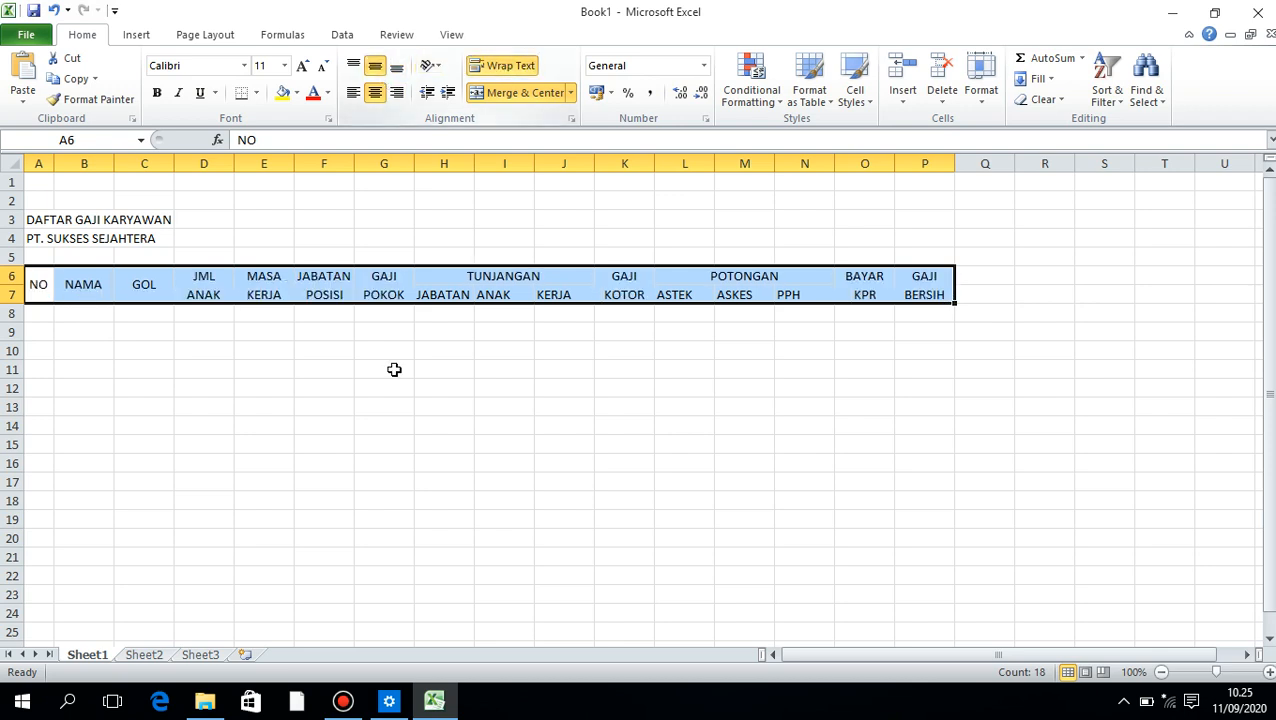
click(384, 388)
click(324, 284)
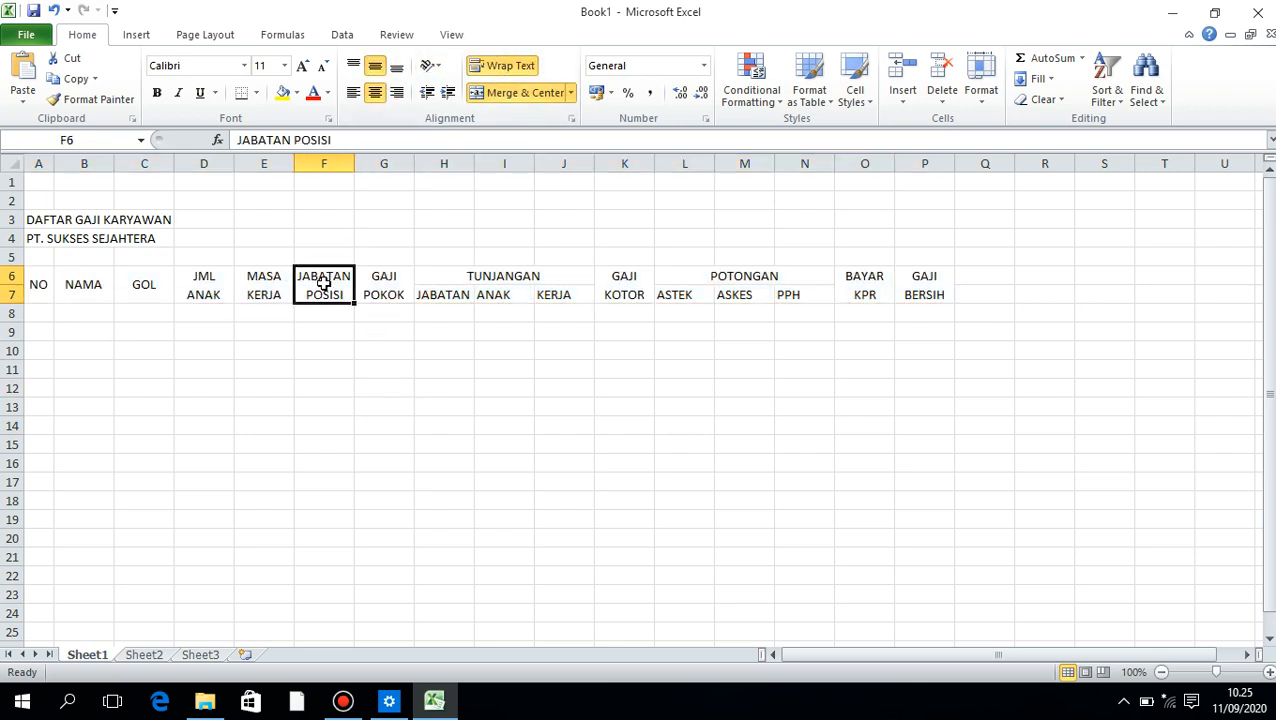
click(264, 276)
click(225, 279)
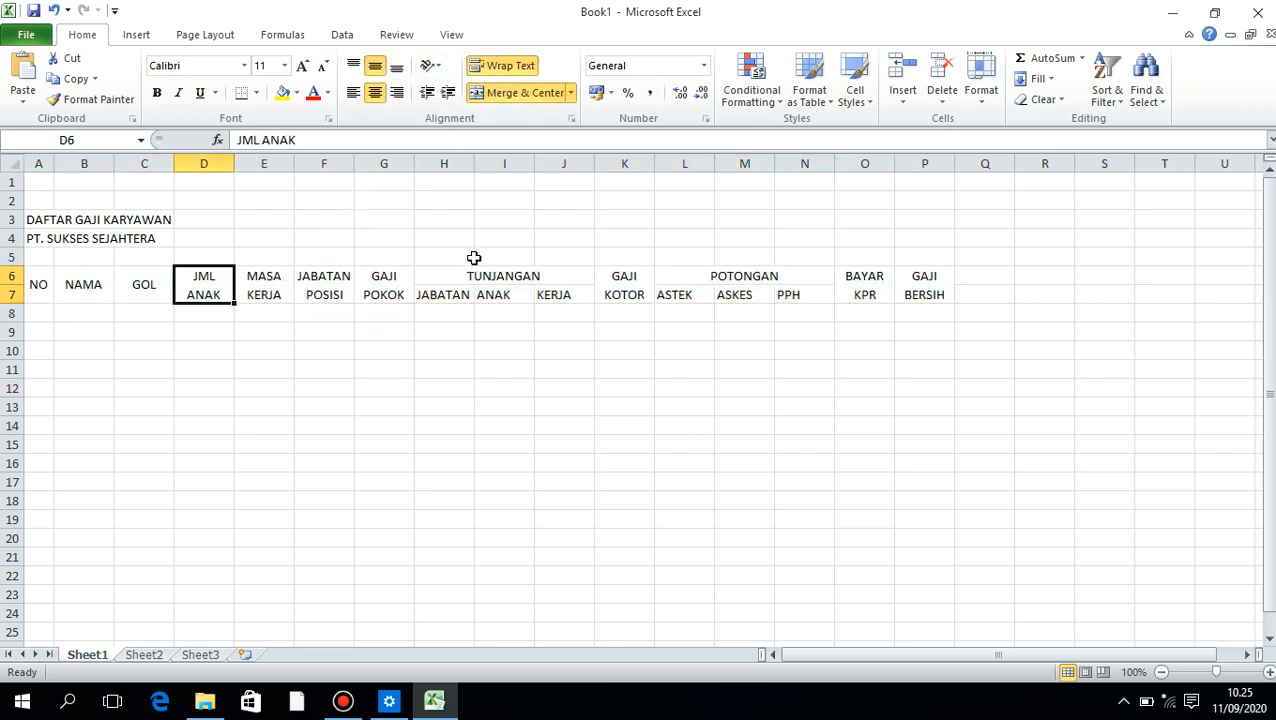
Center the subheaders in H7:N7 horizontally
drag(449, 292, 803, 293)
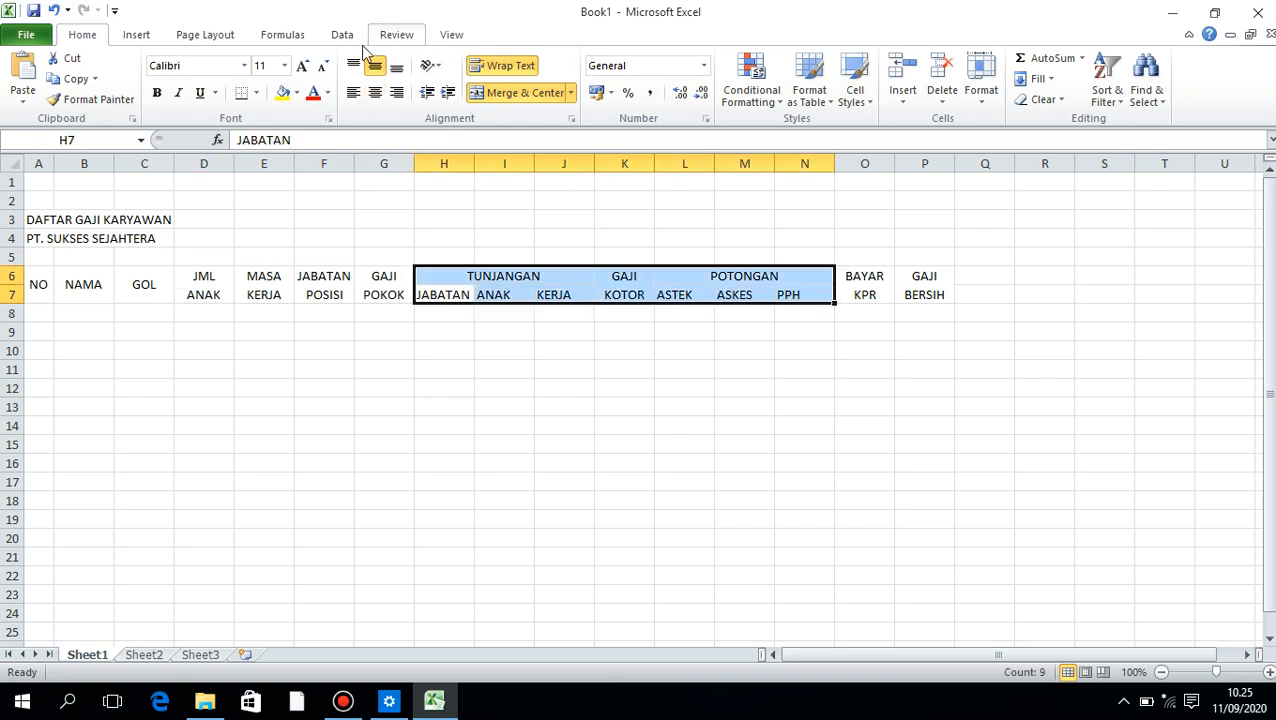
click(376, 93)
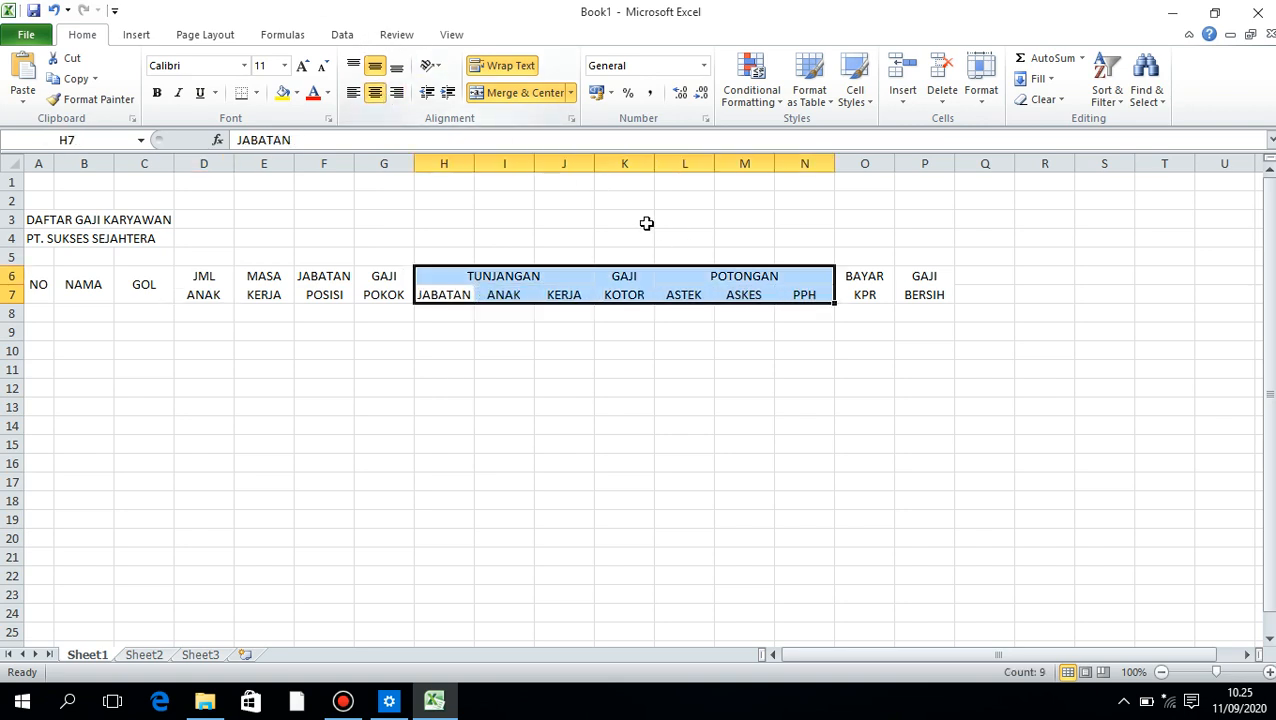
click(690, 291)
click(864, 312)
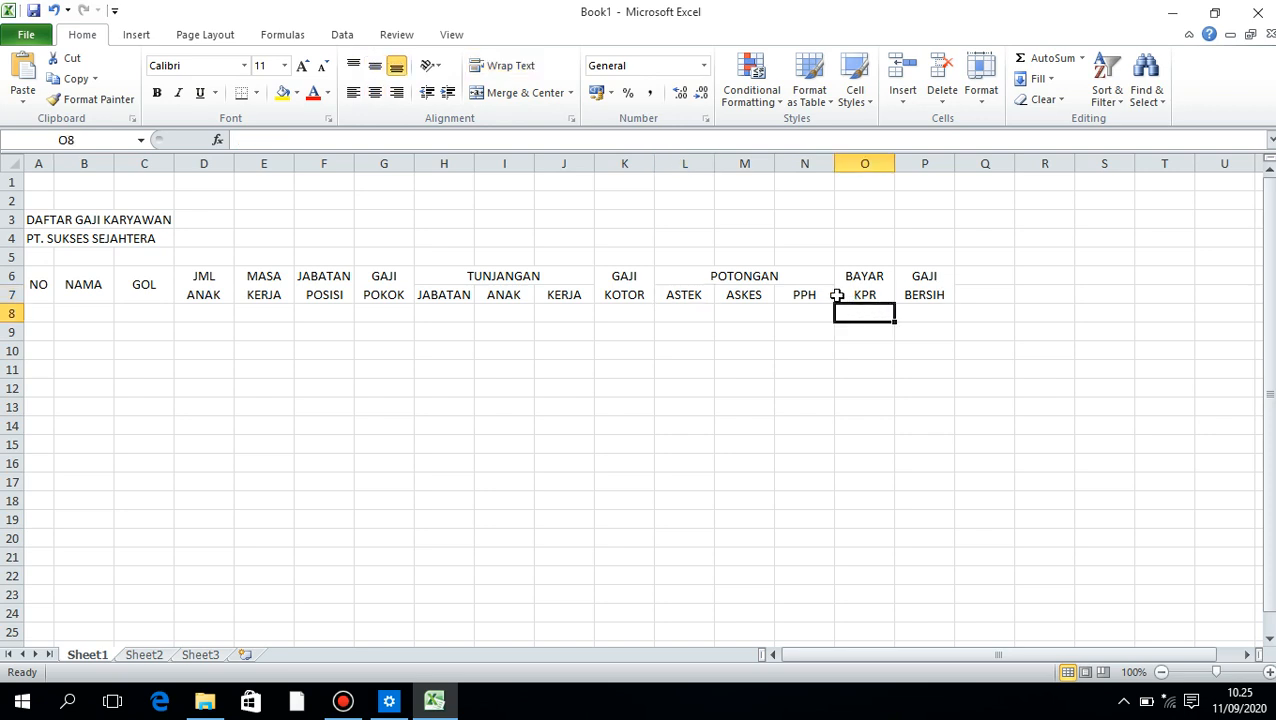
click(815, 291)
click(879, 288)
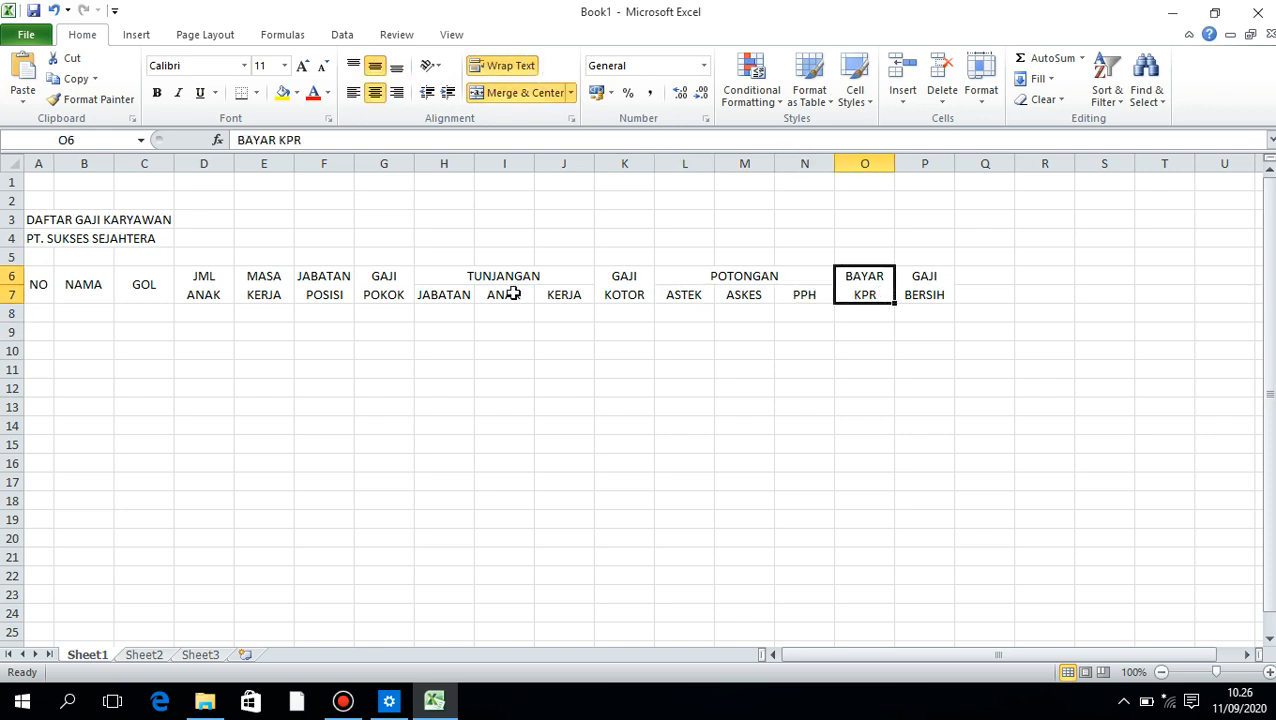
Number the five employee rows 1 to 5 in the NO column, A8:A12
click(36, 313)
text(1 2 )
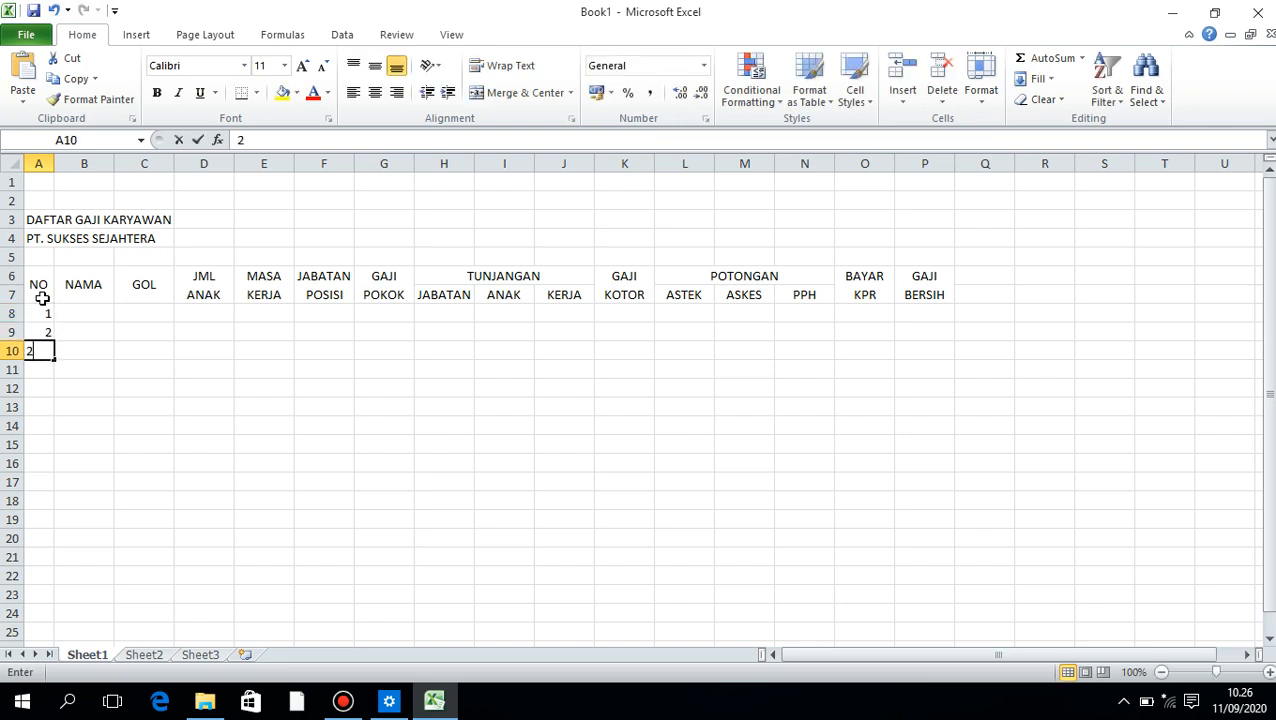
text(2 3 4)
key(Up)
key(Up)
key(Up)
key(Return)
text(3)
key(Return)
text(4)
key(Return)
text(5)
key(Return)
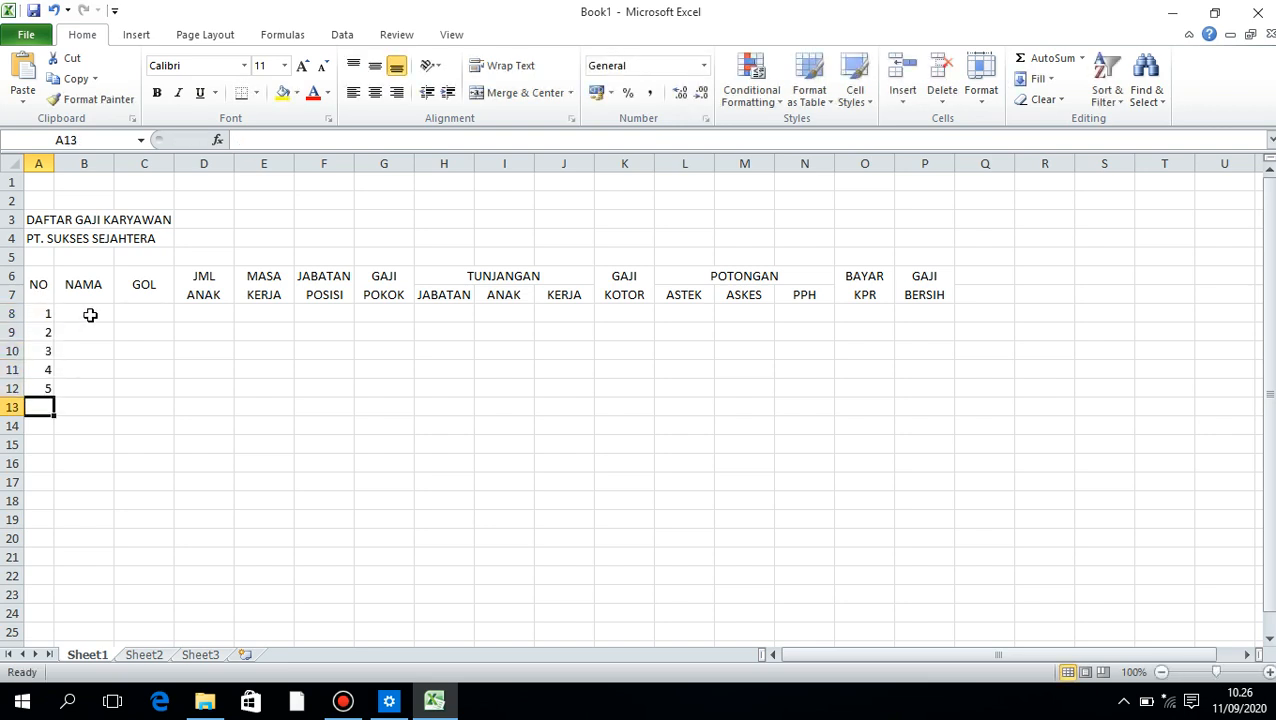
Enter the five employees' first names in the NAMA column, B8:B12
click(90, 314)
text(FRENGKY)
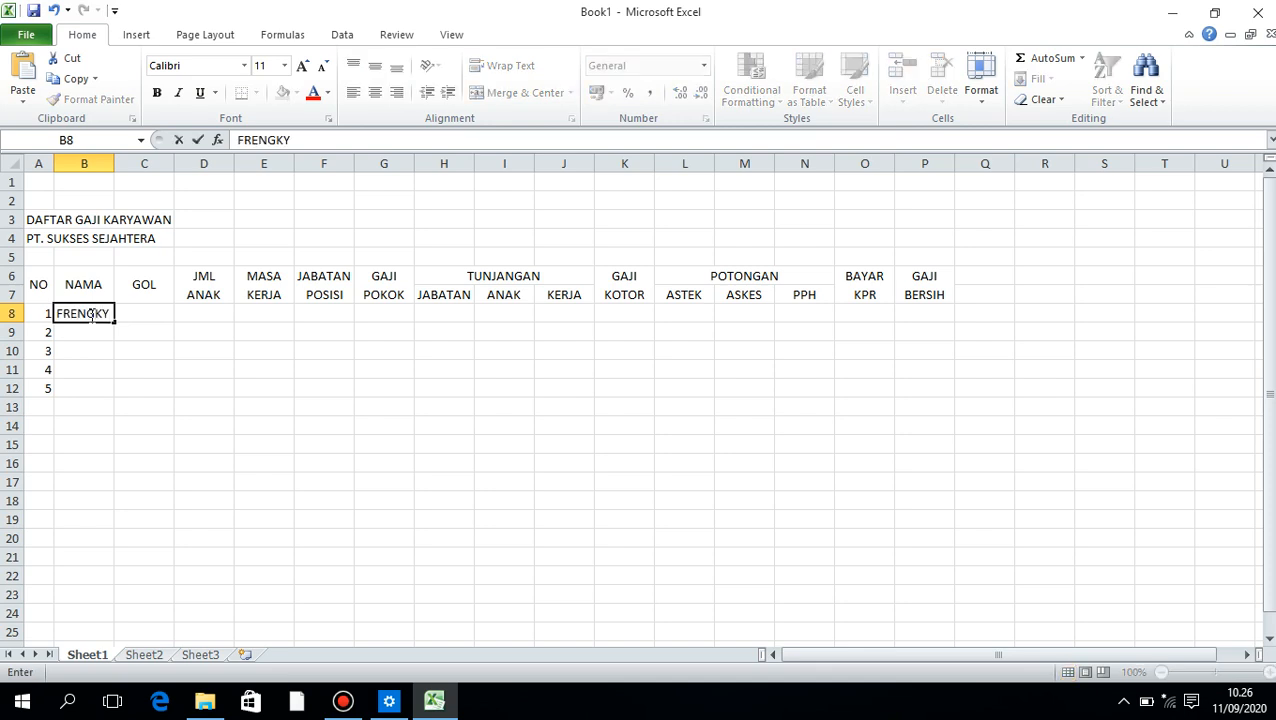
key(Return)
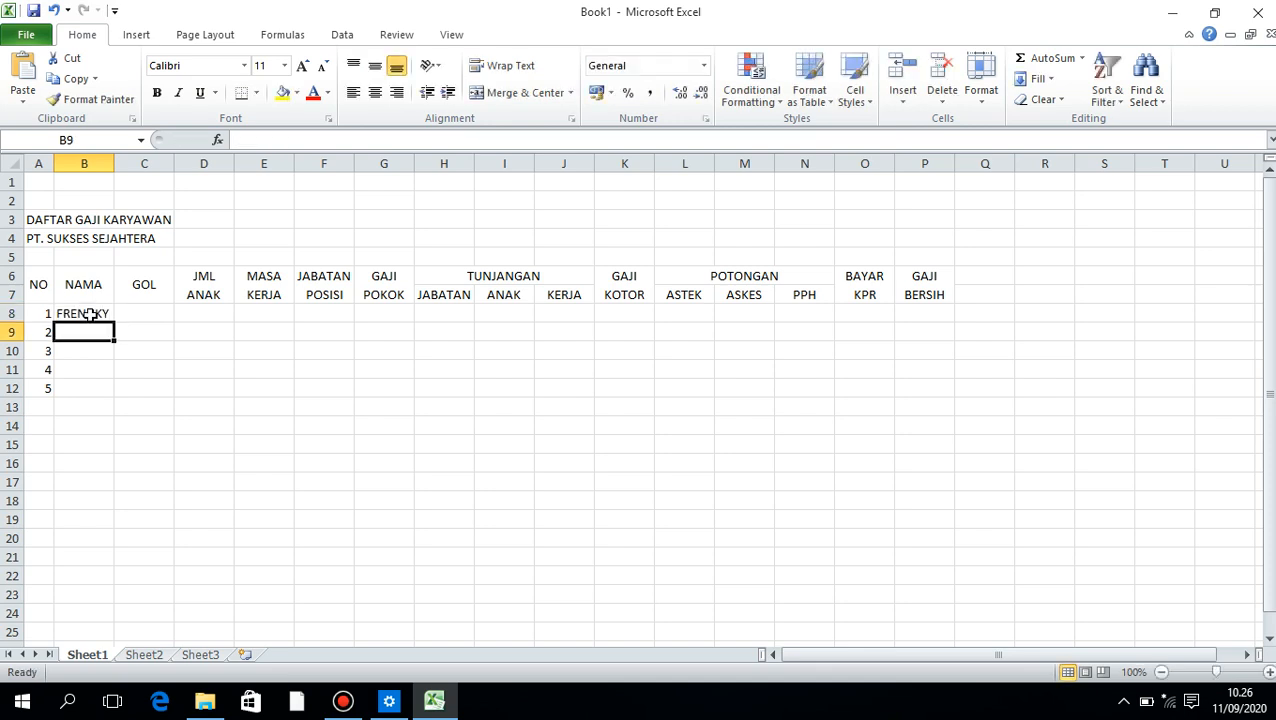
text(HANY)
key(Return)
text(RI)
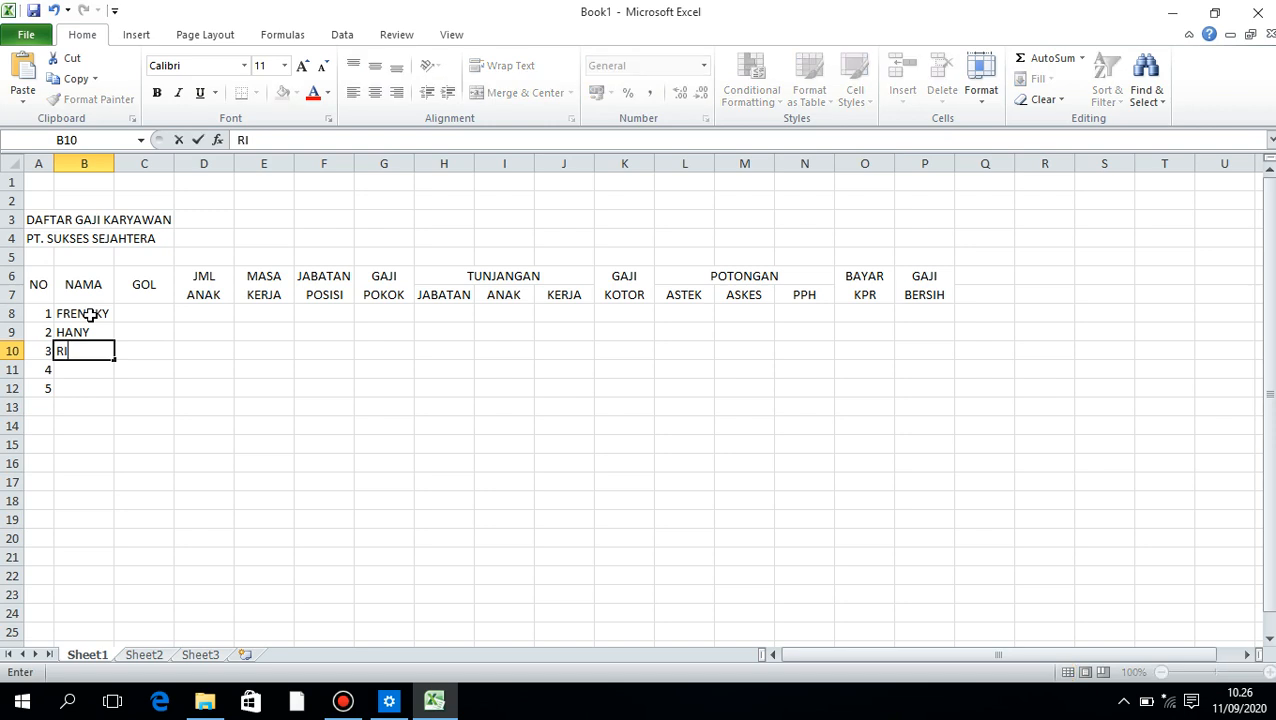
text(CKY)
key(Return)
text(WIWIN)
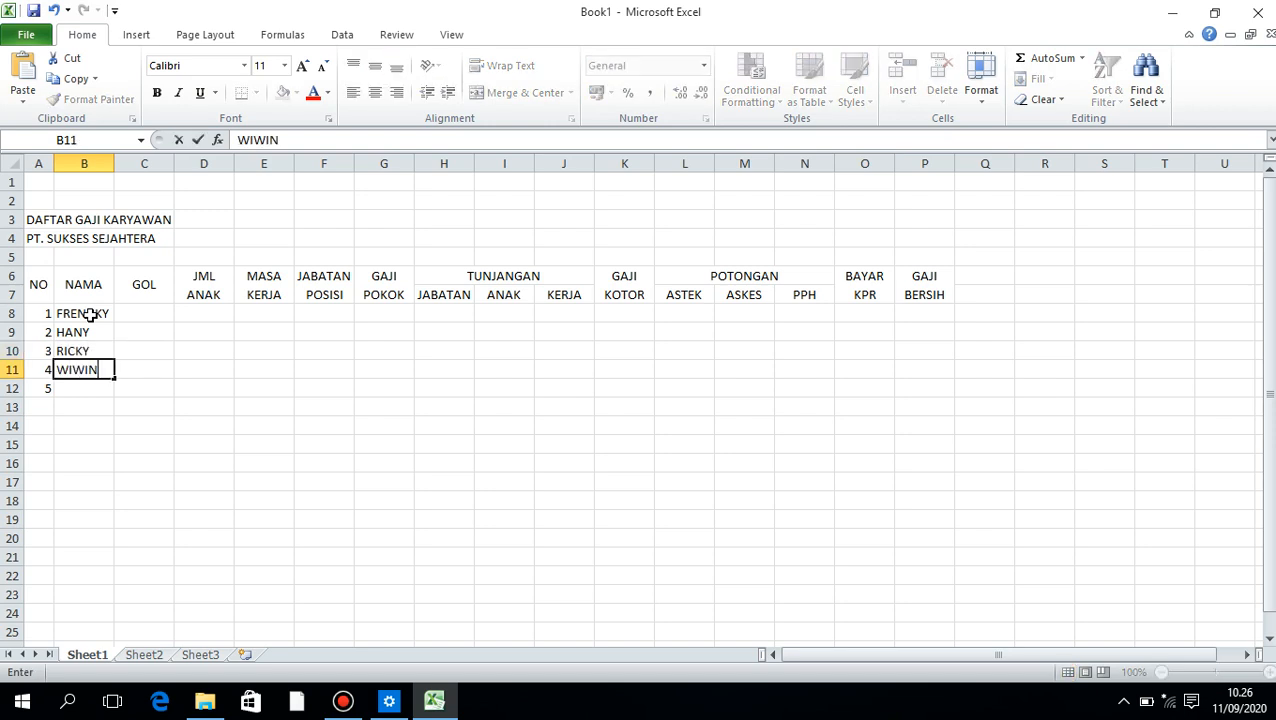
key(Return)
text(CHARLES)
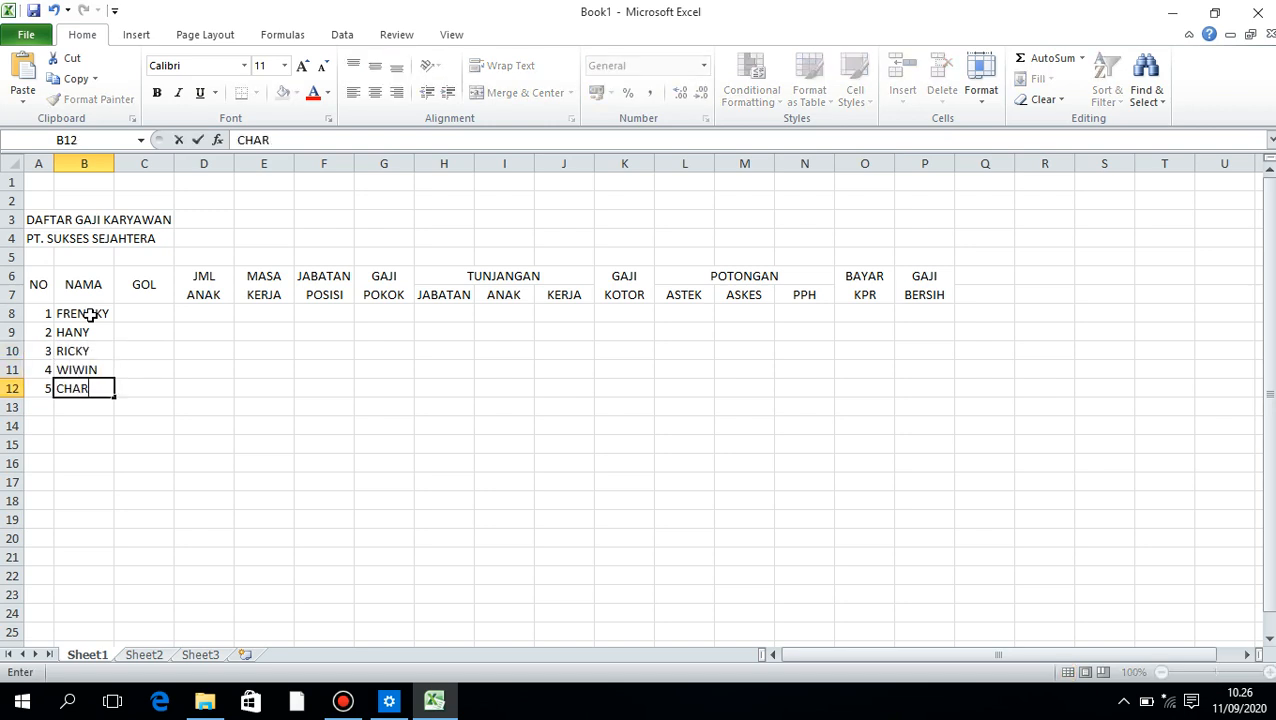
Fill the GOL column in C8:C12 with 1, 2, 3, 2 and 3
click(159, 315)
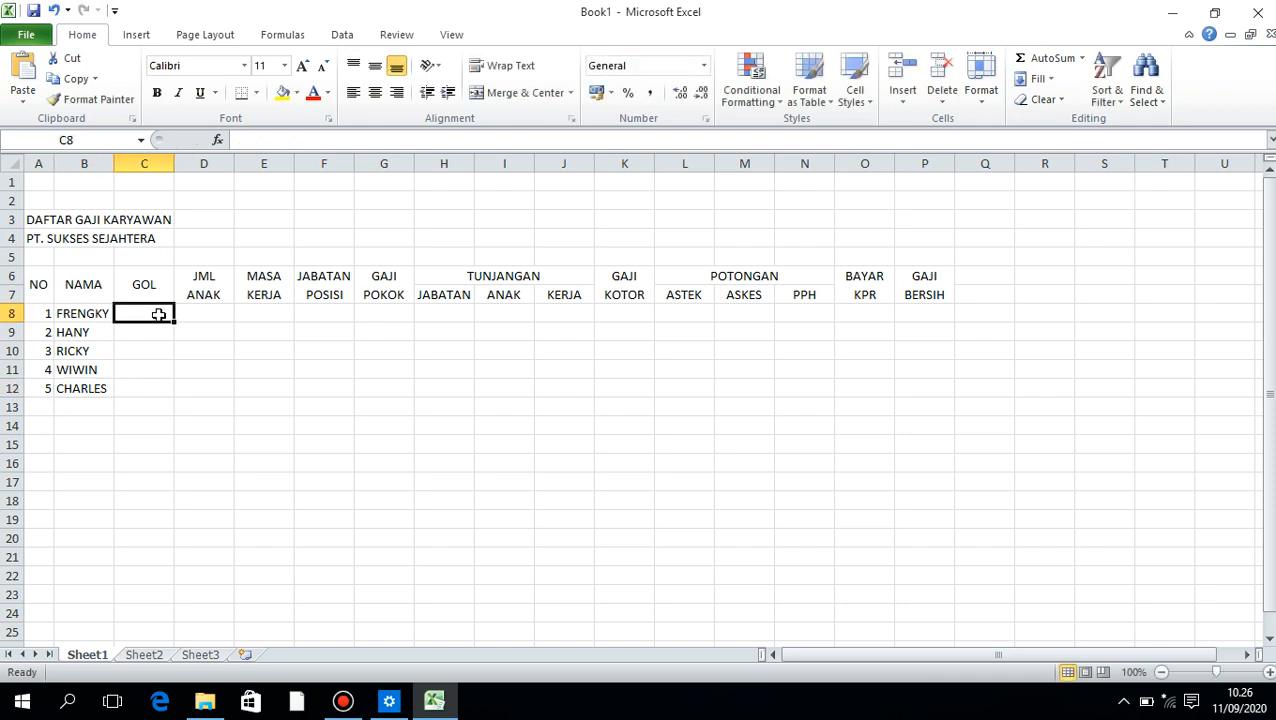
text(1)
key(Return)
text(2)
key(Return)
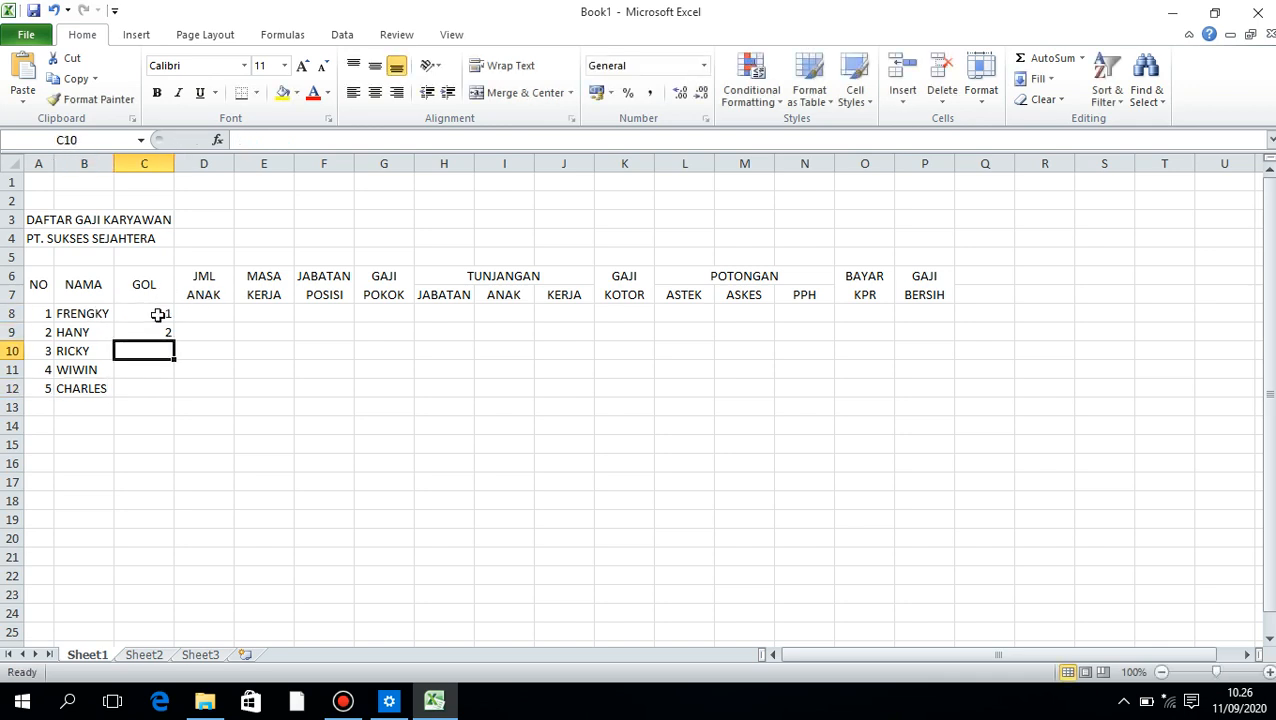
text(3)
key(Return)
text(2)
key(Return)
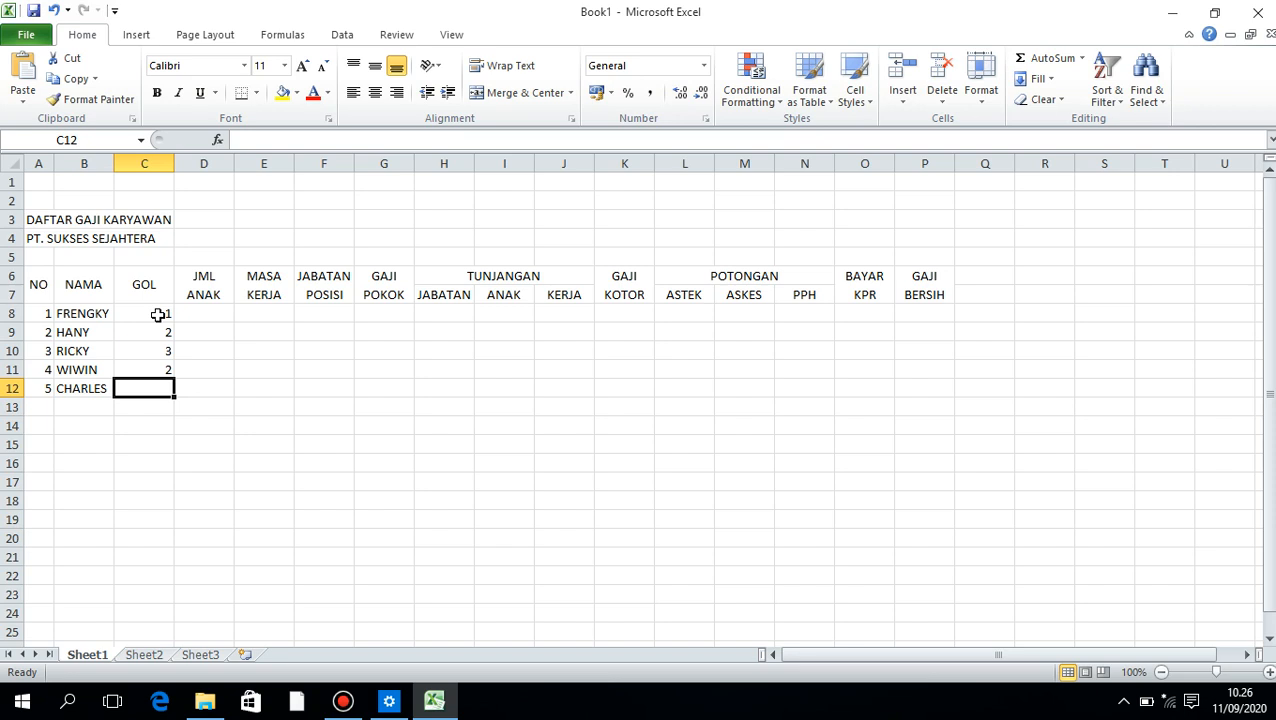
text(3)
Enter 2 as JML ANAK in D8 and re-enter the GOL value 1 in C8
key(Up)
key(Up)
key(Up)
key(Up)
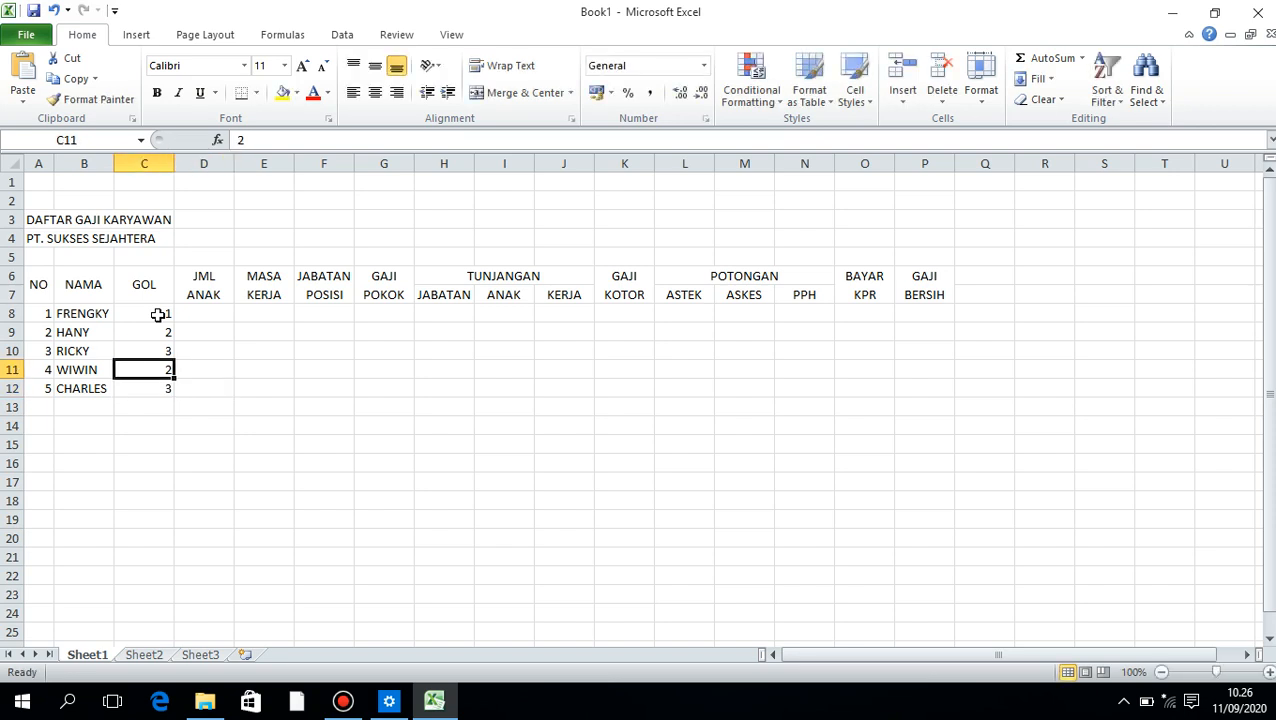
key(Right)
key(Left)
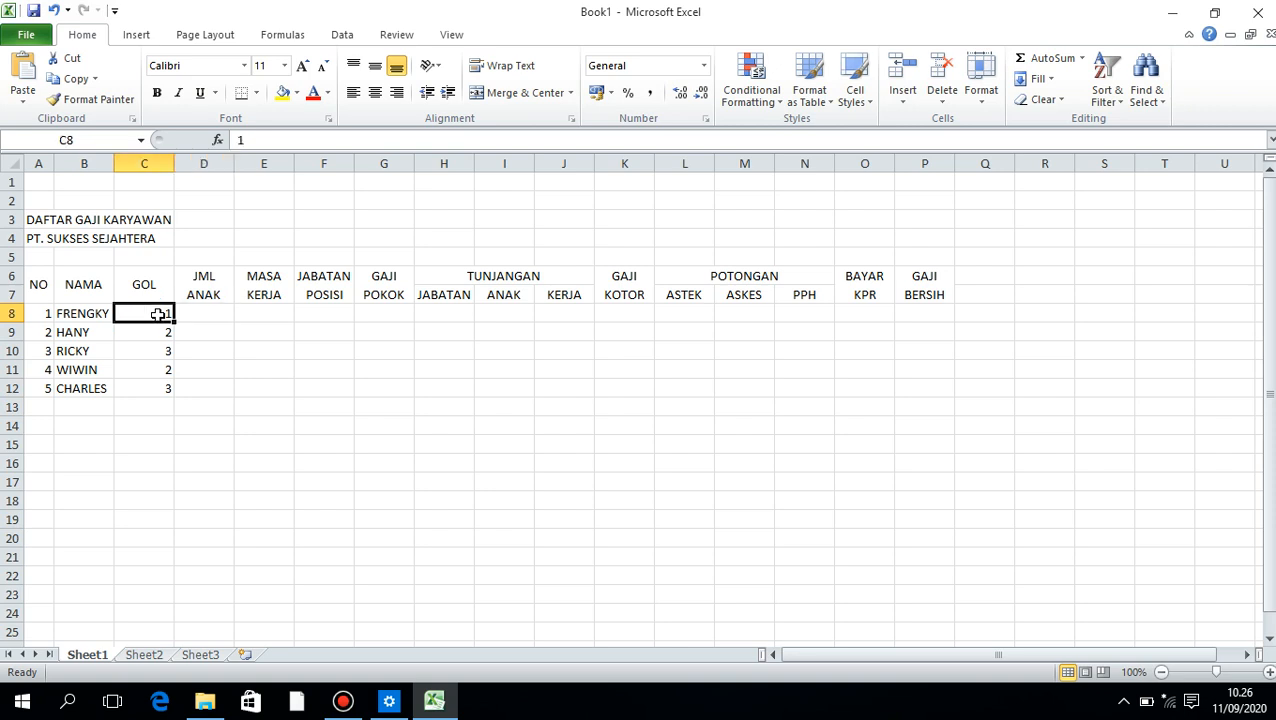
text(21)
key(Right)
text(2)
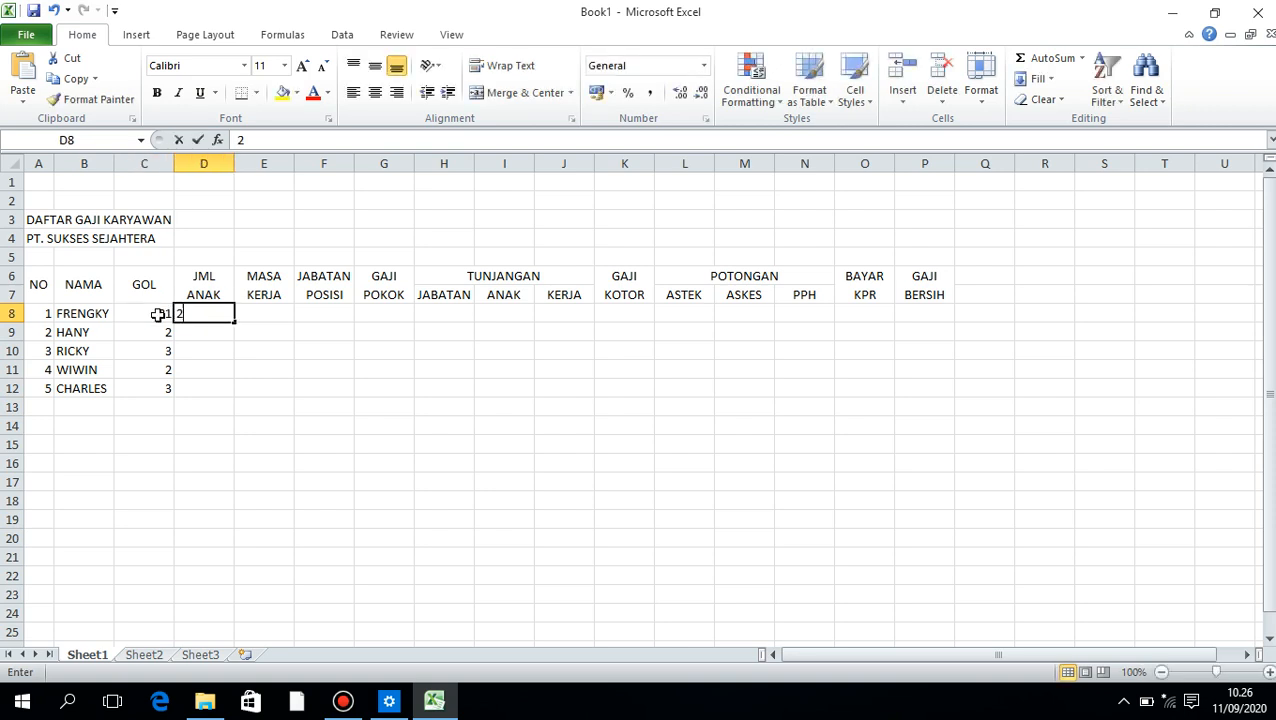
key(Left)
key(Left)
key(Right)
text(1)
key(Right)
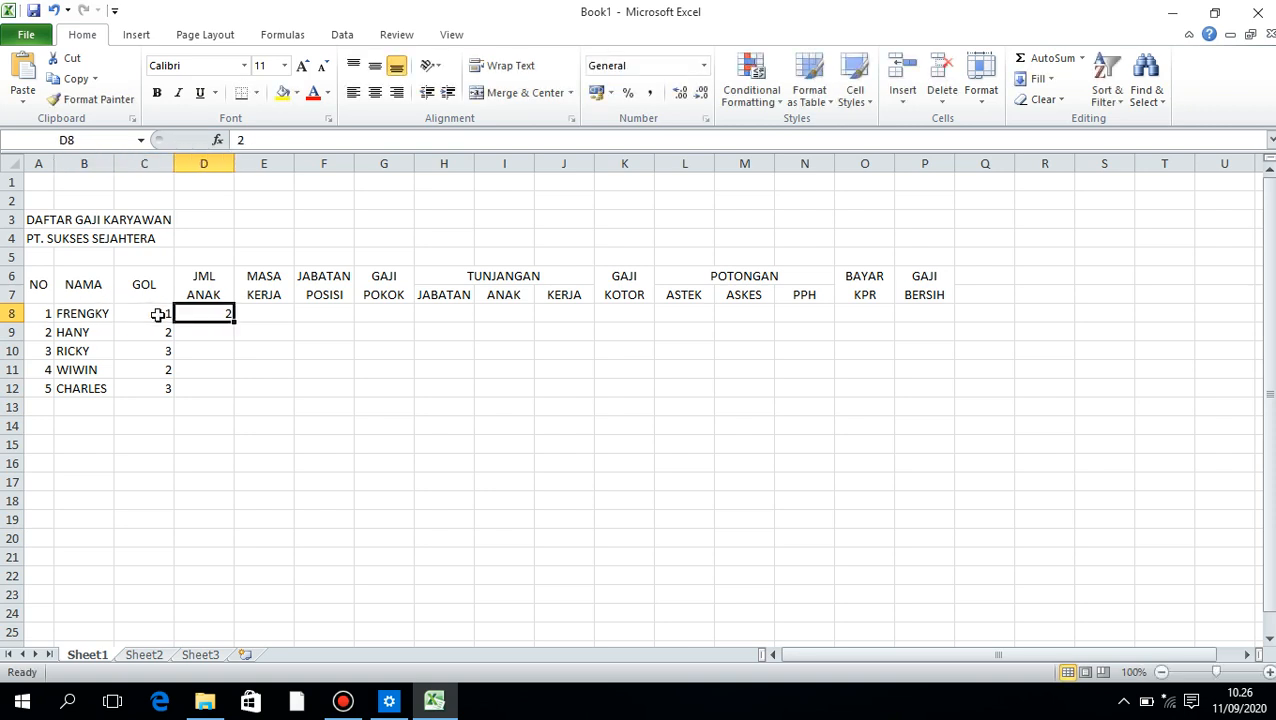
Enter JML ANAK values 2 in D9 and 1 in D10, plus 3 in both E10 and F10
key(Down)
text(2)
key(Down)
text(1)
key(Right)
text(3)
key(Right)
text(3)
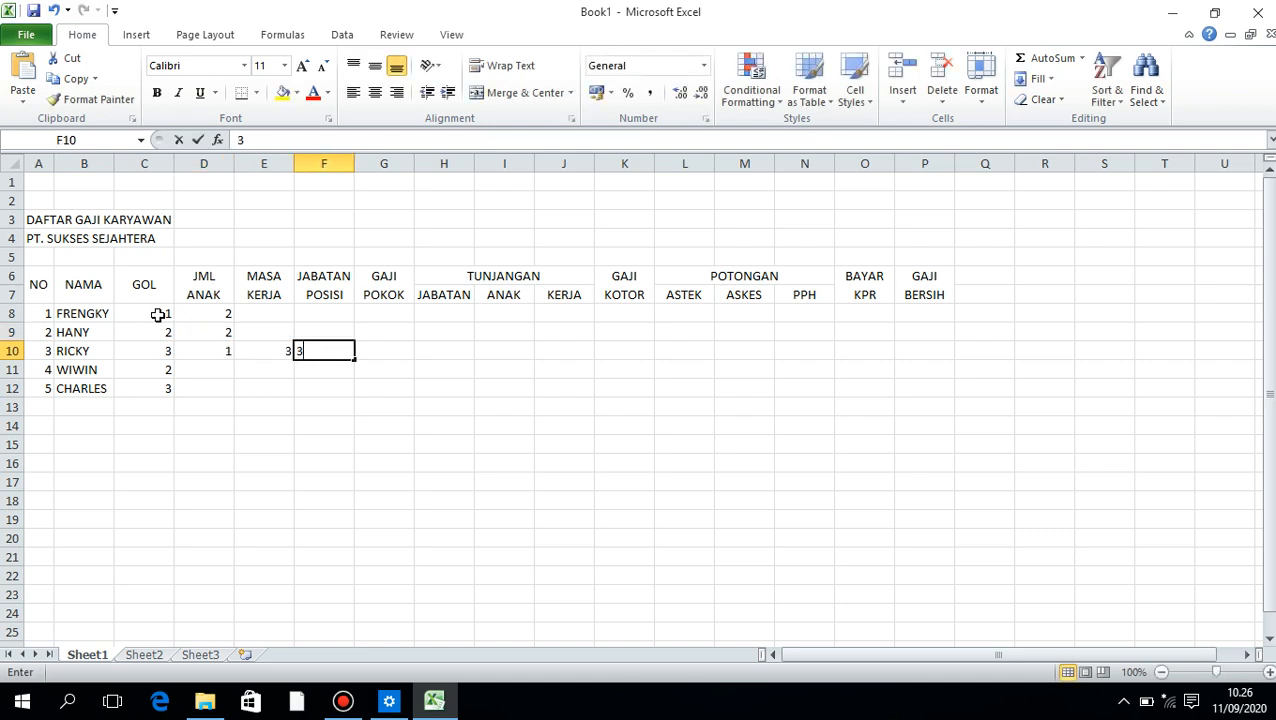
Complete the JML ANAK column with 3 in D11 and 3 in D12, and return to the first MASA KERJA cell
key(Left)
key(Left)
key(Down)
key(Return)
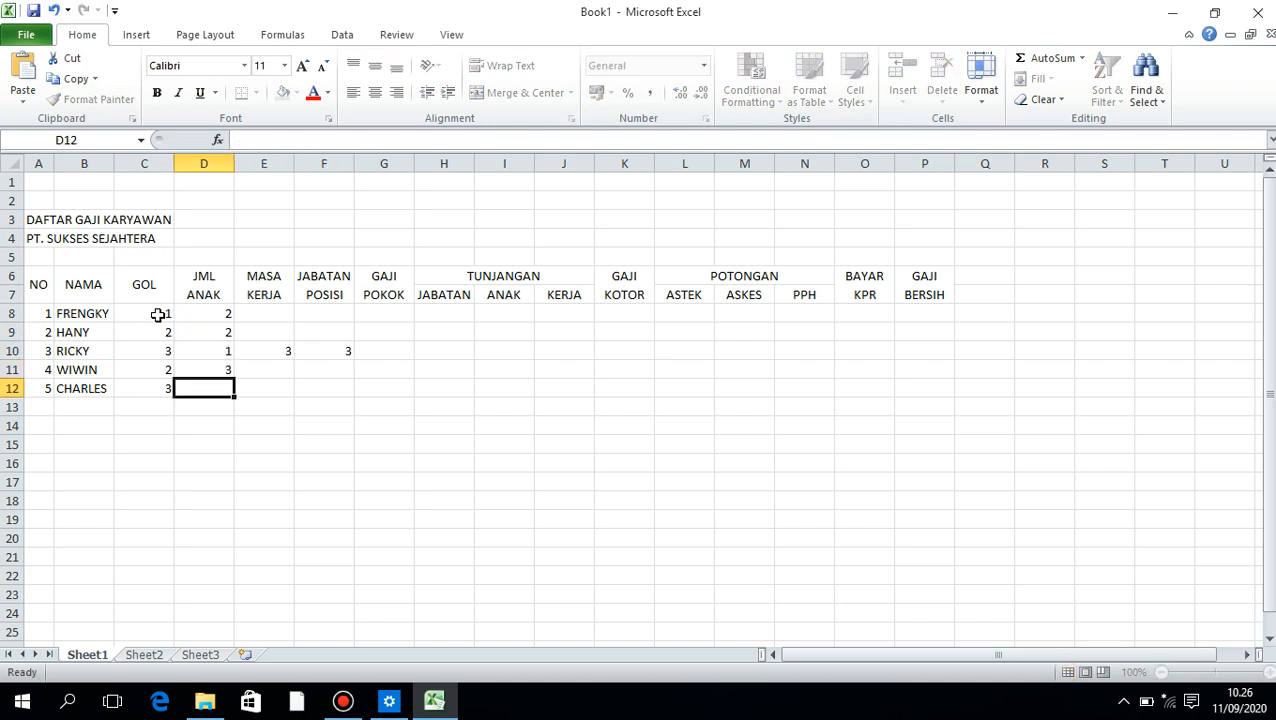
text(3)
key(Tab)
key(Up)
key(Up)
key(Up)
key(Up)
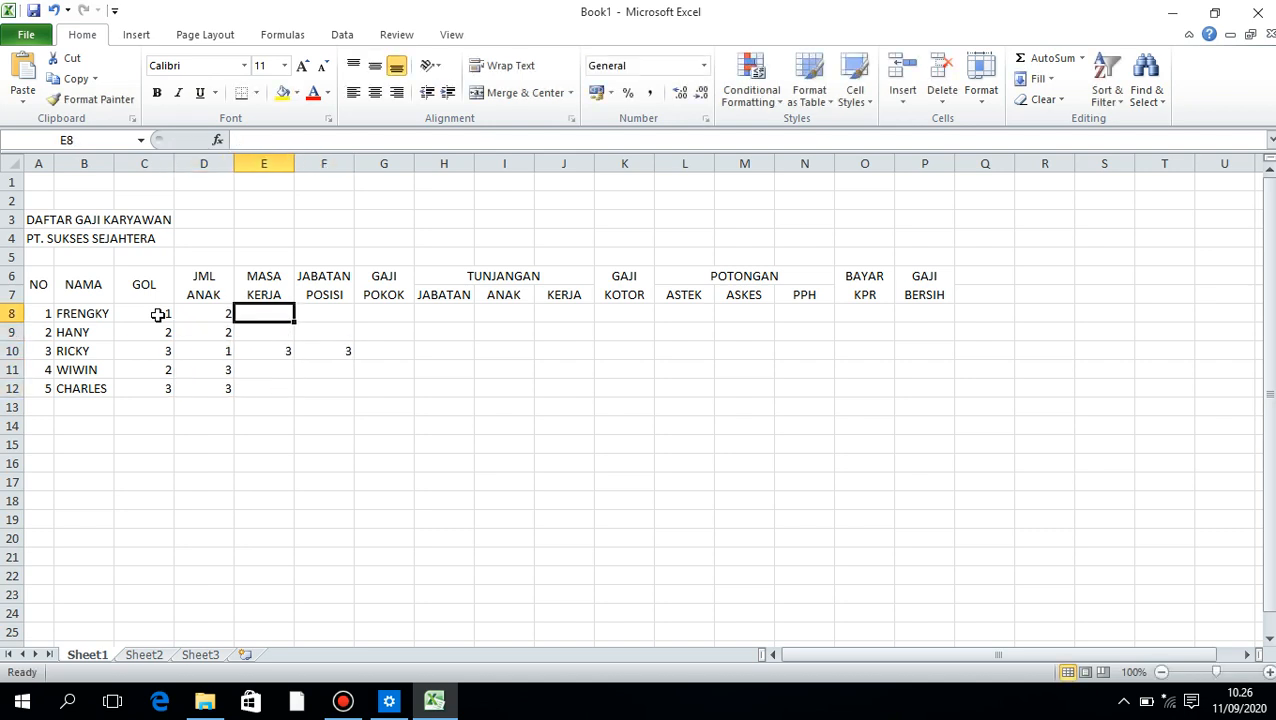
Fill the MASA KERJA column in E8:E12 with 3, 4, 2, 1 and 2
text(3)
key(Return)
text(4)
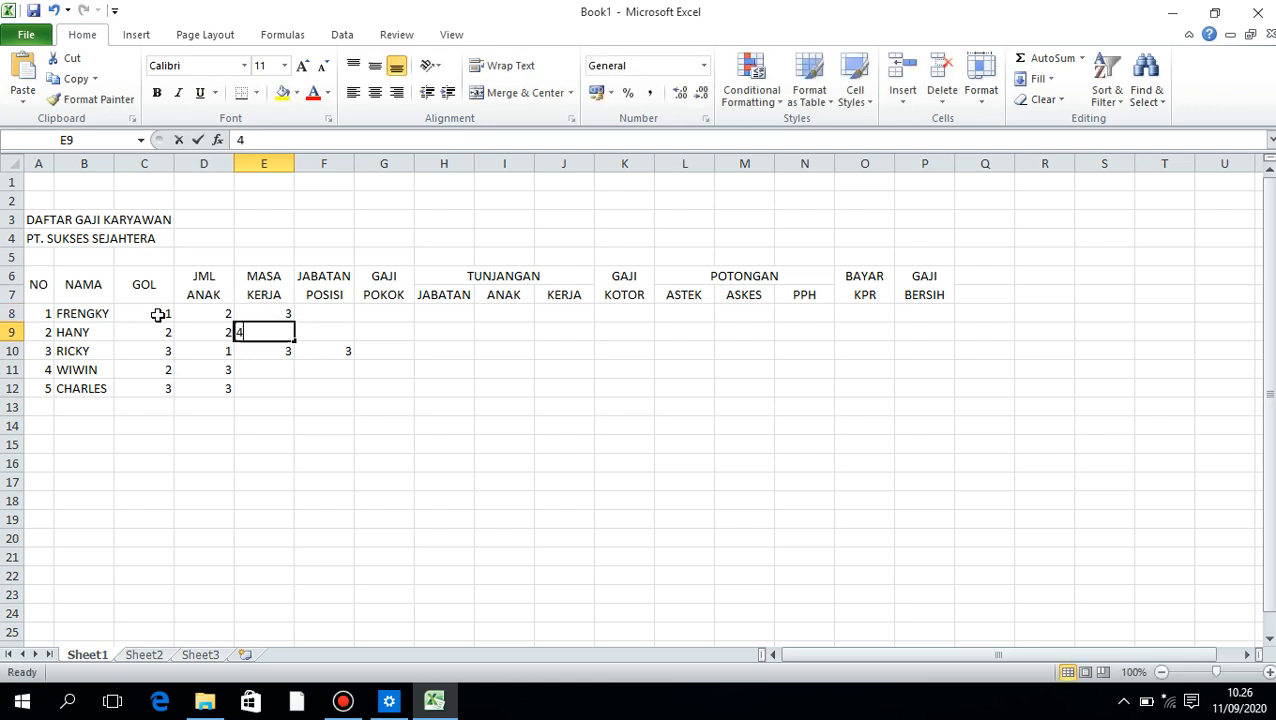
key(Return)
text(2)
key(Return)
text(1)
key(Return)
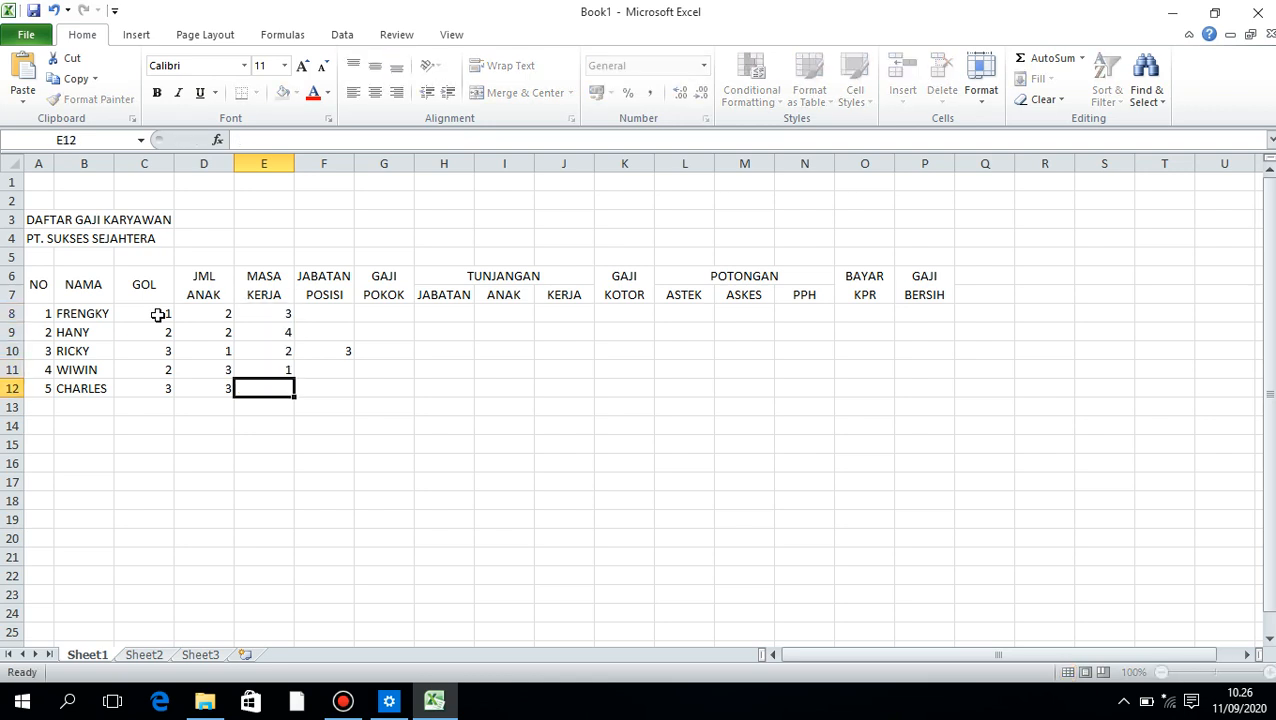
text(2)
key(Tab)
Clear the stray 3 from the JABATAN POSISI column in F10
key(Up)
key(Up)
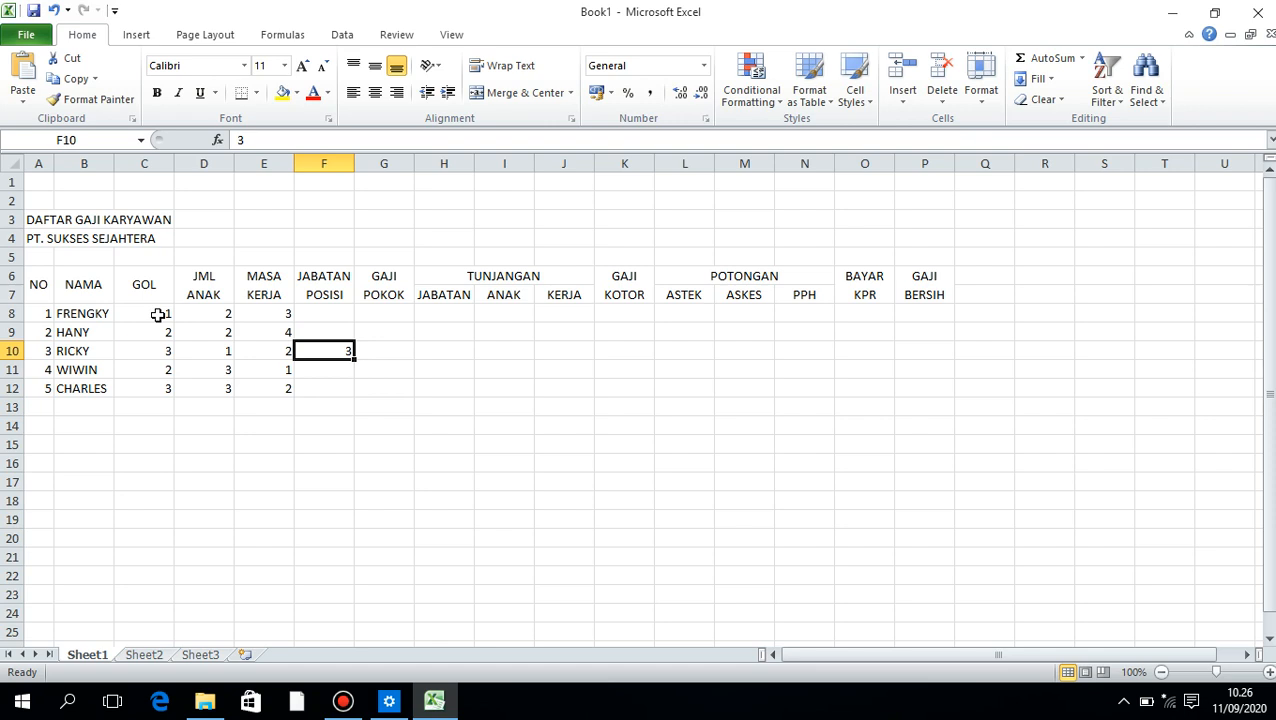
click(182, 366)
Apply all borders to the whole payroll table in A6:P12
drag(38, 285, 911, 393)
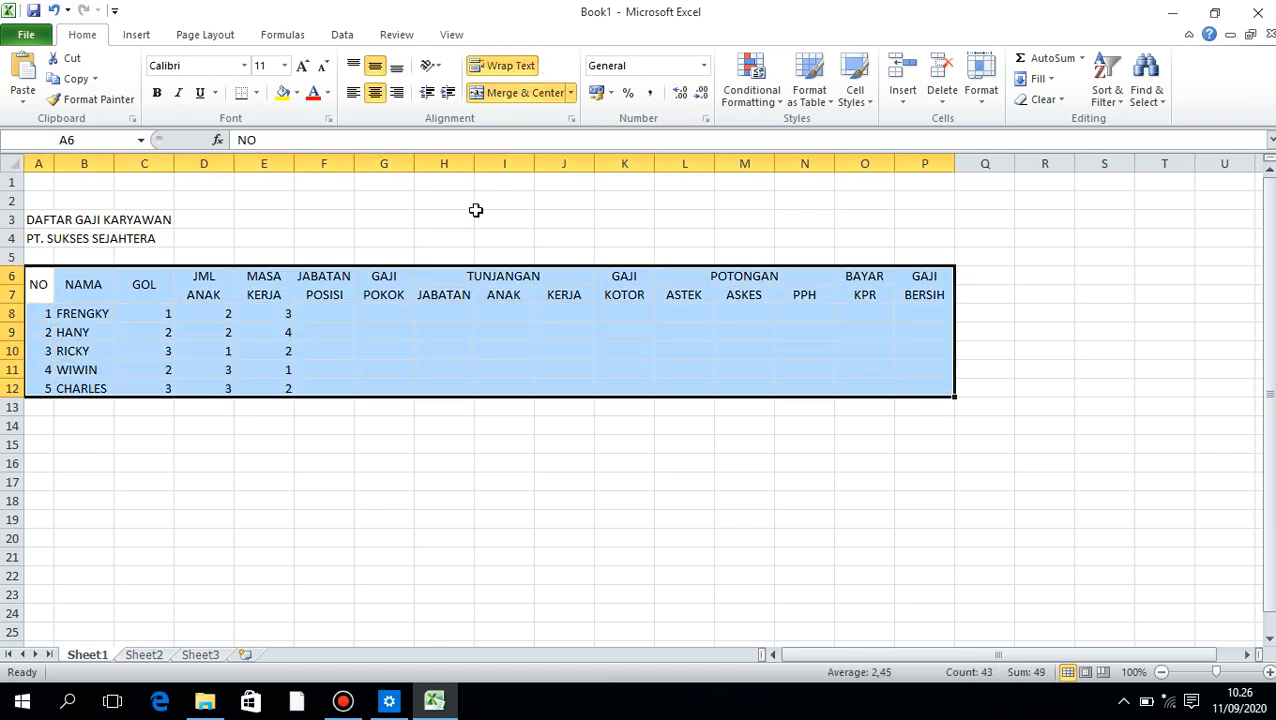
click(256, 92)
click(258, 240)
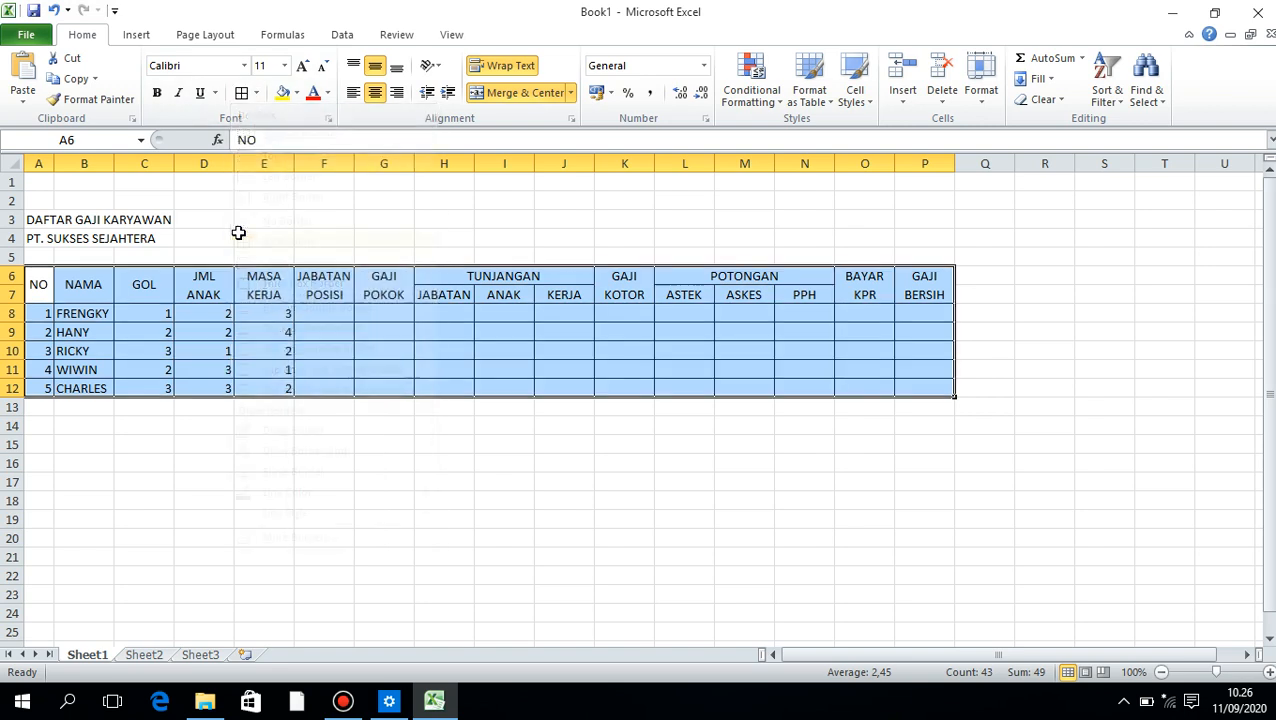
Make the table header rows A6:P7 bold and increase their font size to 12
click(119, 290)
drag(41, 292, 926, 294)
click(156, 92)
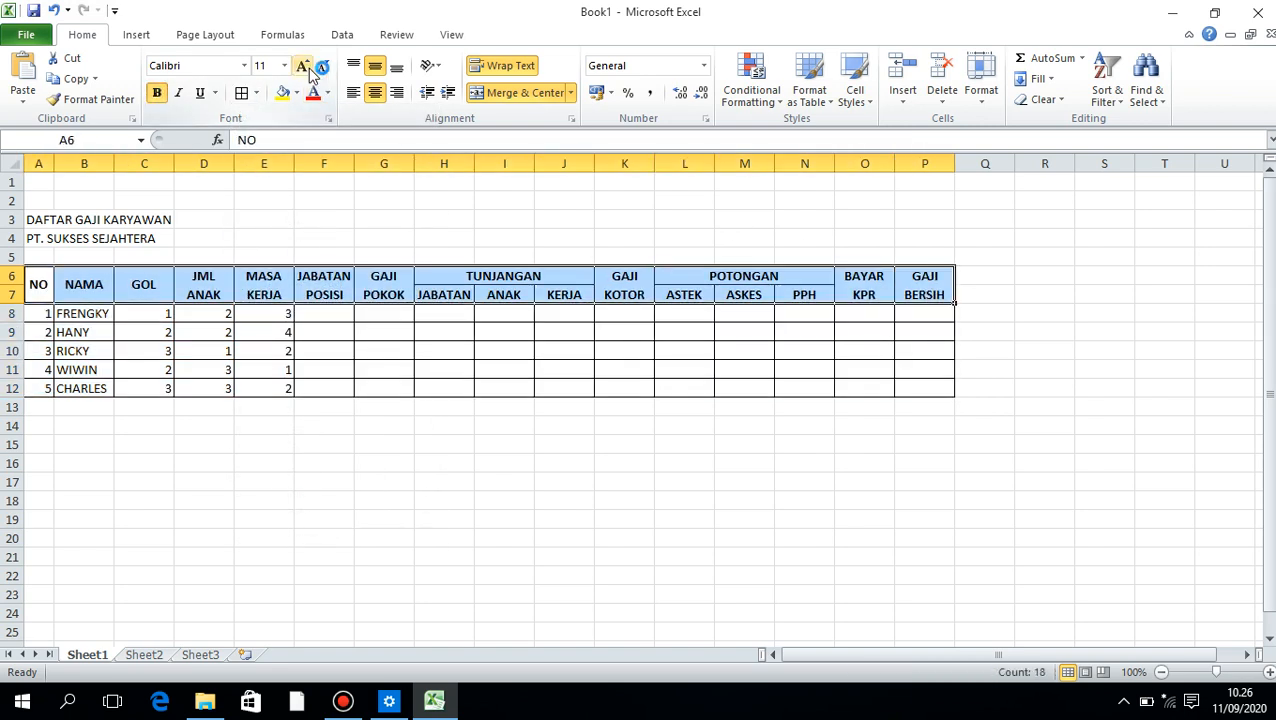
click(302, 65)
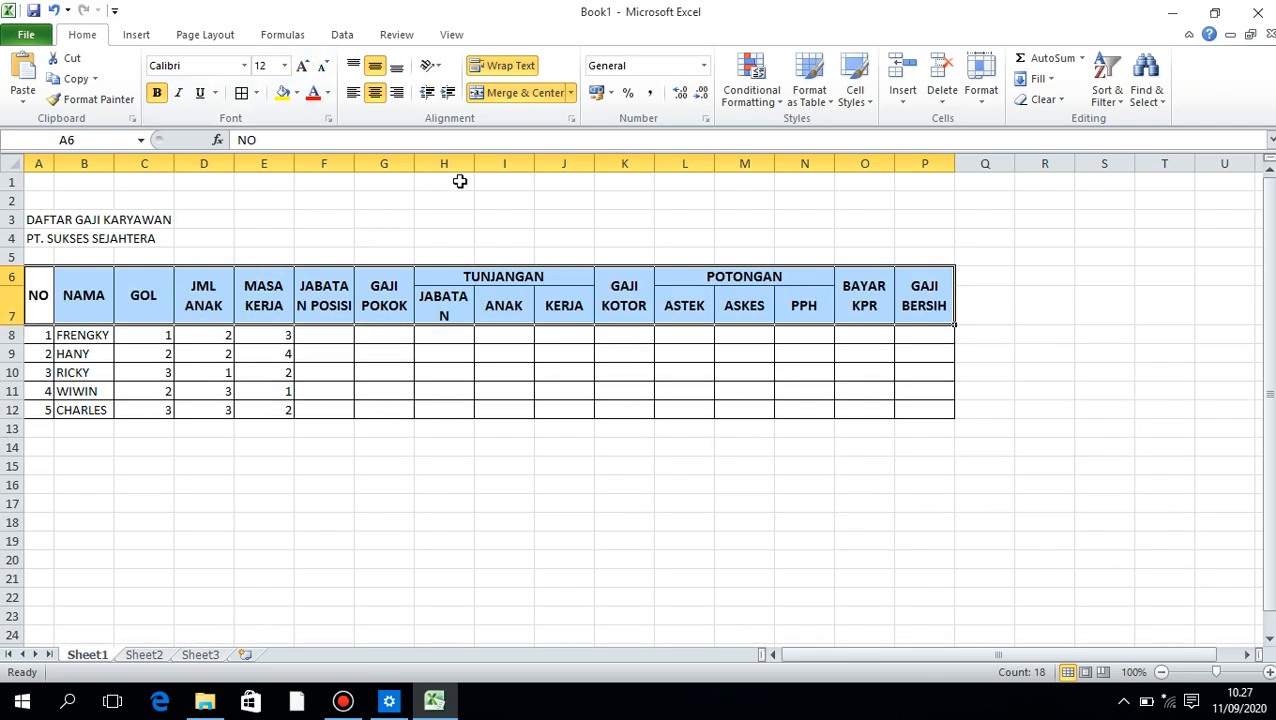
Widen columns H and F slightly so the word JABATAN fits on one line in both headers
drag(481, 167, 484, 165)
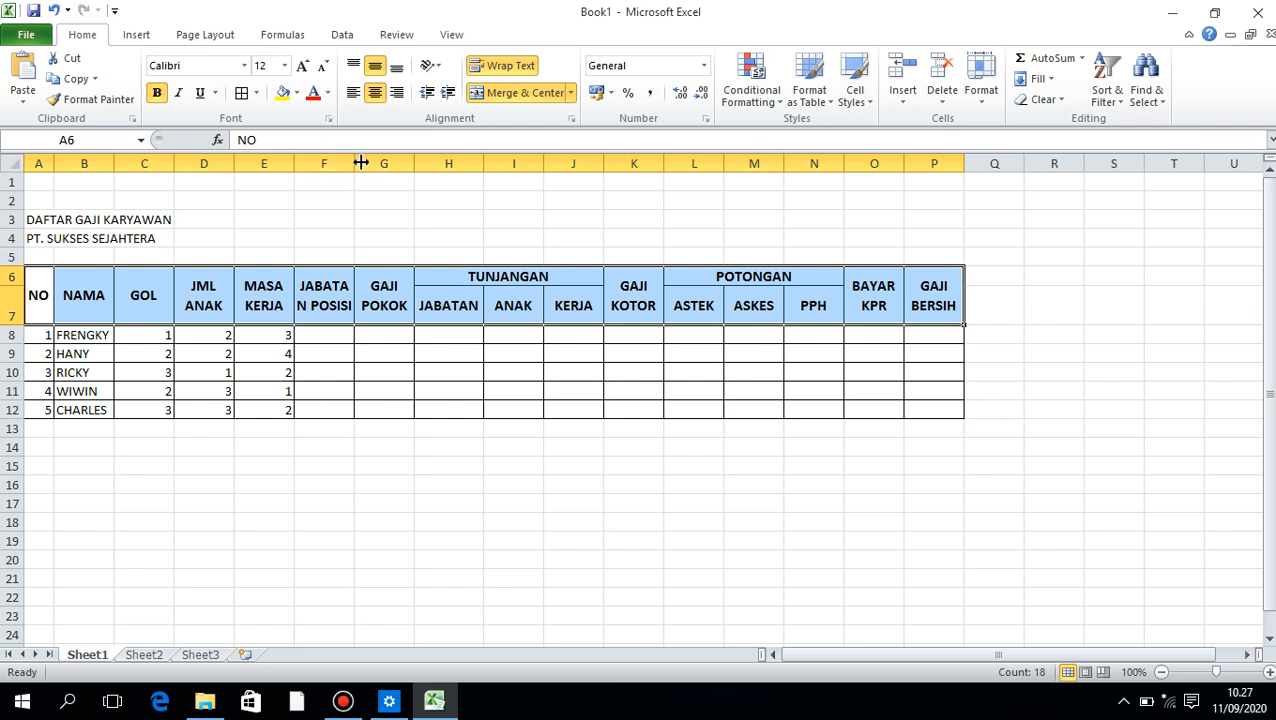
drag(356, 163, 366, 163)
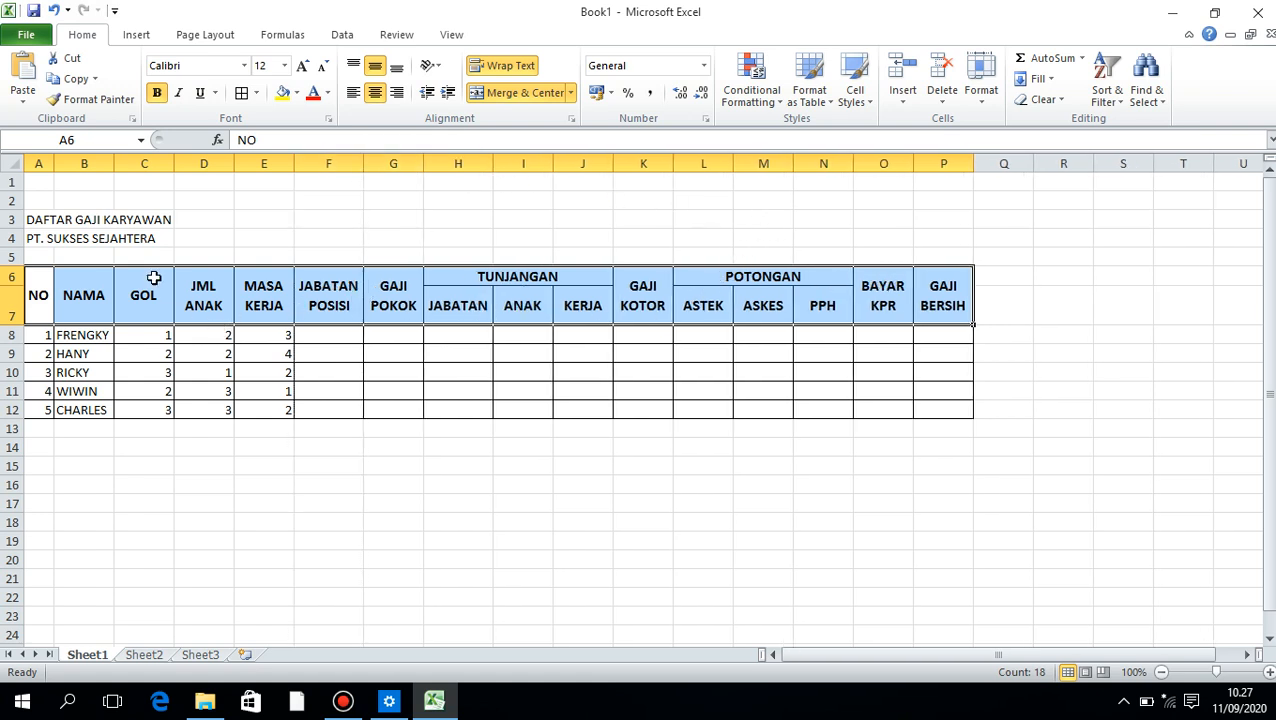
Center the values in C8:E12 horizontally and narrow the GOL column
drag(160, 332, 282, 409)
click(374, 92)
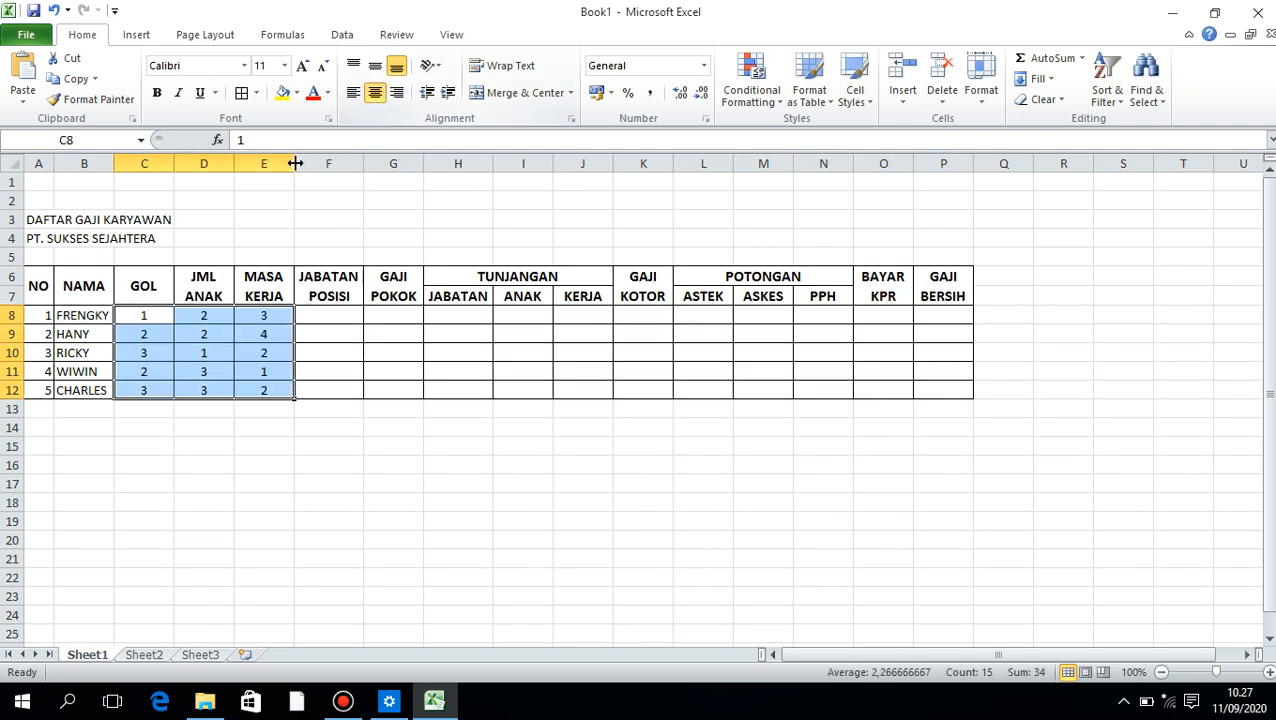
drag(174, 163, 157, 164)
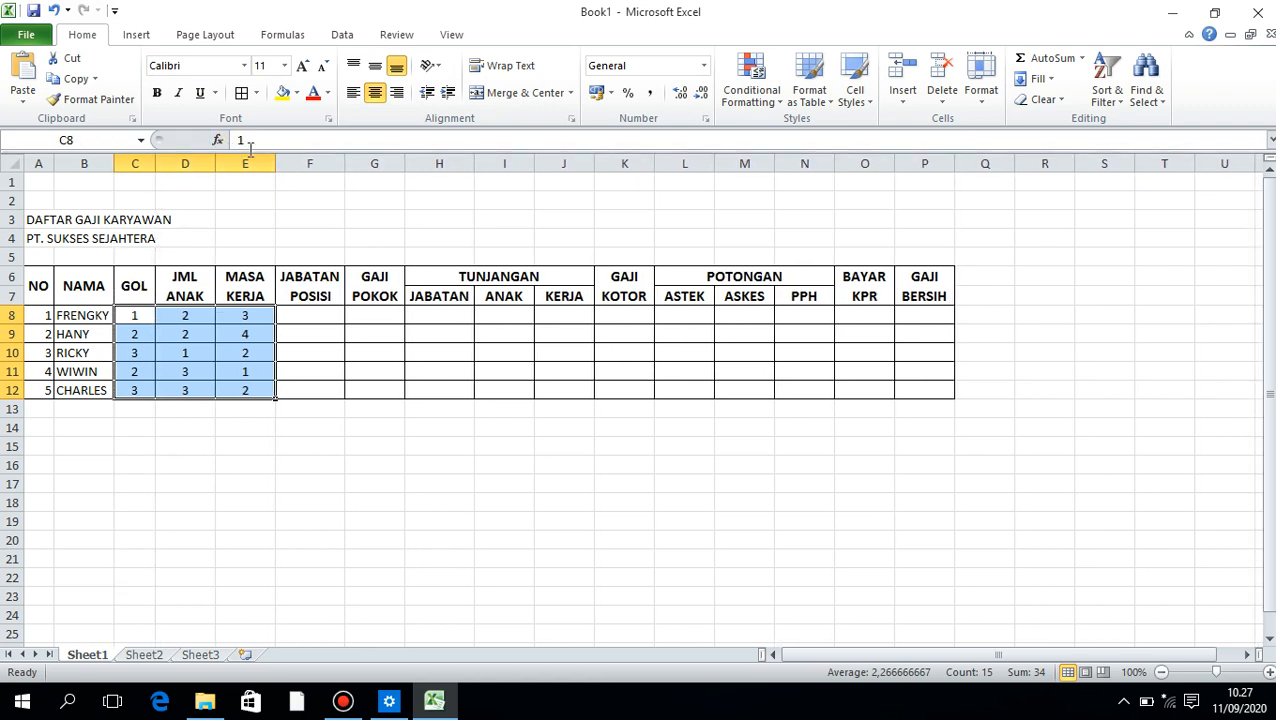
click(349, 309)
click(352, 371)
click(105, 410)
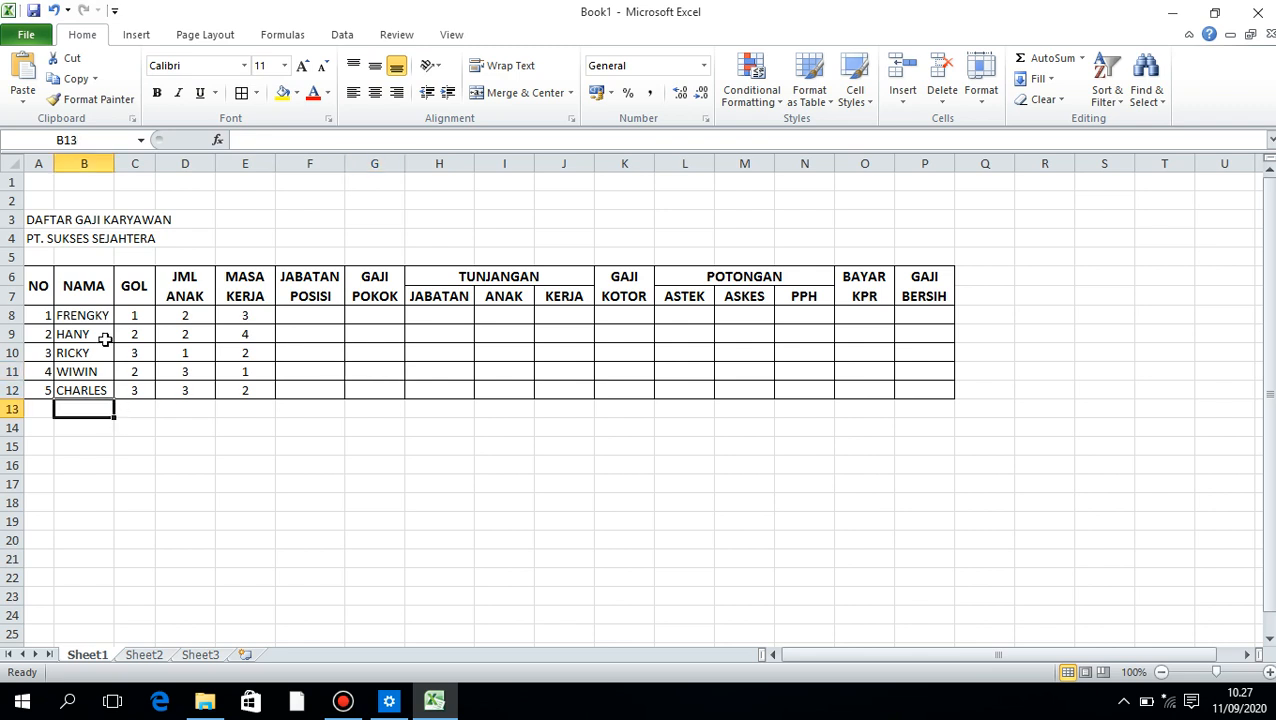
Merge and center the title DAFTAR GAJI KARYAWAN across A3:P3
drag(32, 215, 905, 214)
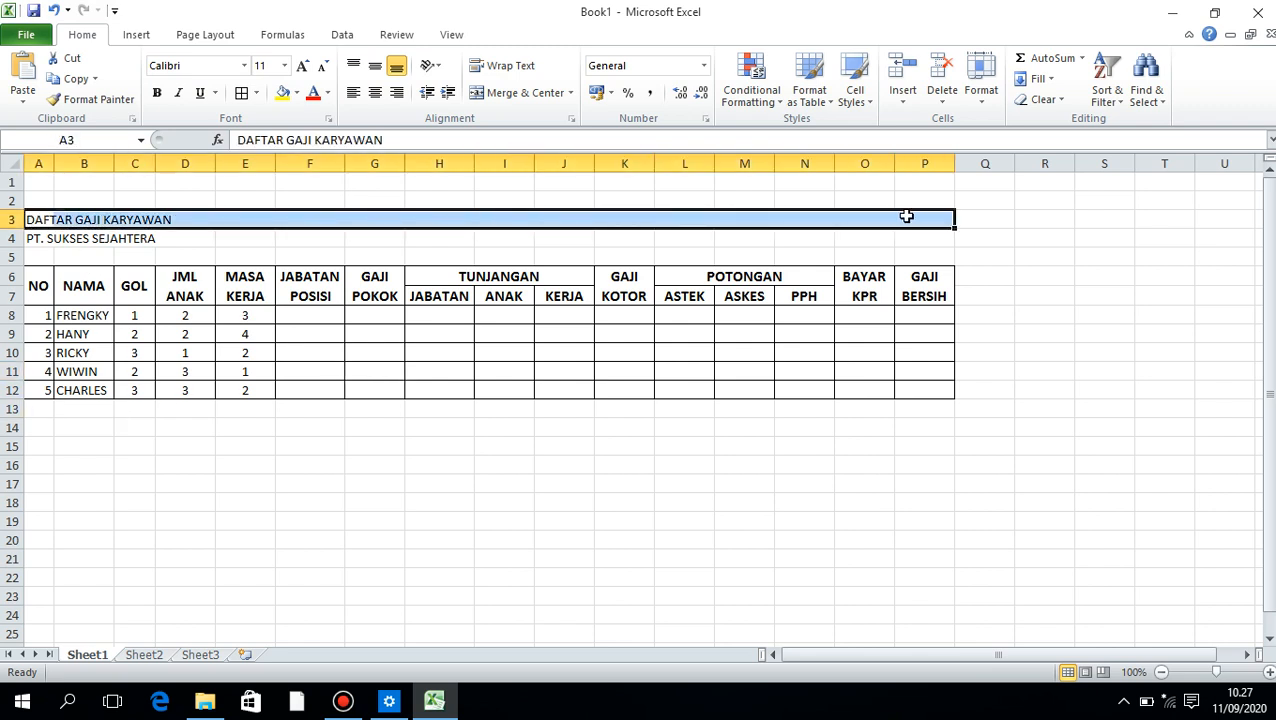
click(500, 89)
Try to merge and center row 4 over the range B4:P4
drag(108, 236, 906, 236)
click(507, 91)
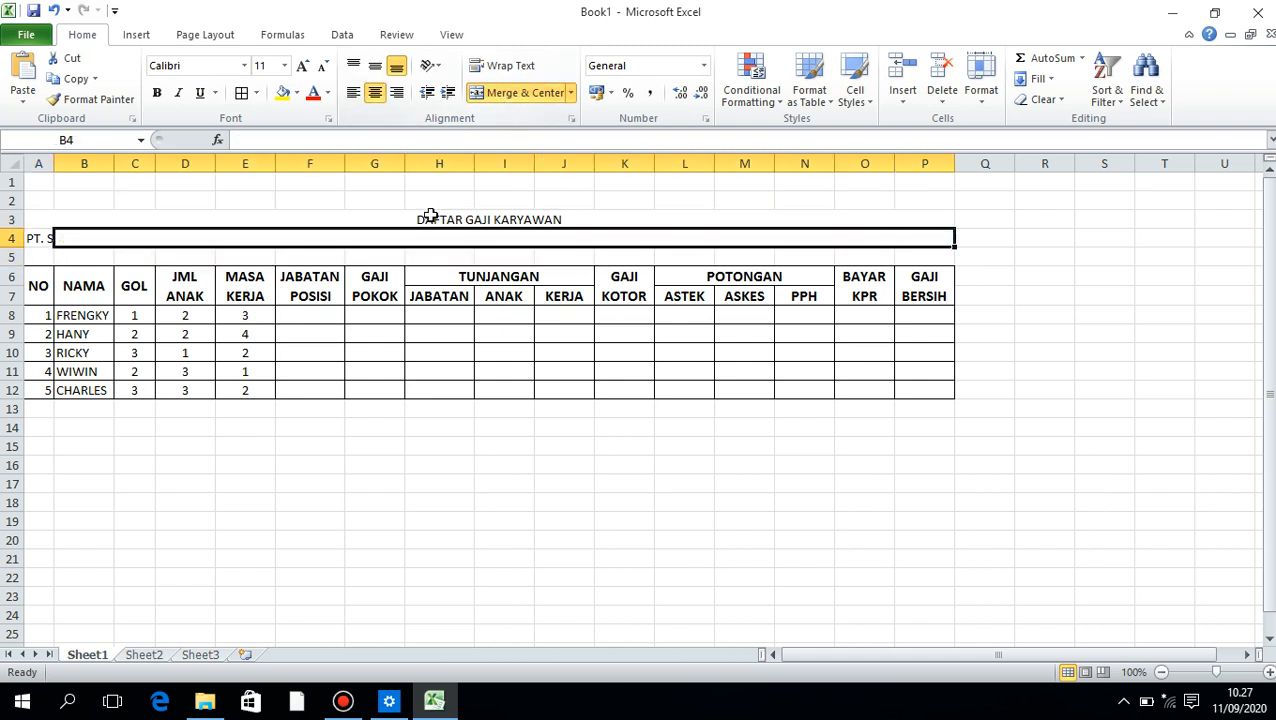
click(430, 220)
drag(430, 220, 405, 249)
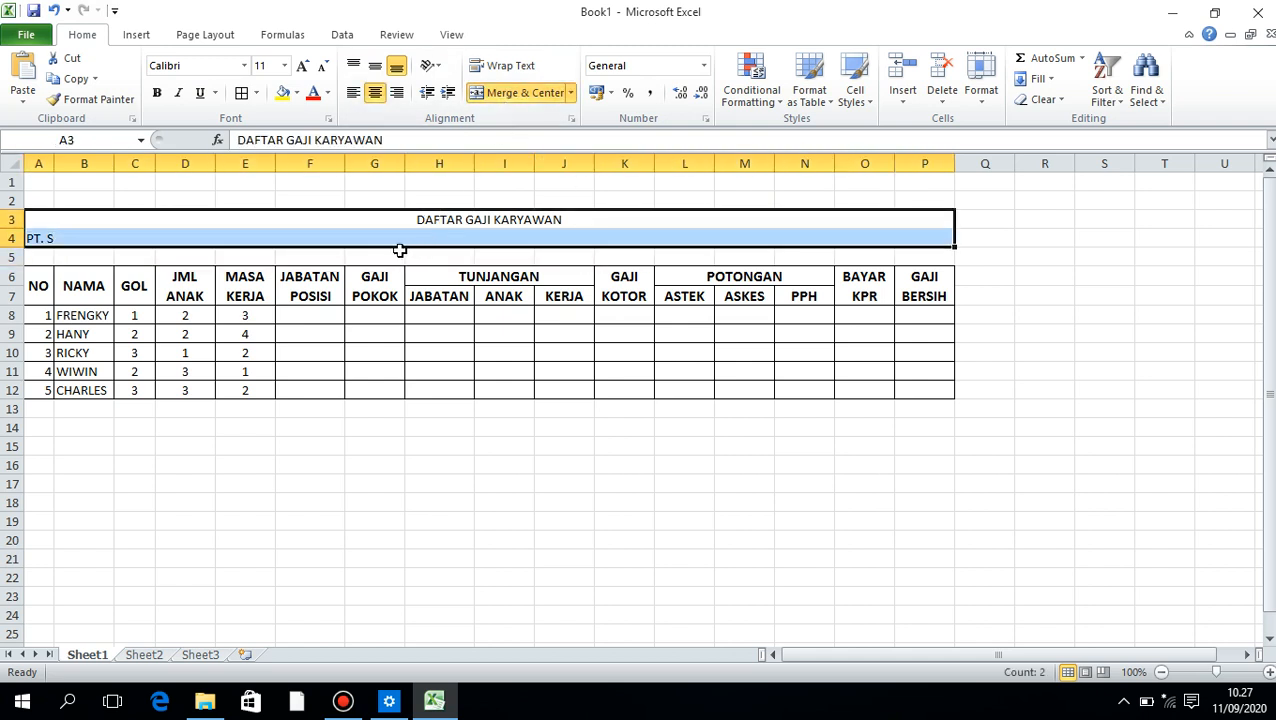
click(352, 226)
click(222, 239)
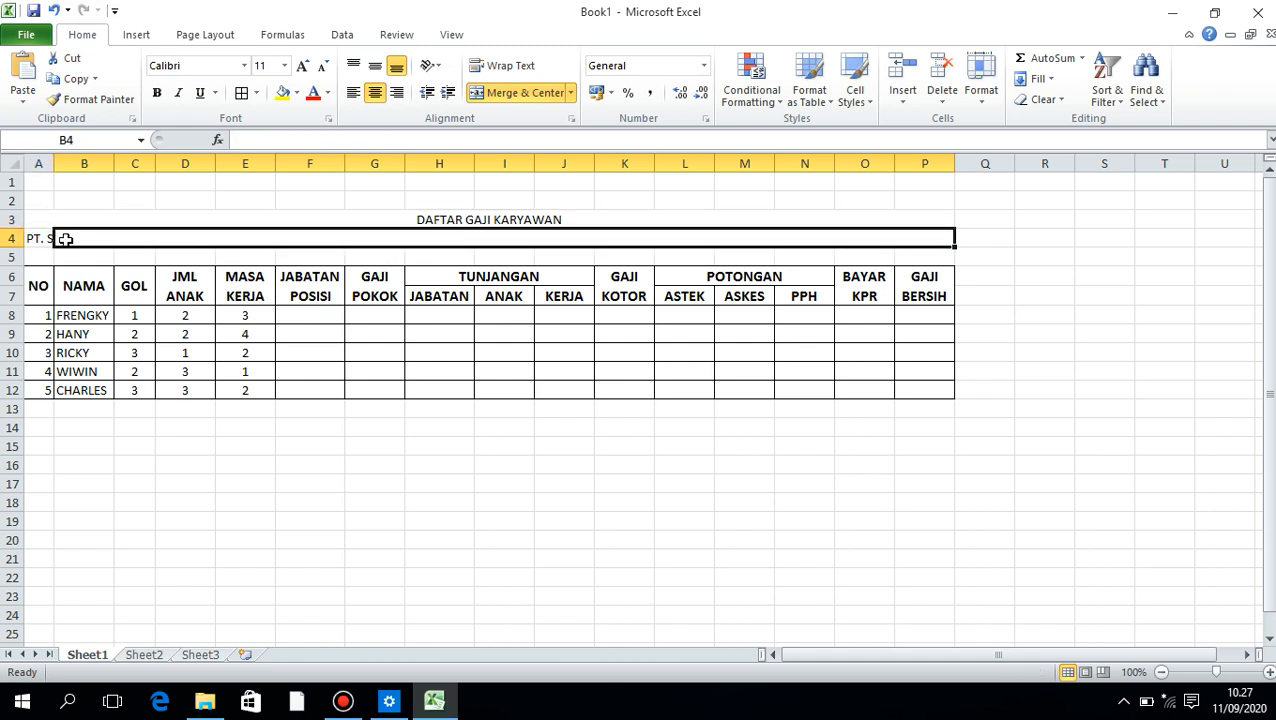
Merge and center PT. SUKSES SEJAHTERA across the full range A4:P4
click(38, 238)
drag(38, 238, 60, 238)
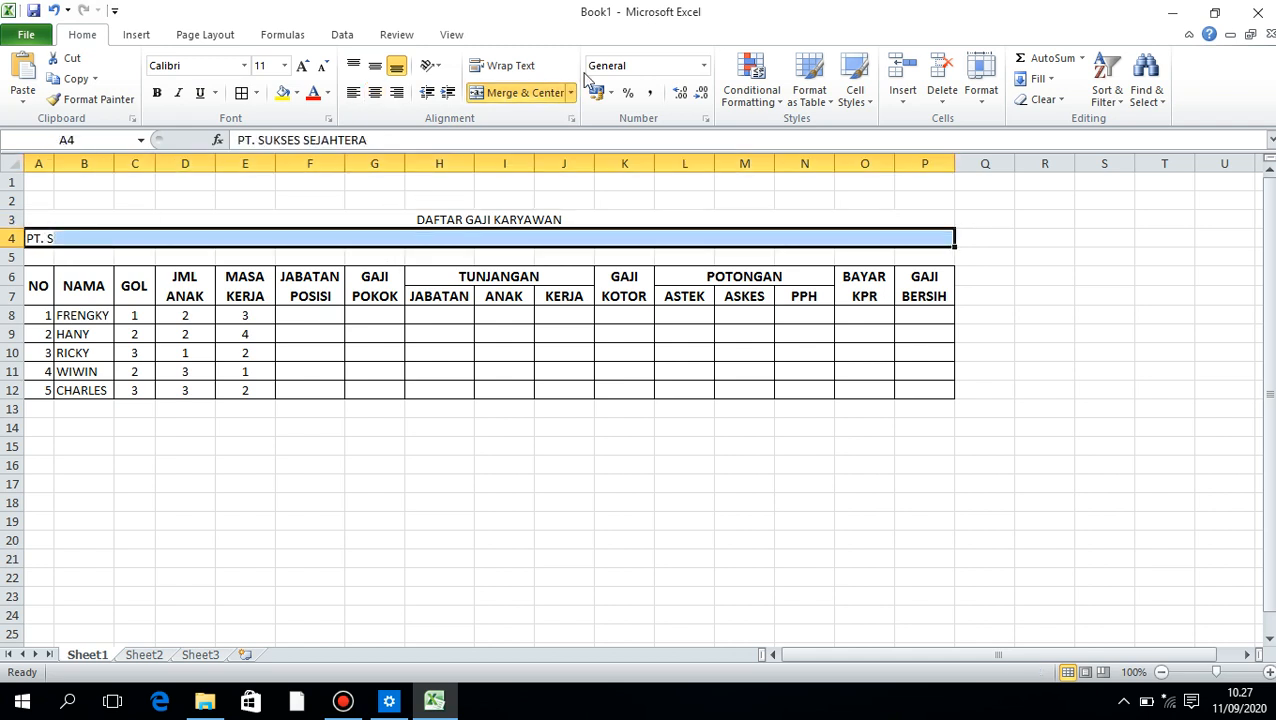
click(522, 93)
click(522, 93)
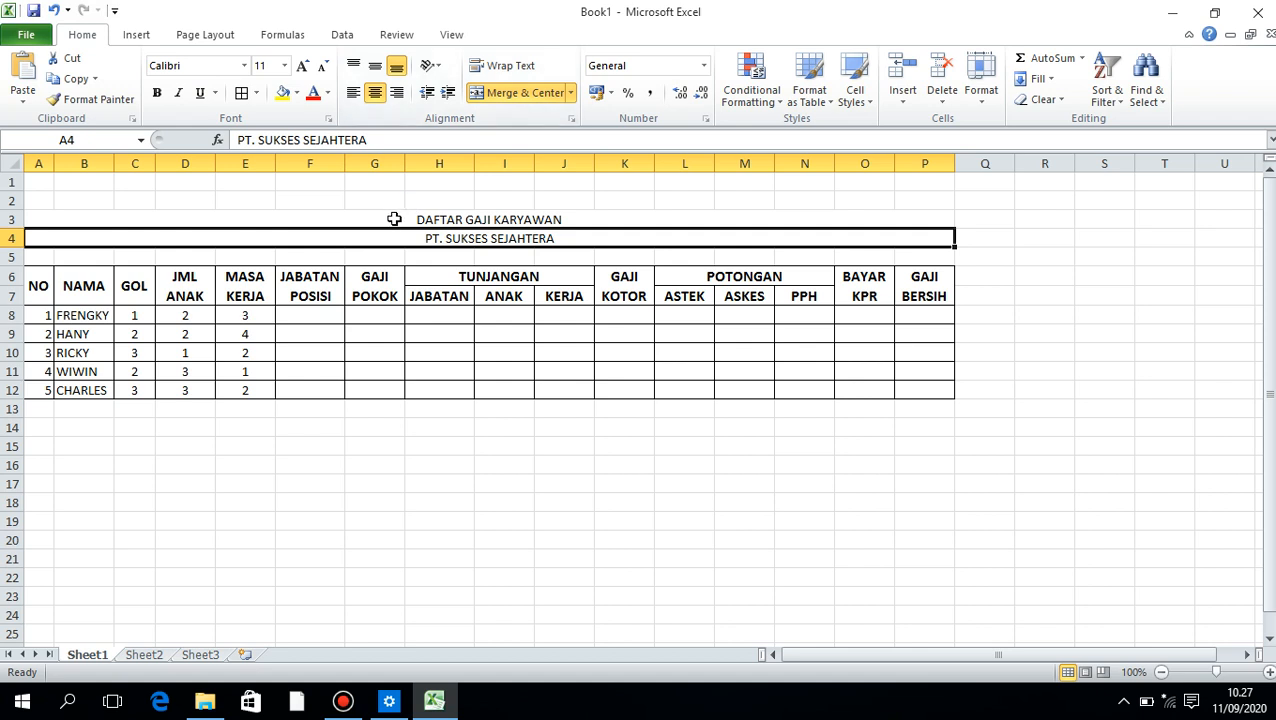
Format both title rows 3 and 4 as left-aligned, bold, size 14 text
drag(396, 216, 396, 240)
click(356, 94)
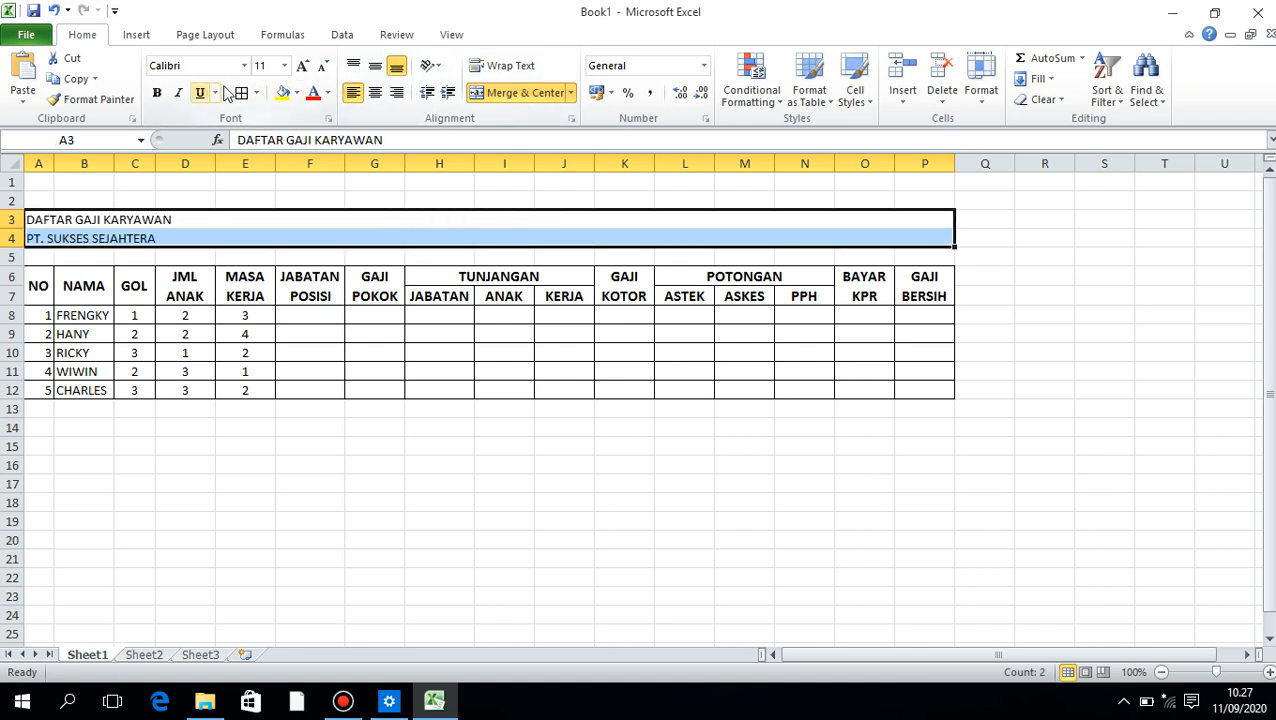
click(301, 66)
click(301, 66)
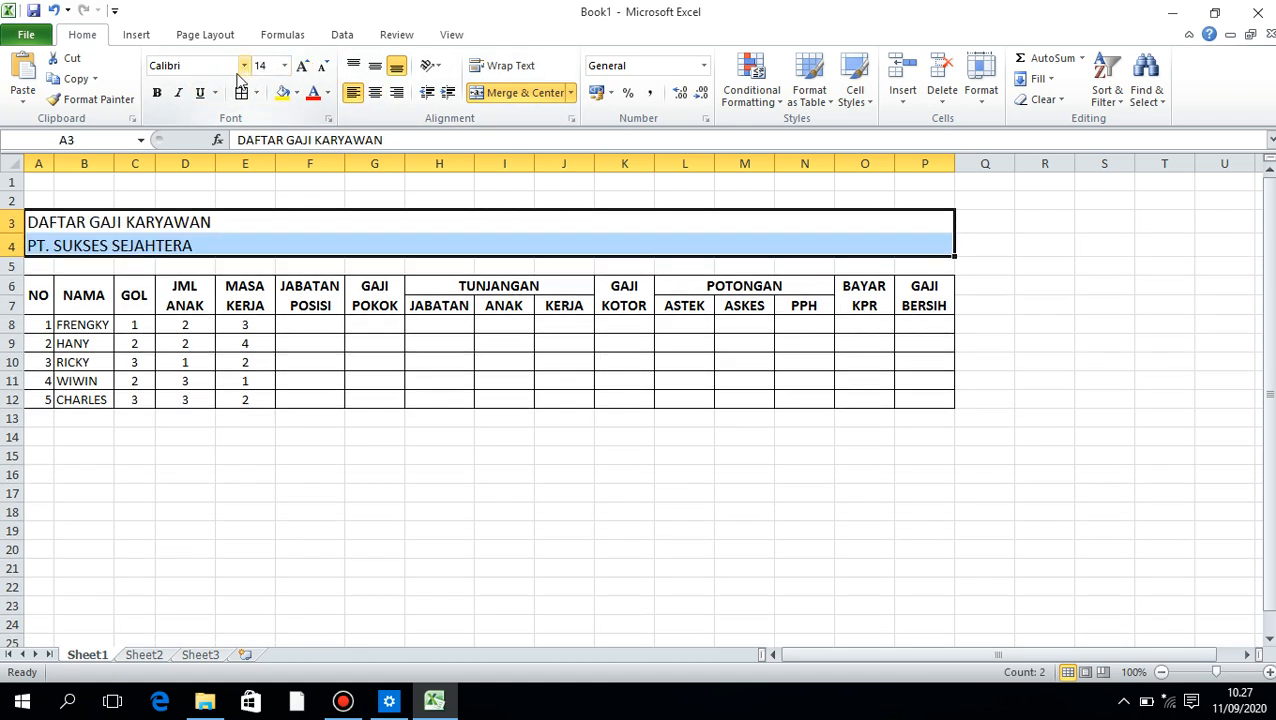
click(156, 93)
click(243, 198)
click(282, 340)
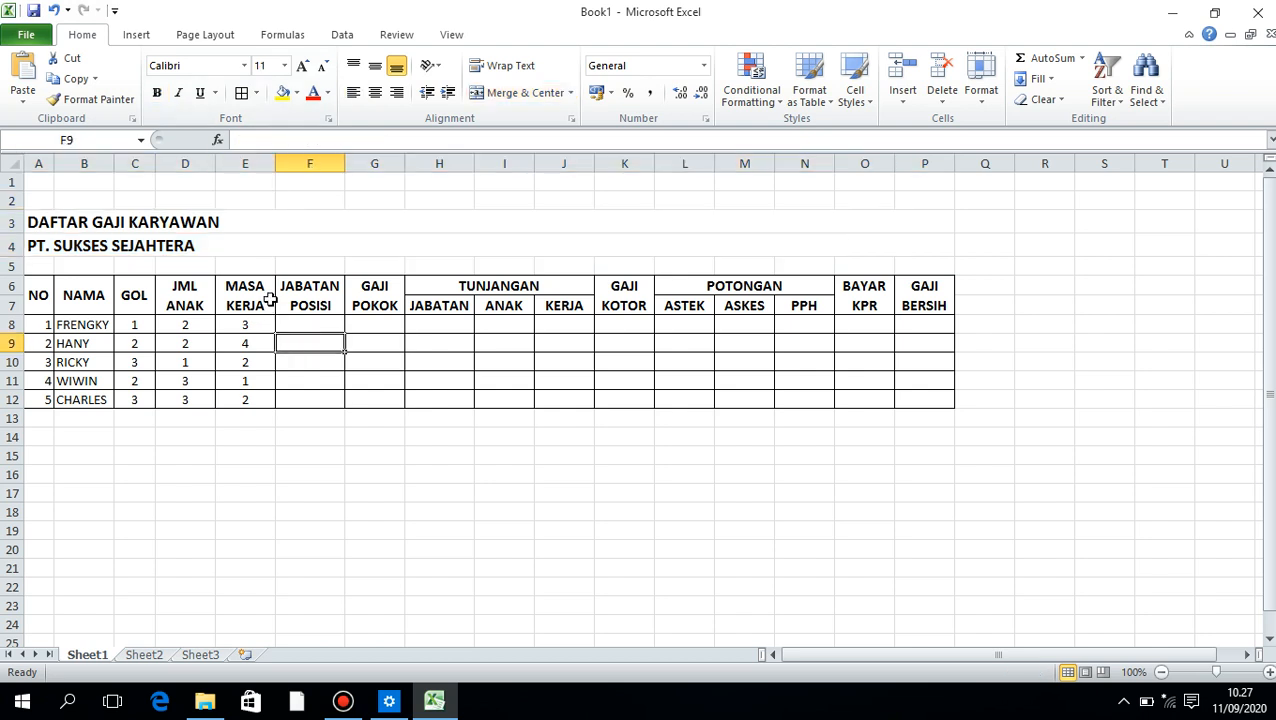
Enter the heading "Ketentuan Soal" in B14 below the table
click(243, 490)
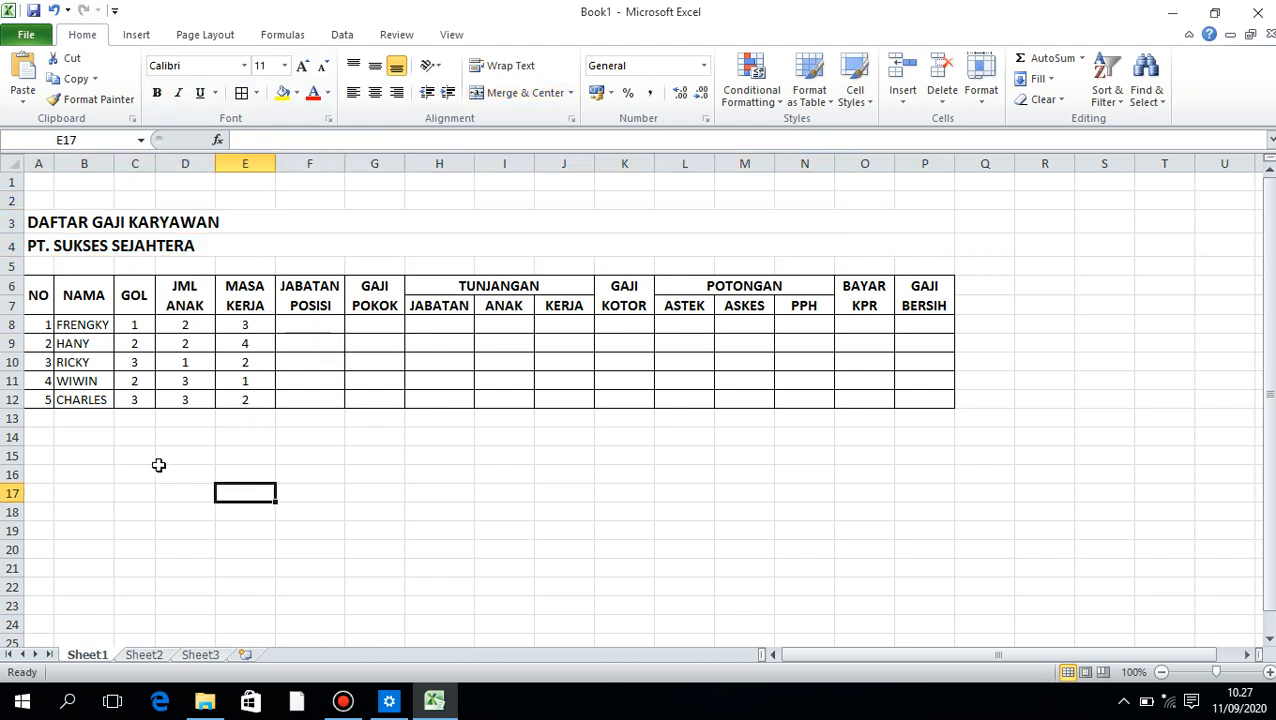
click(77, 437)
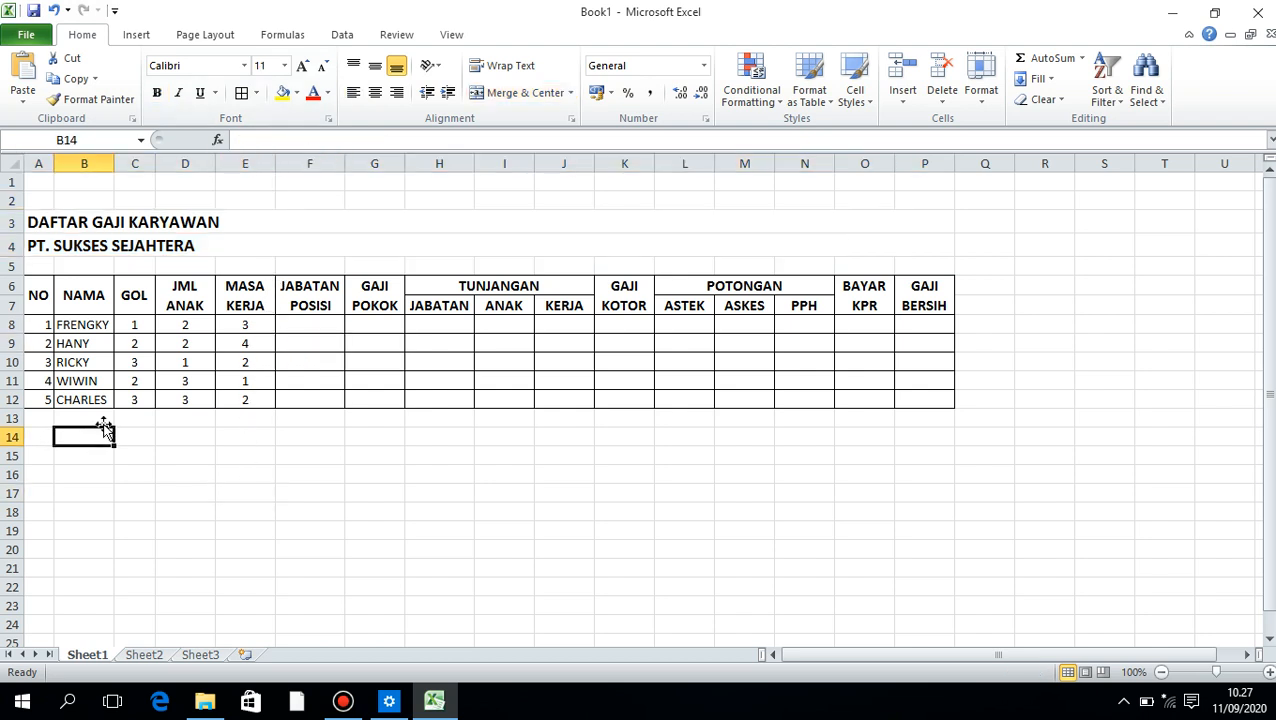
text(k)
key(BackSpace)
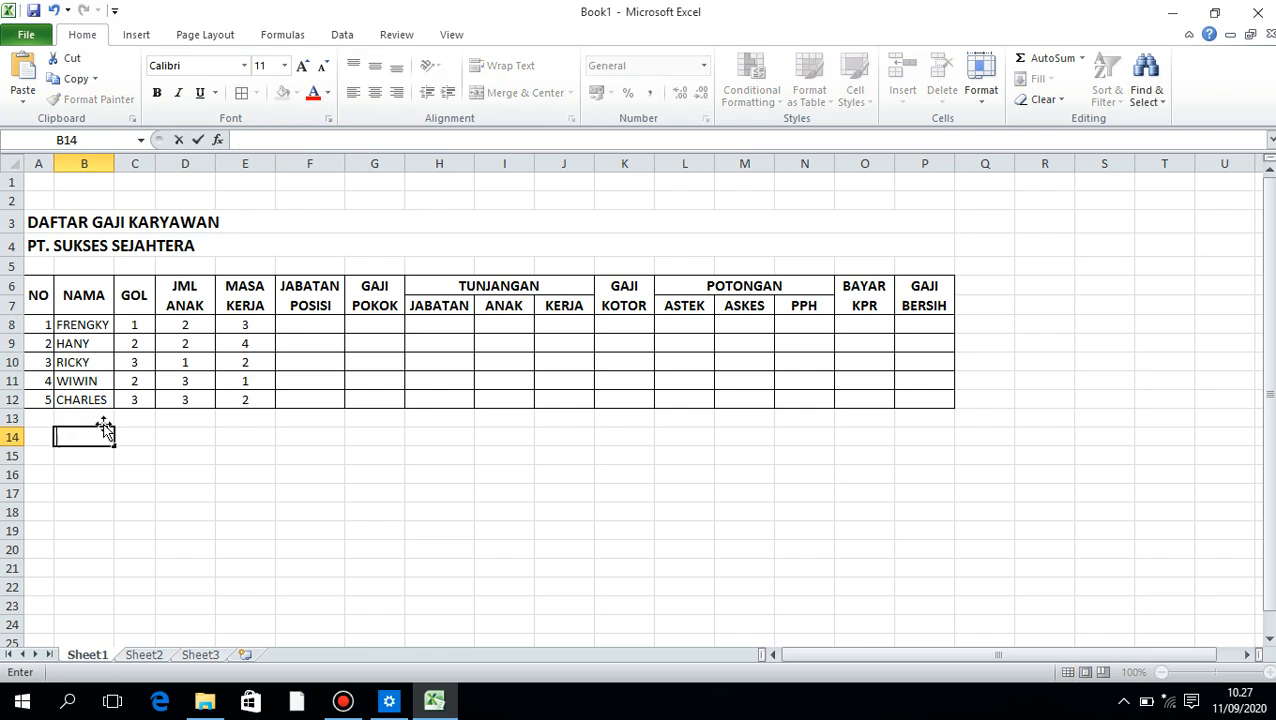
text(K)
key(BackSpace)
text(Kere)
key(BackSpace)
key(BackSpace)
text(tentuan Soal)
key(Return)
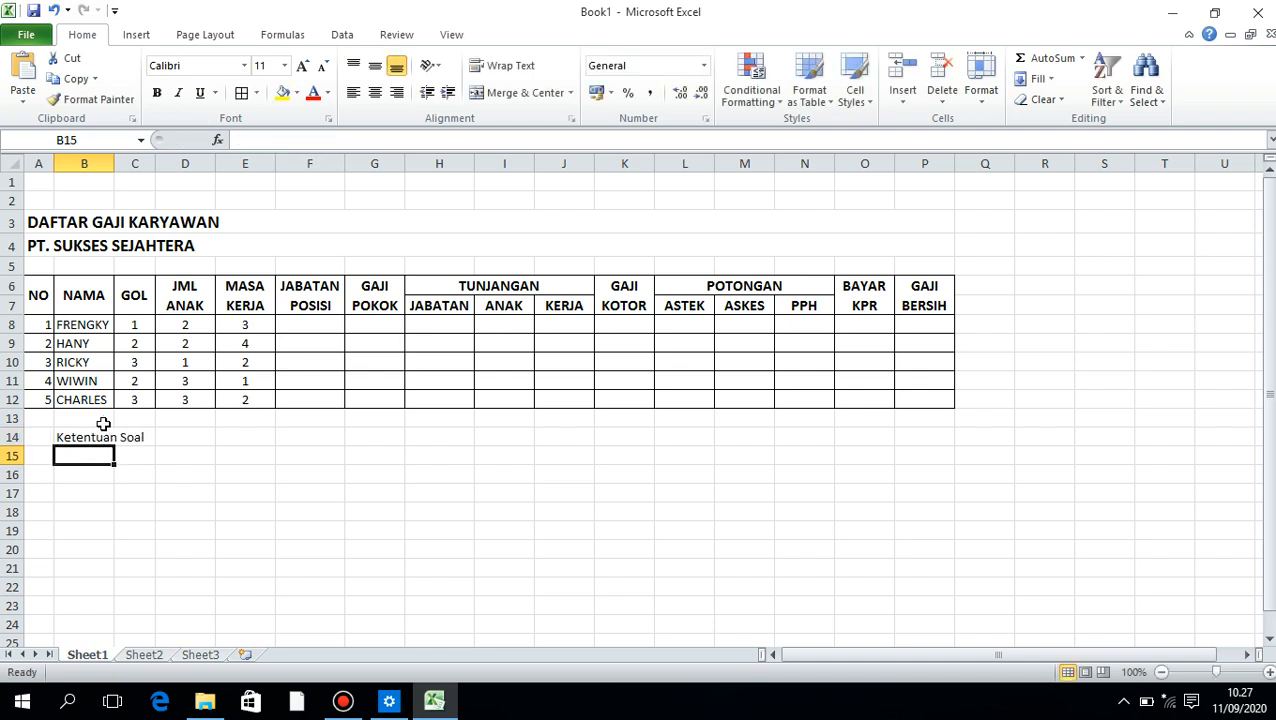
Enter "- Jabatan Di dapat Dari" as text in B15
text(')
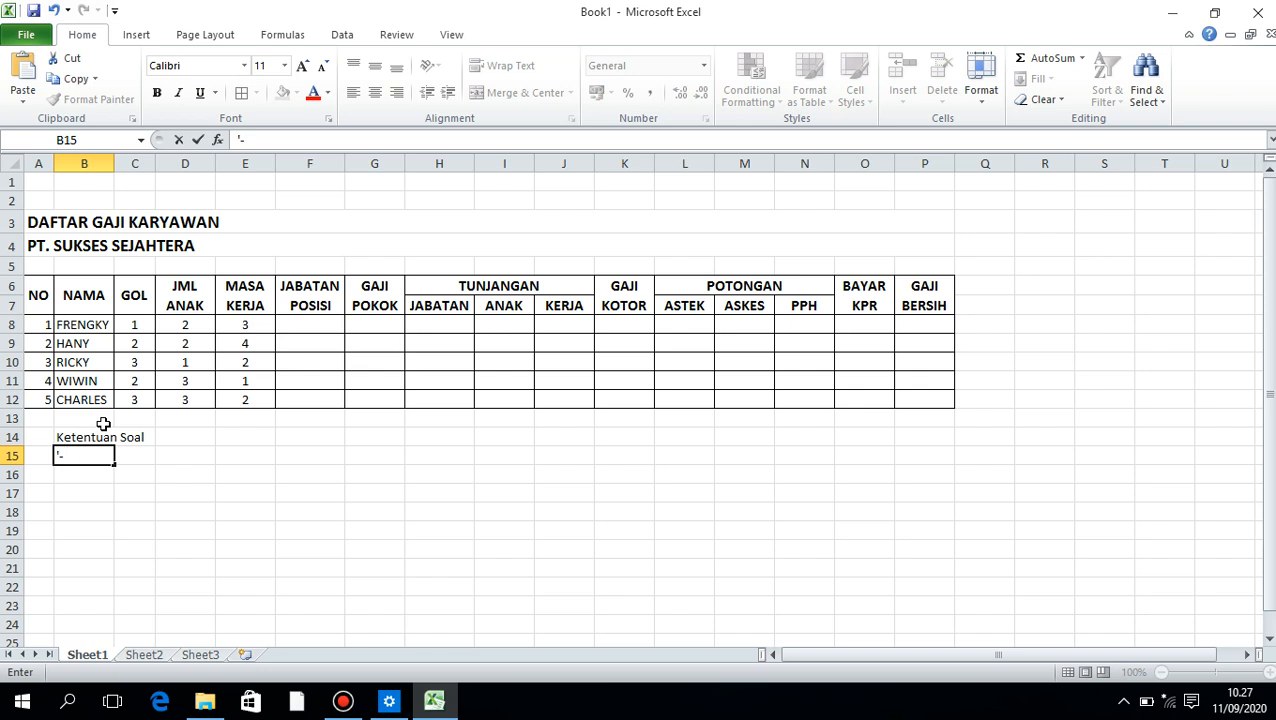
text(- Jabatan Di dapa)
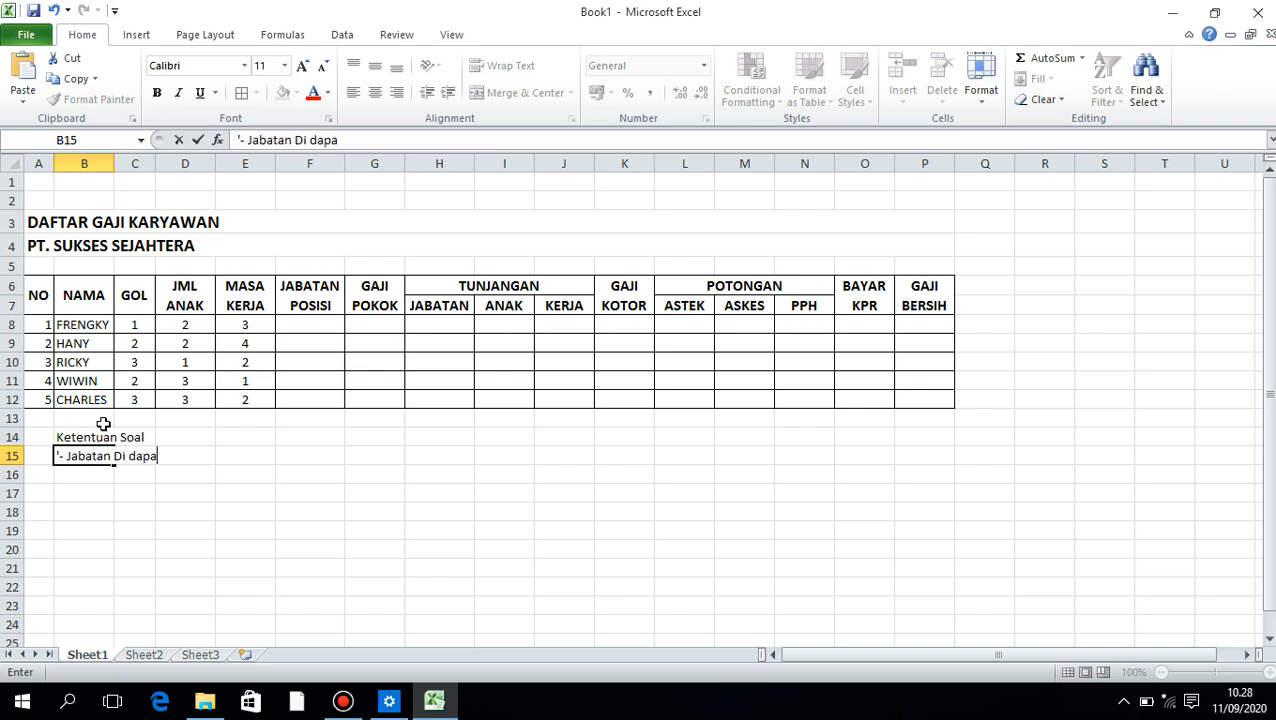
text(t Dari)
key(Return)
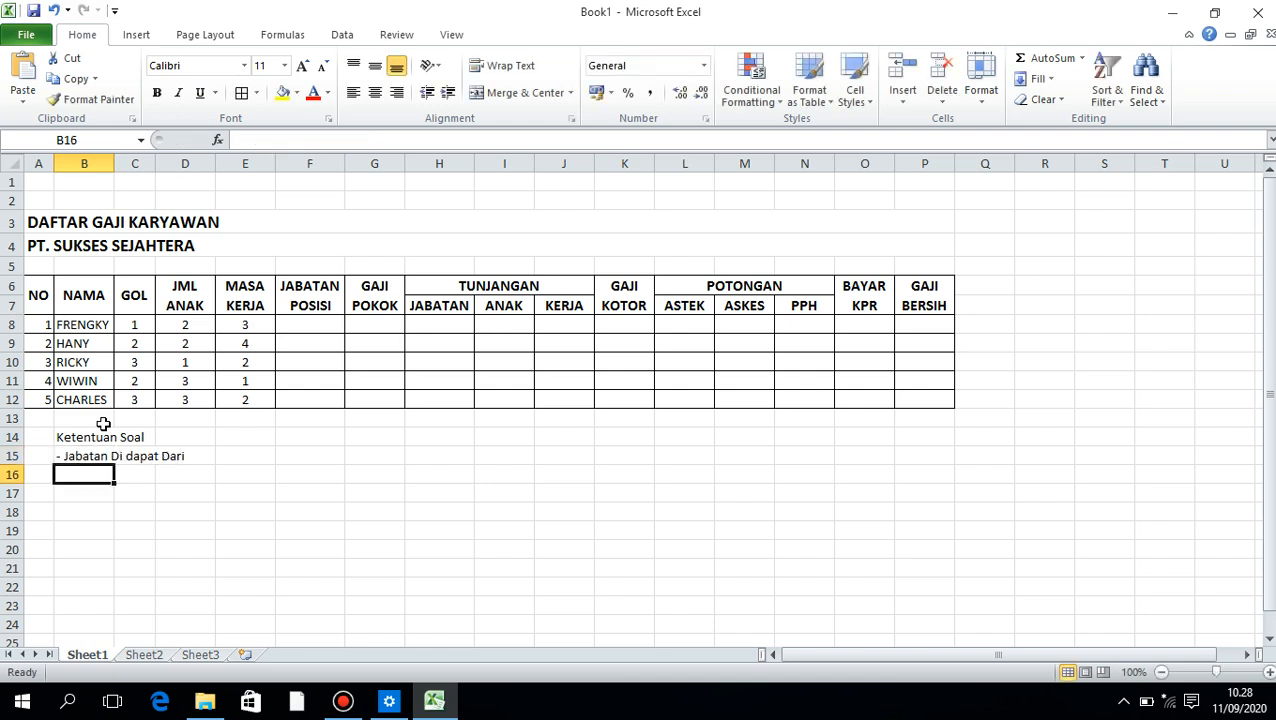
Enter the rule '- Jika Gol 1 Maka Jabatanya "Direksi"' as text in C16
key(Right)
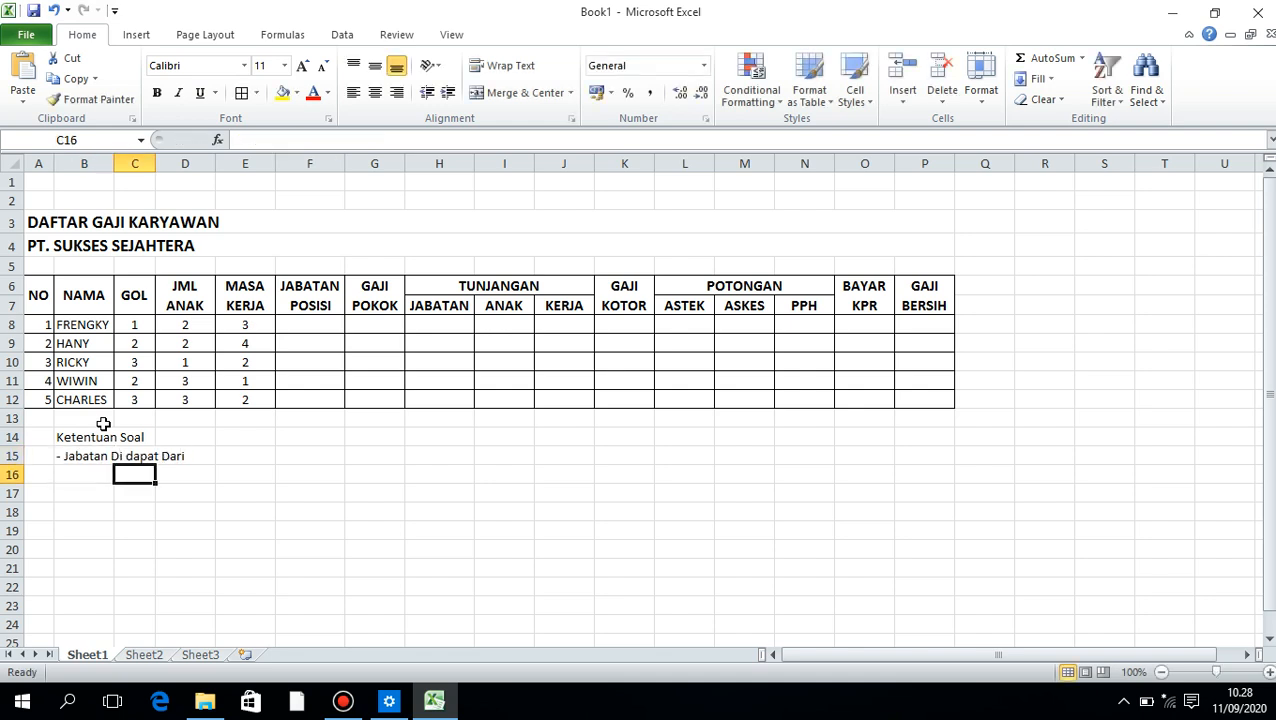
text('=)
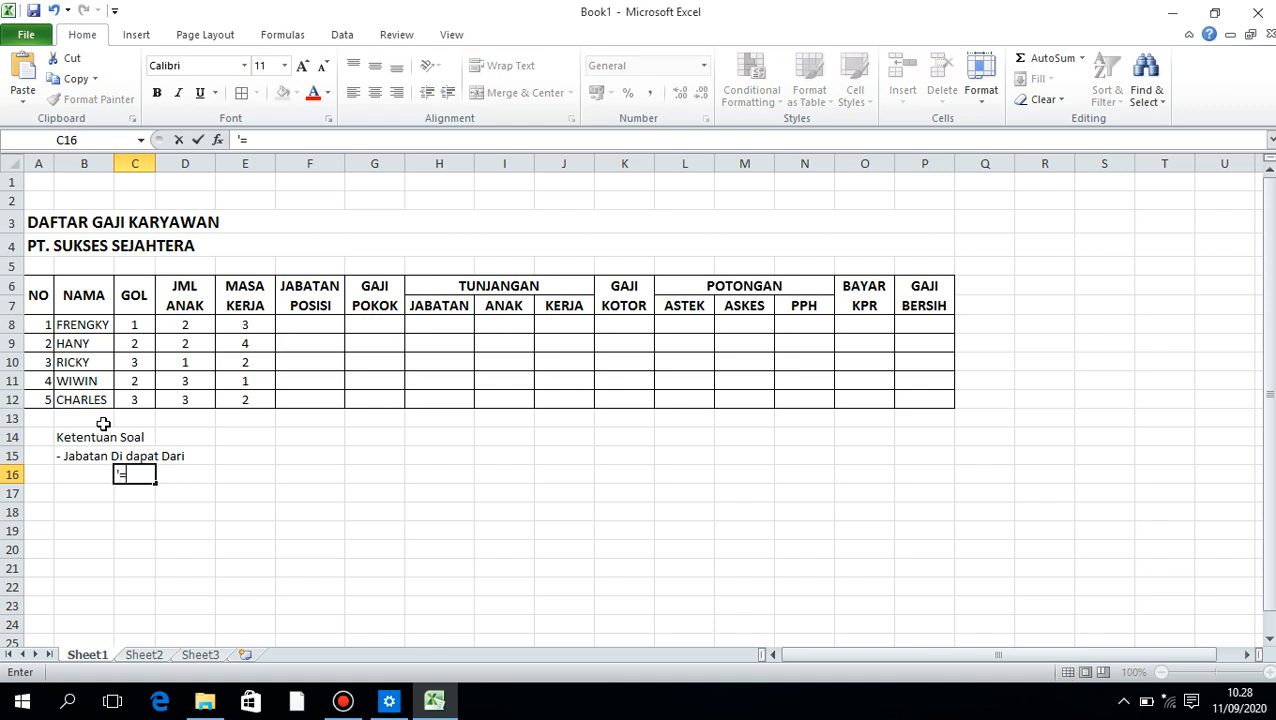
key(BackSpace)
text(- Jika Gol 1)
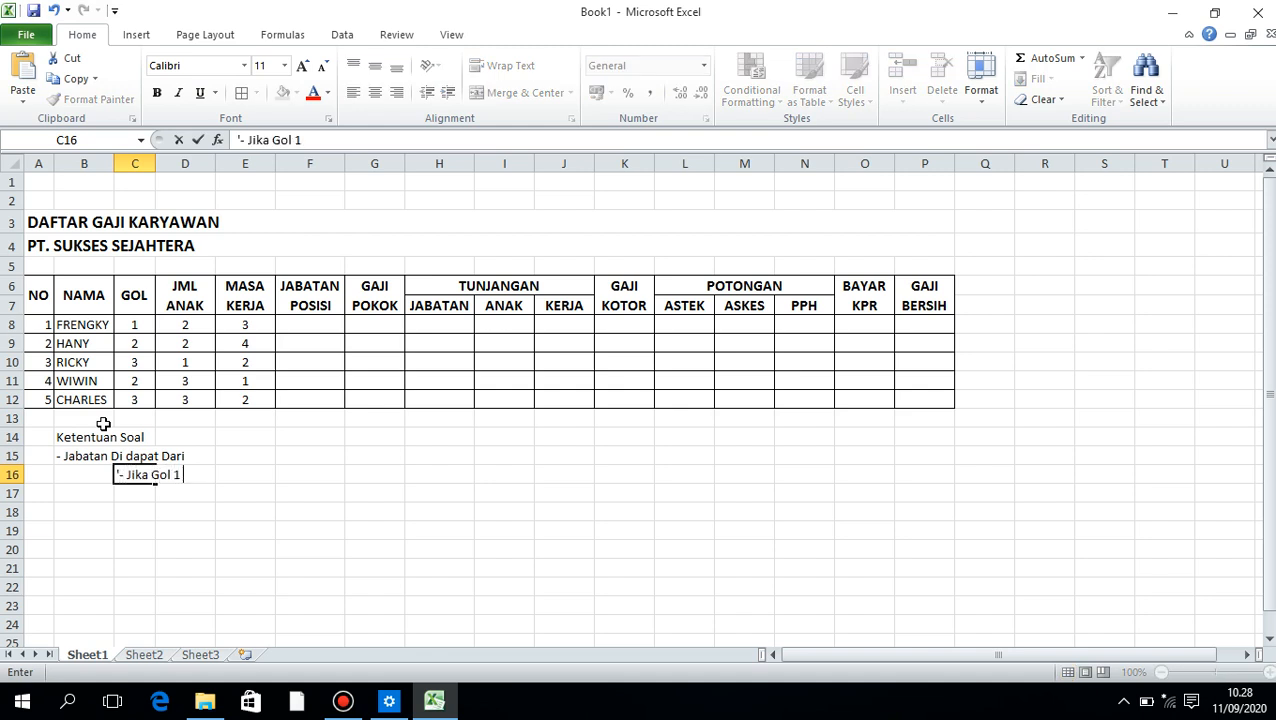
text( Maka Jabatanya)
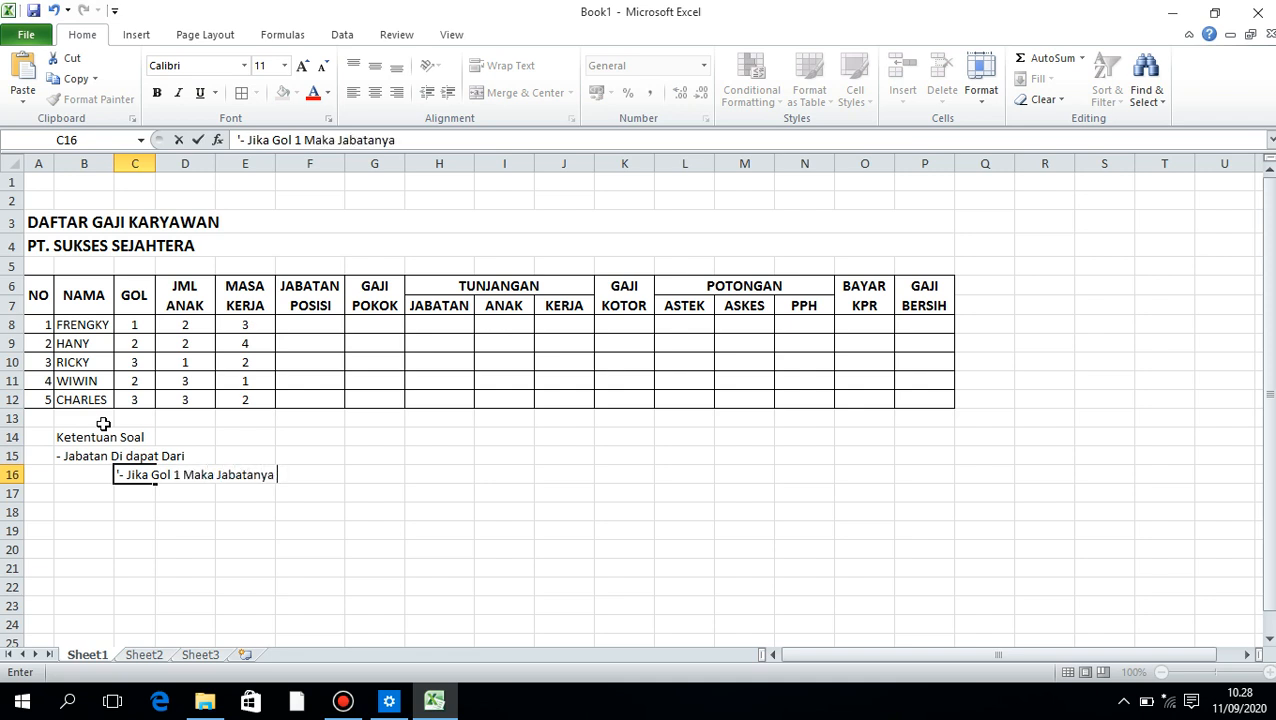
text( "Direksi)
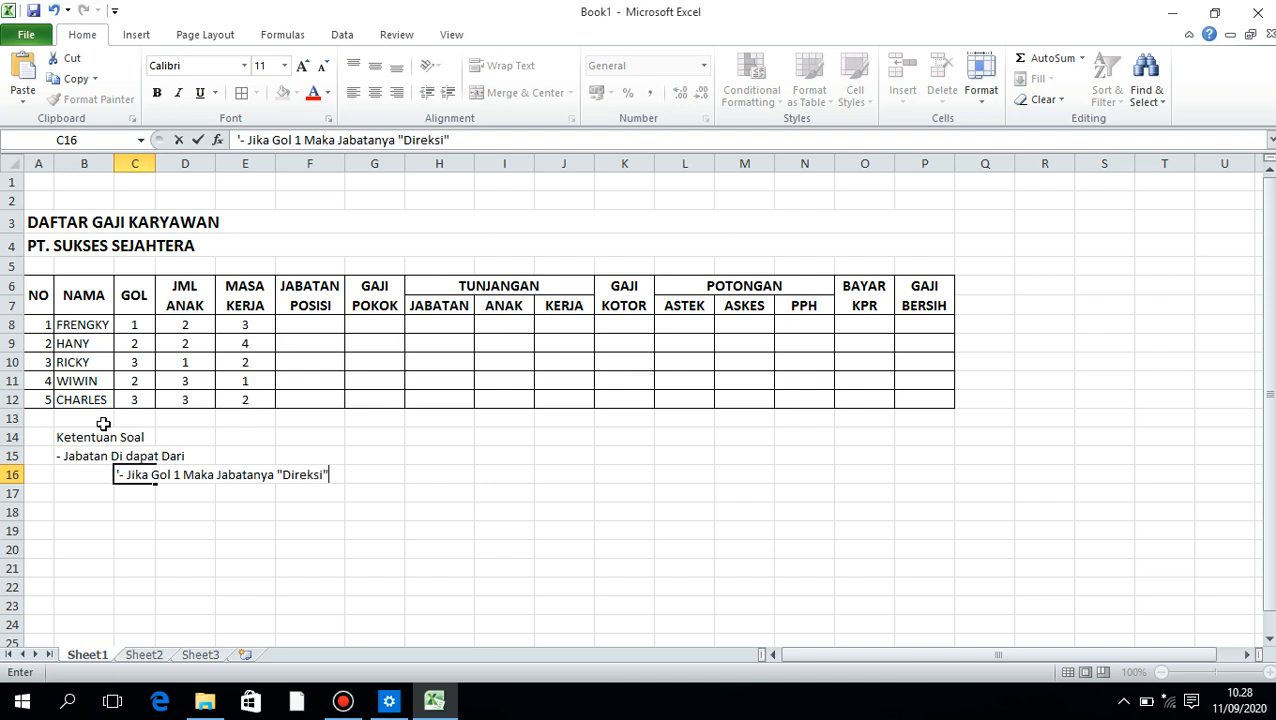
key(Return)
Enter the rule '- Jika Gol 2 Maka Jabatanya "Staf"' as text in C17
text('=)
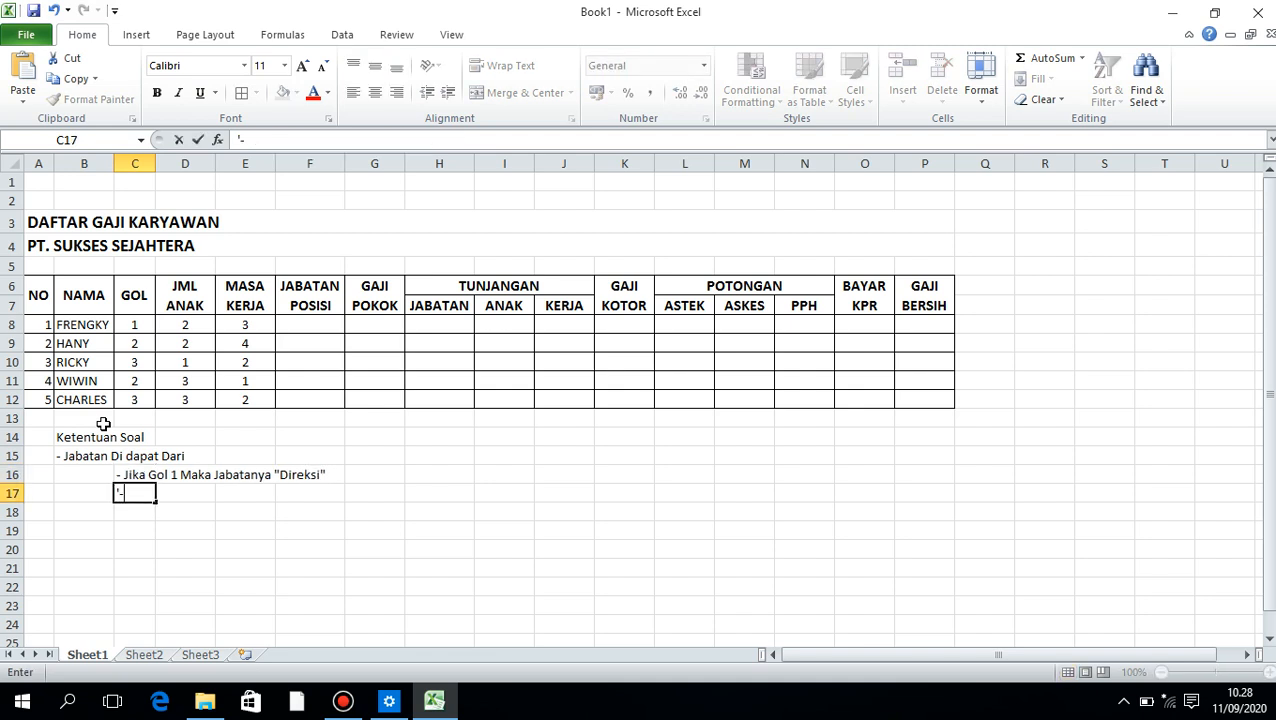
text( Jika Gol 2)
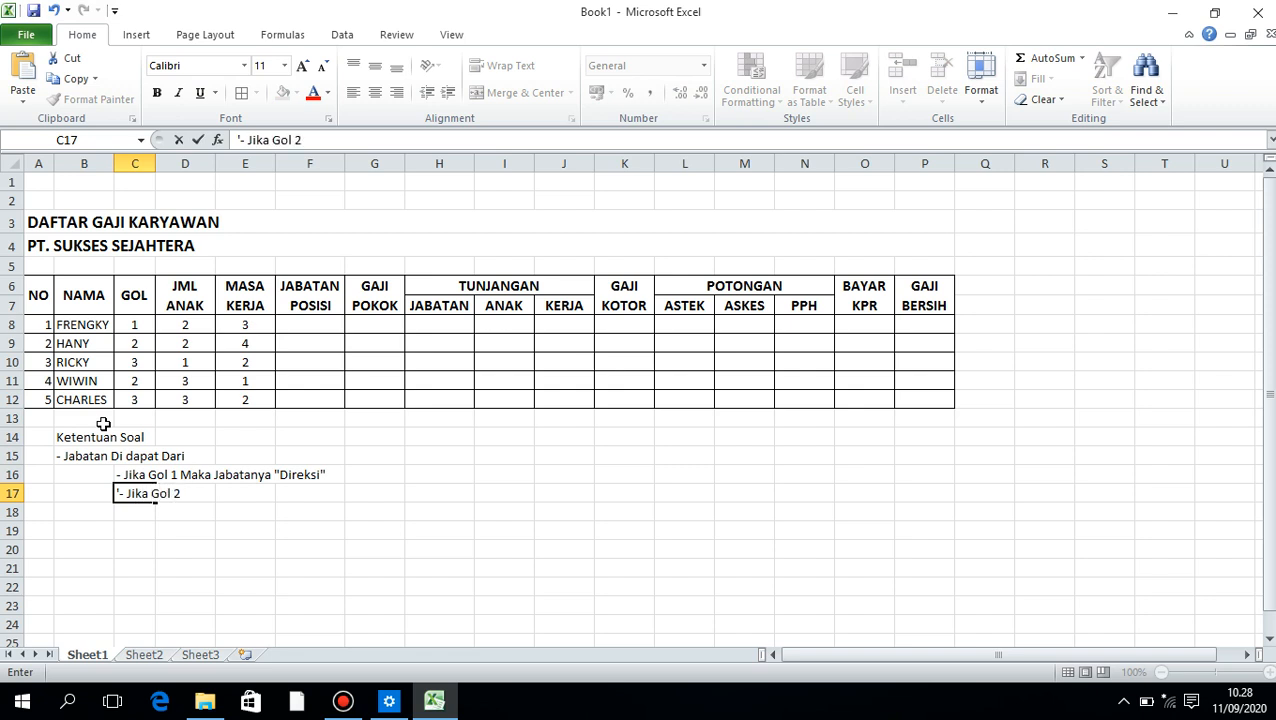
text( Maika)
key(BackSpace)
key(BackSpace)
text(ka Jabatanya)
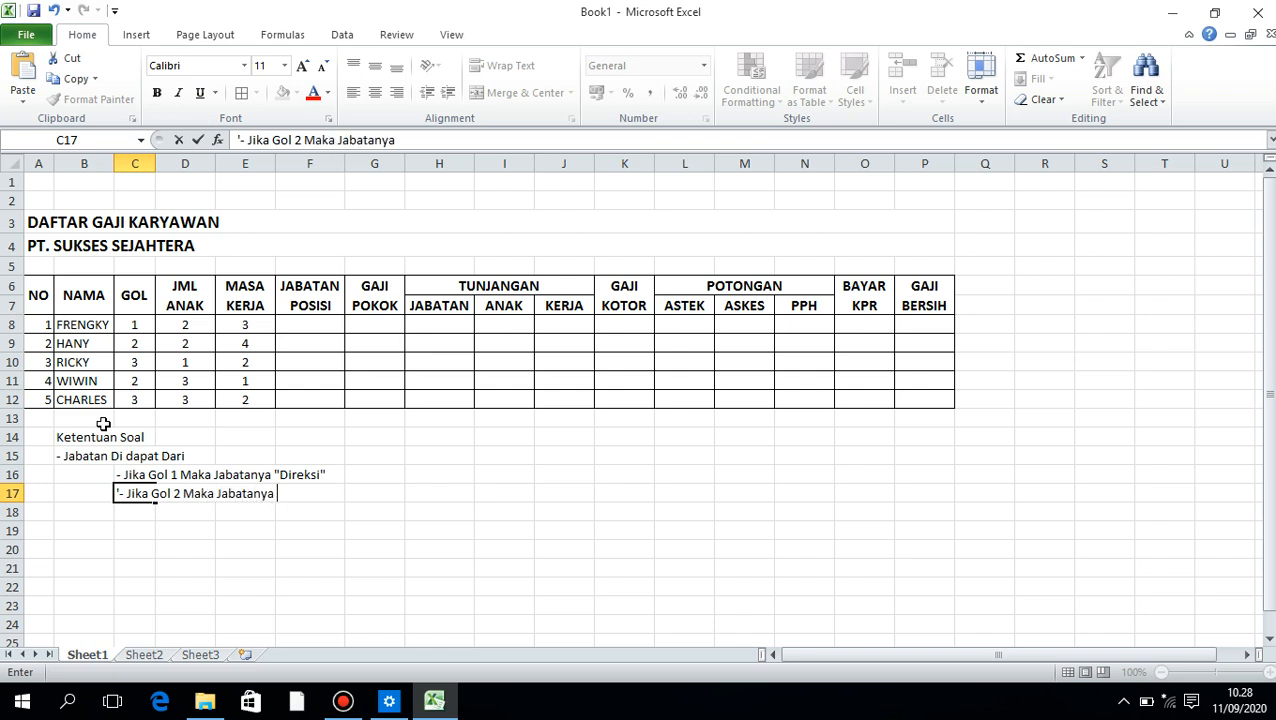
text( "Staf")
key(Return)
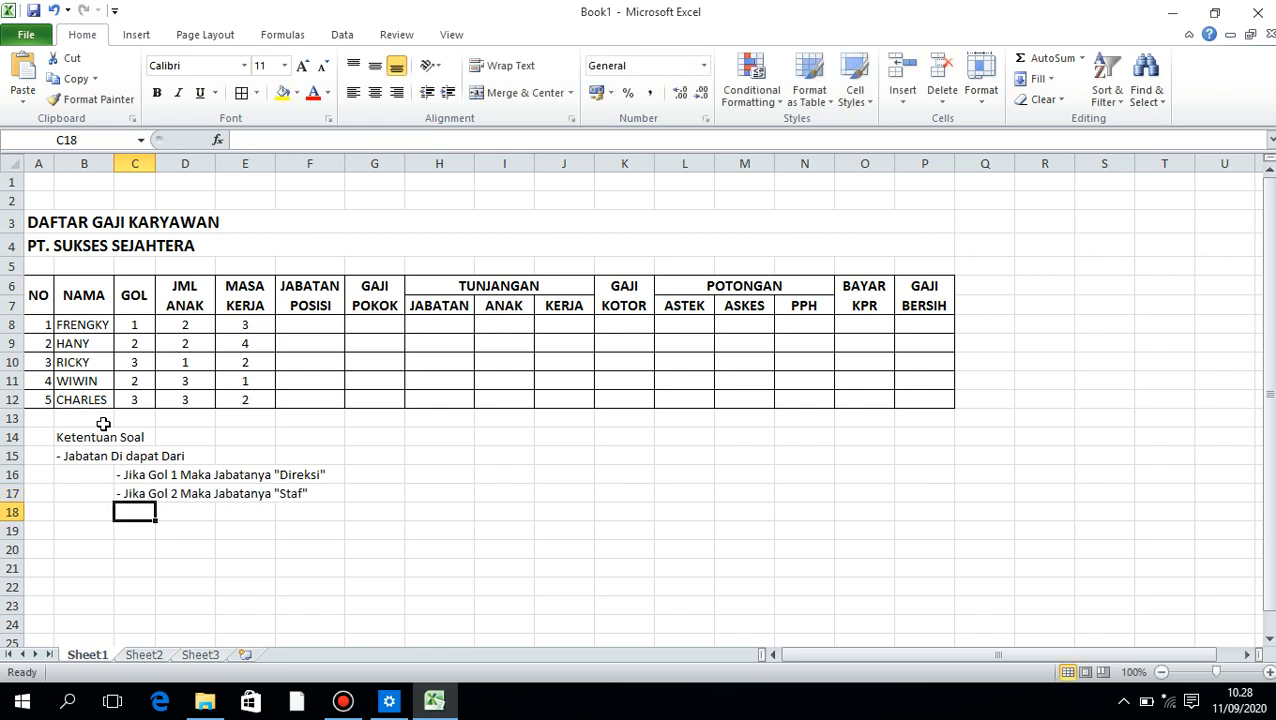
Enter the fallback rule "Selain Itu Operasional" in C18
text(Sel)
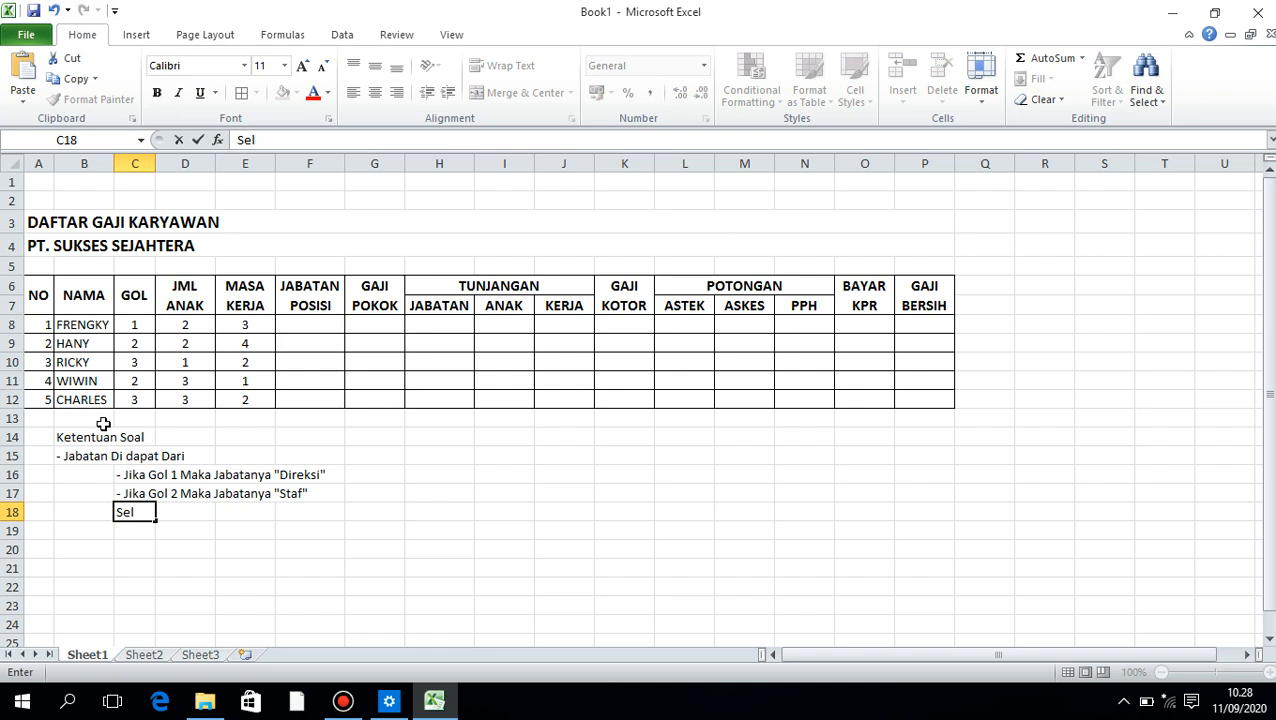
text(ain  Itu Operasio)
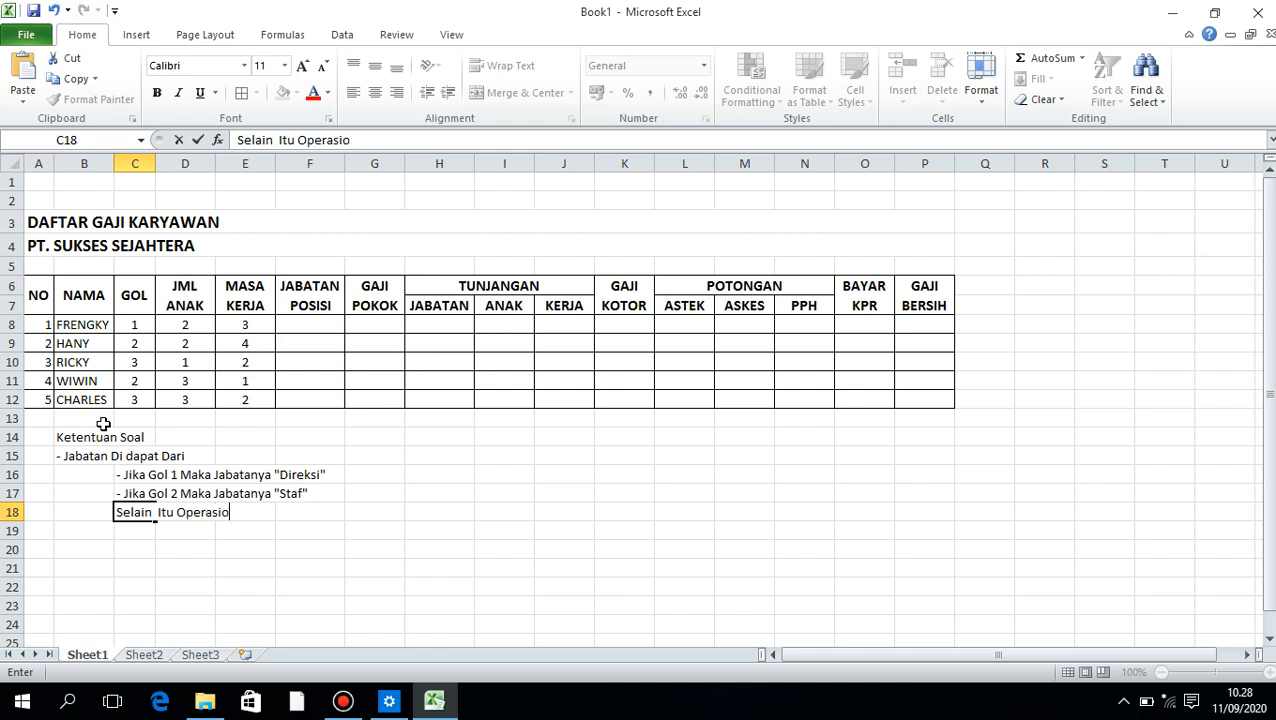
text(na)
text(l)
key(Return)
Enter "- Gaji Pokok Di dapat dari" as text in B19
key(Left)
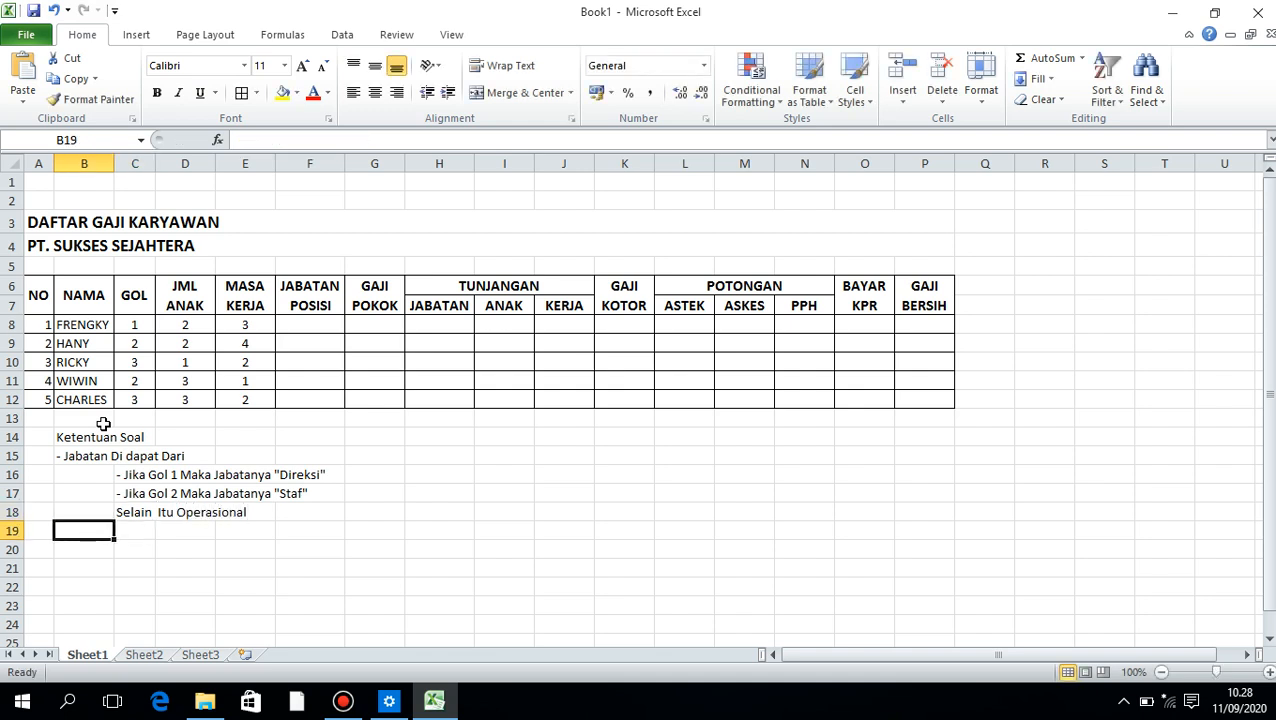
text('-)
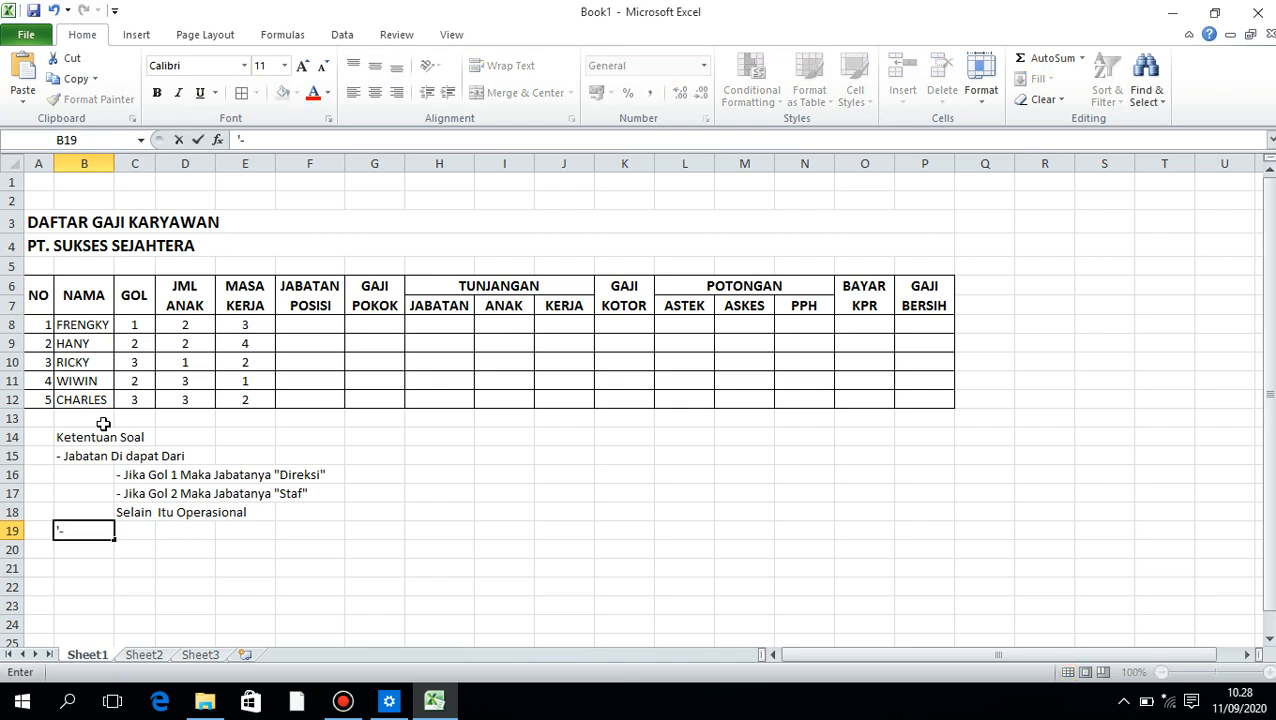
text( Gaji Pokok D)
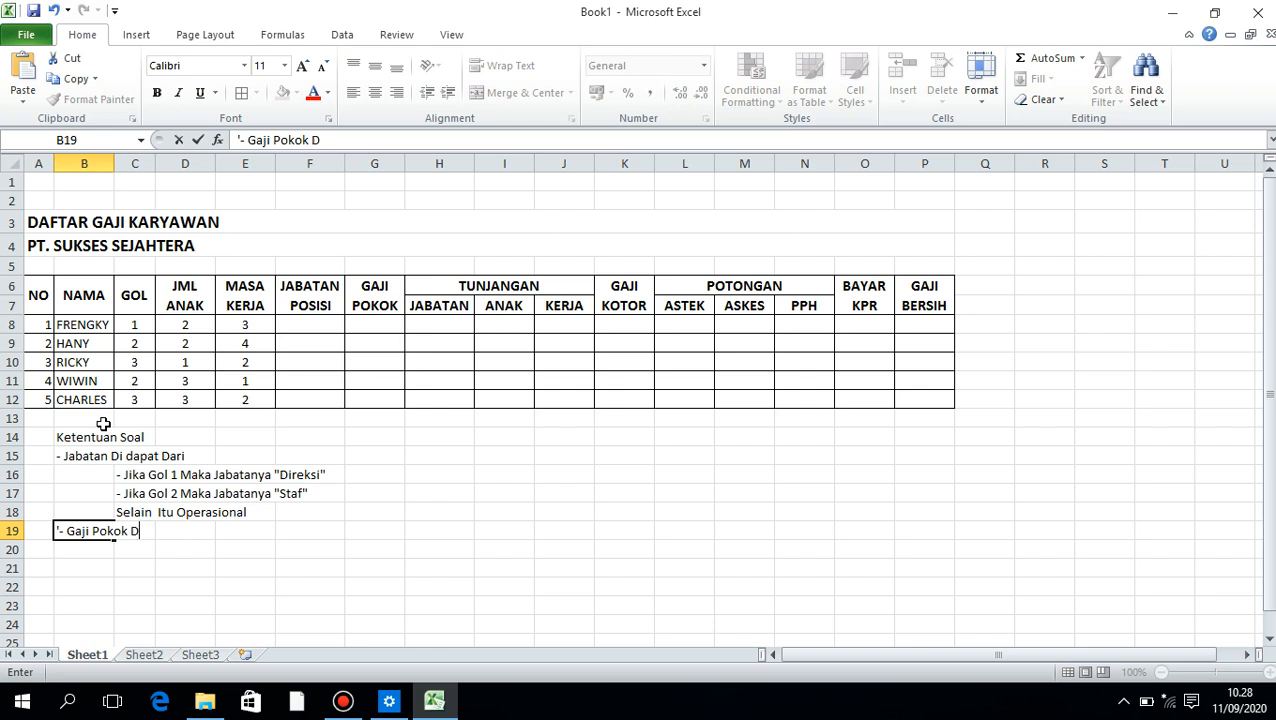
text(i dapat dari)
key(Return)
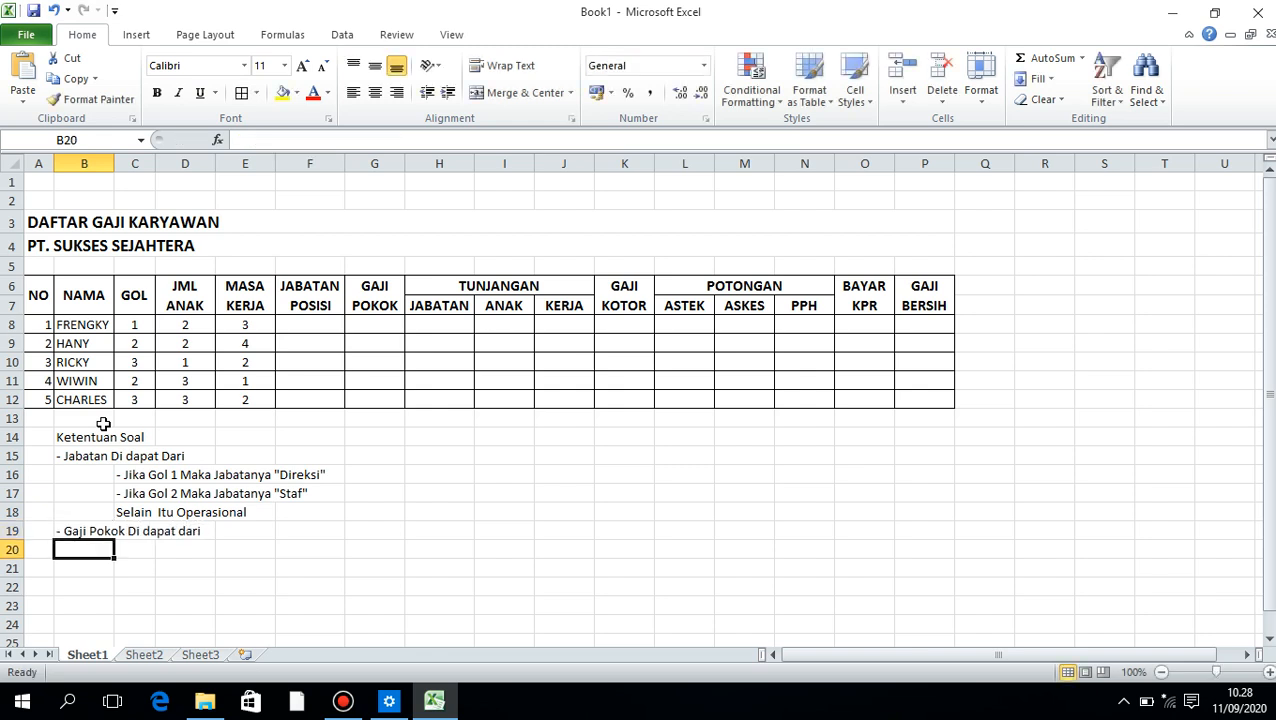
Enter the rule '- Jika Jabatannya "Direksi" Maka Gaji Pokok 1500000' as text in C20
key(Right)
text(')
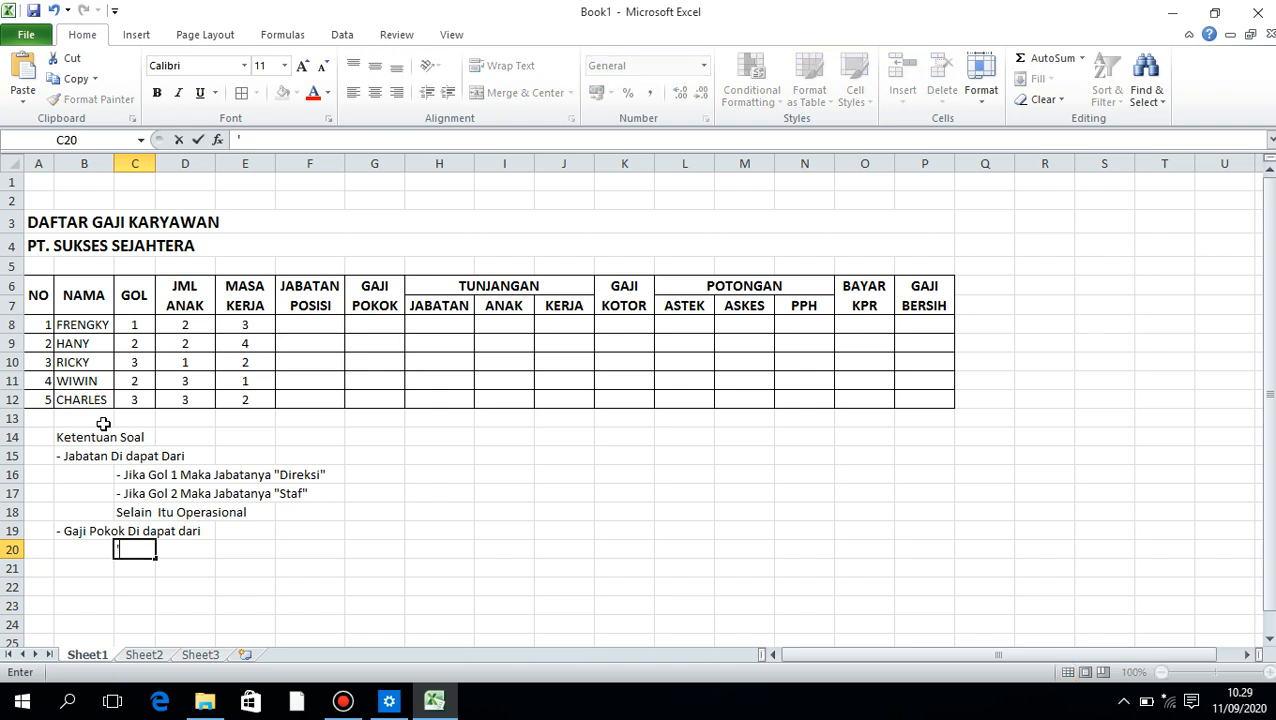
text(- Jika Jabatannya )
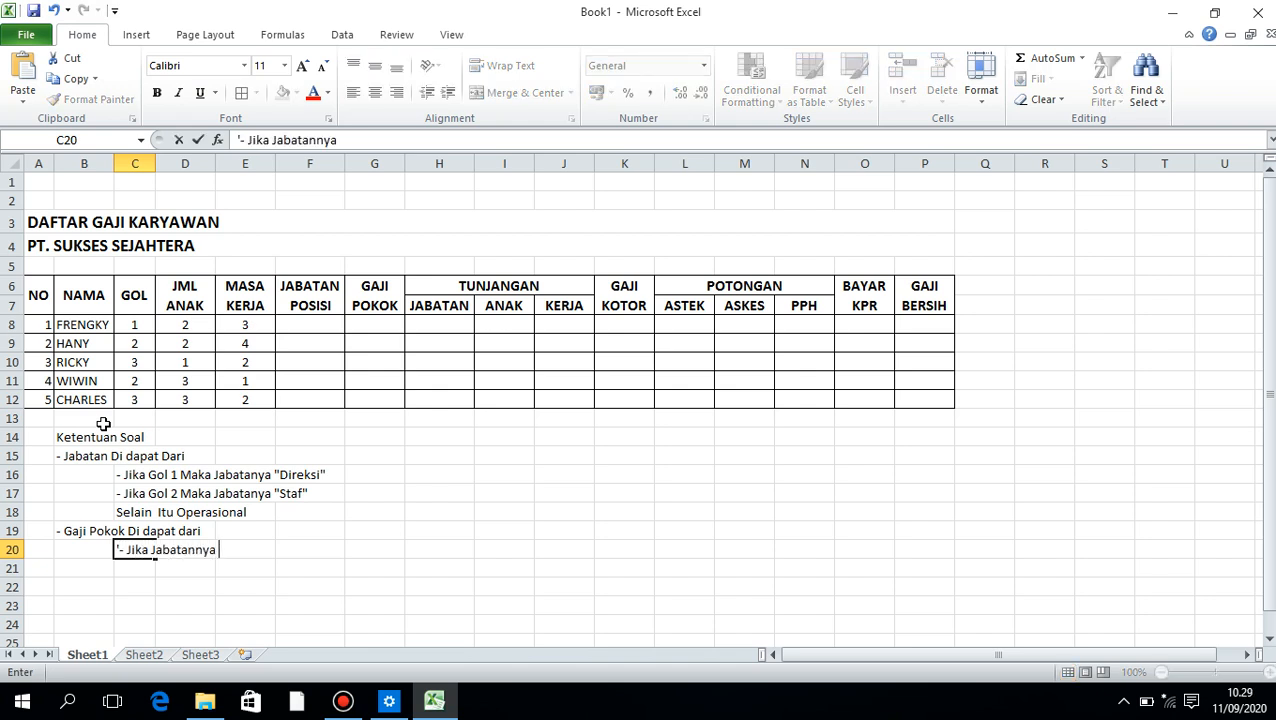
text("Direksi" Maka)
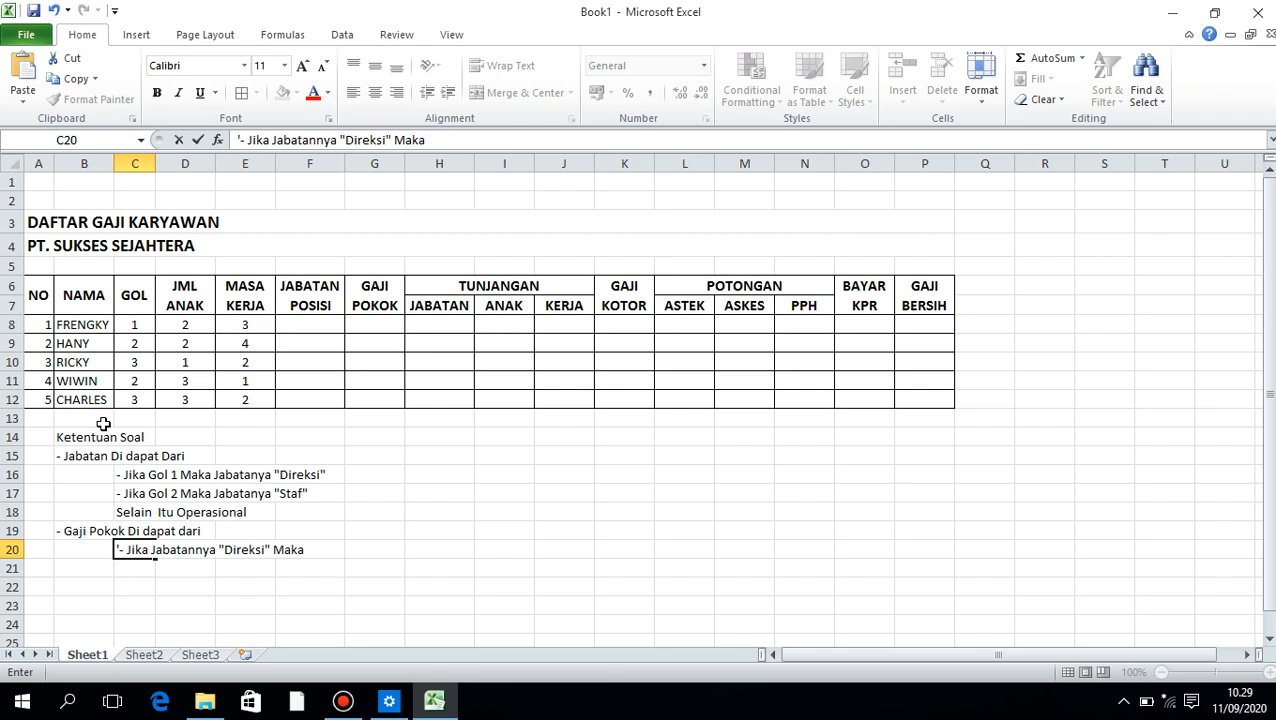
text( Gaji Pokok)
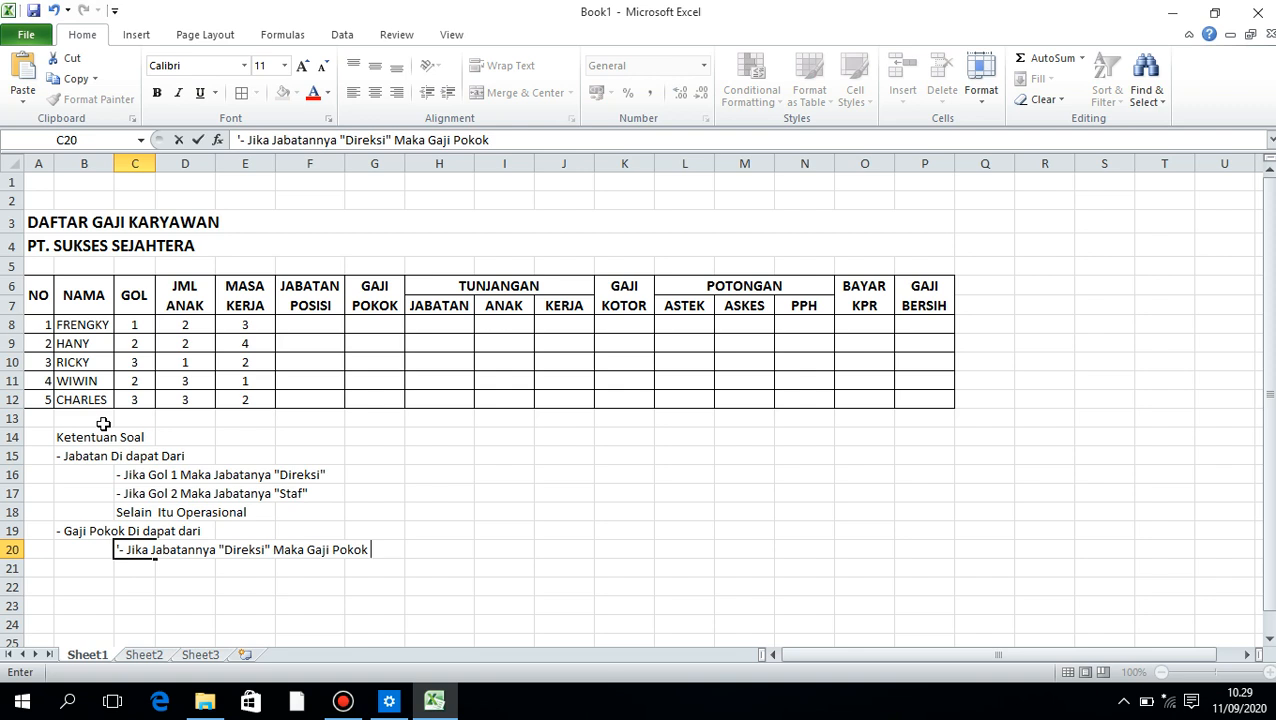
text( 1500000)
key(Return)
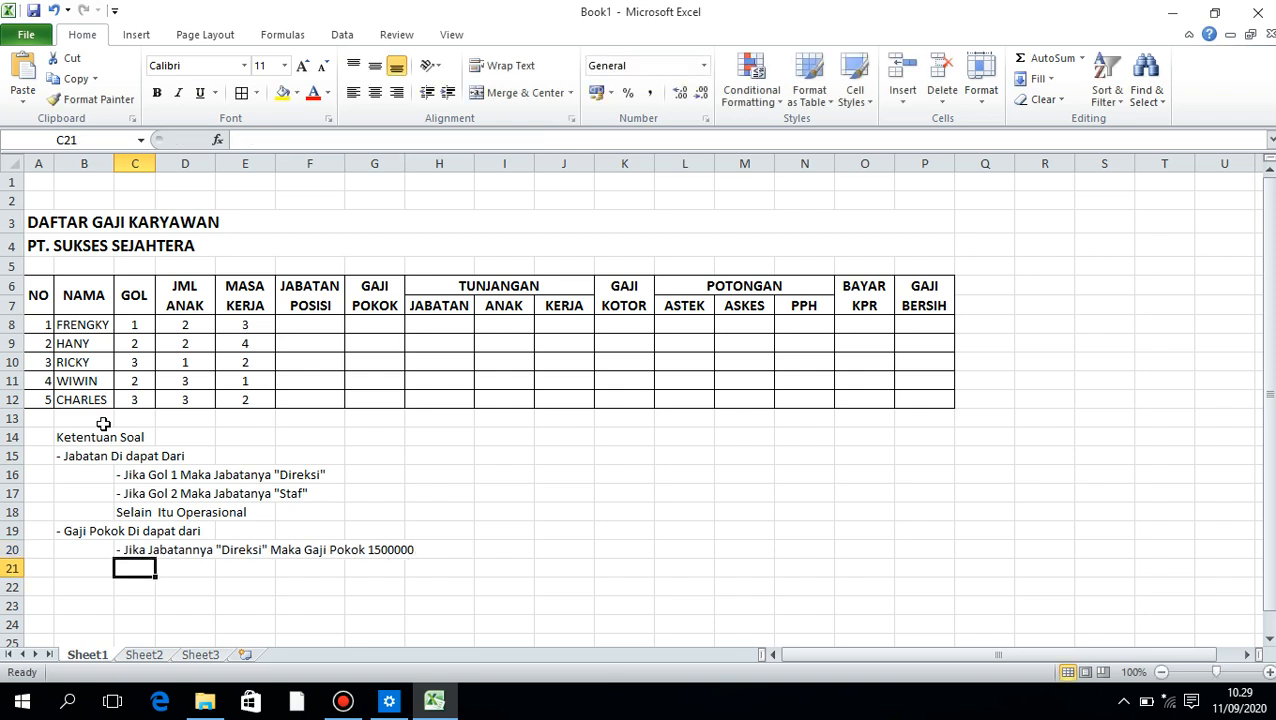
Enter the rule "- Jika Staf Maka 1000000" as text in C21
text(')
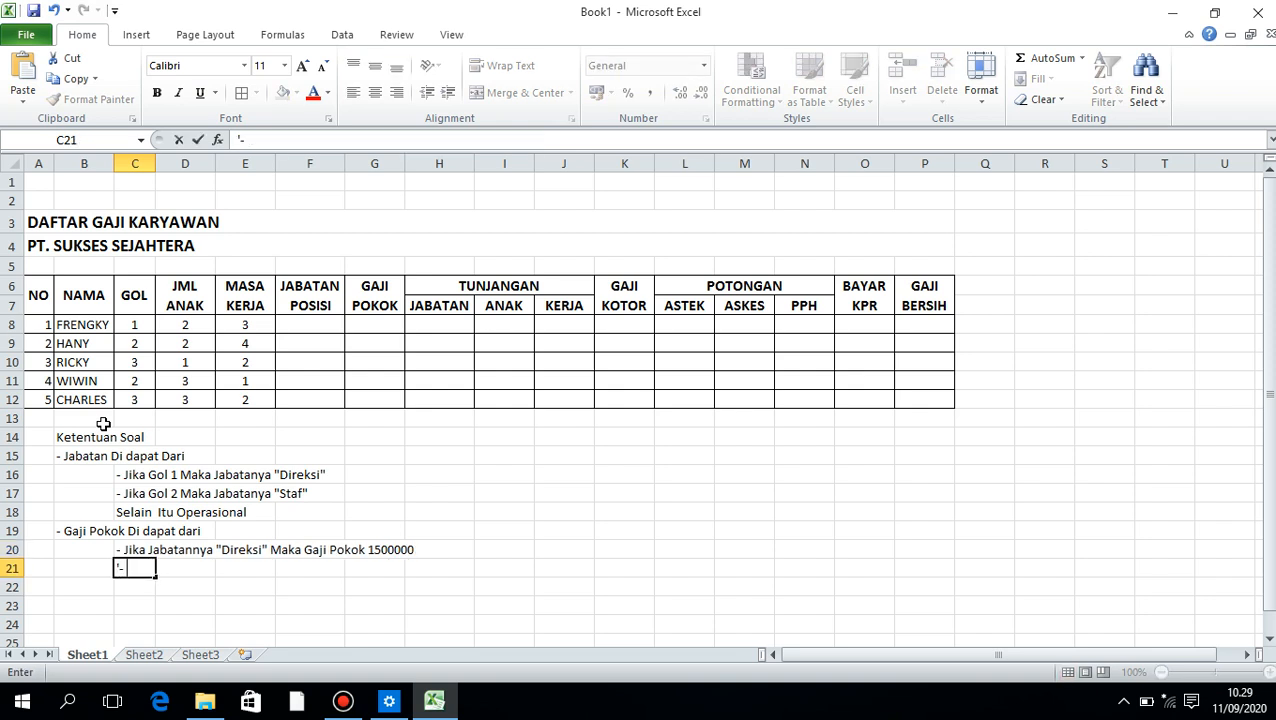
text(- Jika Staf Maka )
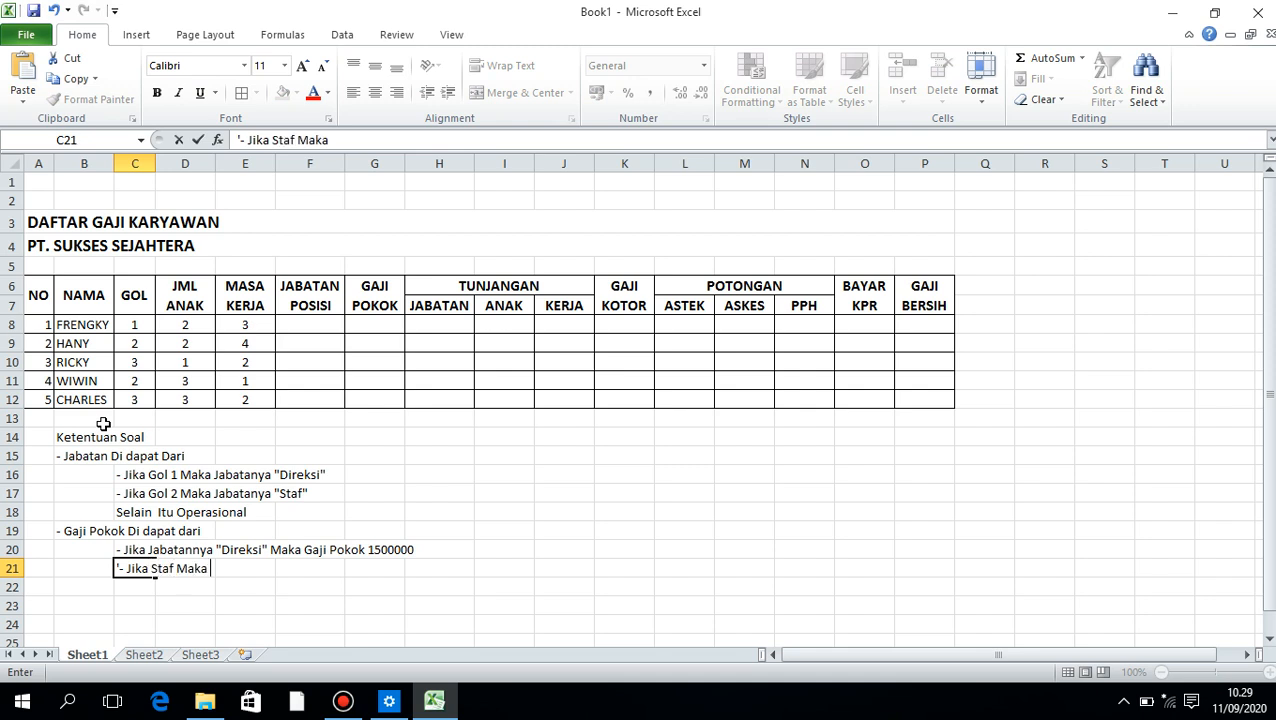
text(1000000)
key(Return)
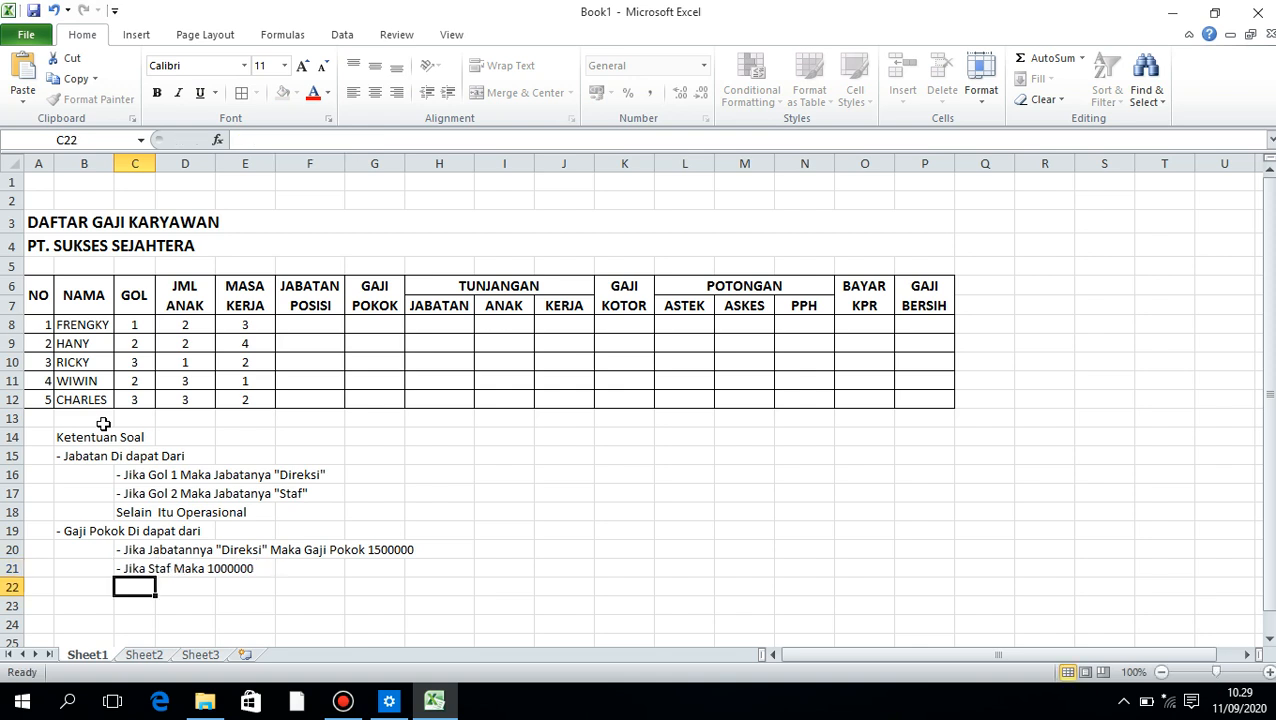
Enter the fallback rule "- Selain Itu 750000" as text in C22
text(')
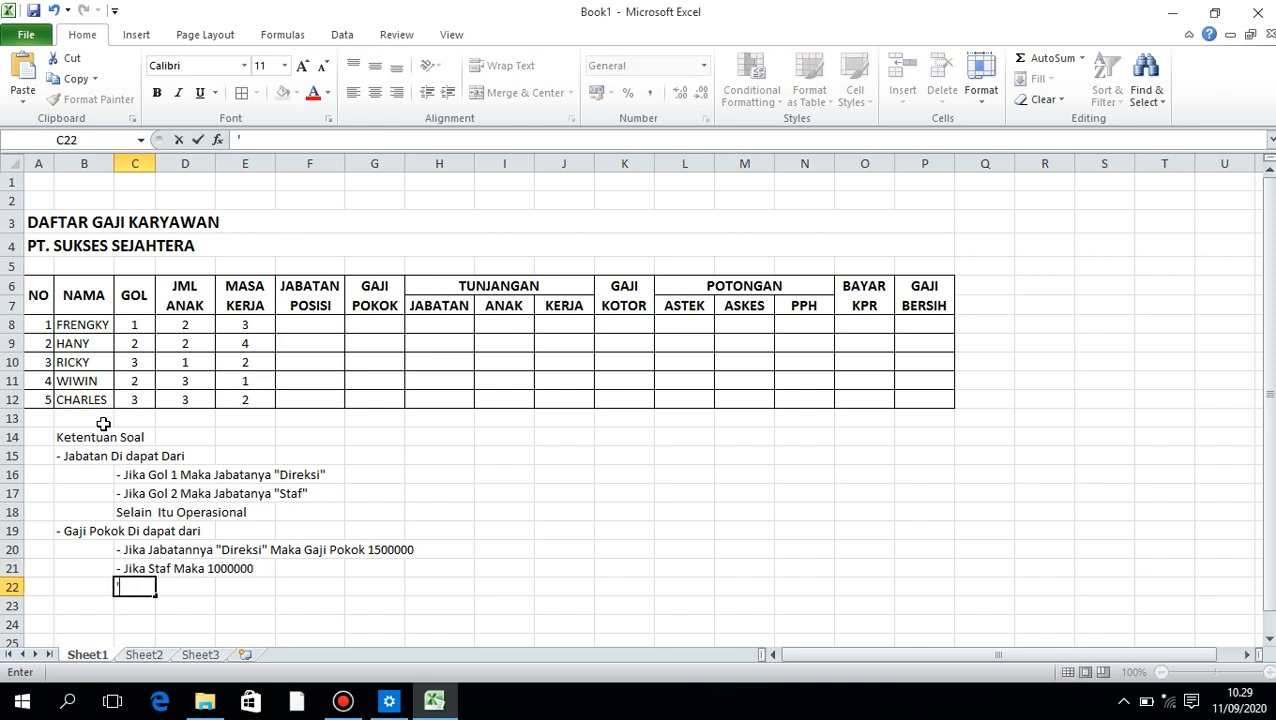
text(= Selain Itu )
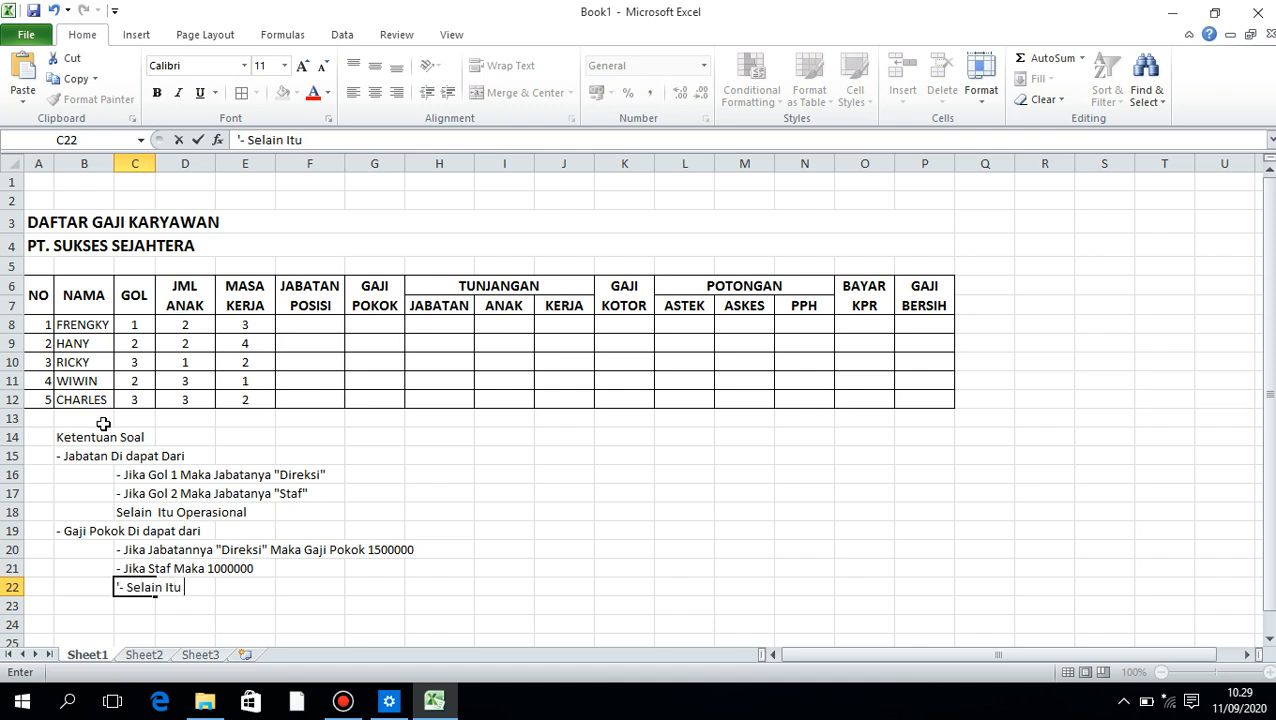
text(750000)
key(Return)
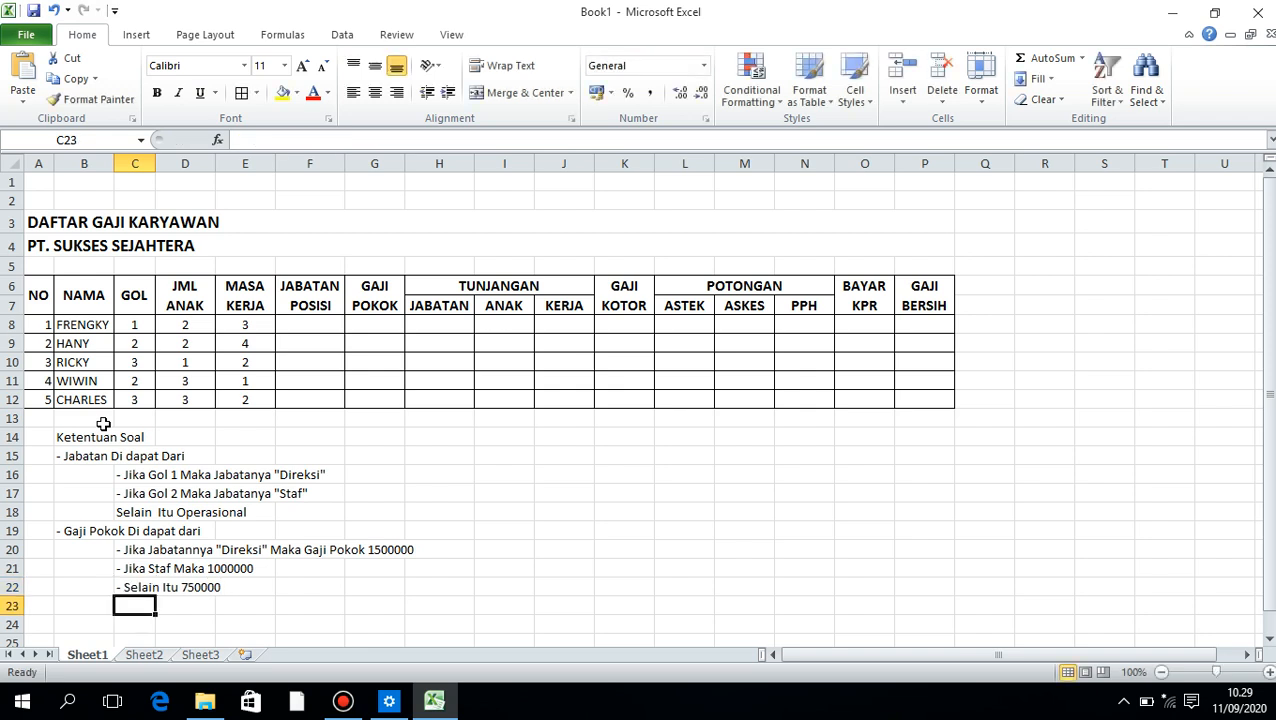
Enter "- Tunjangan Jabatan Di dapat Dari" as text in B23
key(Left)
text(-)
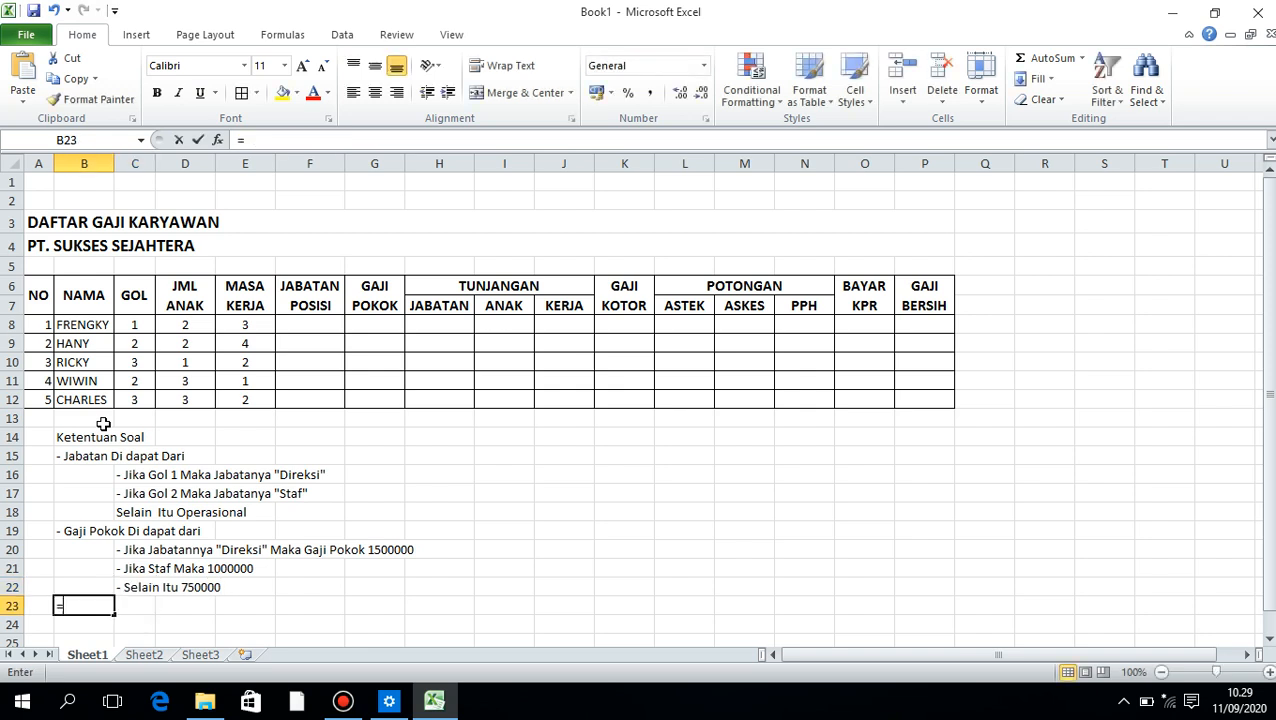
key(BackSpace)
text('-)
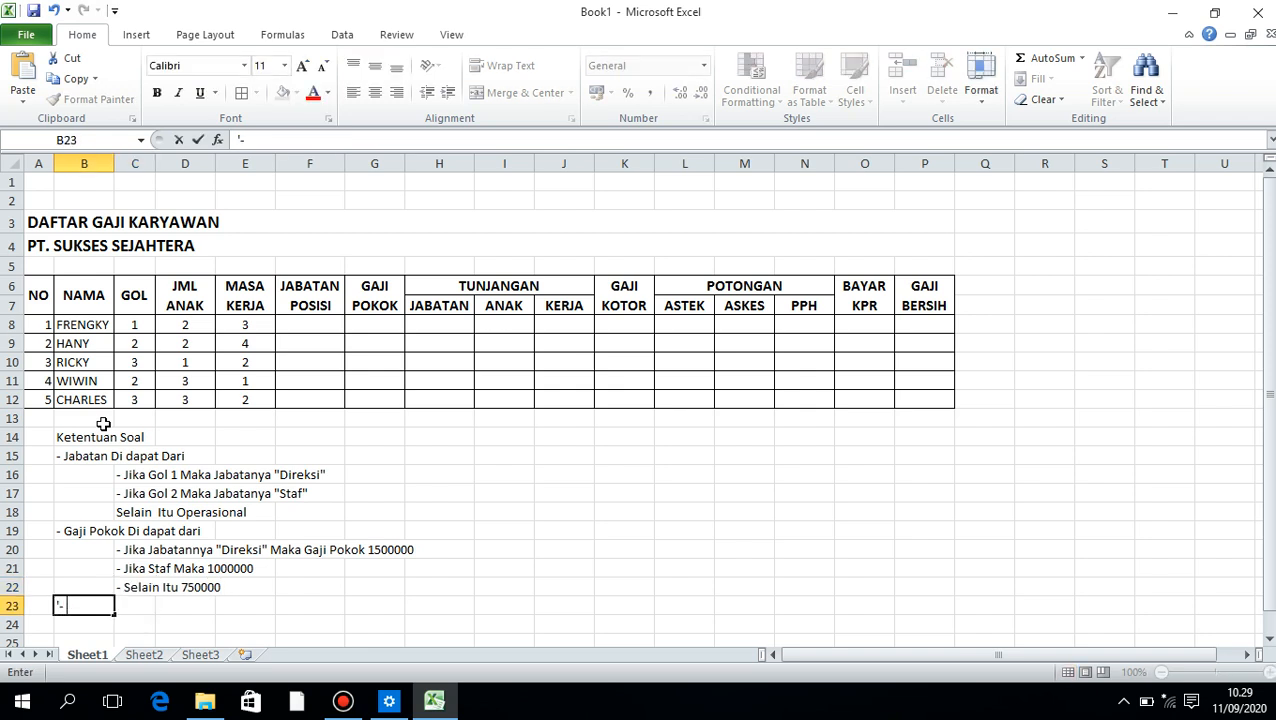
text( Tunjanga)
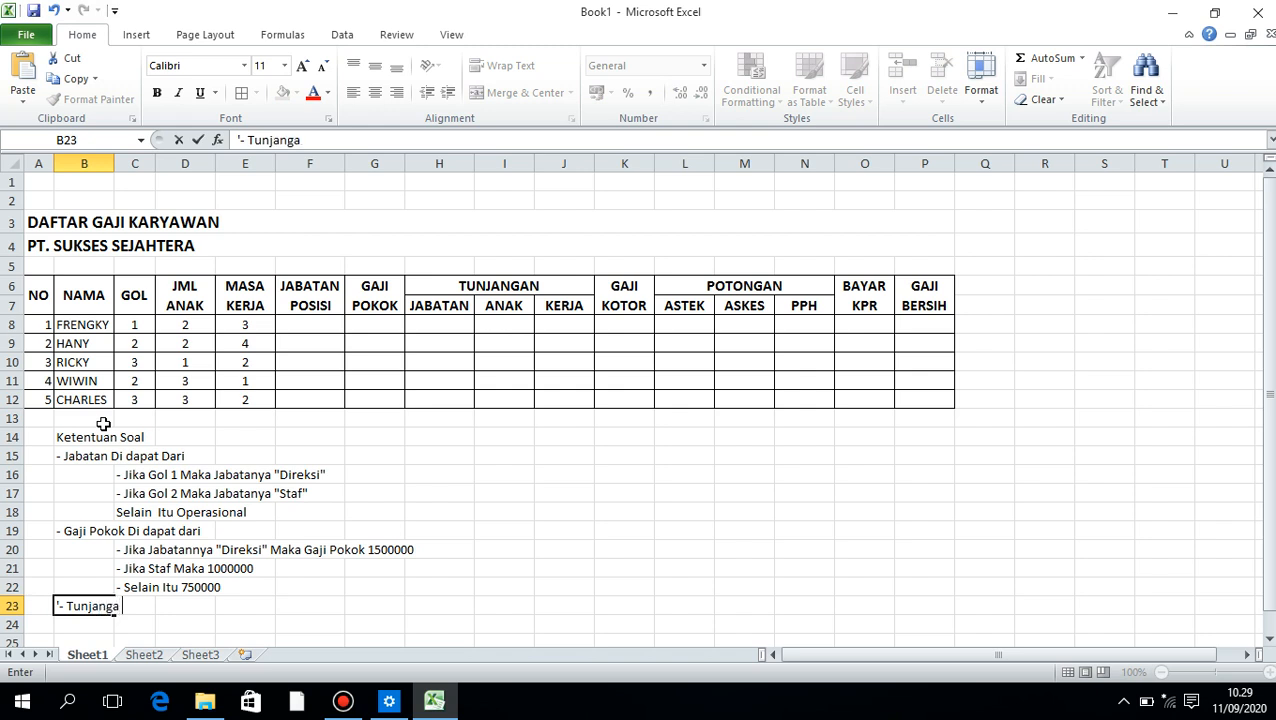
text( D)
key(BackSpace)
key(BackSpace)
text(n Jabatan)
key(BackSpace)
key(BackSpace)
text(Di)
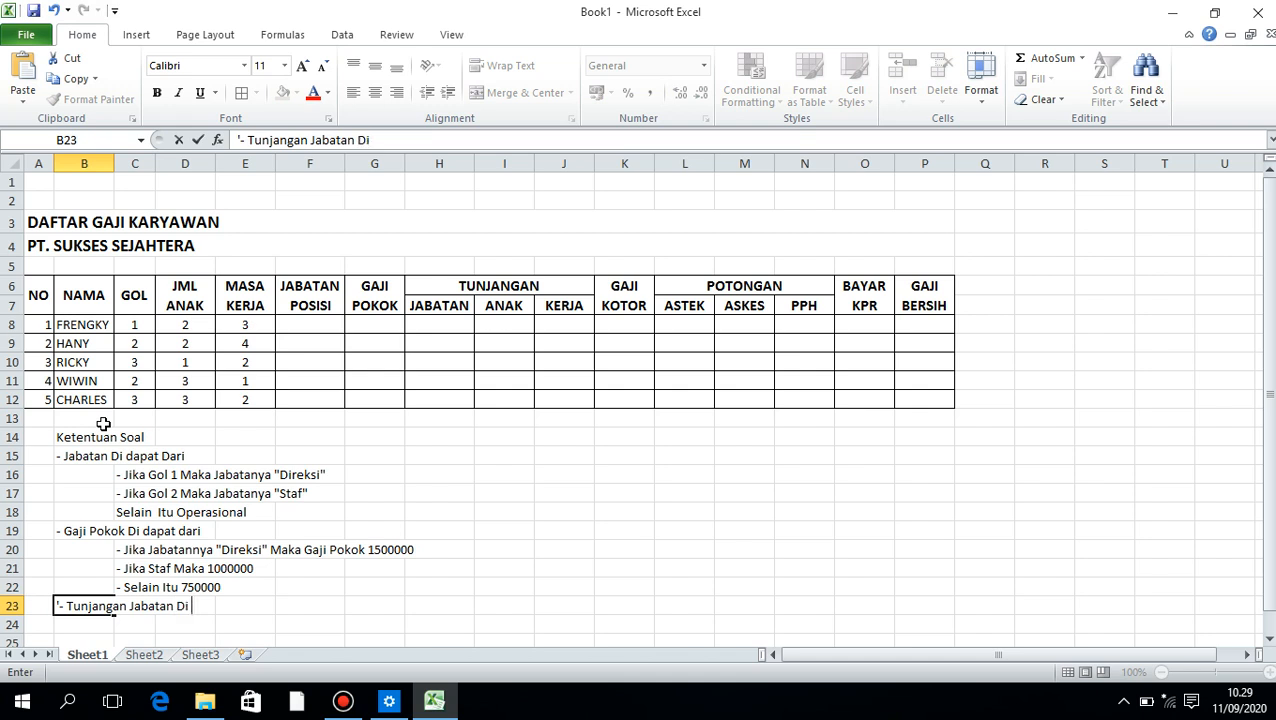
text( dapat Dari)
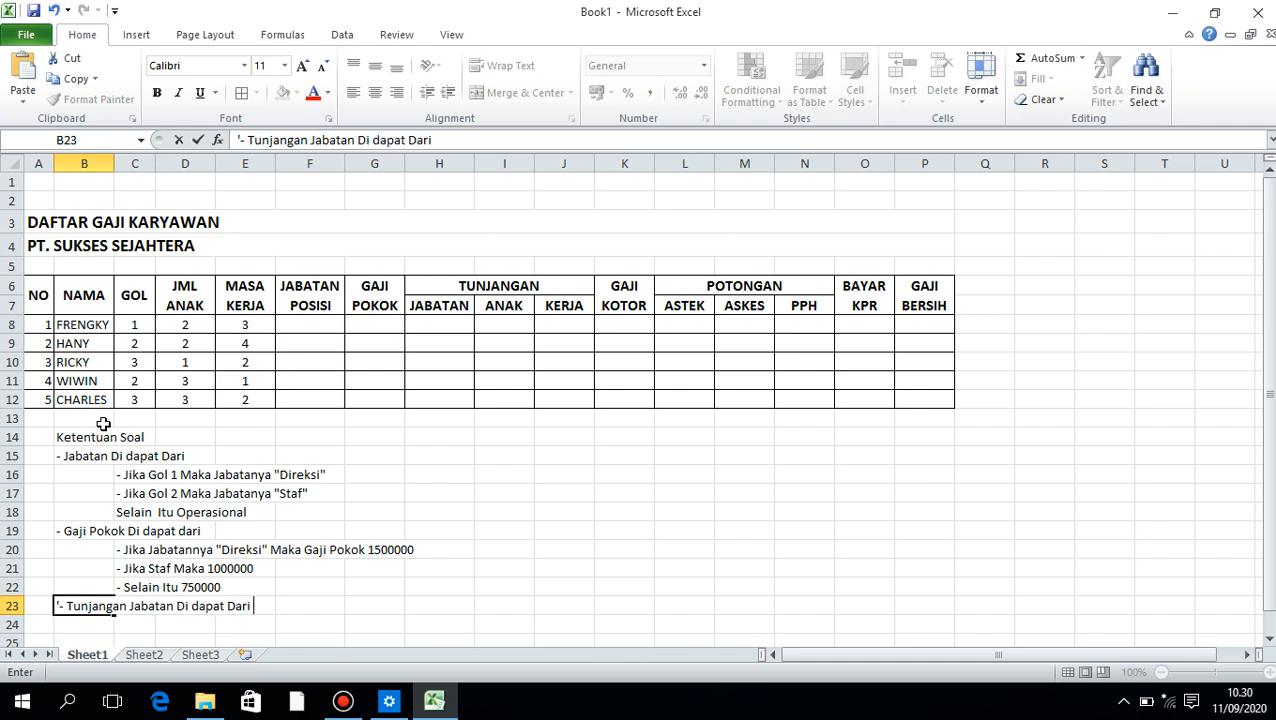
key(Return)
Enter the rule "- Jika Jabatanya Direksi Maka Tun Jabartan : 20% X Gaji Pokok" as text in C24
key(End)
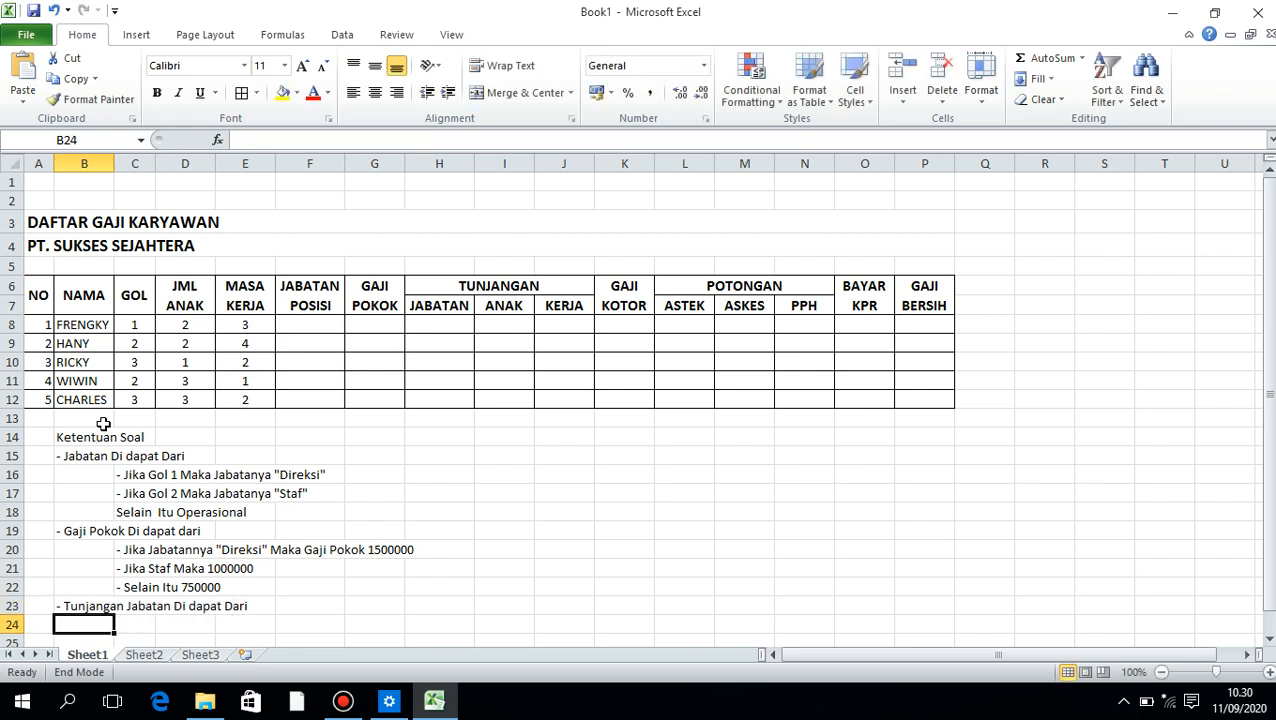
key(Right)
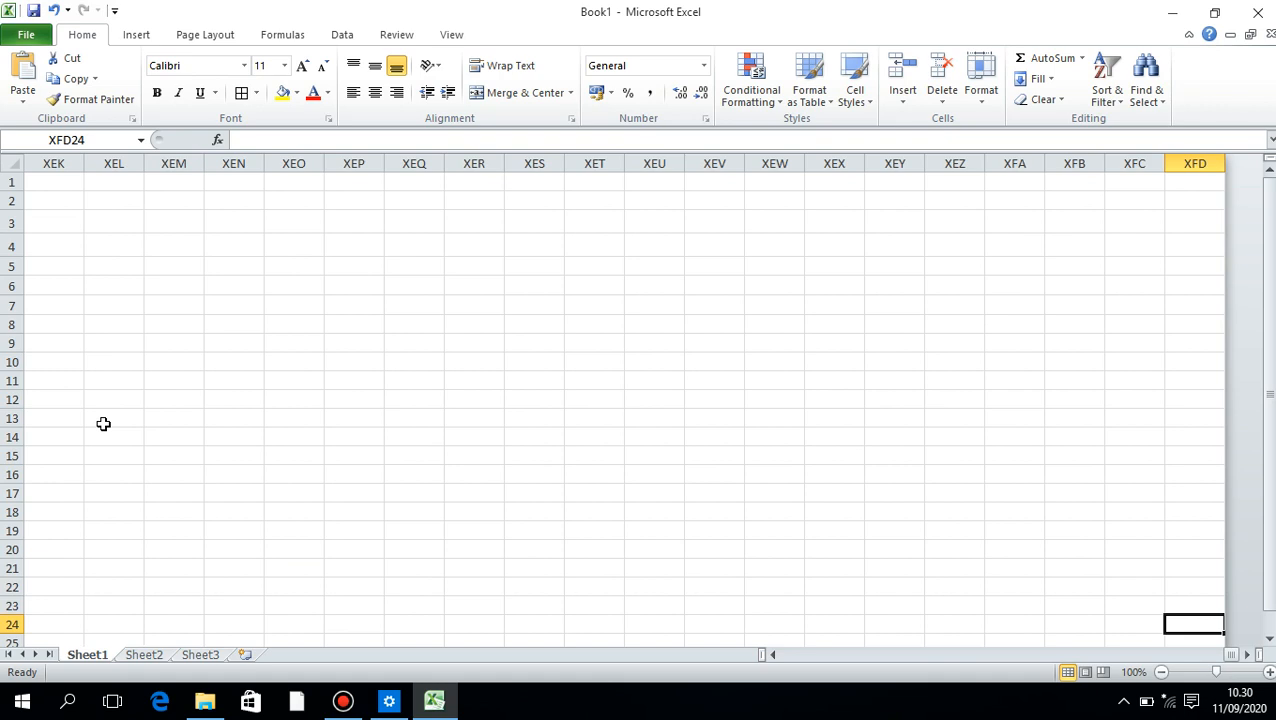
key(Home)
key(Right)
key(Right)
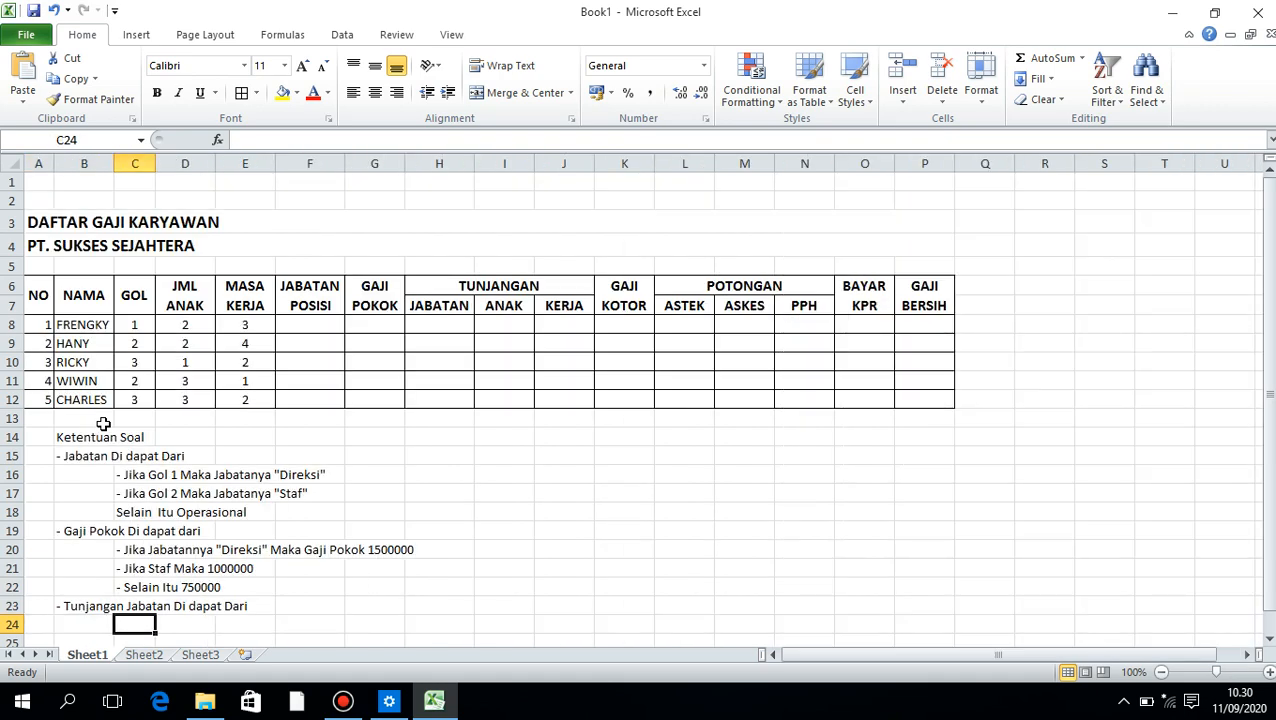
text('- J)
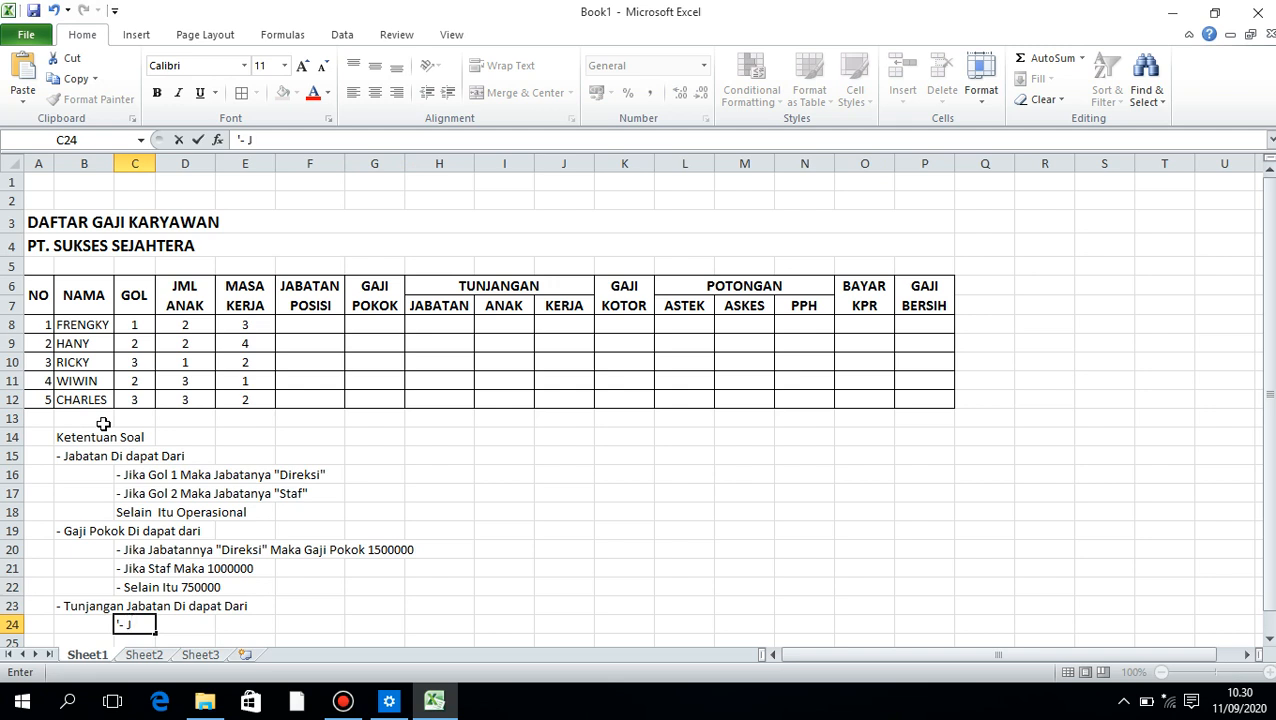
key(BackSpace)
text(Jika Jabar)
key(BackSpace)
text(ta)
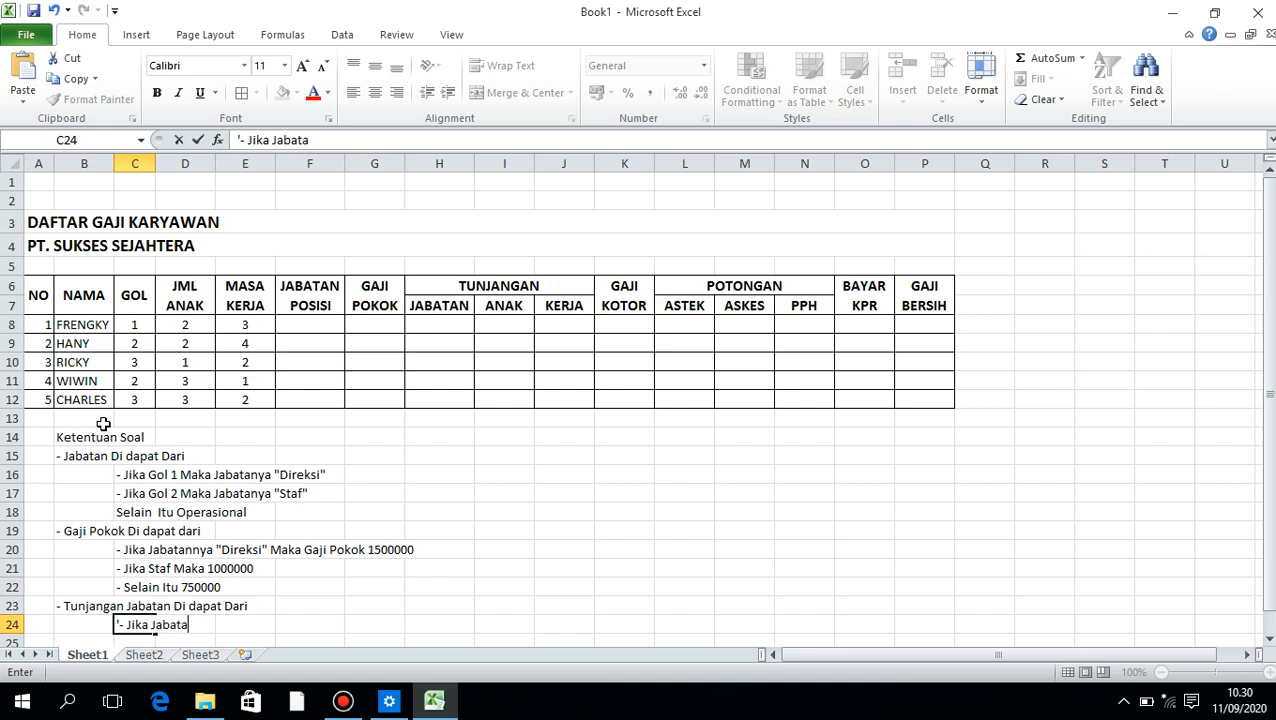
text(nya Direksi Ma)
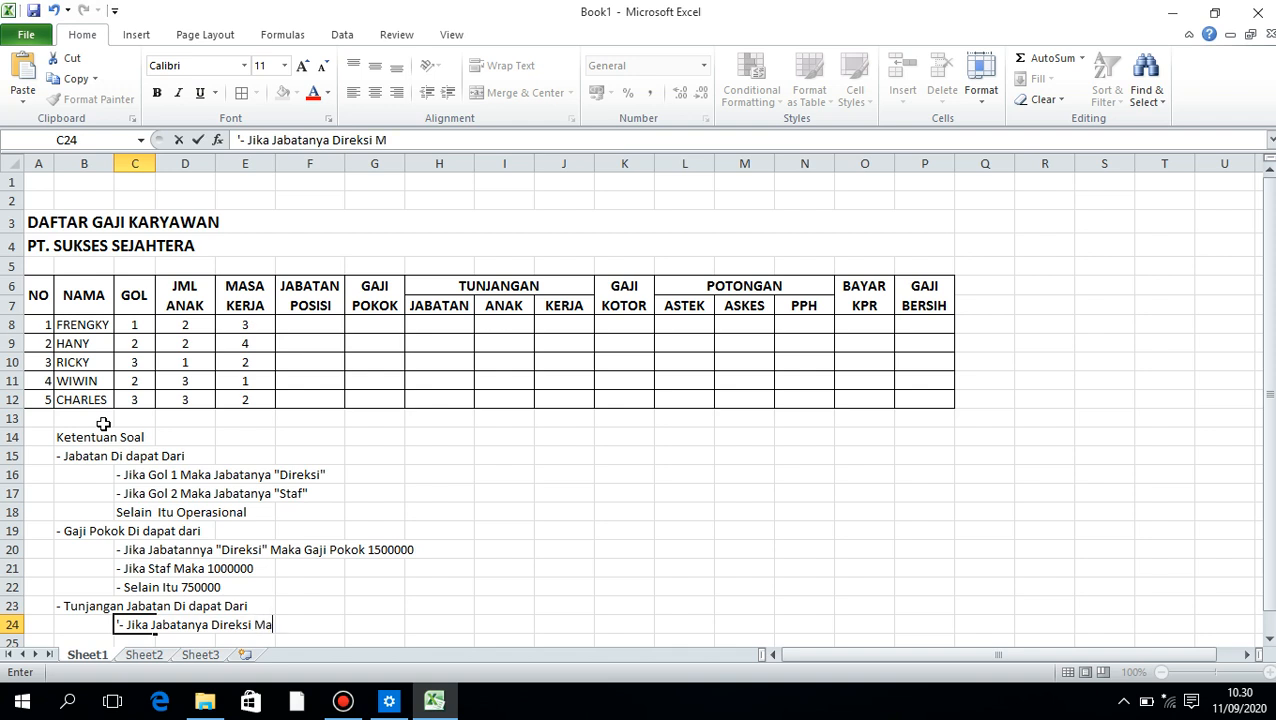
text(ka Tun JAbaran)
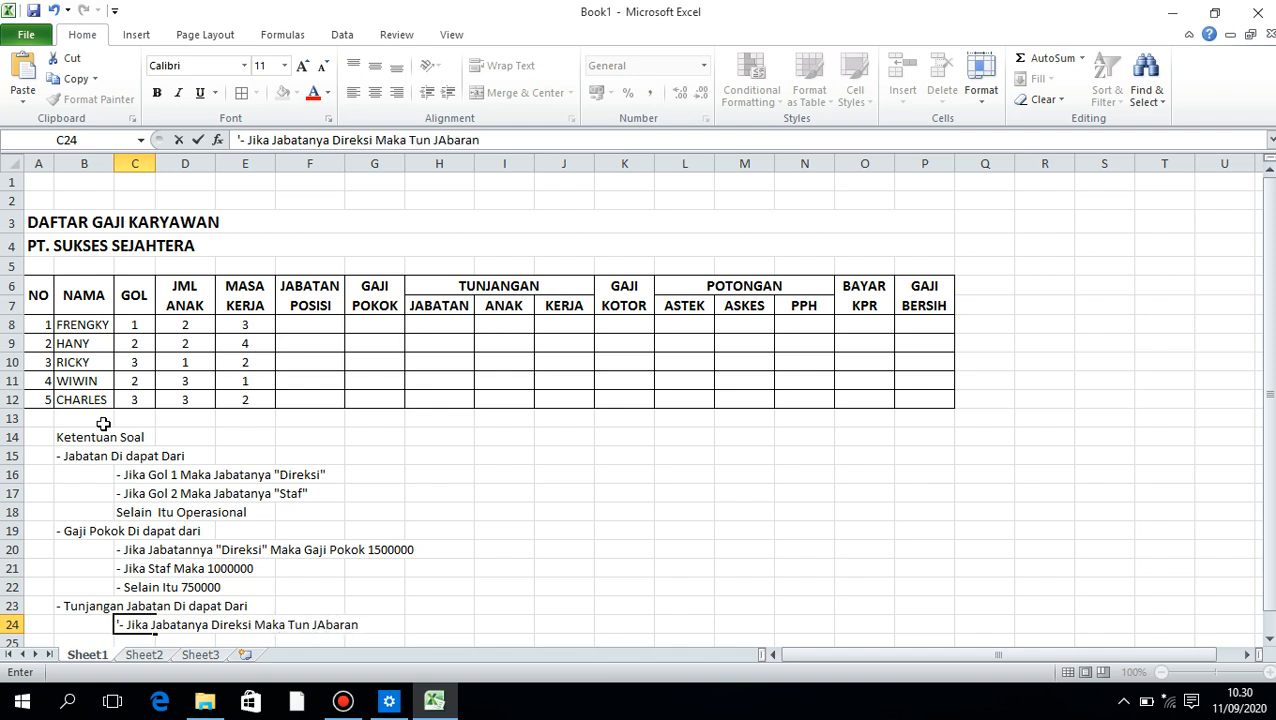
key(BackSpace)
key(BackSpace)
key(BackSpace)
key(BackSpace)
key(BackSpace)
key(BackSpace)
text(abartan : 20%)
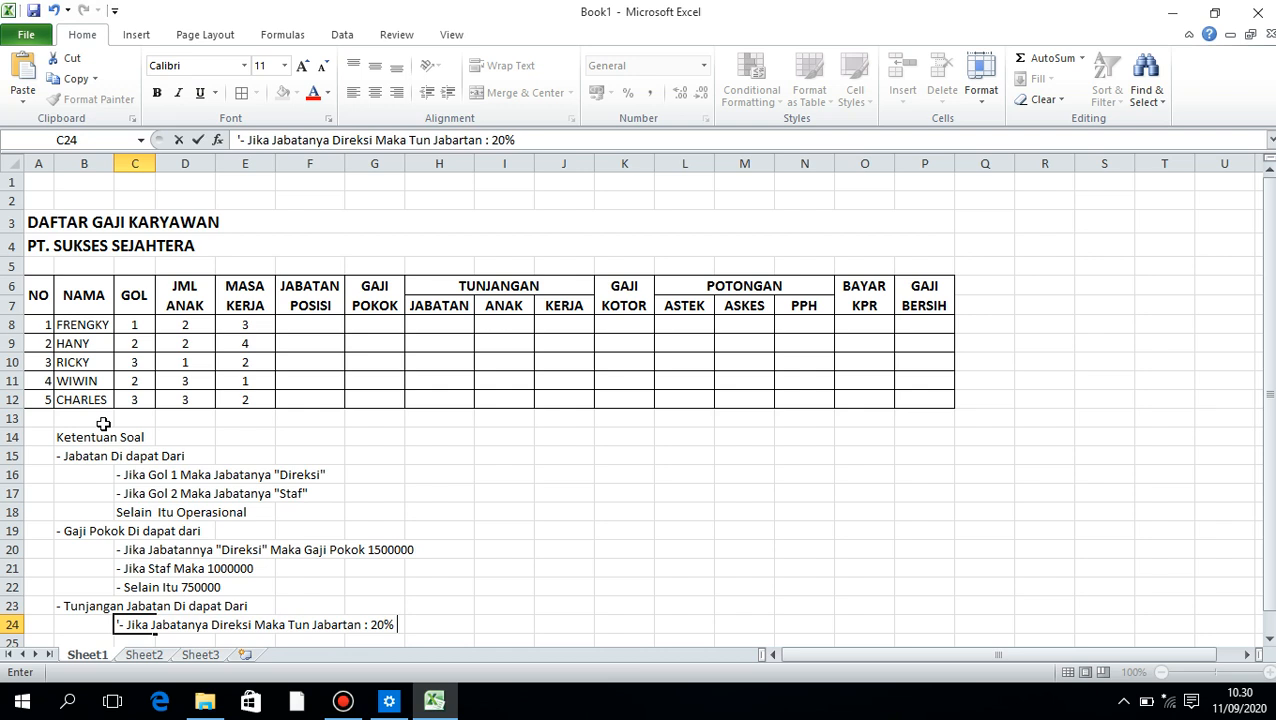
text( X Gaji Pokok)
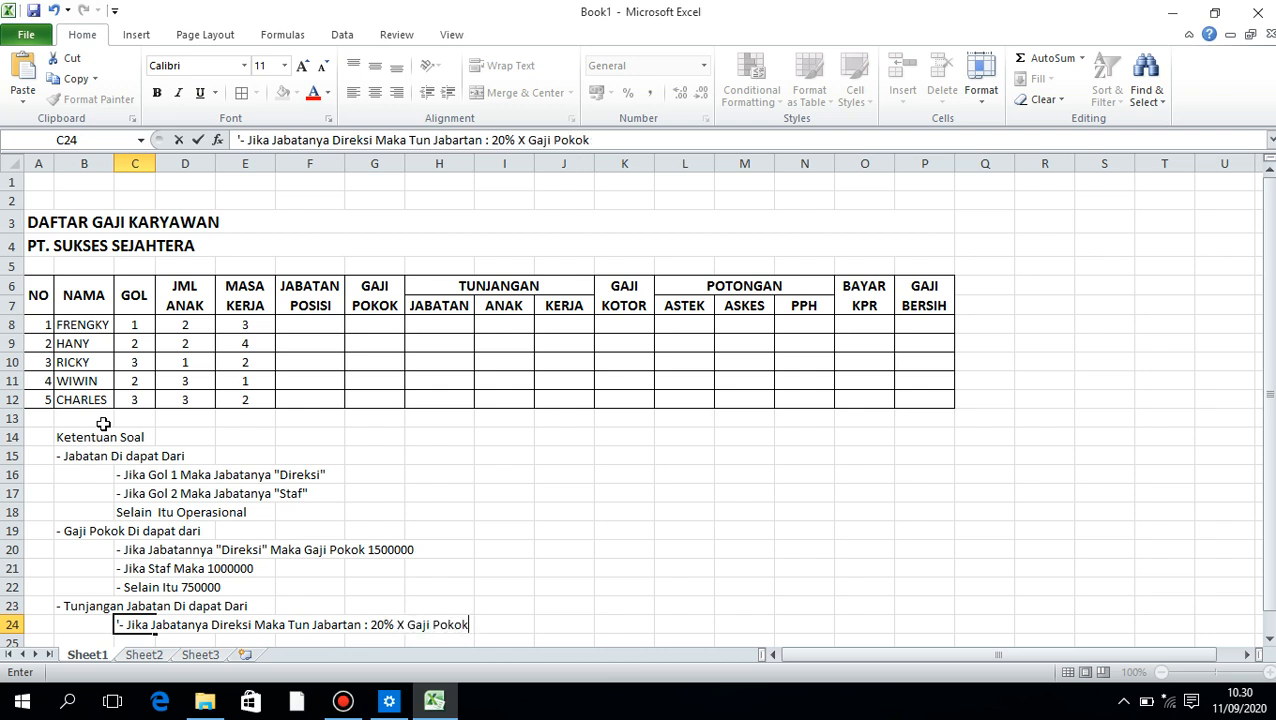
key(Return)
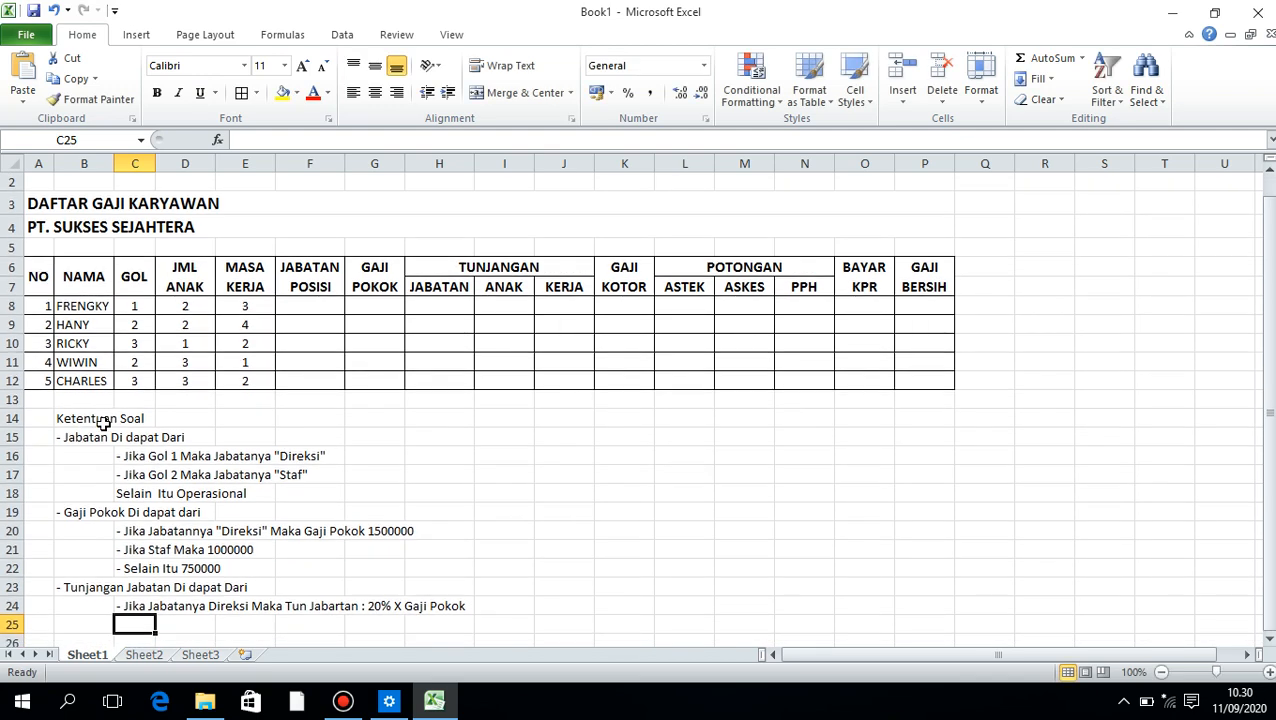
Enter the rule "- Jika Jabatanya Staf Maka Tun Jabatan : 15 % X Gaji Pokok" as text in C25
text('- Jika)
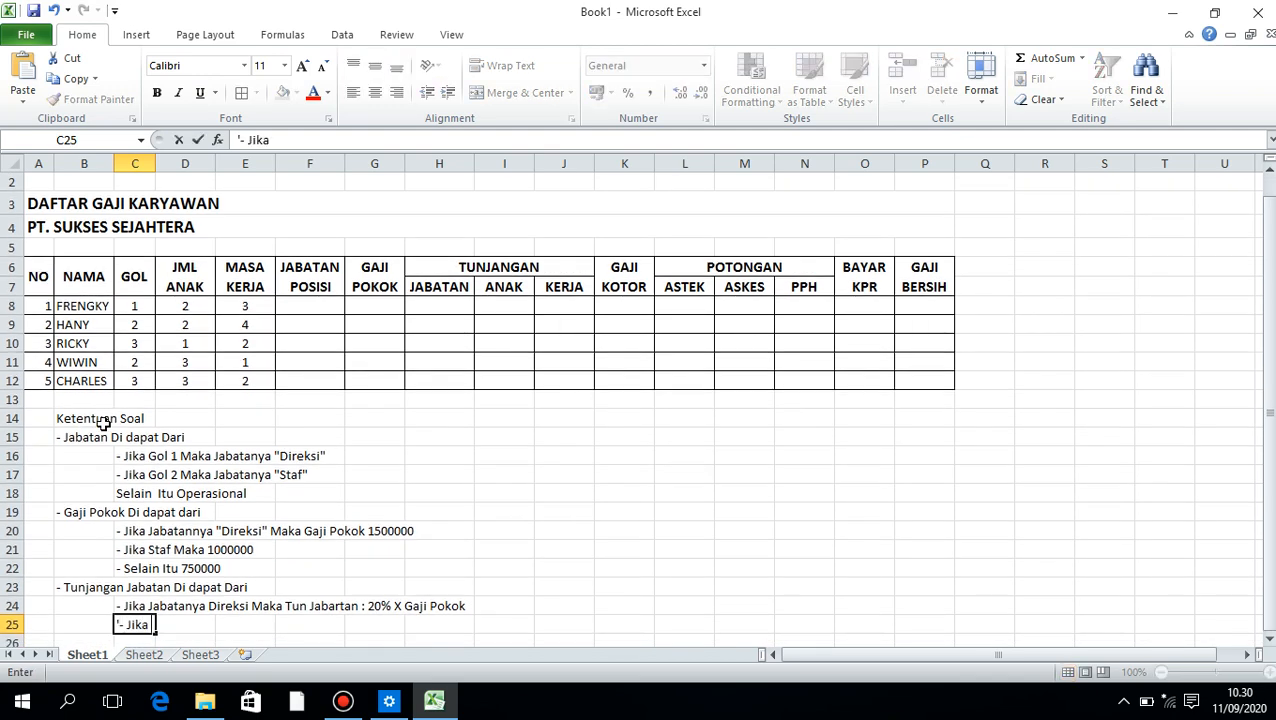
text( Jabatanya )
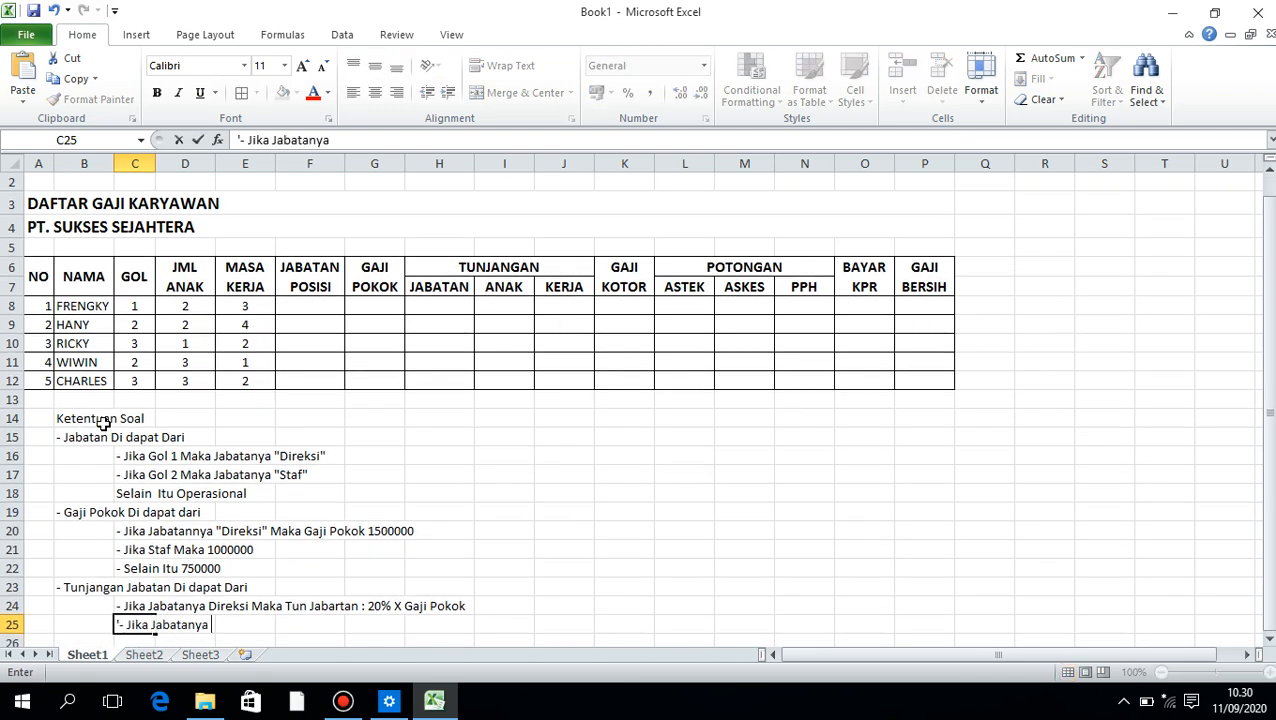
text(Staf <)
text(ala)
key(BackSpace)
key(BackSpace)
key(BackSpace)
key(BackSpace)
text(Maka )
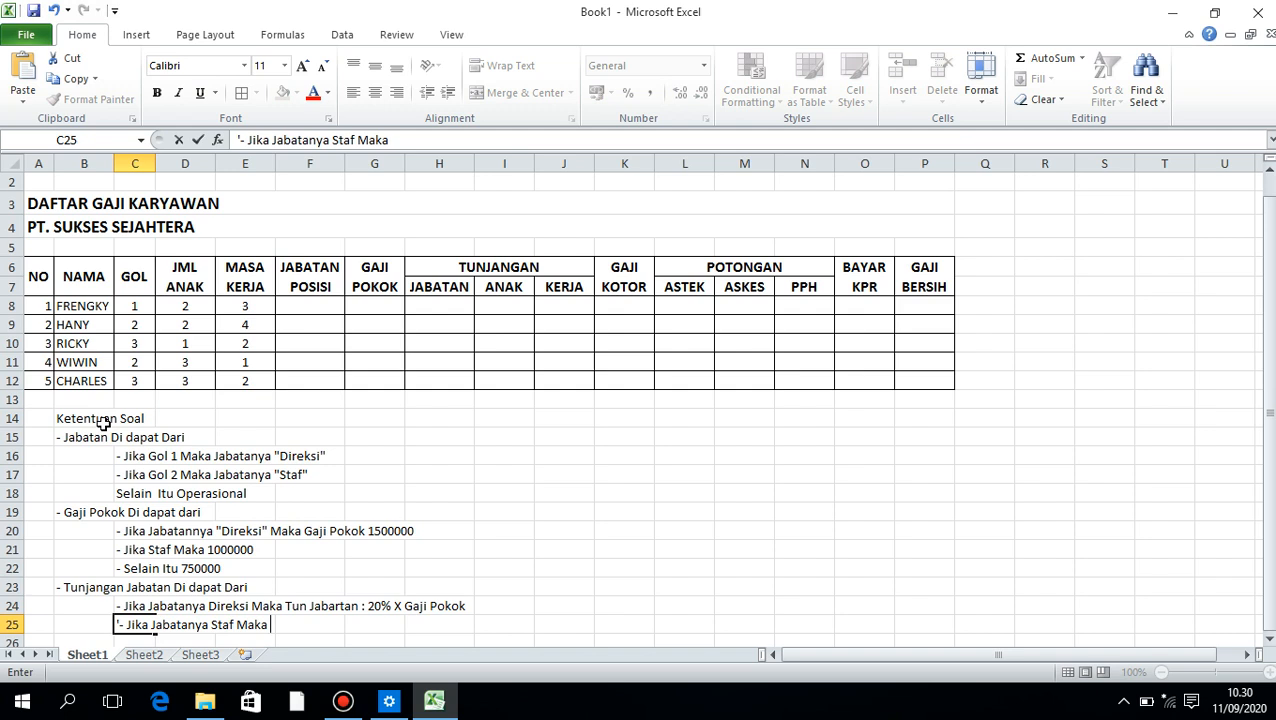
text(Tun Jabatan :)
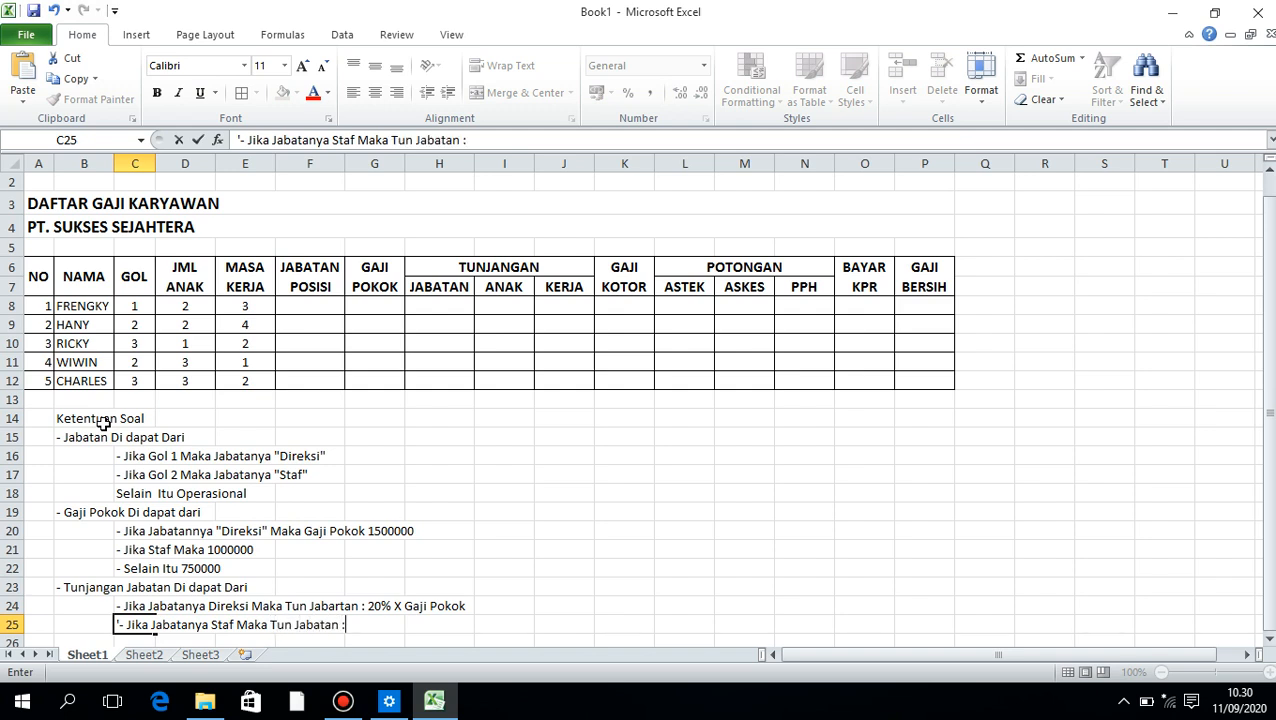
text( 15 % X Gaji )
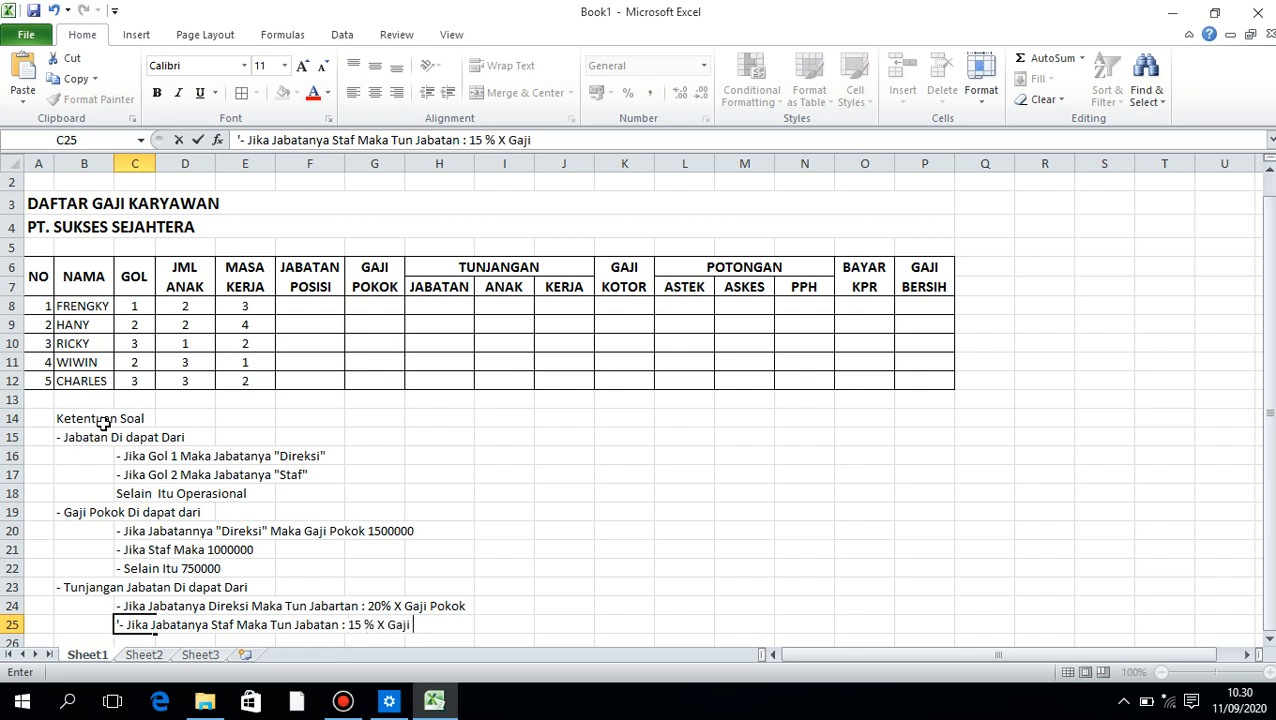
text(Pokok)
key(Return)
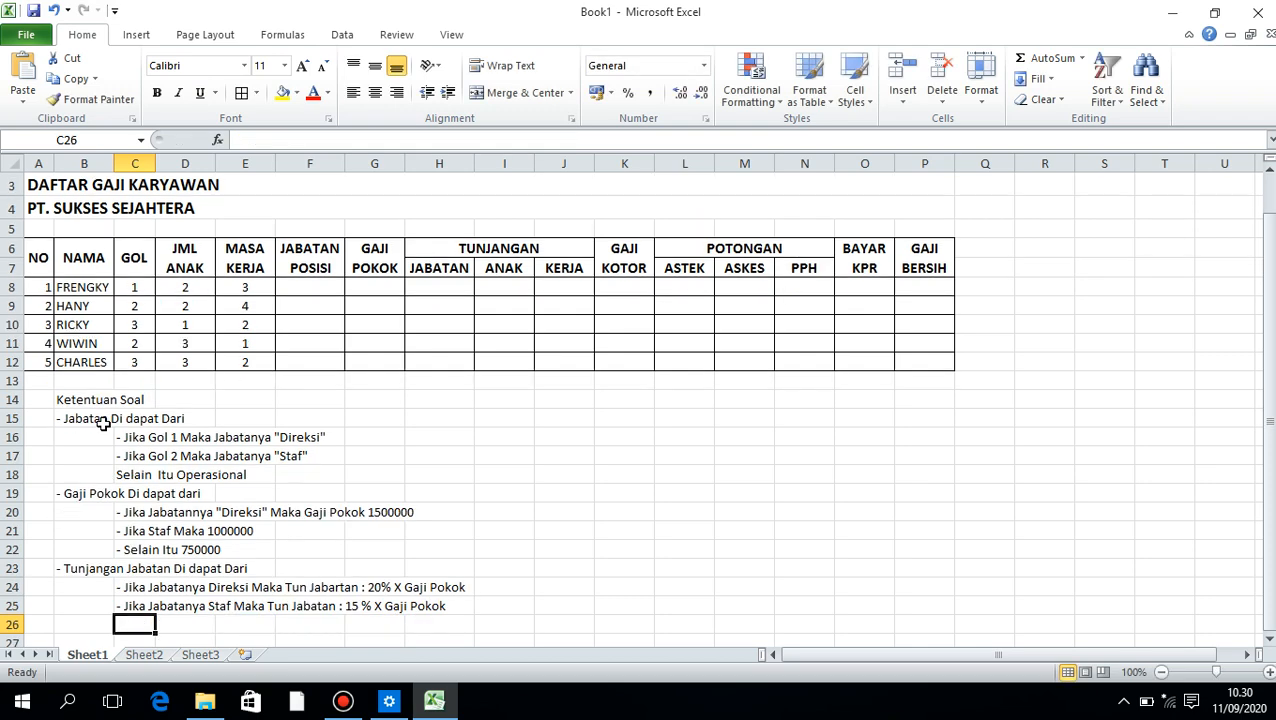
Enter the fallback rule "Selain Itu 10% x Gaji Pokok" in C26
text(Selain  )
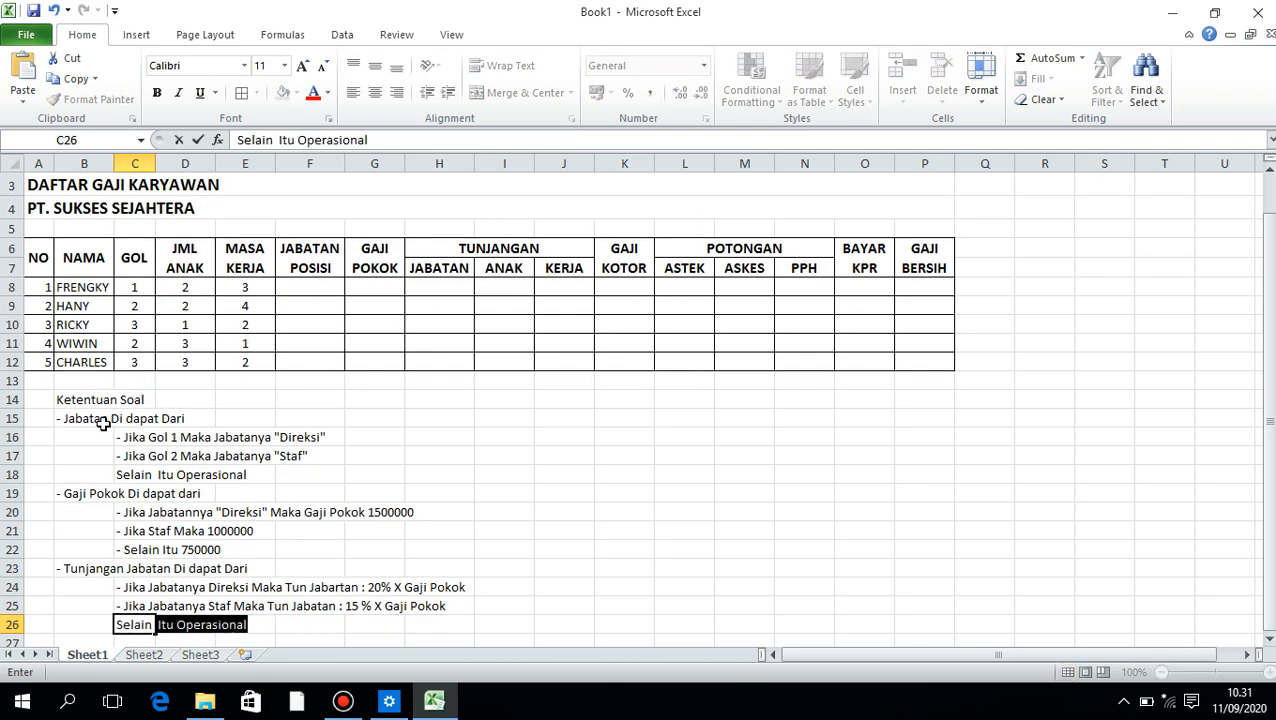
text(Itu )
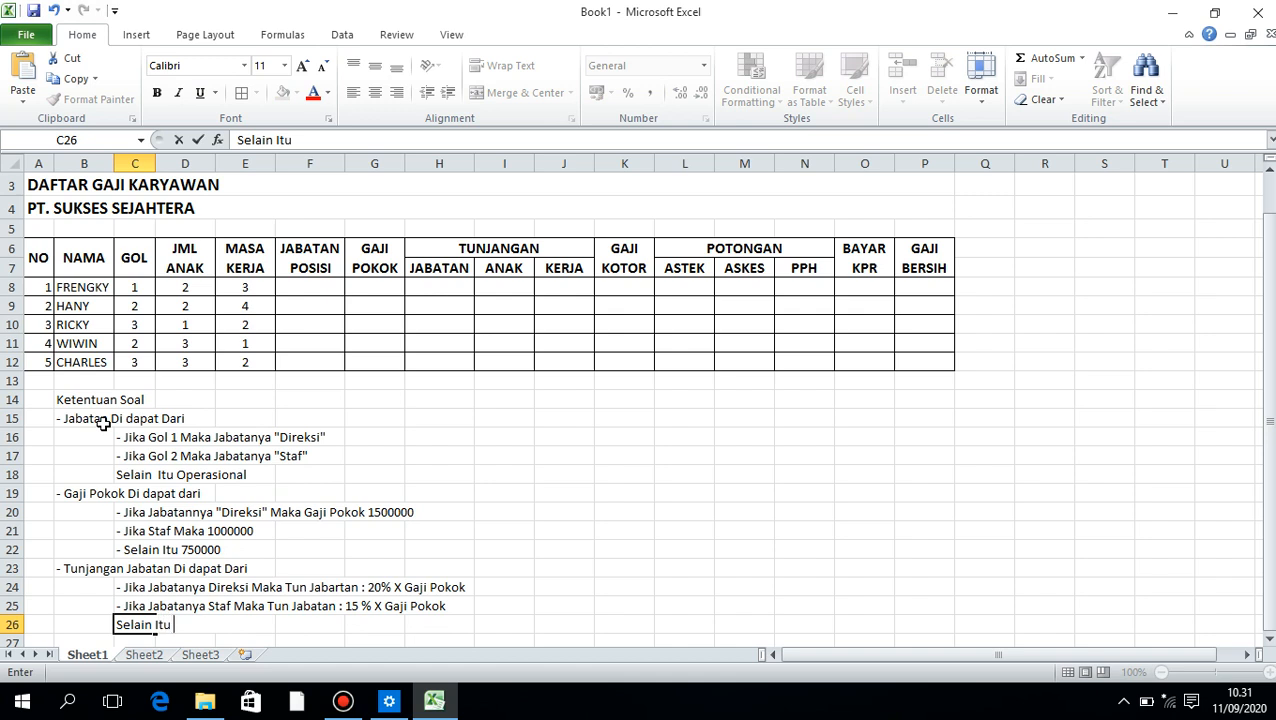
text(Tun)
key(BackSpace)
key(BackSpace)
key(BackSpace)
key(BackSpace)
text(10% x Gaji Po)
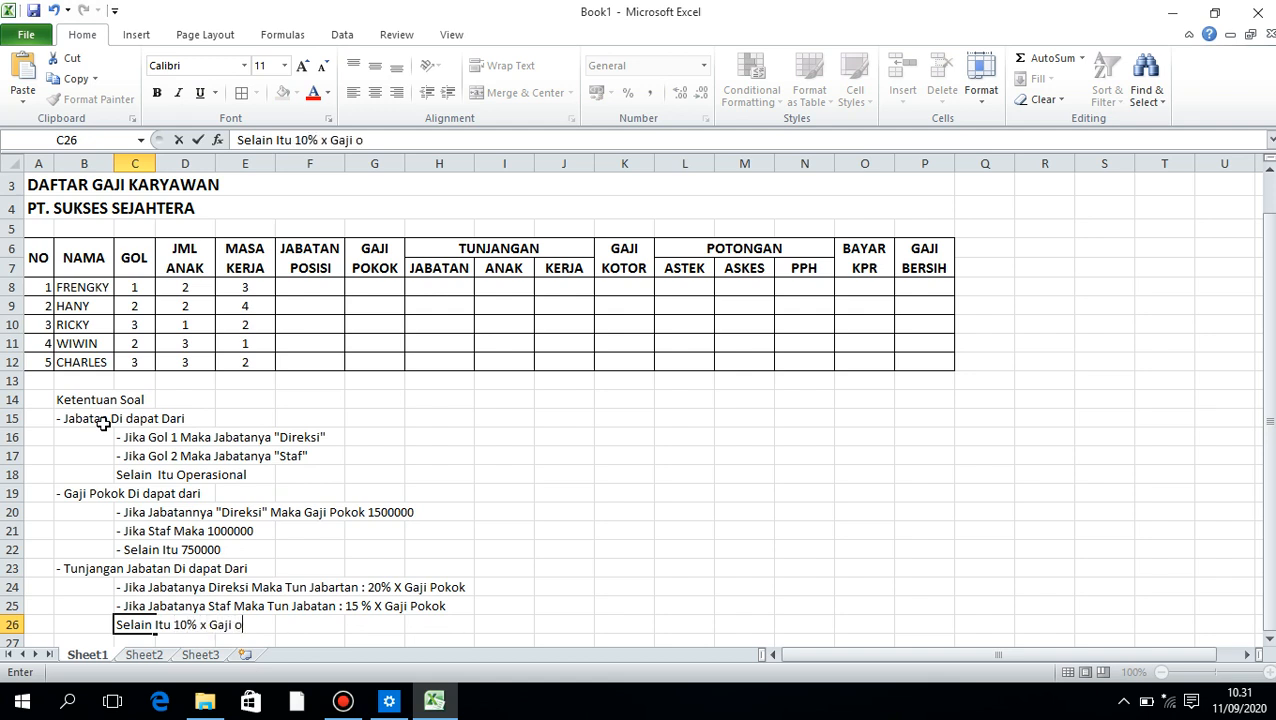
text(ko)
key(BackSpace)
key(BackSpace)
key(BackSpace)
text(Pokok)
key(Return)
Enter the heading "- Tun Jabatan Anak Di dapat dari" as text in B27
key(Left)
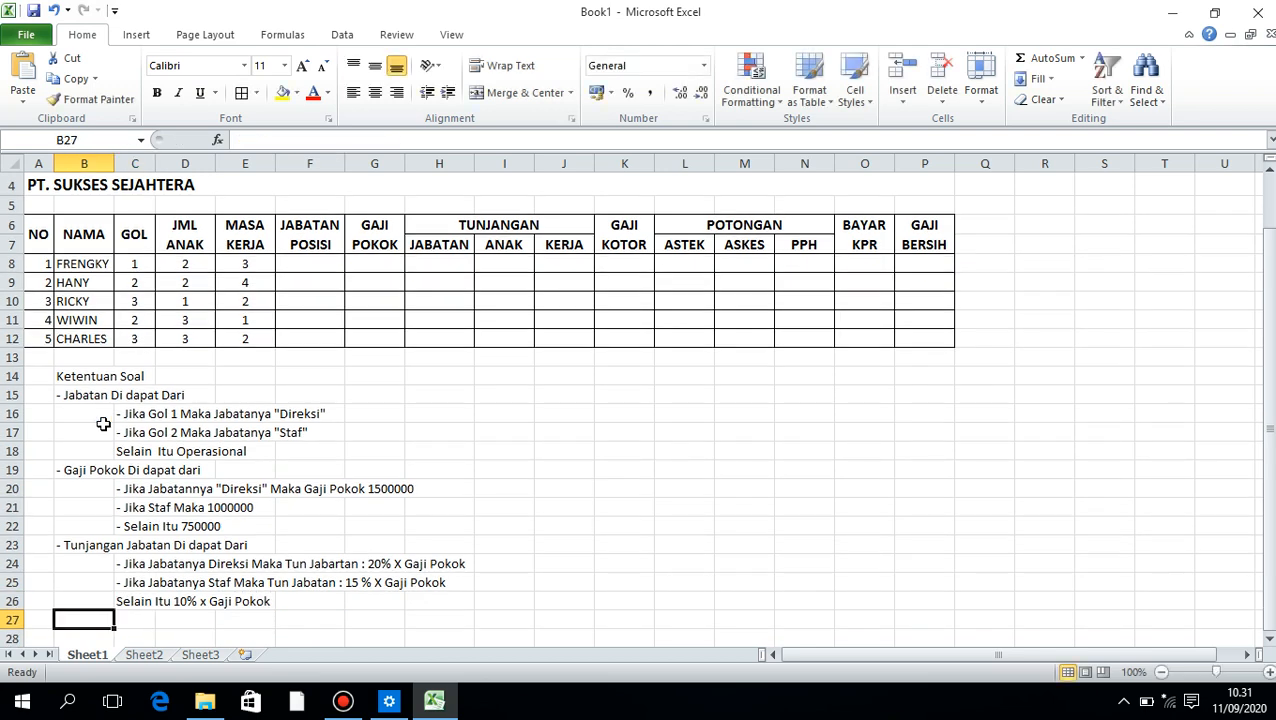
text('- Tn)
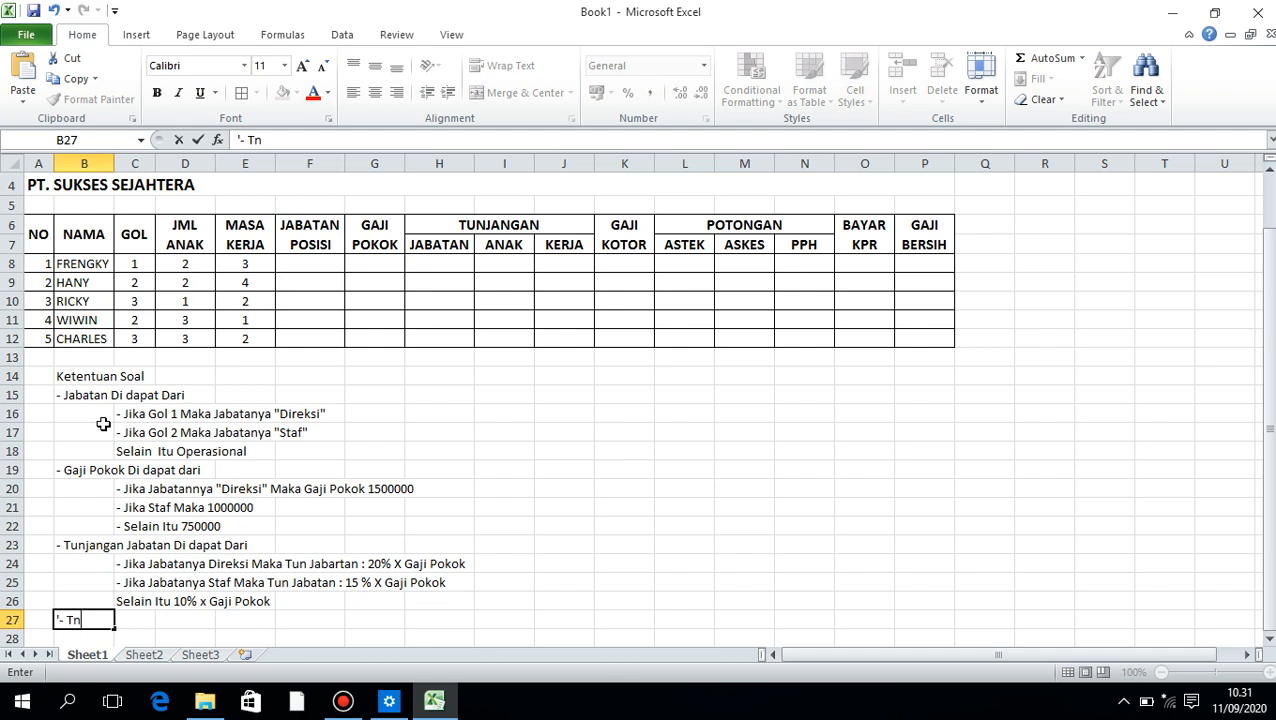
key(BackSpace)
text(un Jabatan)
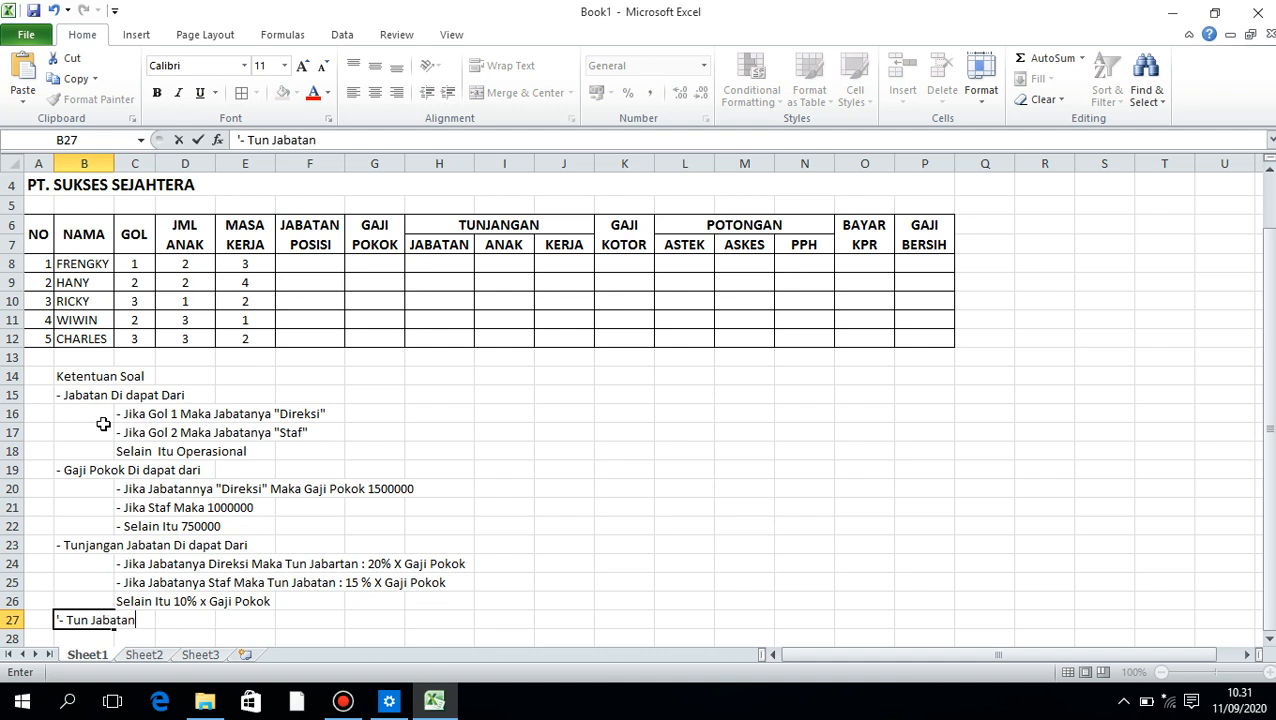
text( Anak Di dapat dati)
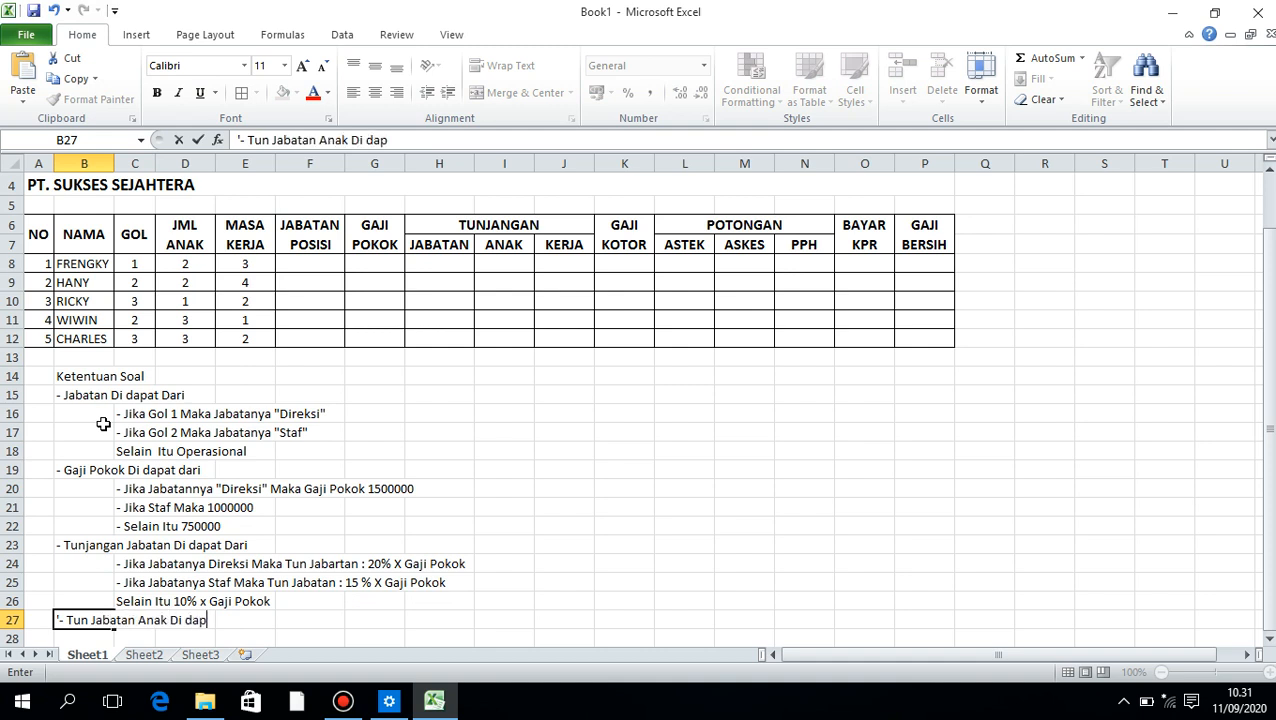
key(BackSpace)
key(BackSpace)
text(ri)
key(Return)
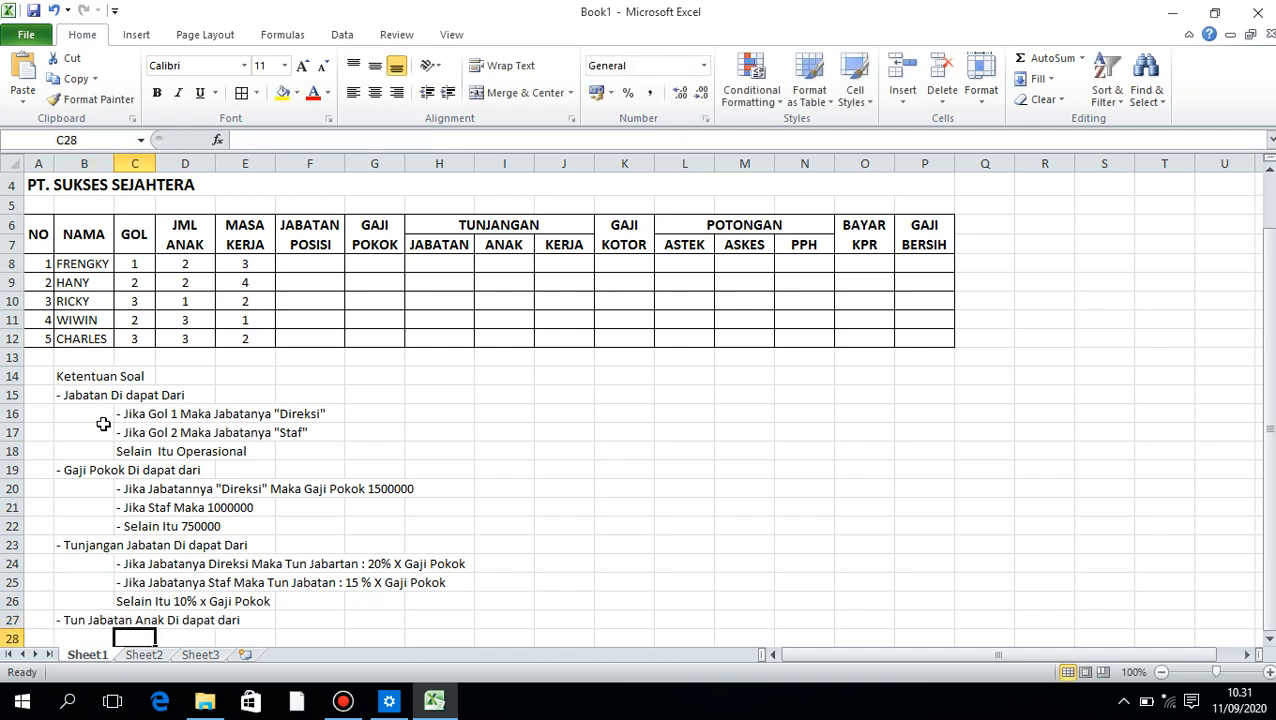
text('-n)
key(Home)
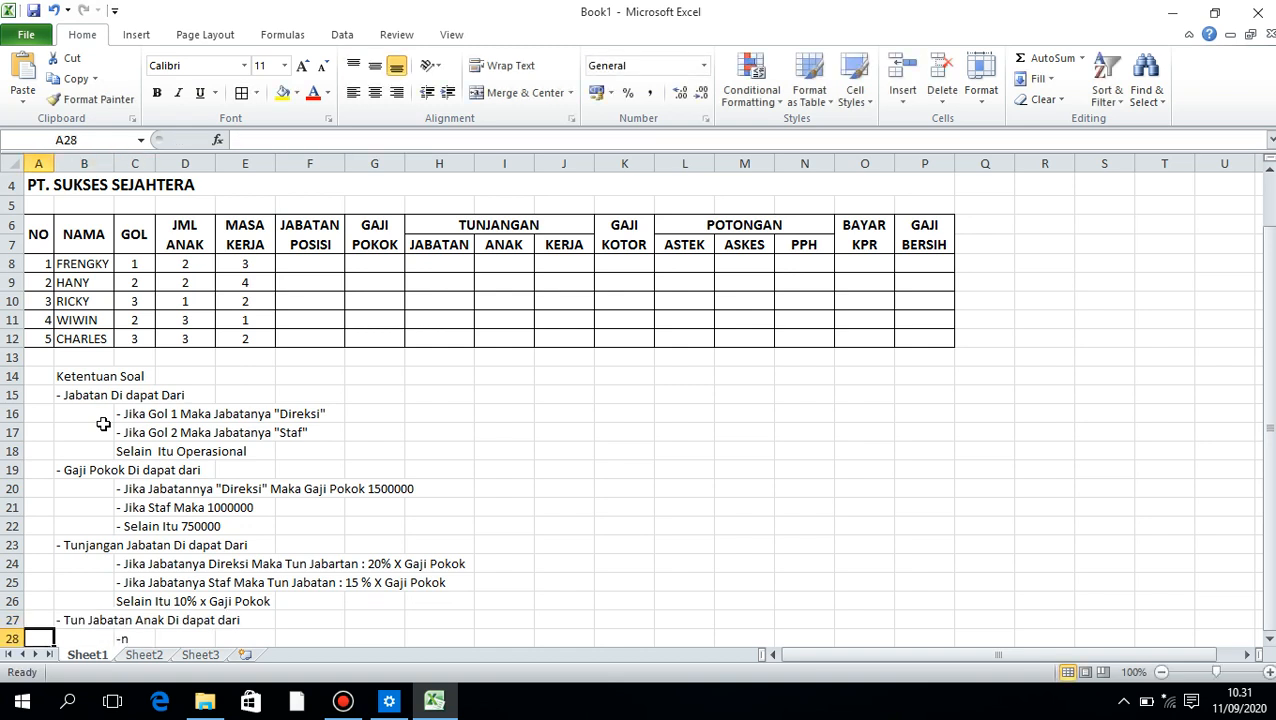
key(Right)
key(Right)
Enter the rule "- Jika Jumlah Anaknya >= 3 Maka Tun.Anaknya : 20% x Gaji Pokok" as text in C28
text(')
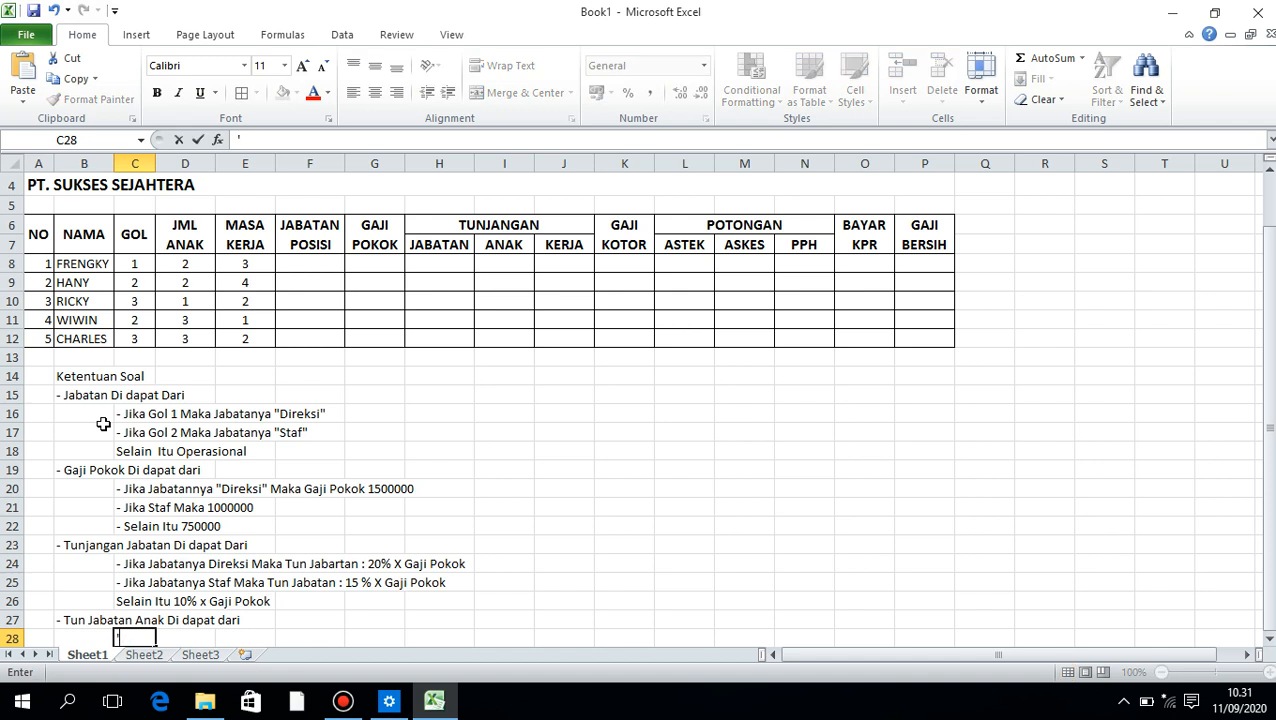
text(- Jika Jumlah An)
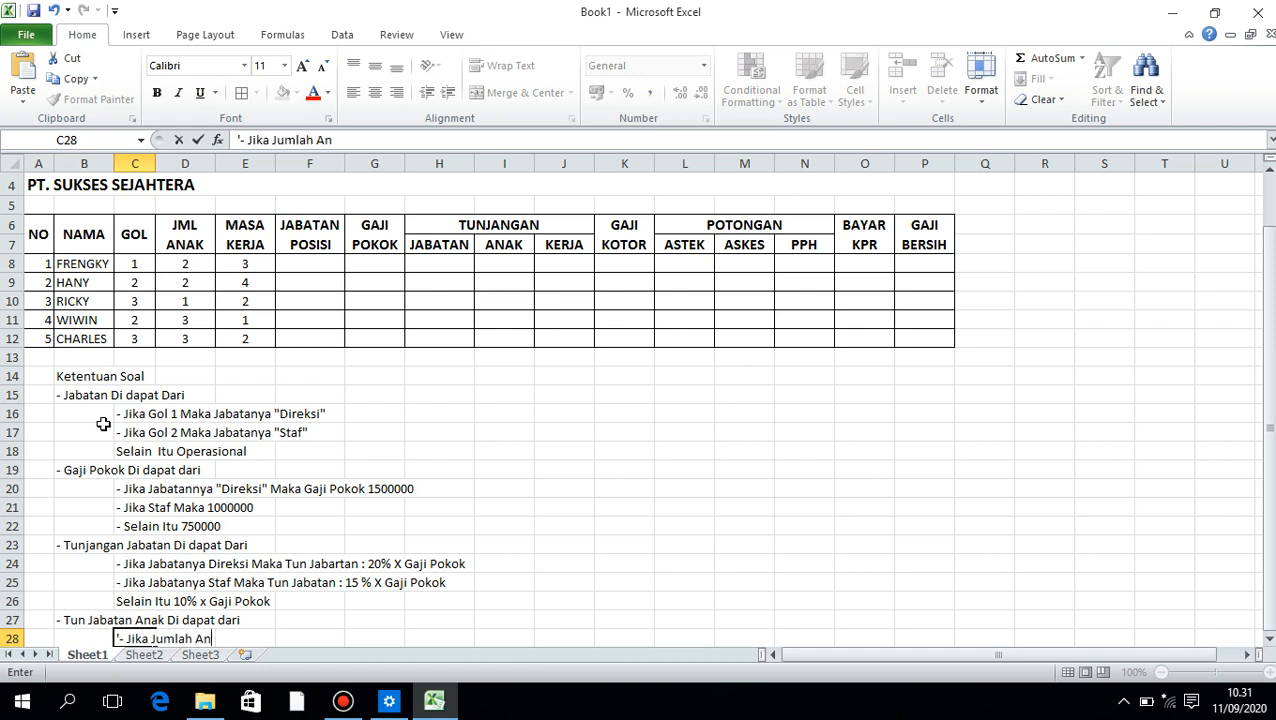
text(akany)
key(BackSpace)
key(BackSpace)
key(BackSpace)
text(nya >)
text(-)
text(= 3)
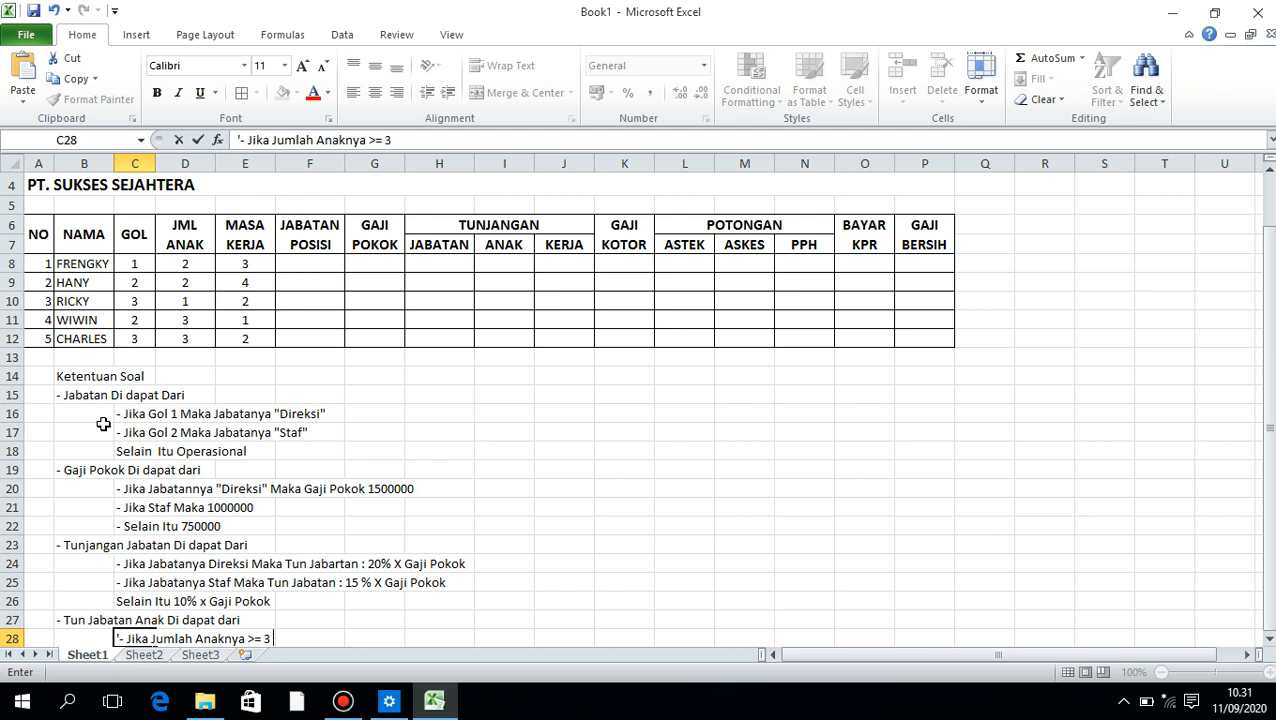
text( Maka Tun)
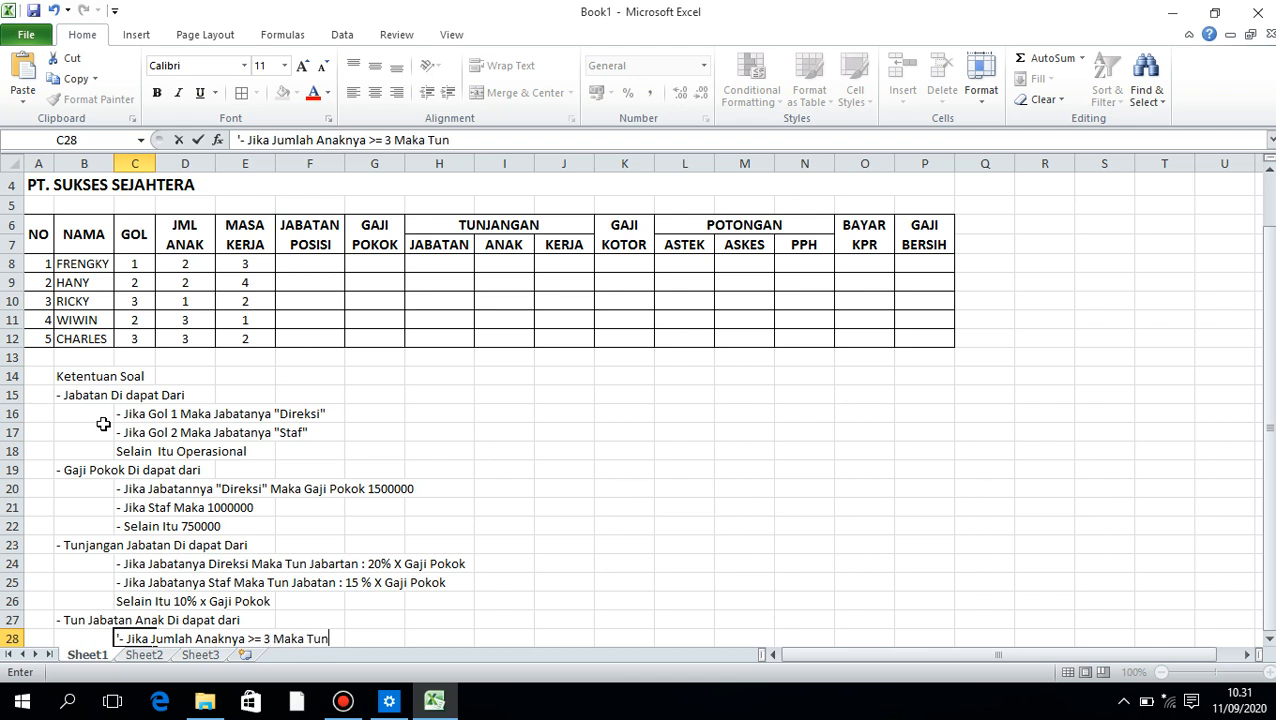
text(.Anaknya :)
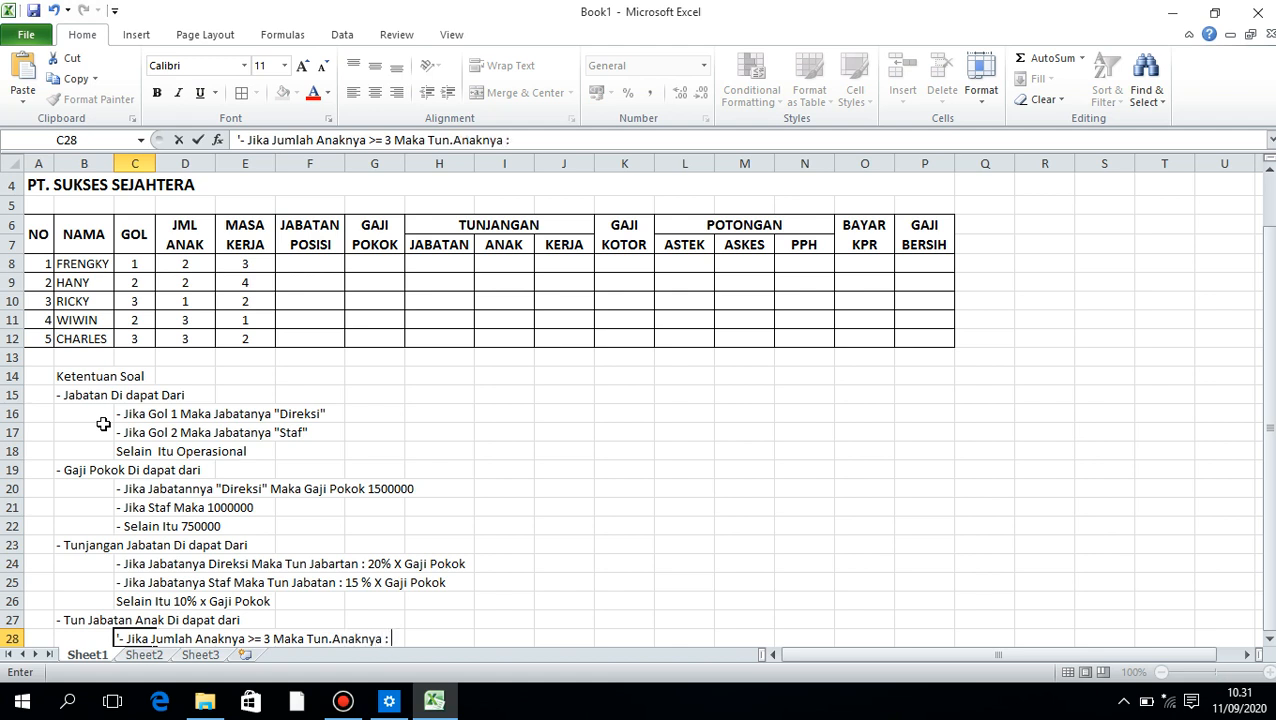
text( 20% x Gaji)
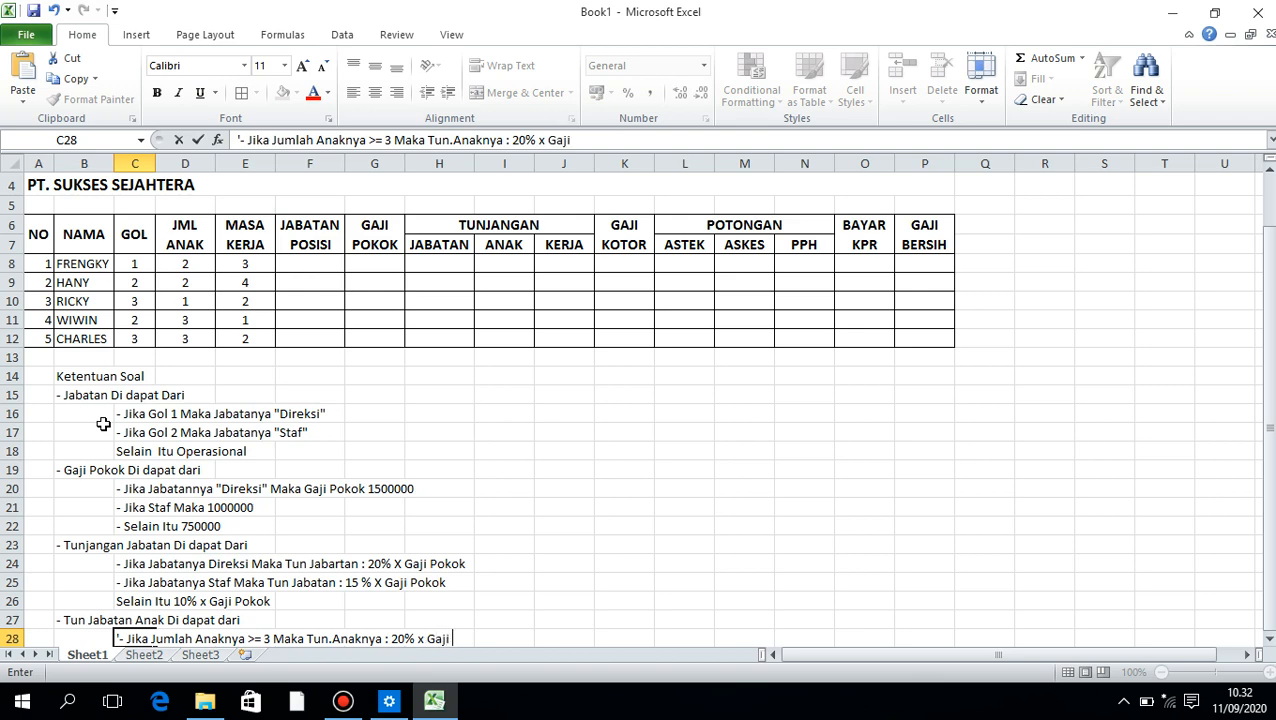
text( Pokok)
key(Return)
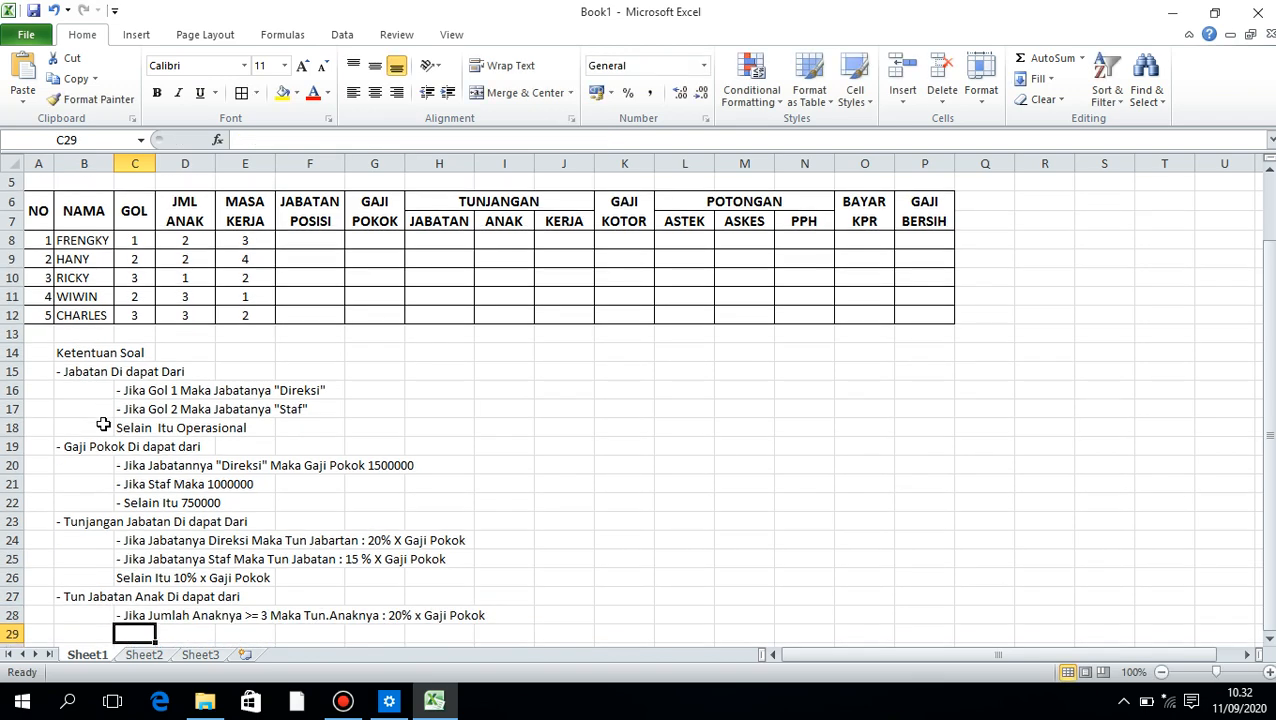
Enter the rule "- Jika >=1 Maka 10% X Gaji Pokok" as text in C29
text('- Ju)
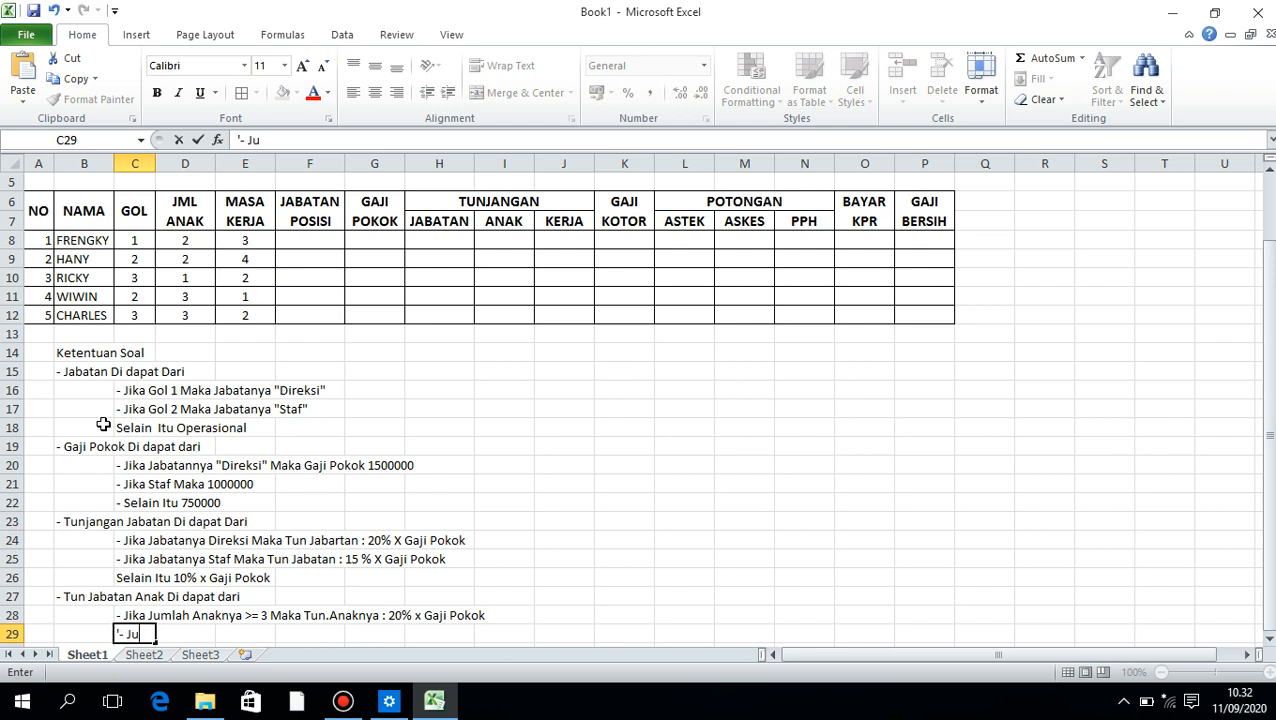
key(BackSpace)
text(ika)
text( >=2)
text( Maka 10%)
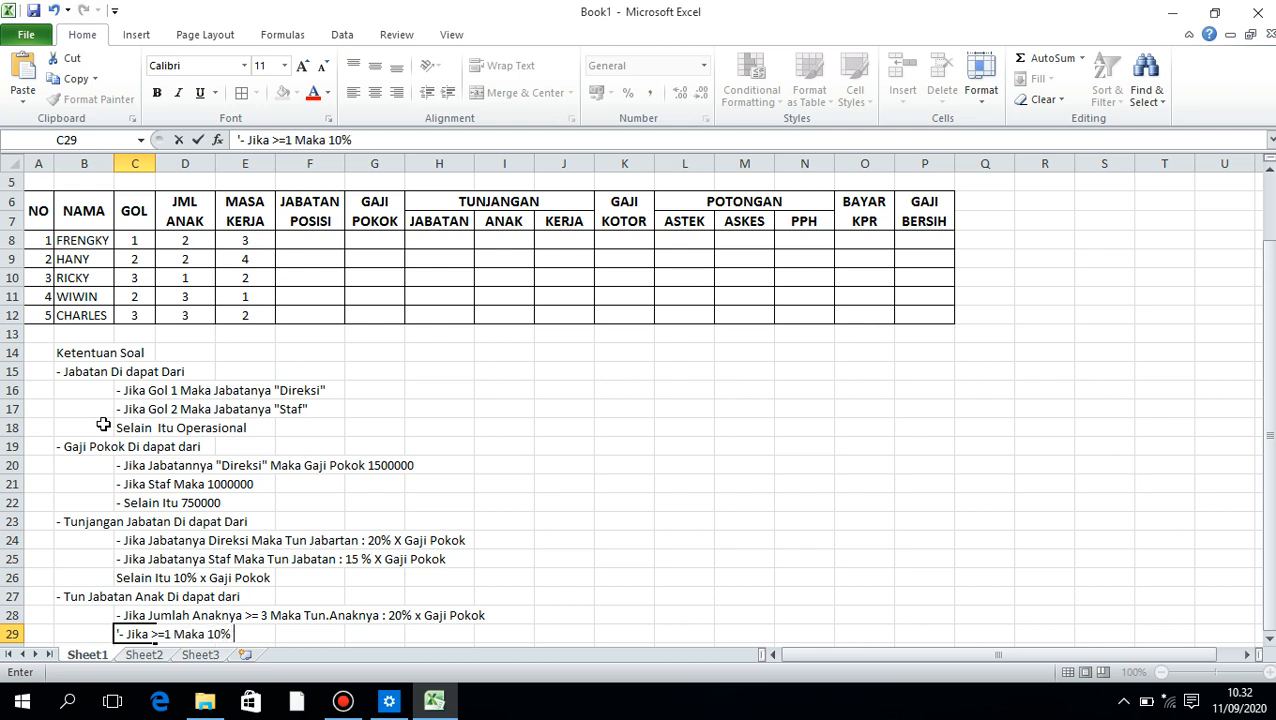
text( X Gaji Pokok)
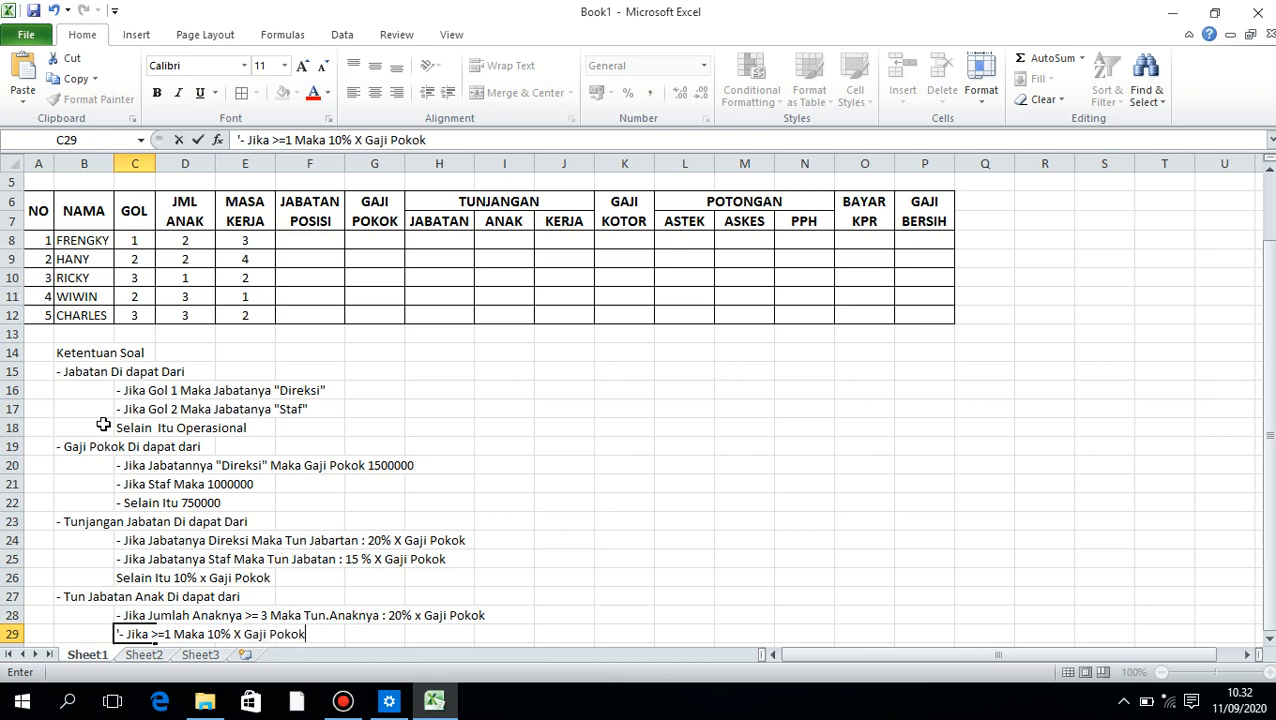
key(Return)
Enter the fallback rule "Selain Itu Maka Tidak Dapat tunjangan Atau 0" in C30
text(Selain Itu)
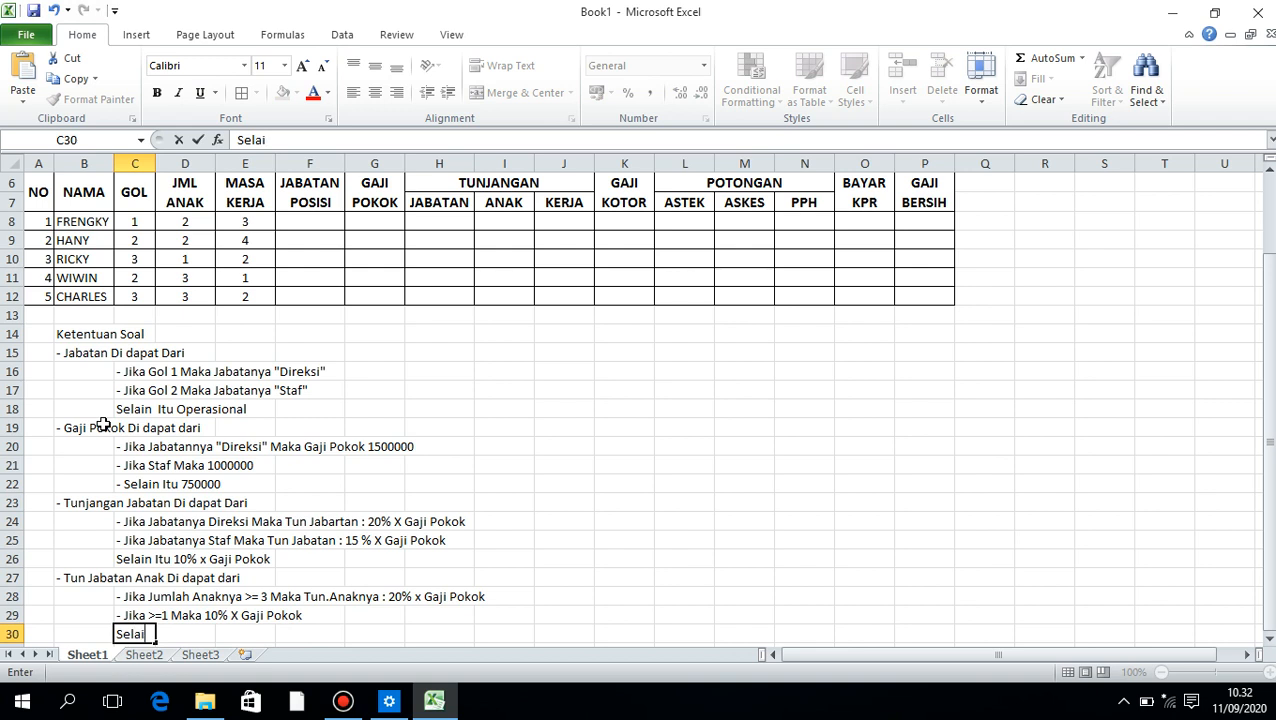
key(BackSpace)
key(BackSpace)
key(BackSpace)
key(BackSpace)
text(n Itu )
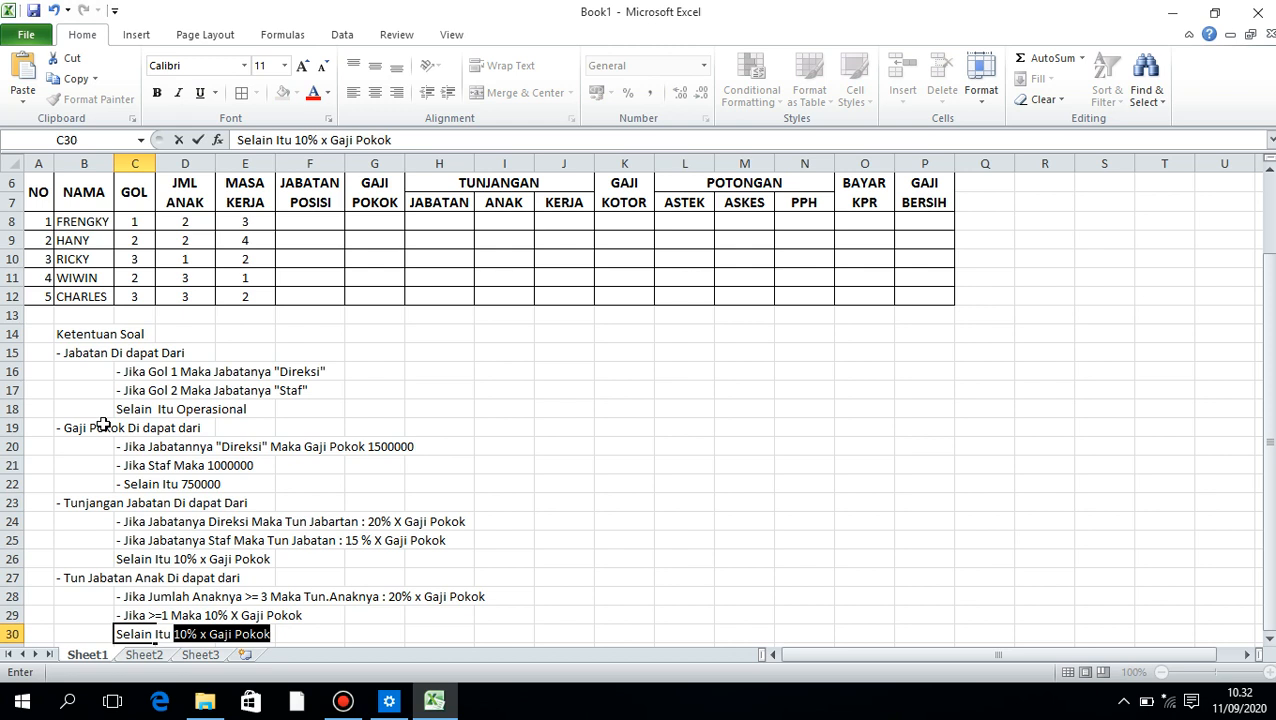
text(Maka T)
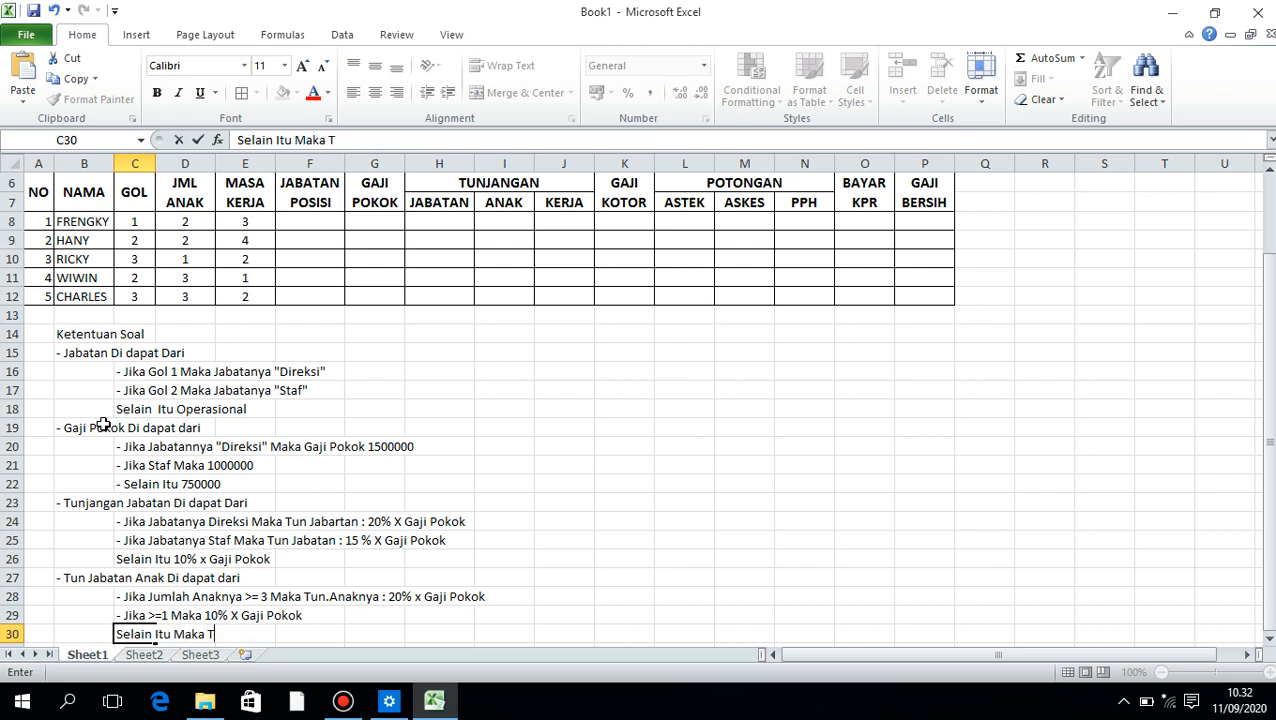
text(idak Dapat tu)
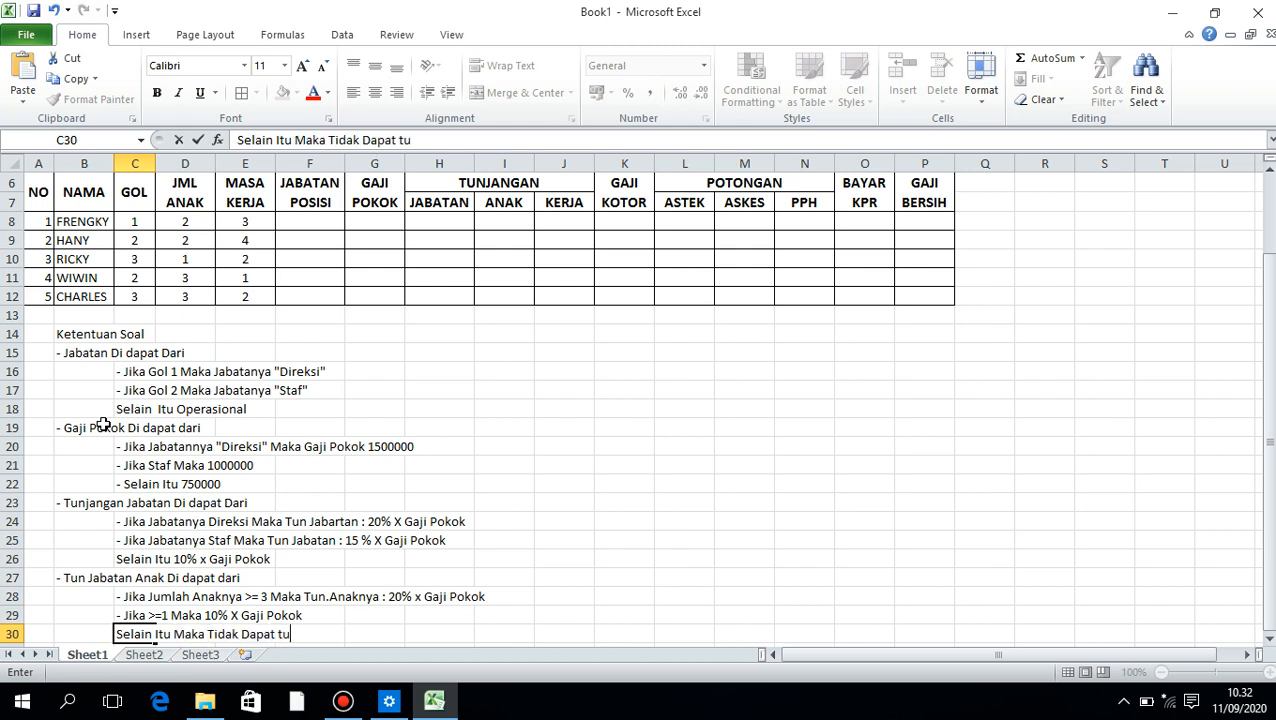
text(njangan Atau )
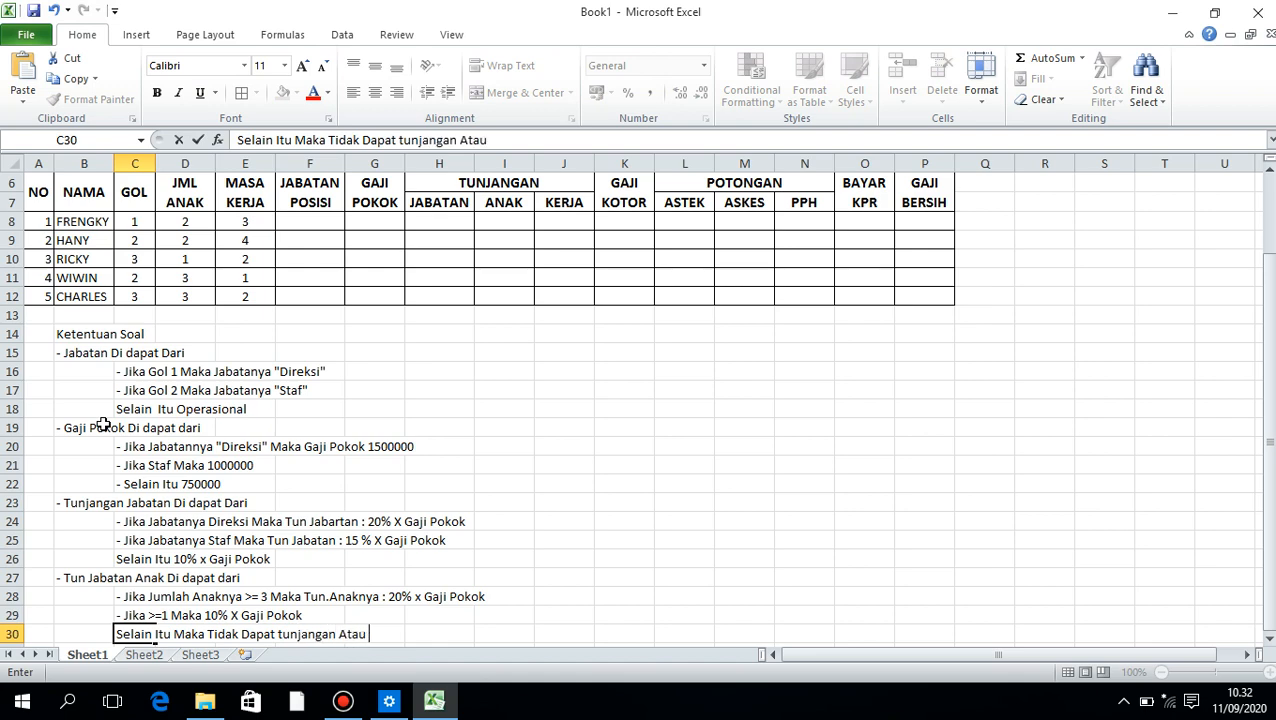
text(0)
key(Return)
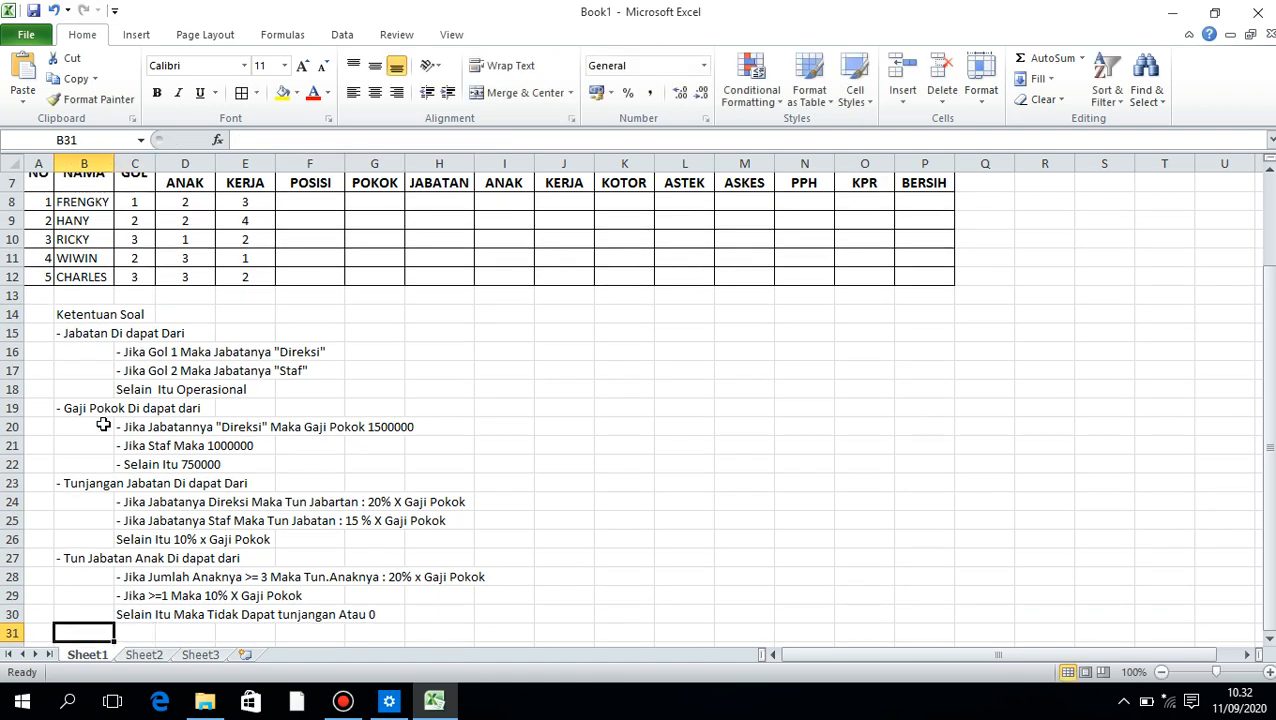
Enter the heading "- Tunjangan Kerja Di dapat dari" as text in B31
text('-)
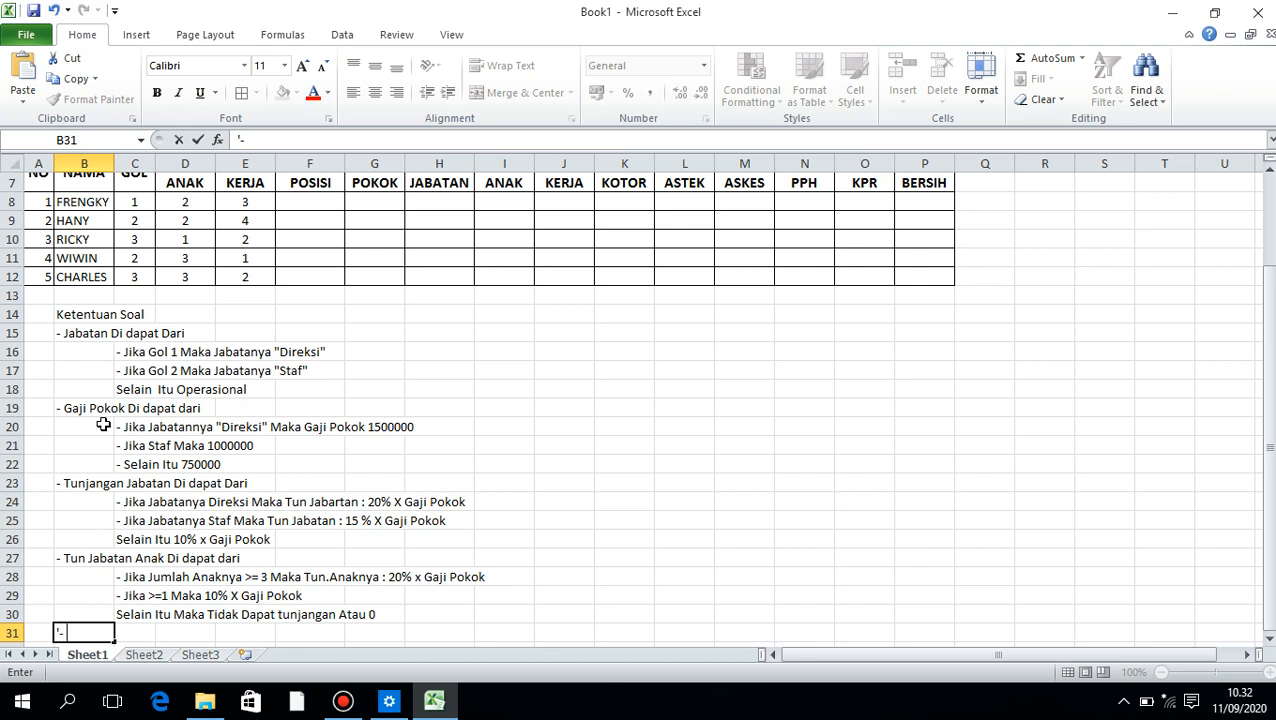
text( Tunjanga)
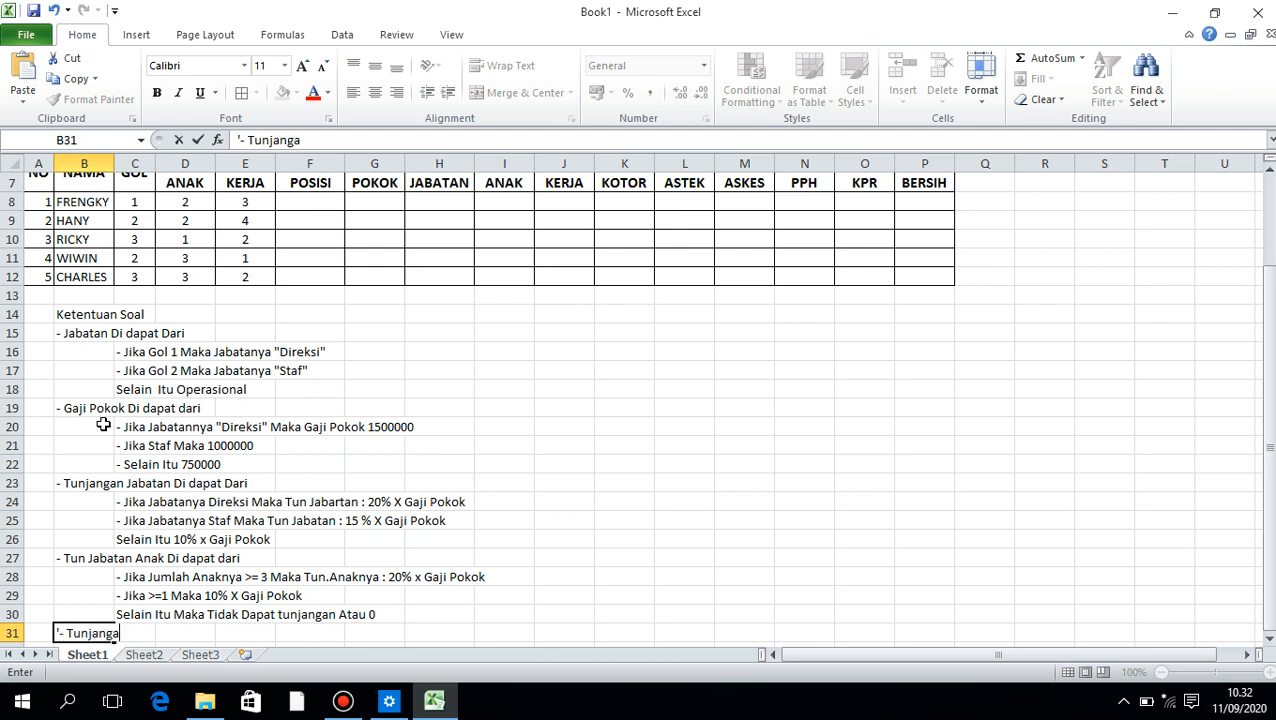
text(n Kerja Di dapat dari)
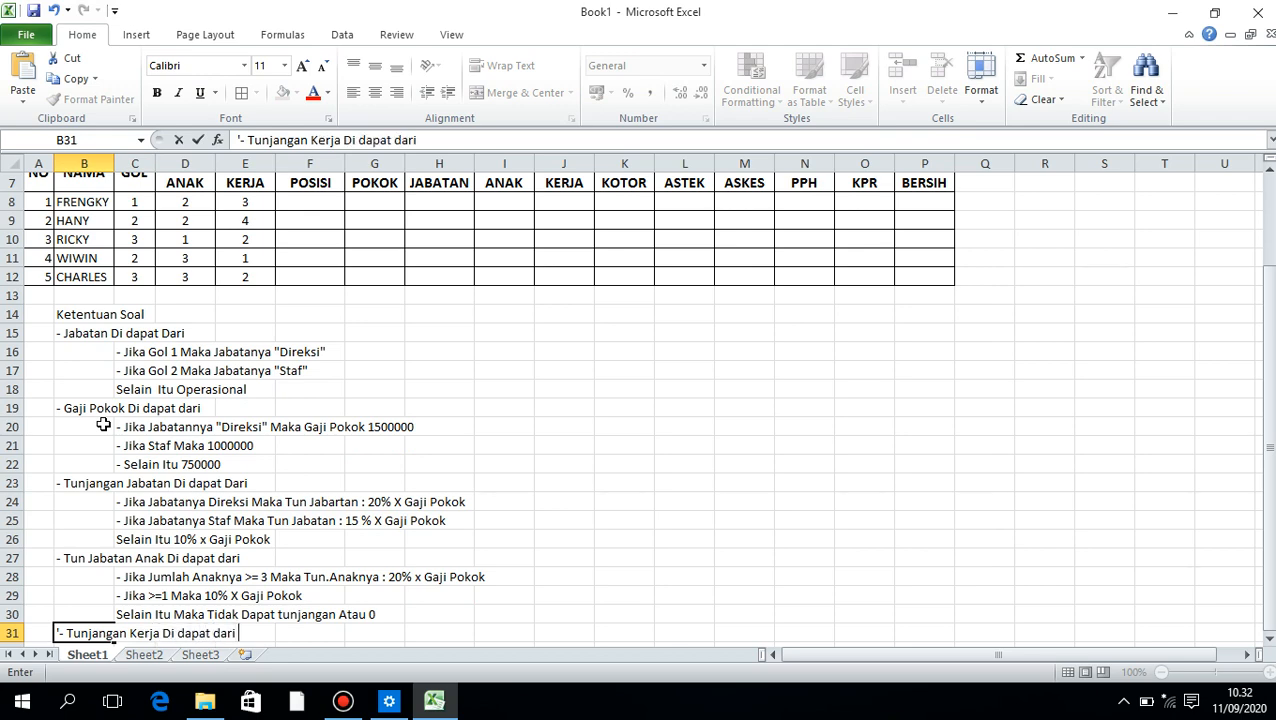
key(Return)
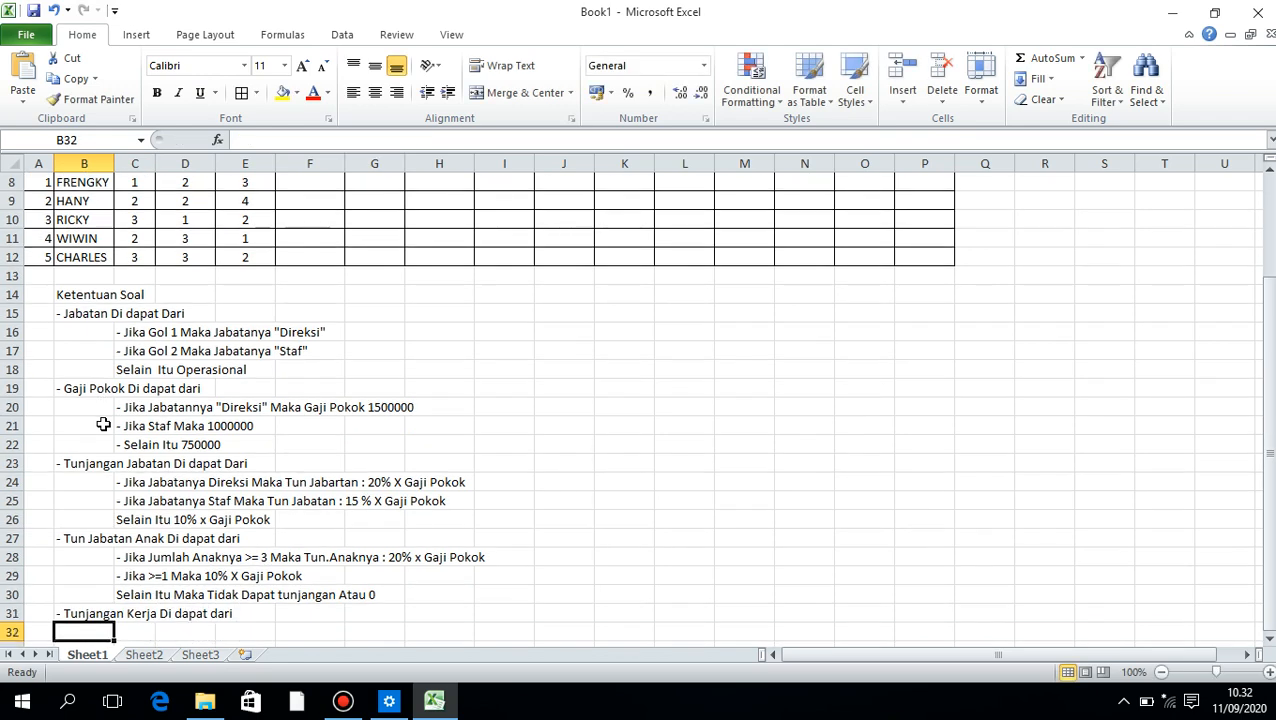
Enter the rule "- Jika Masa Kerjanya >= 4, Maka Tun Kerjanya 200000" as text in C32
key(Right)
text('-Jika)
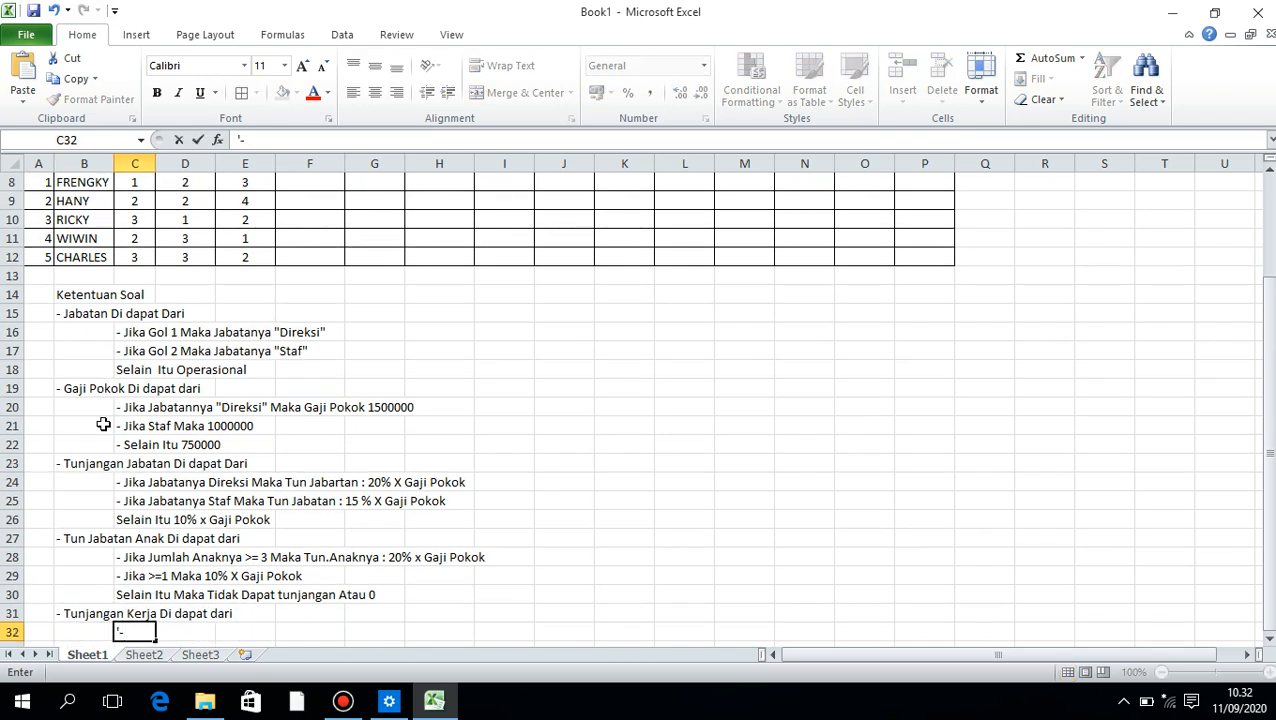
key(BackSpace)
key(BackSpace)
key(BackSpace)
key(BackSpace)
text(Jika Mas)
key(BackSpace)
text(sa KE)
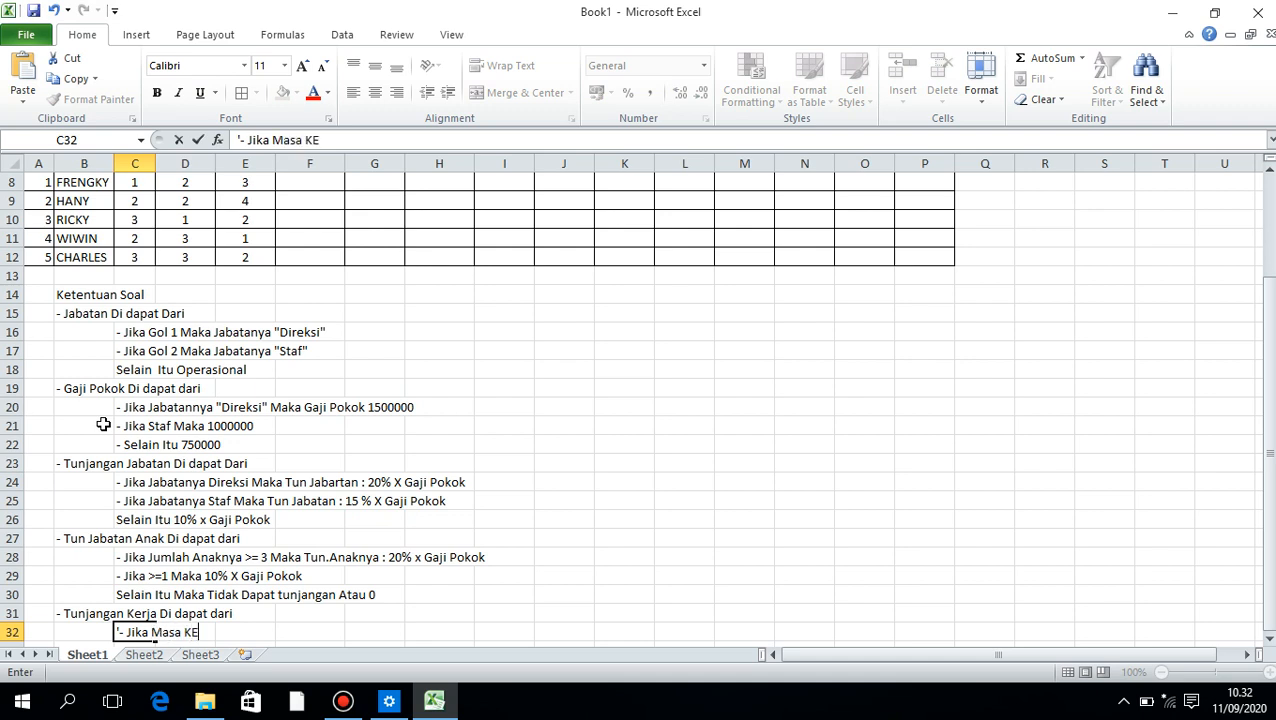
text(rjanya >= 4)
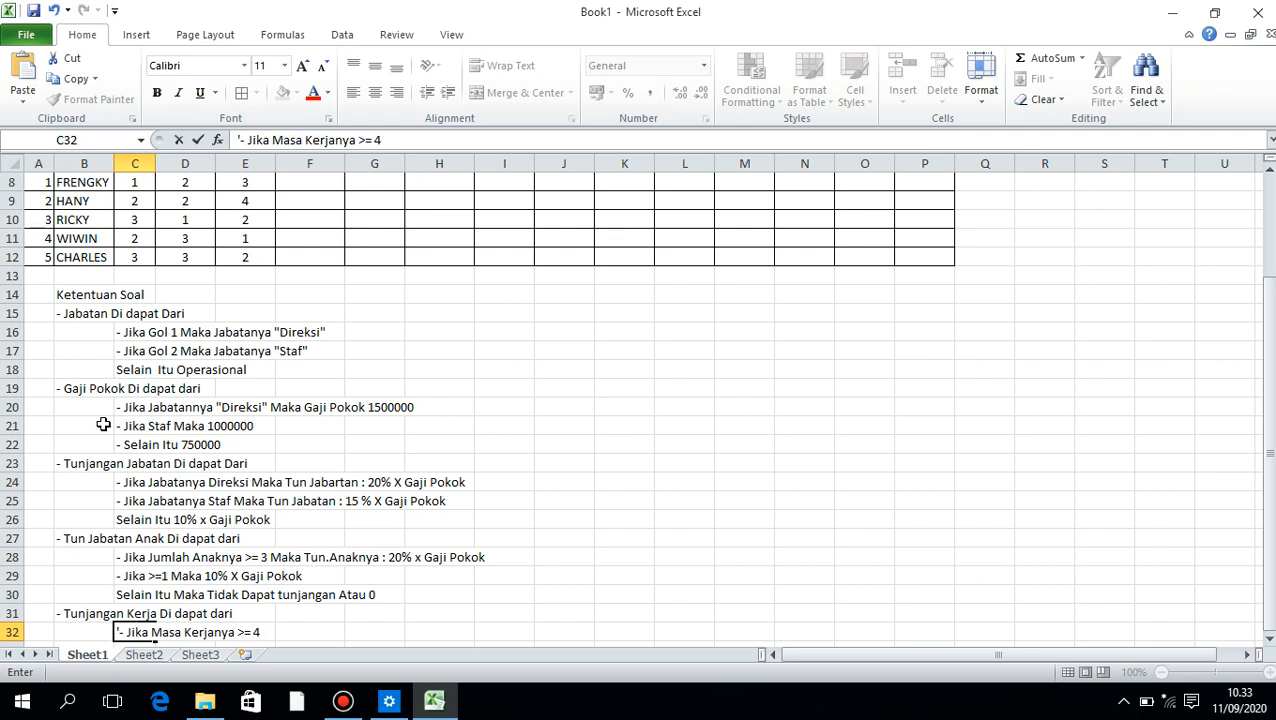
text(, Maka Tun)
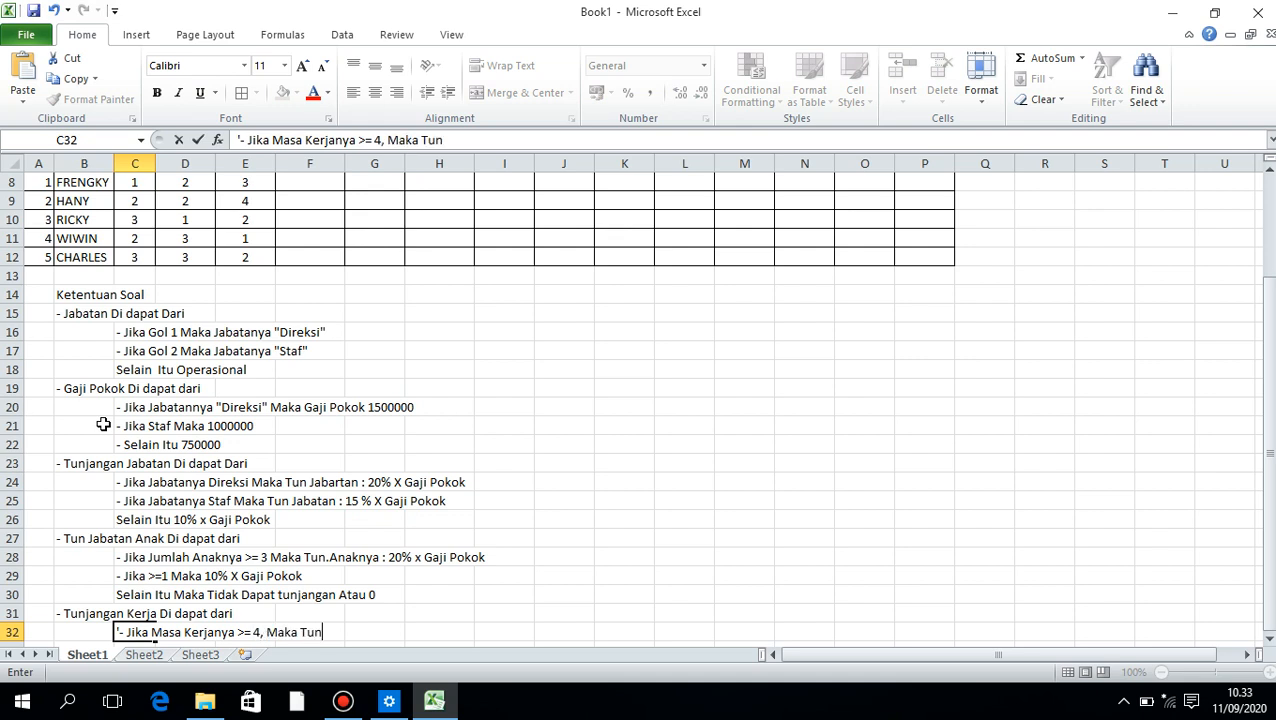
text( Kerjanya )
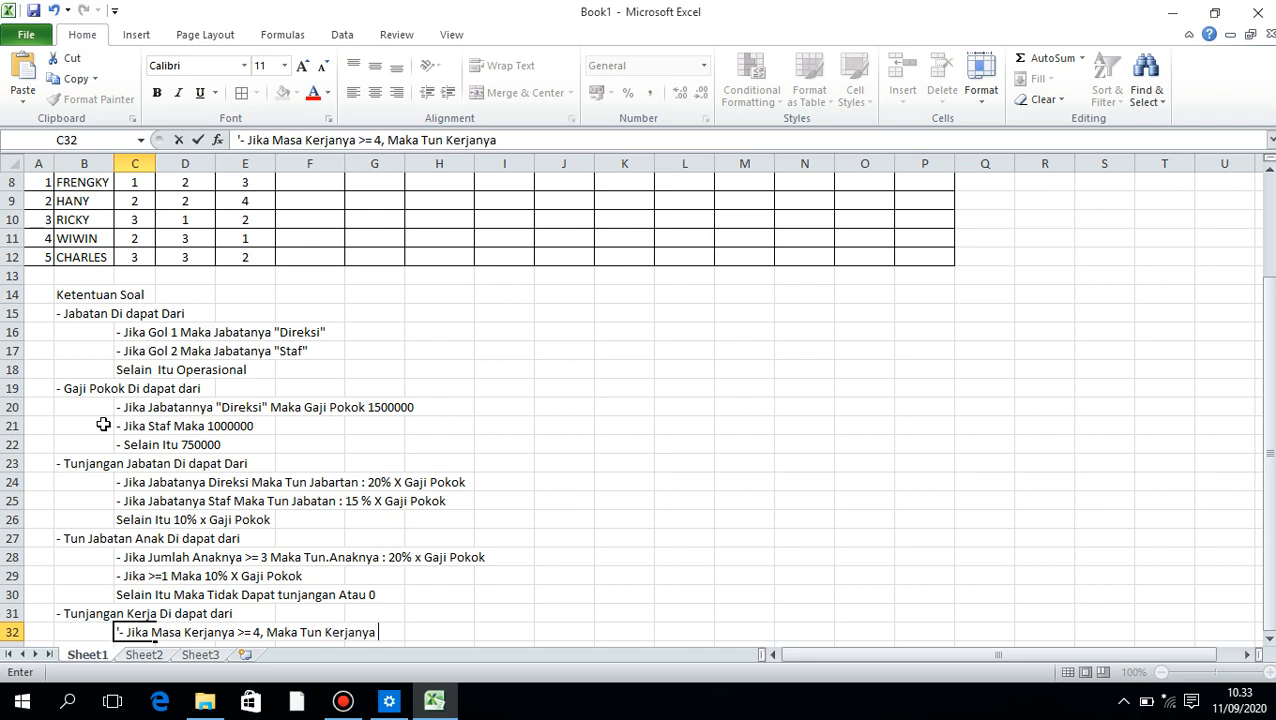
text(200000)
key(Return)
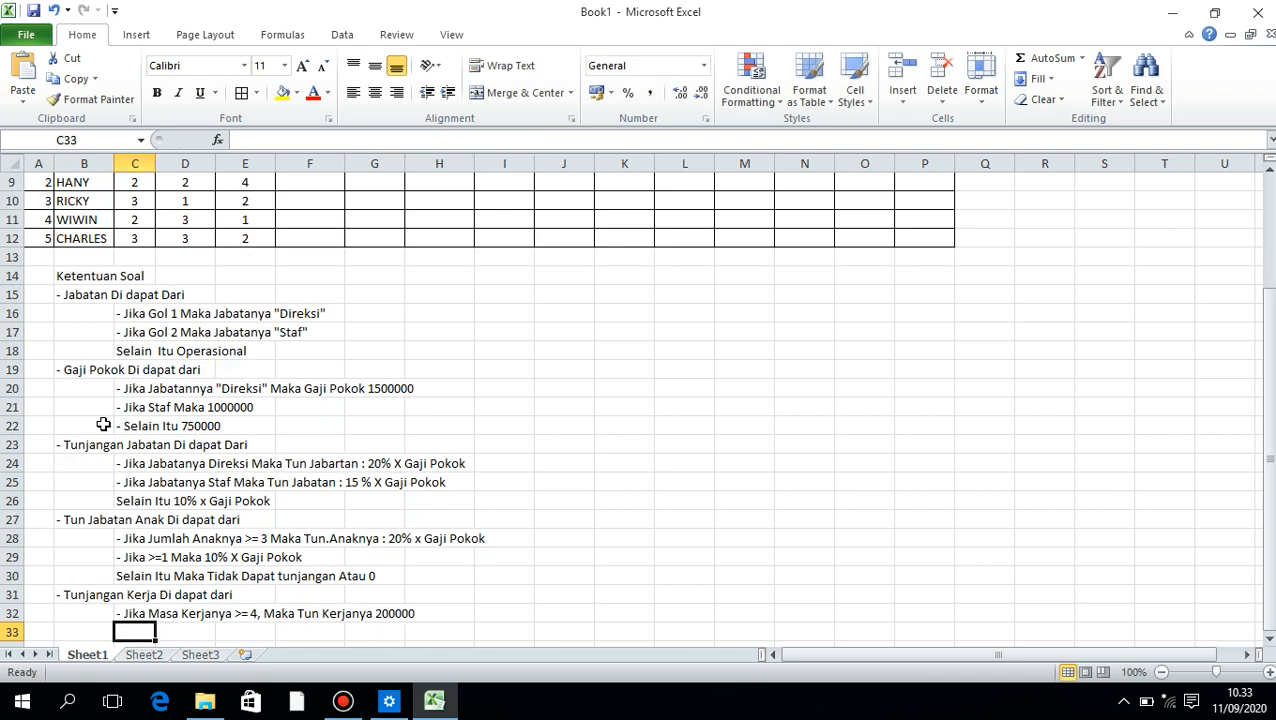
Enter the rule "- Jika >=2 Maka Tun Kerjanya 100000" as text in C33
text(-)
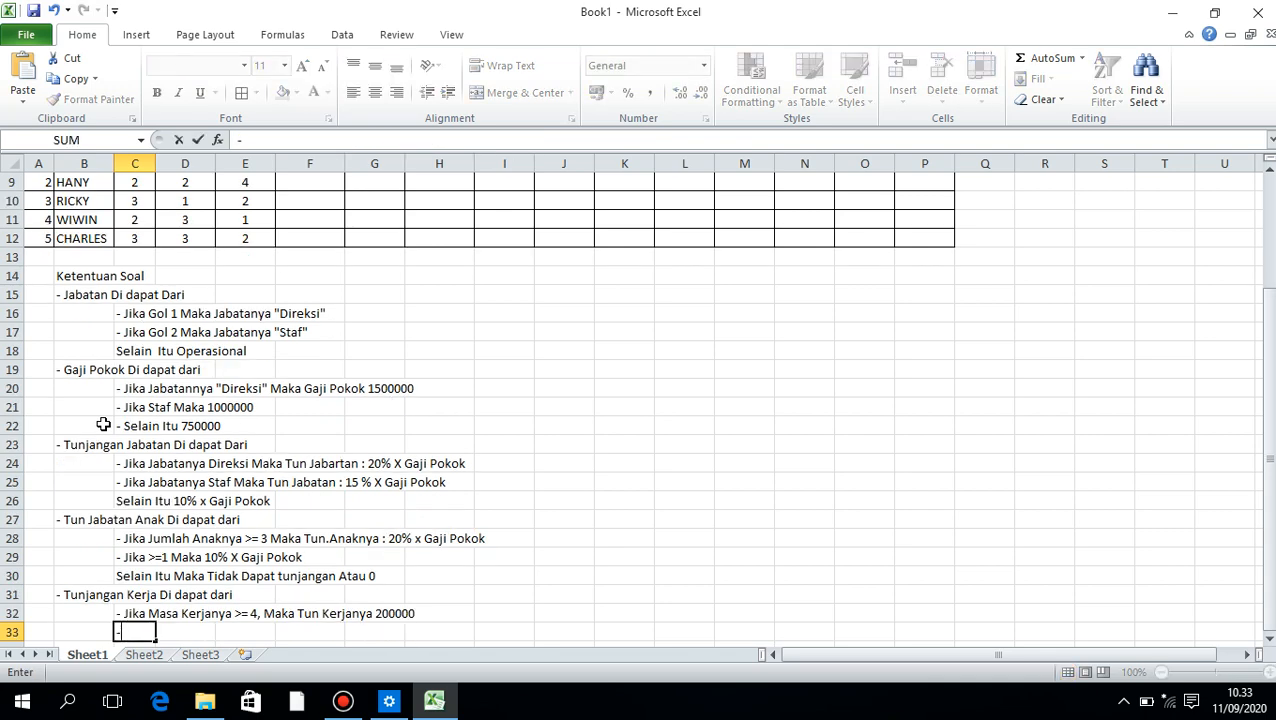
key(BackSpace)
text('- Ji)
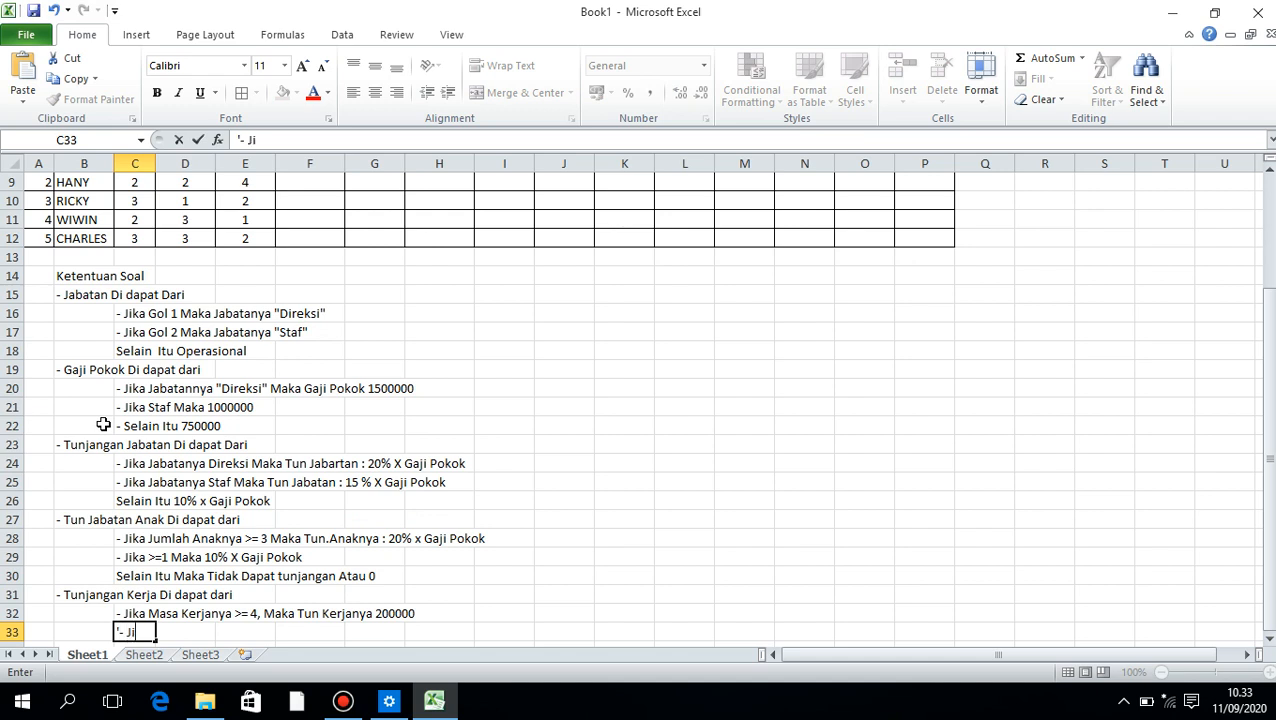
text(ka)
text(Maka)
key(BackSpace)
key(BackSpace)
key(BackSpace)
key(BackSpace)
text(>-)
key(BackSpace)
text(=2 Maka Tu)
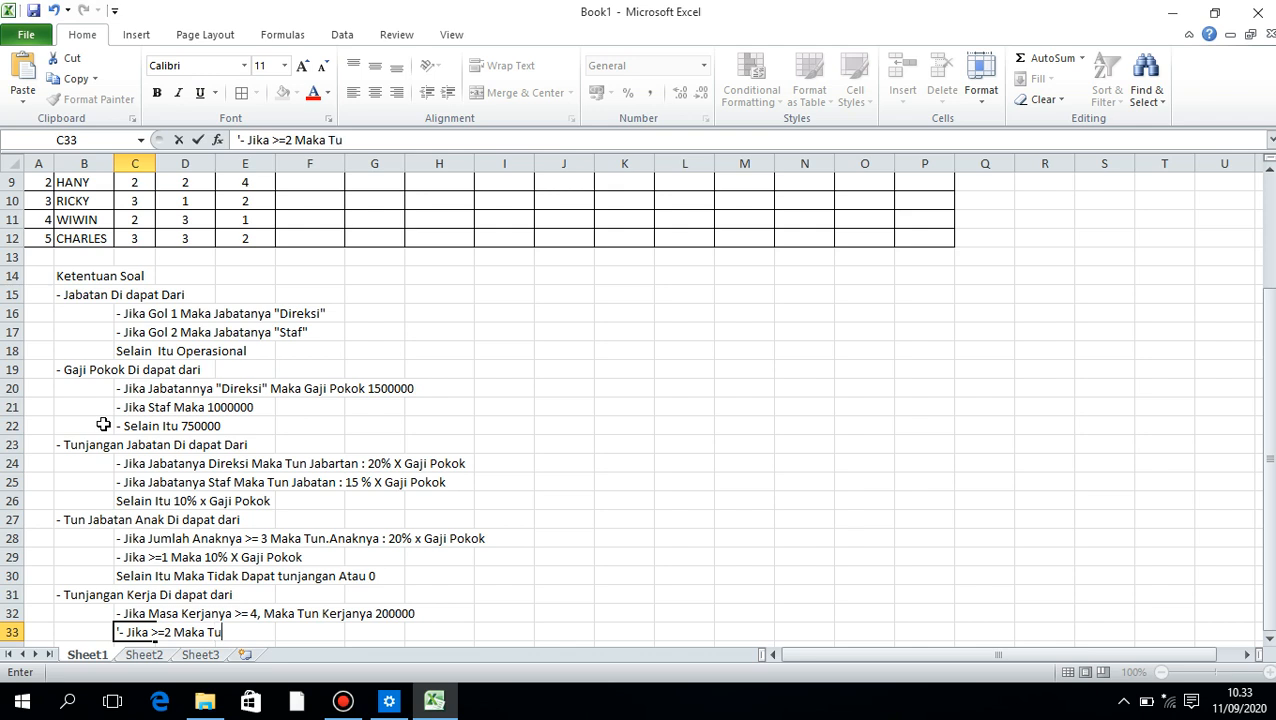
text(n KErjang)
key(BackSpace)
text(ya )
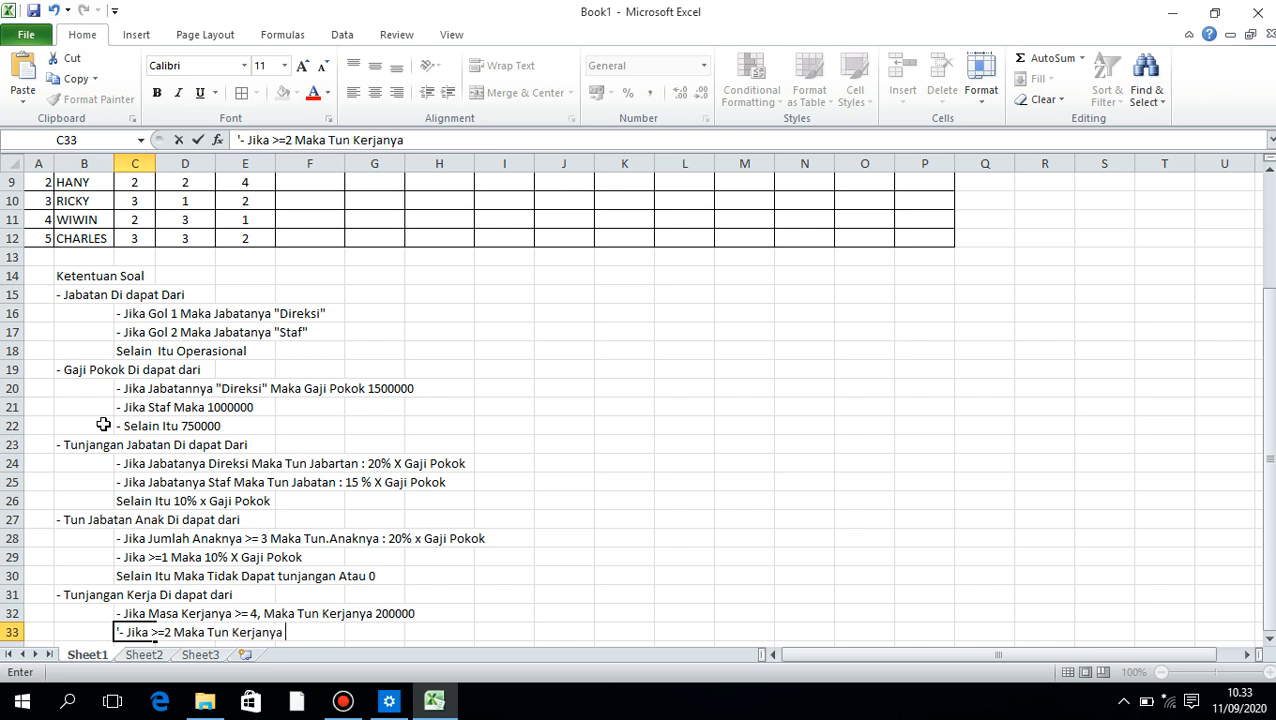
text(100000)
key(Return)
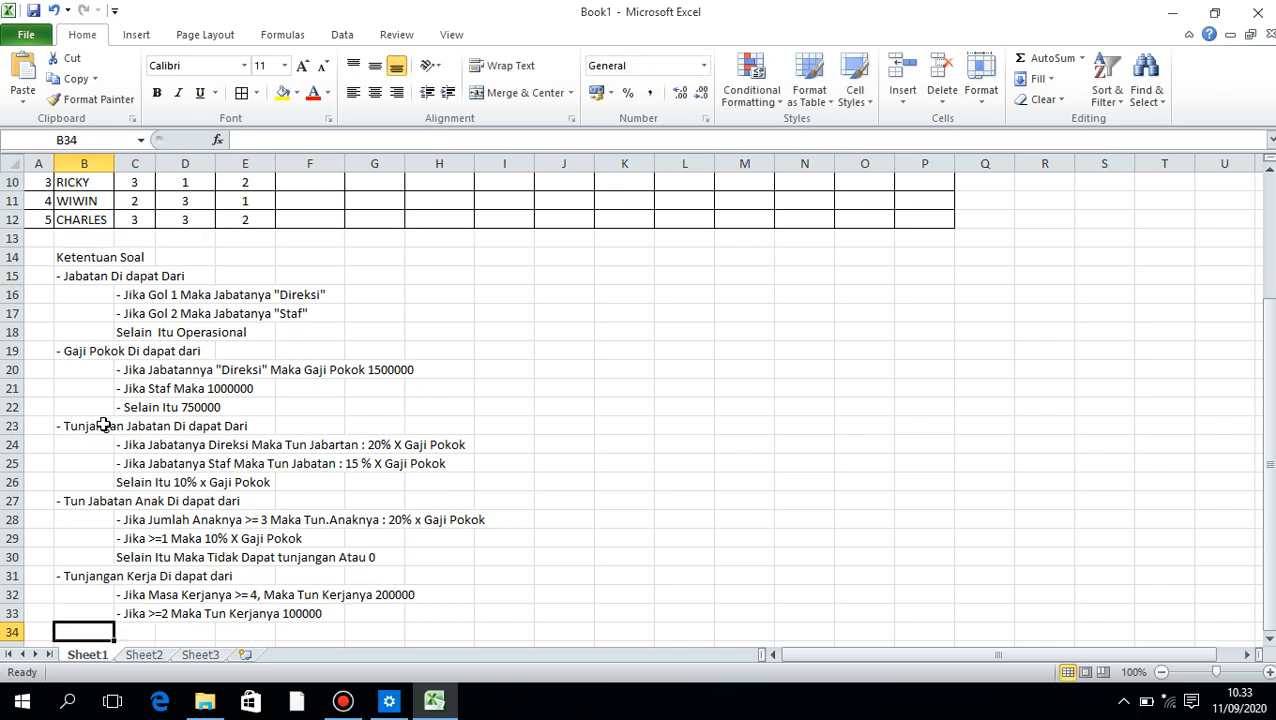
Begin the next entry in B34 as text with a leading dash
text('-)
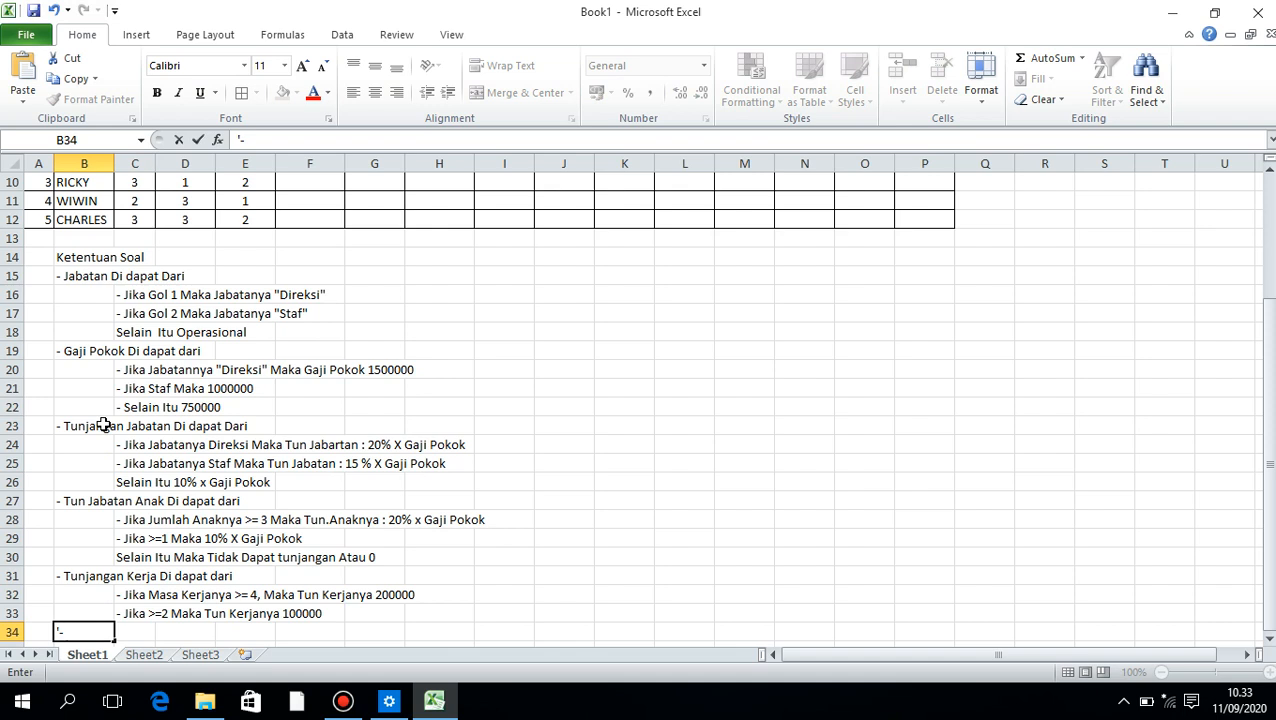
Complete the heading in B34 as "- Gaji Kotor Di dapat dari"
text(Gaji Kotor D)
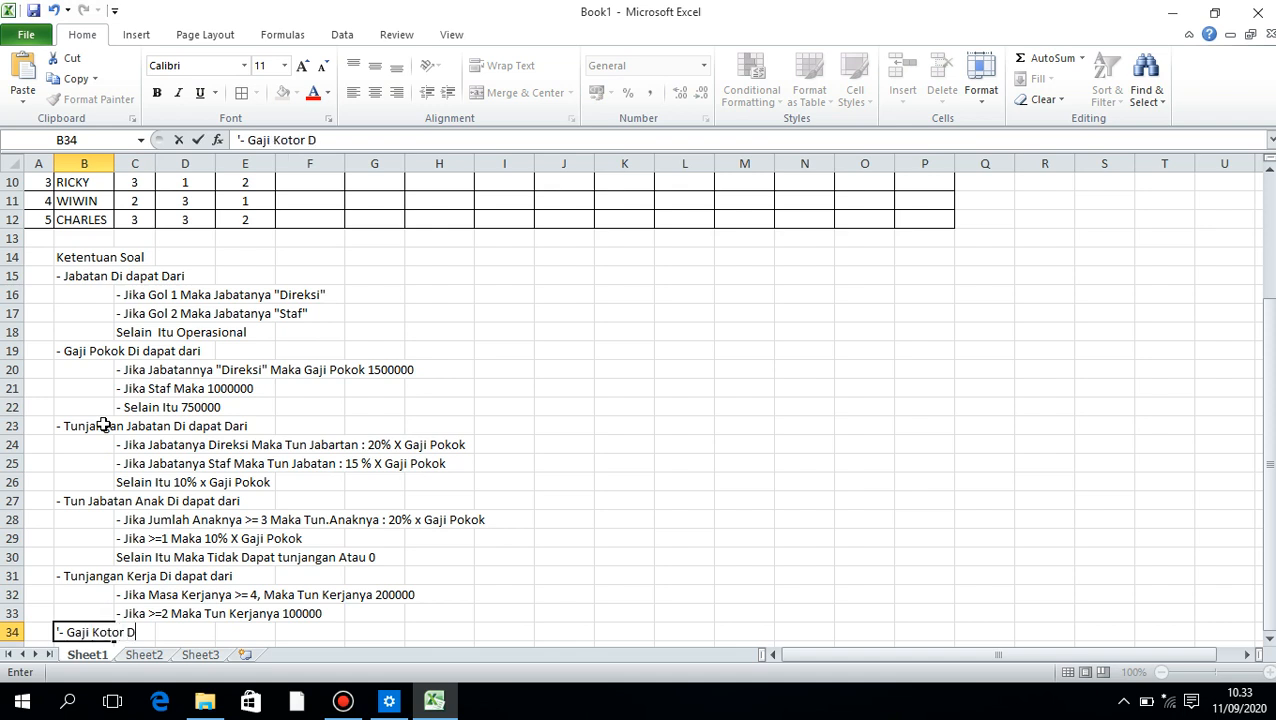
text(i dapat dari)
key(Return)
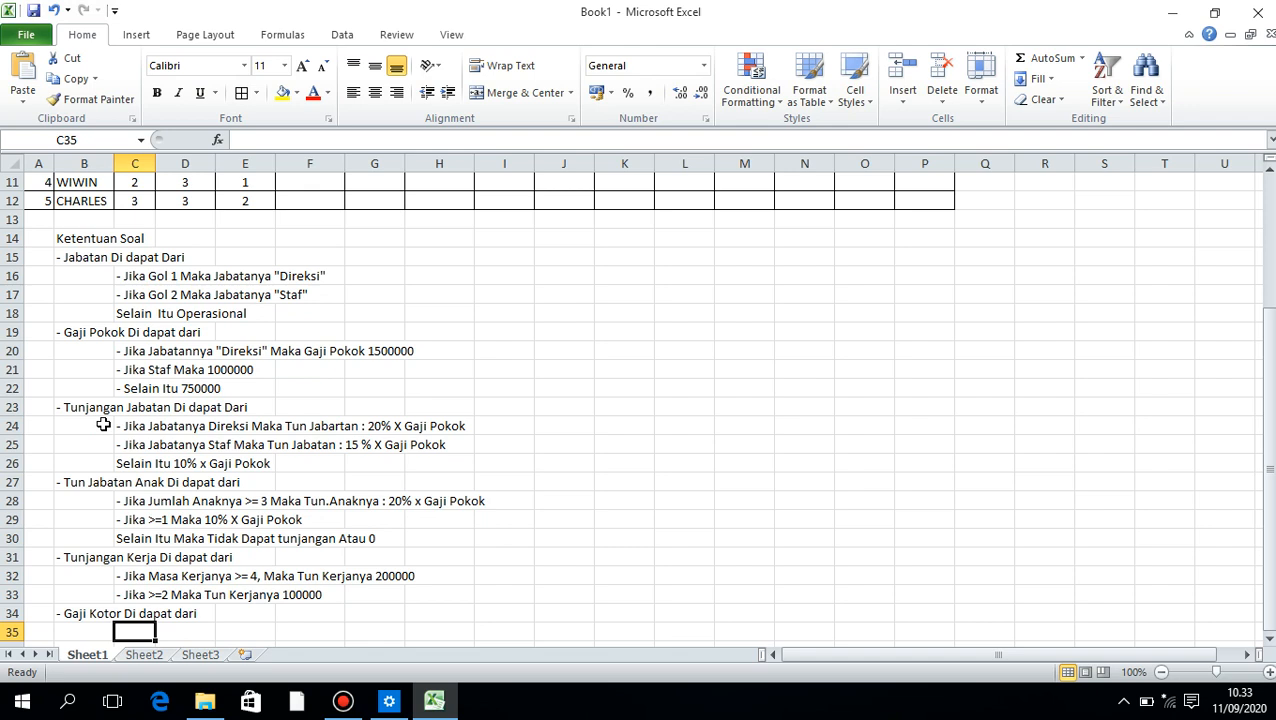
Enter the gross salary rule "- Gaji Pokok + (Tunjangan Jabatan + anak + Kerja)" as text in C35
text('- Gaji P)
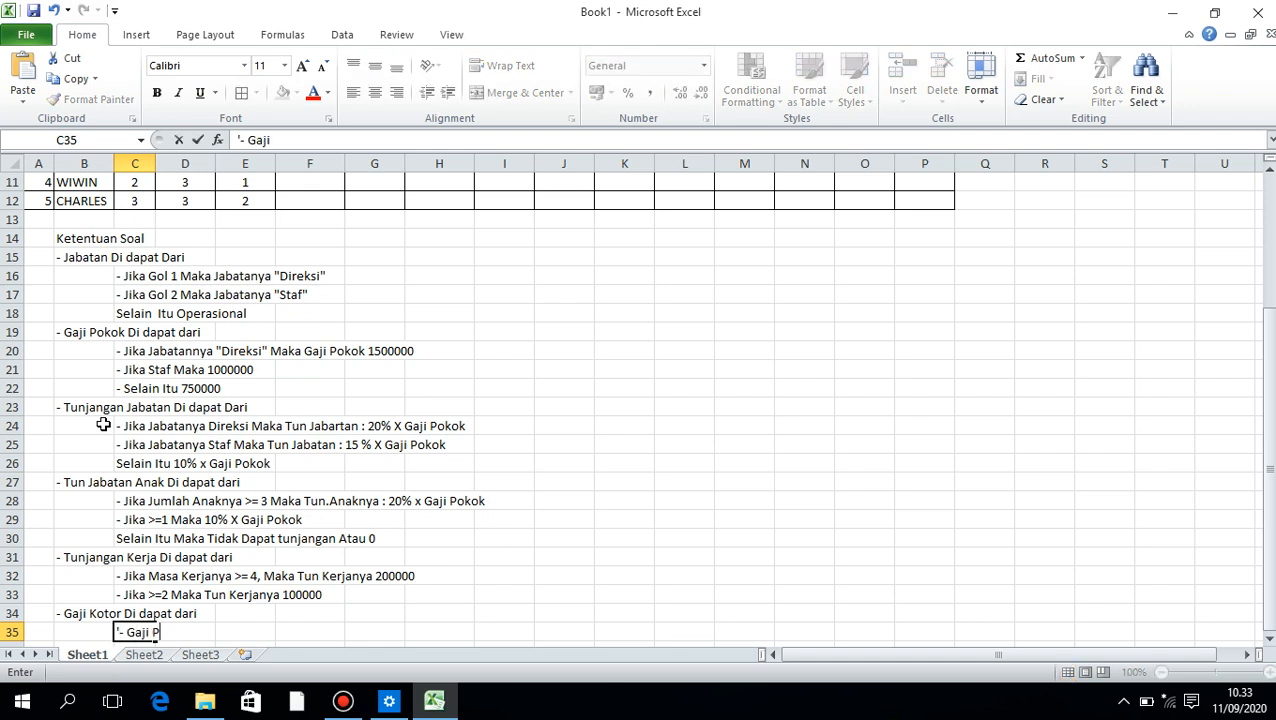
text(okok + (Tunjangan)
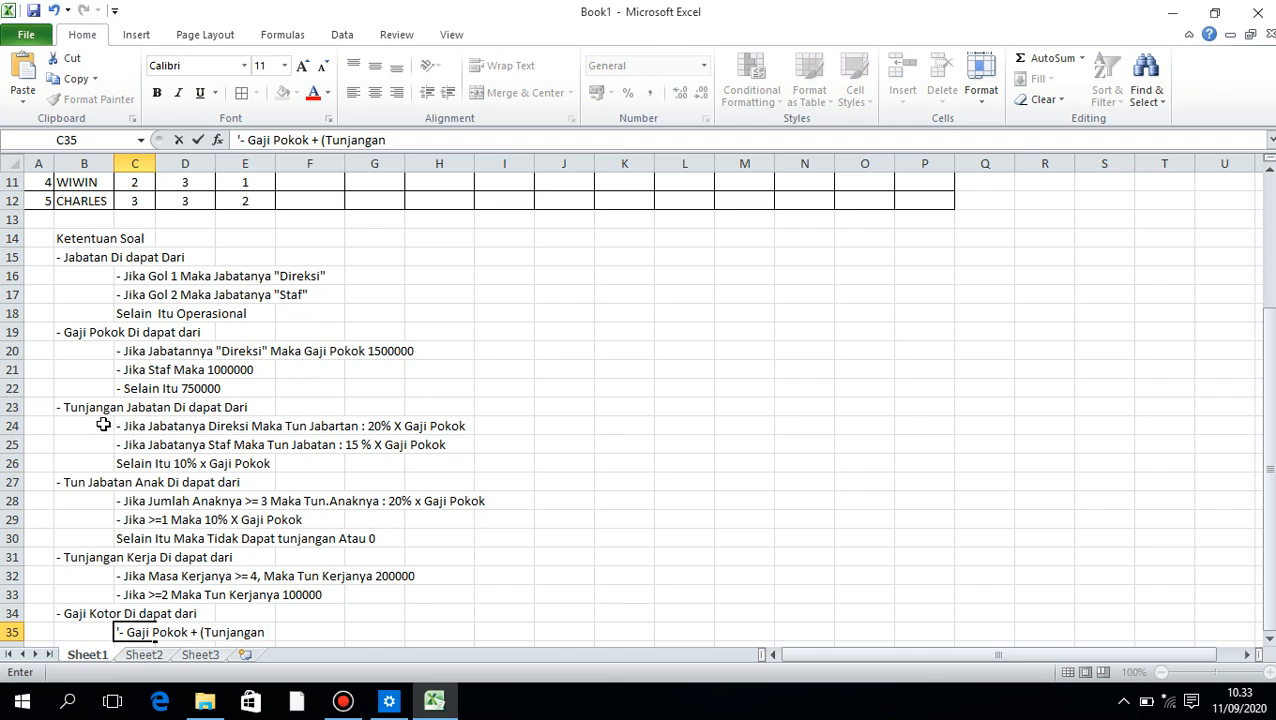
text( Jabatan)
text( +)
text(T)
key(BackSpace)
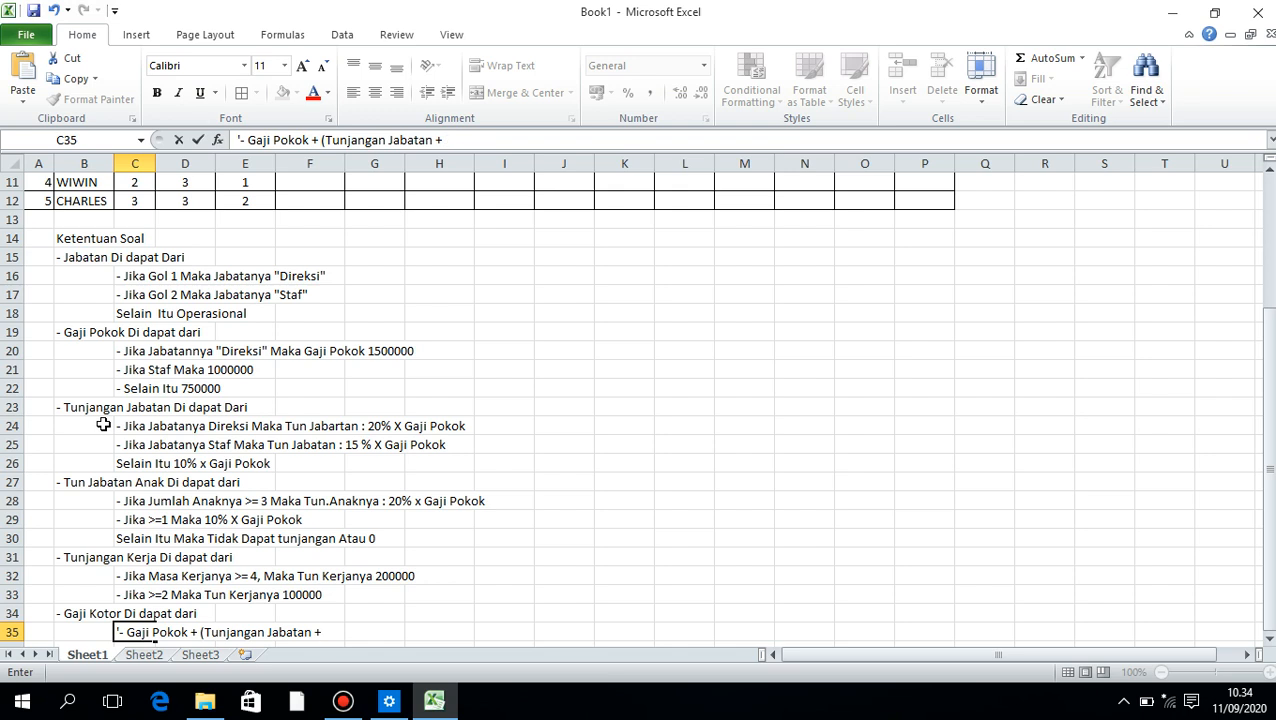
text(anak)
key(BackSpace)
text(ak + Kerja)
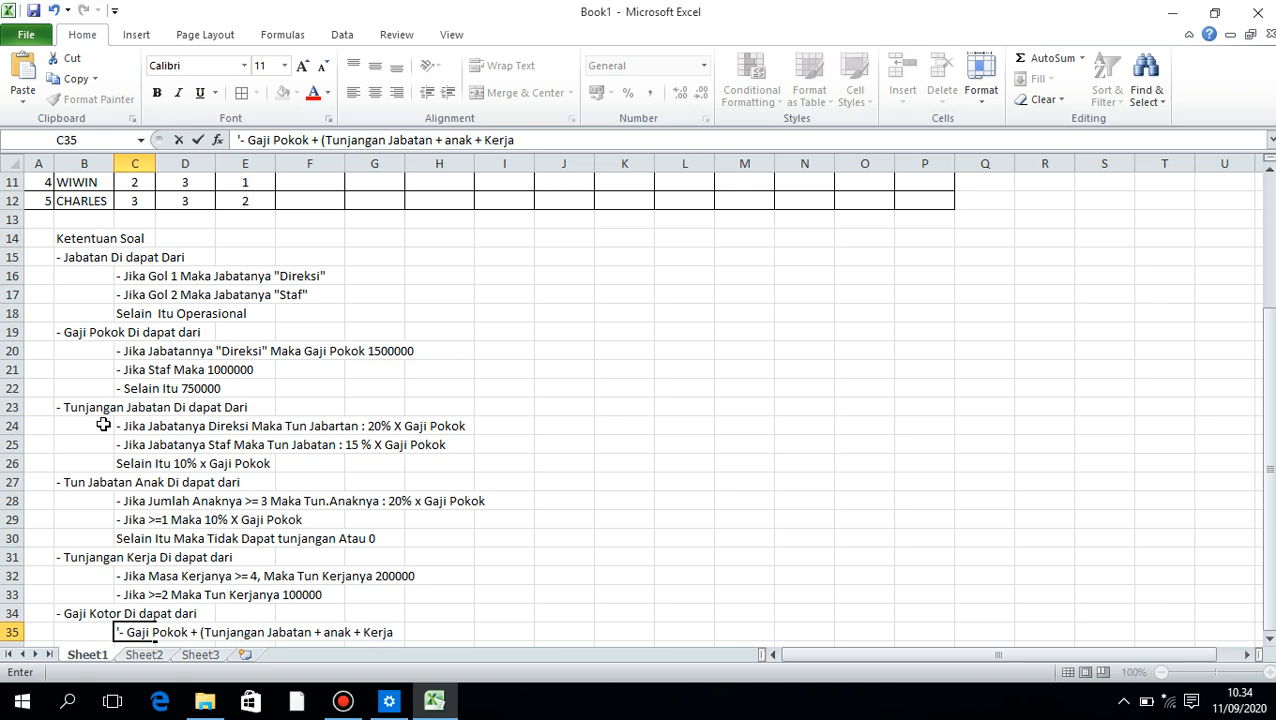
text())
key(Return)
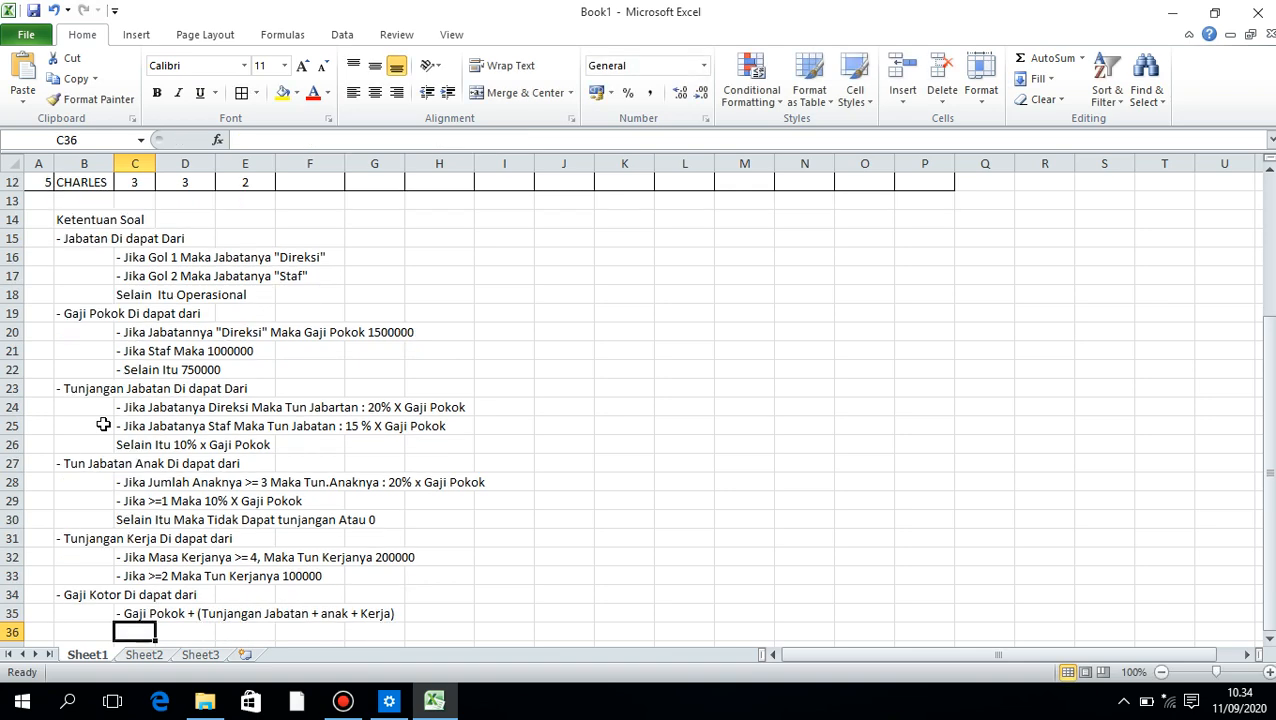
key(Left)
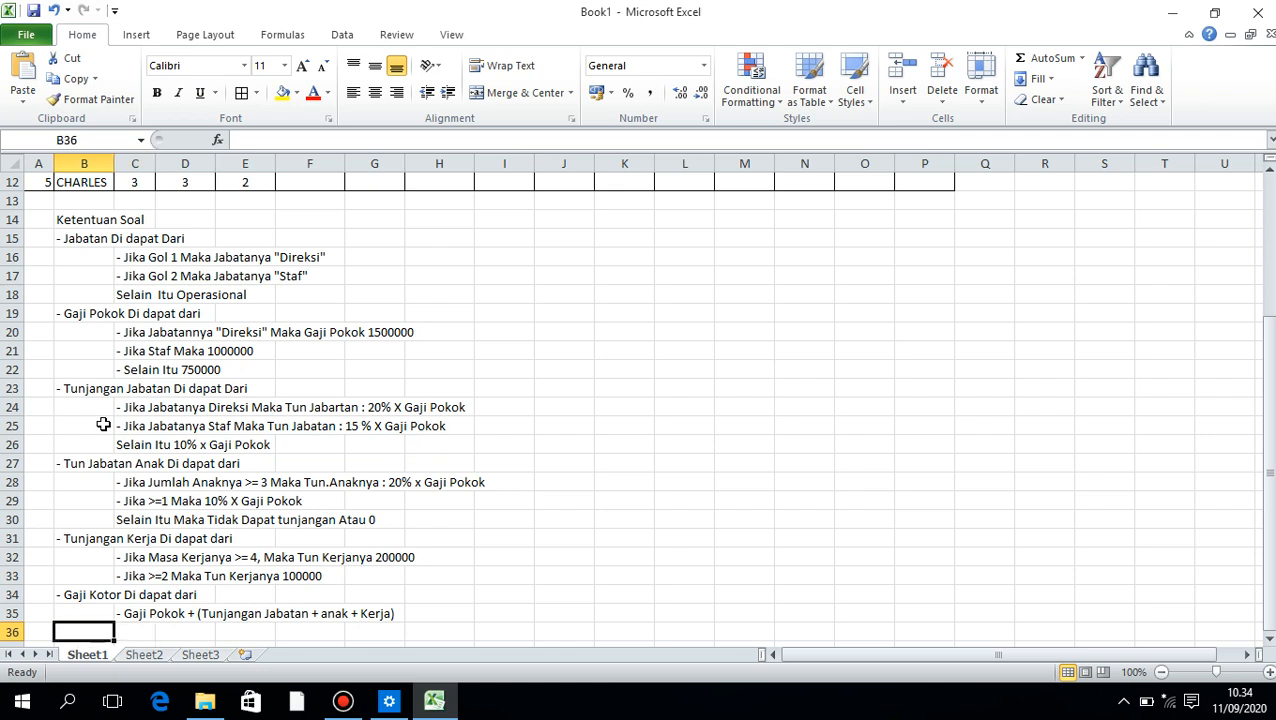
text(=)
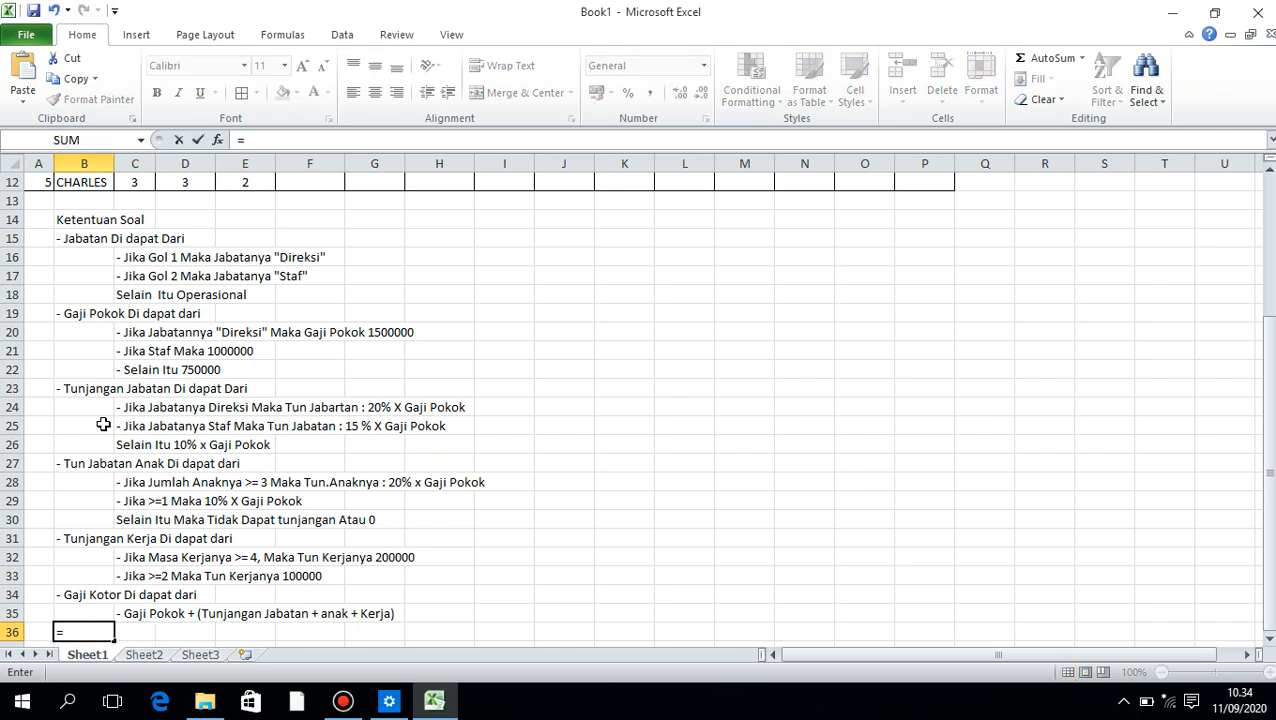
text(H28)
key(BackSpace)
key(BackSpace)
key(BackSpace)
key(BackSpace)
Enter the heading "- Potongan Astek Di dapat dari" as text in B36
text('- Po)
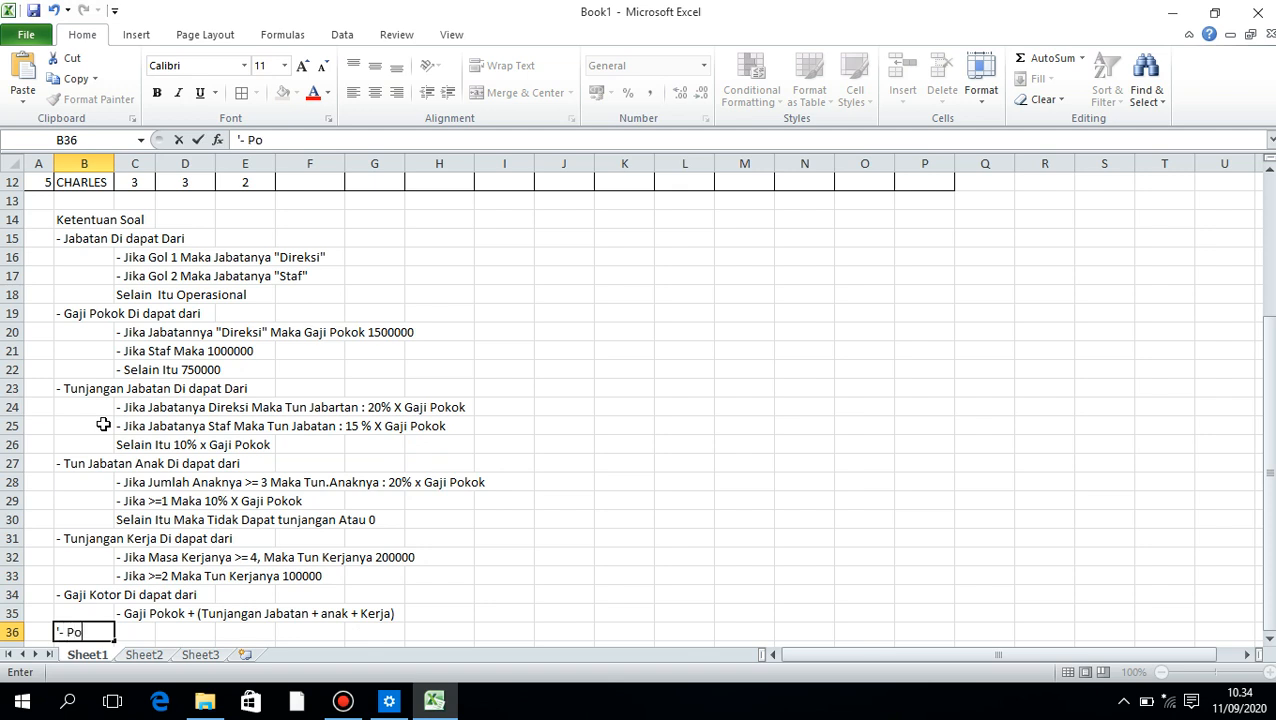
text(tongan)
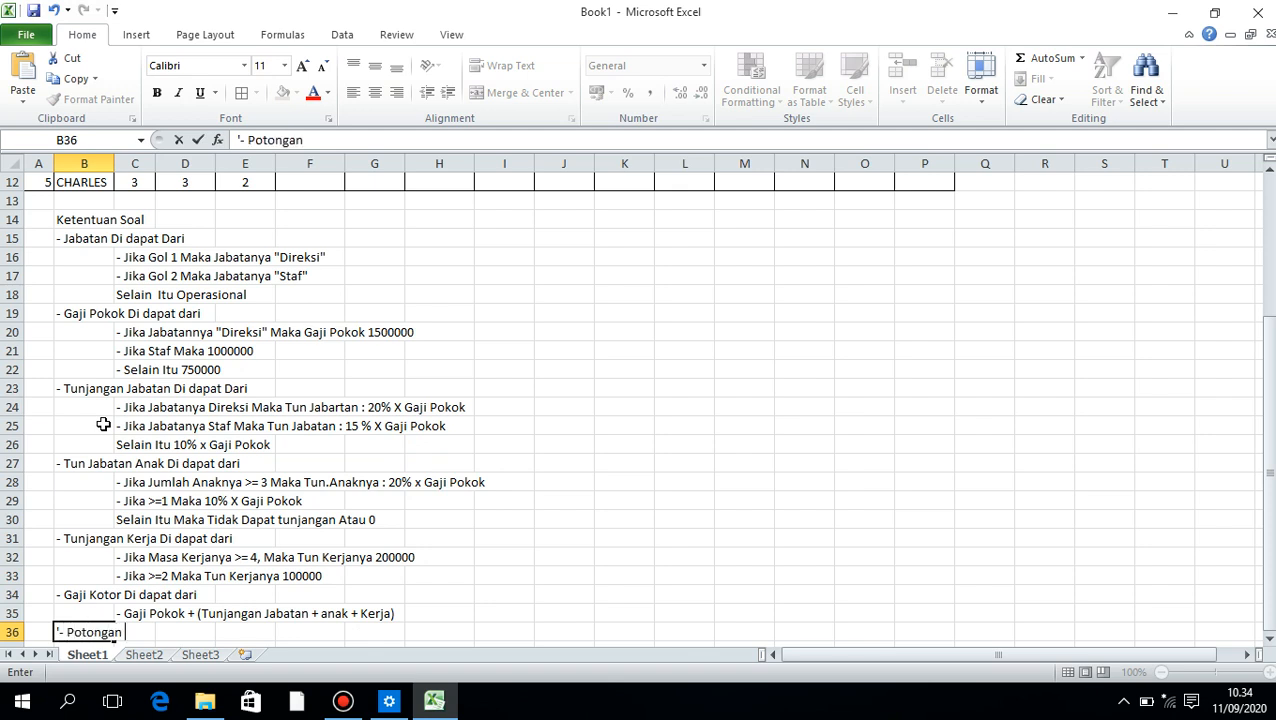
text( Astek Di dapat dati)
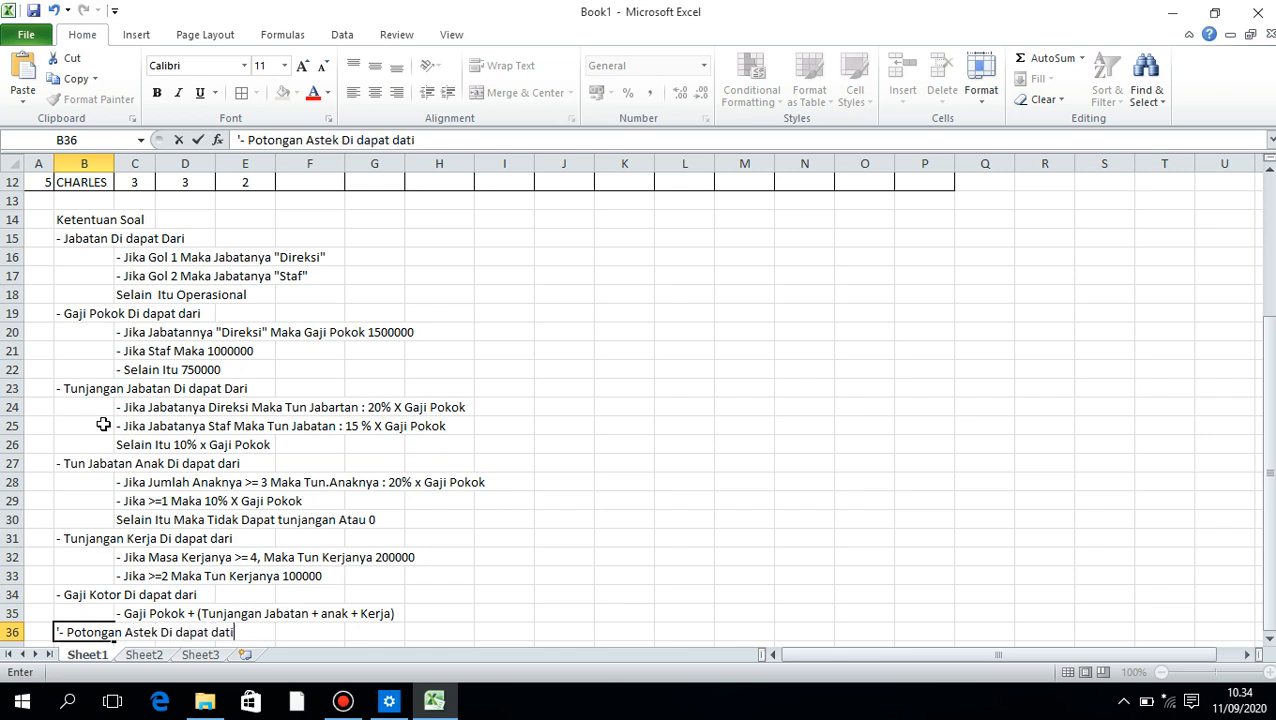
key(BackSpace)
key(BackSpace)
text(ri)
key(Return)
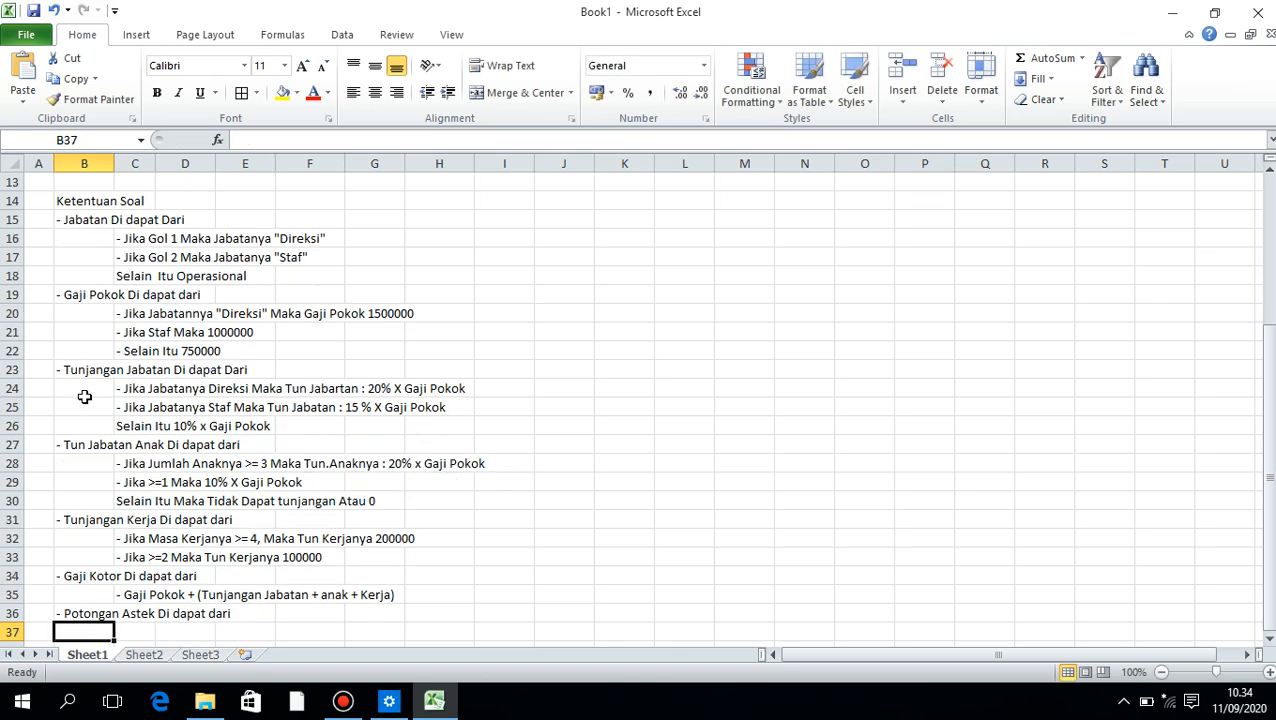
Enter the Astek deduction rule "Gaji Kotor Di kali 3%" in C37
key(Tab)
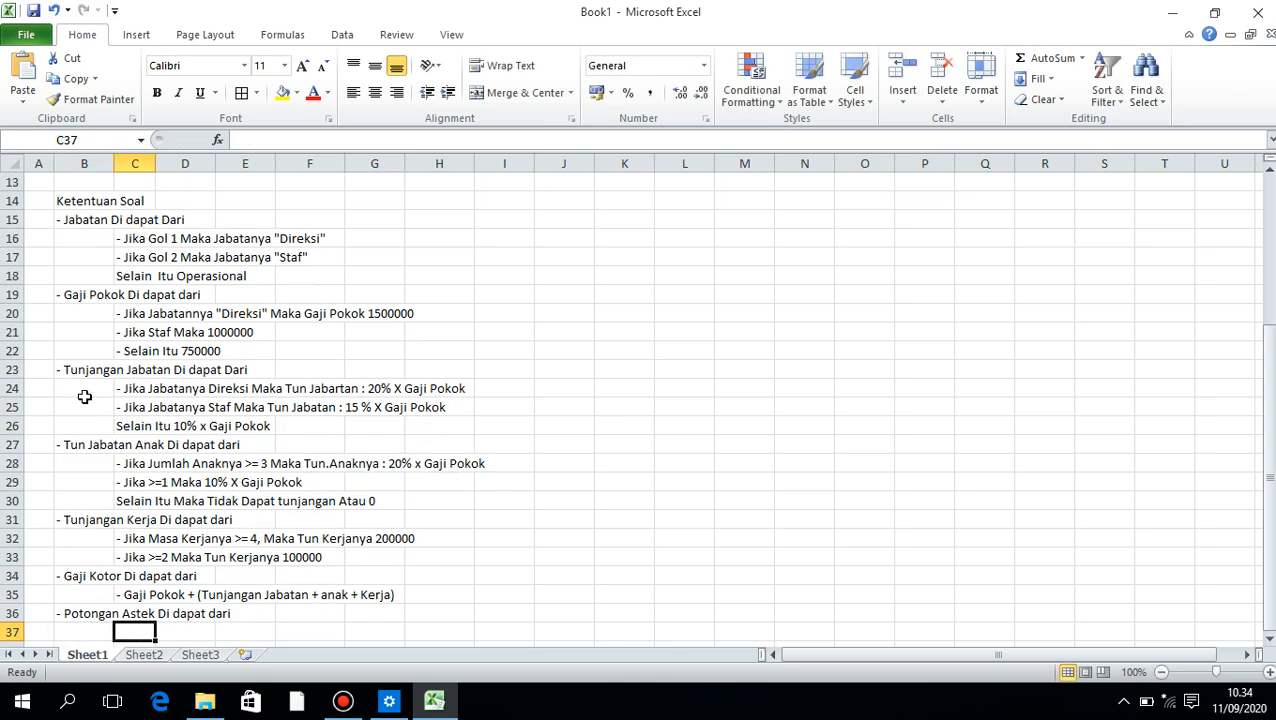
text(G)
text(aji)
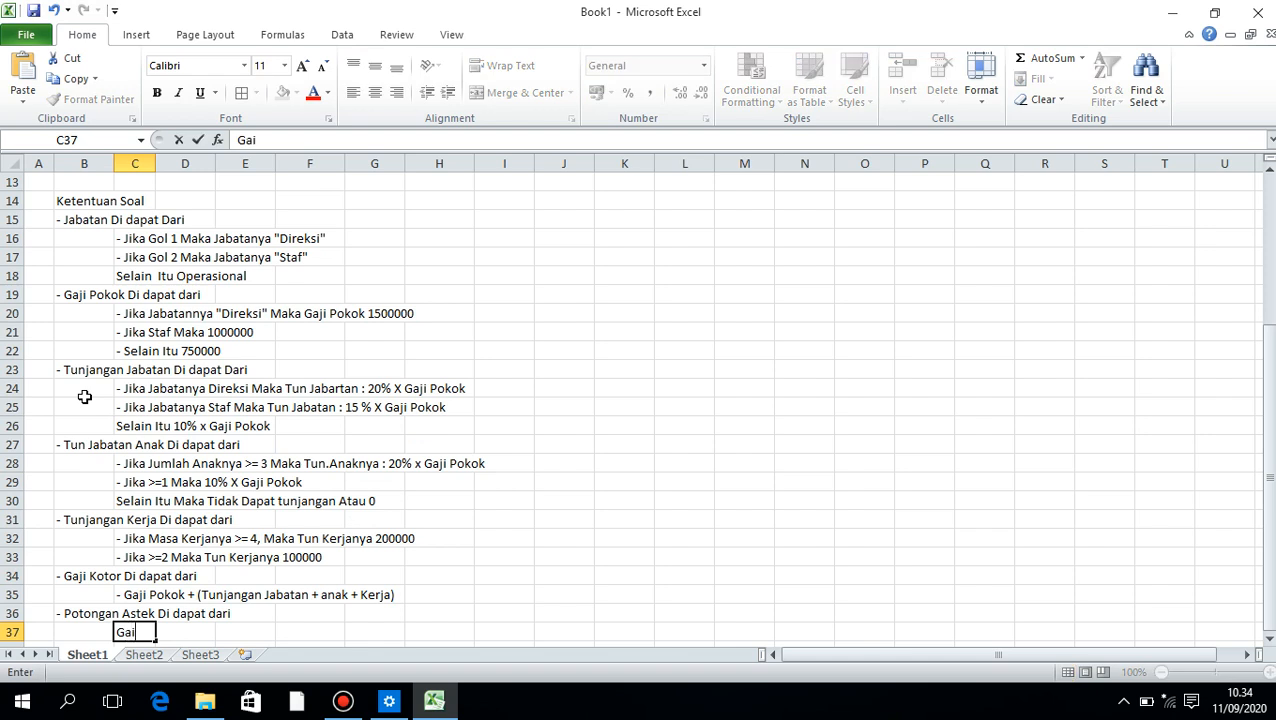
key(BackSpace)
text(ji Kotor Di kali 3%)
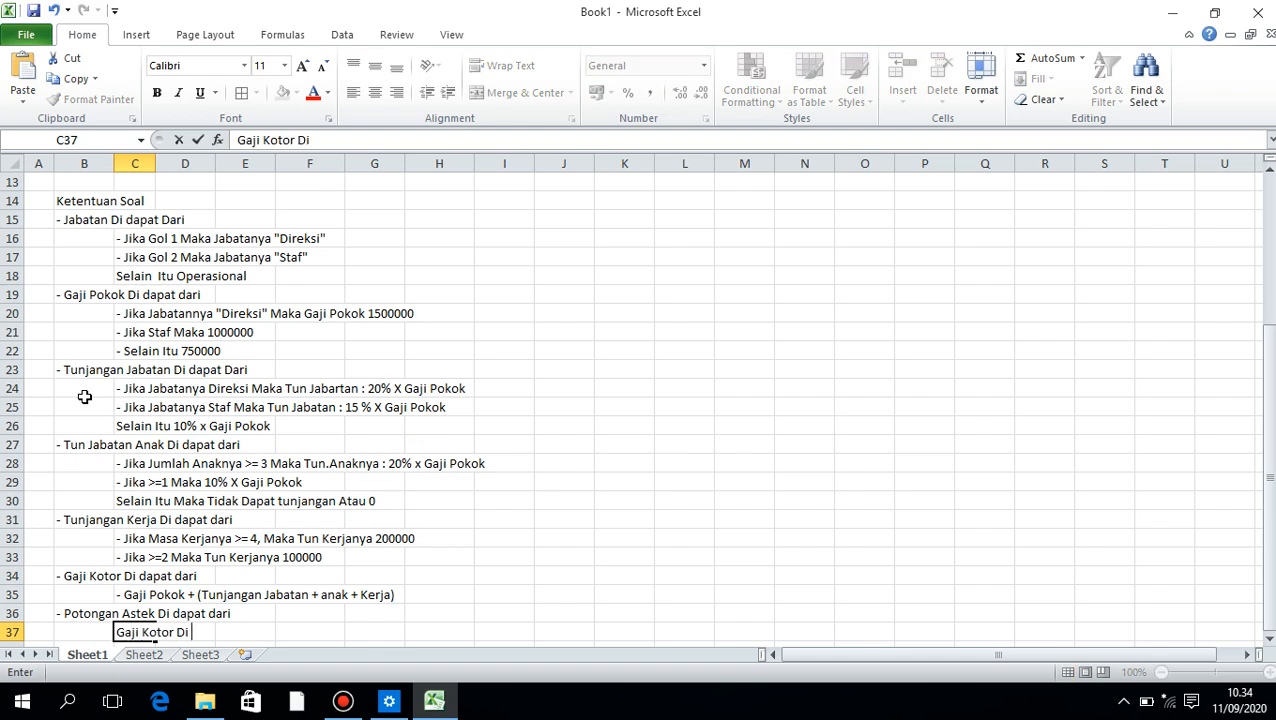
key(Return)
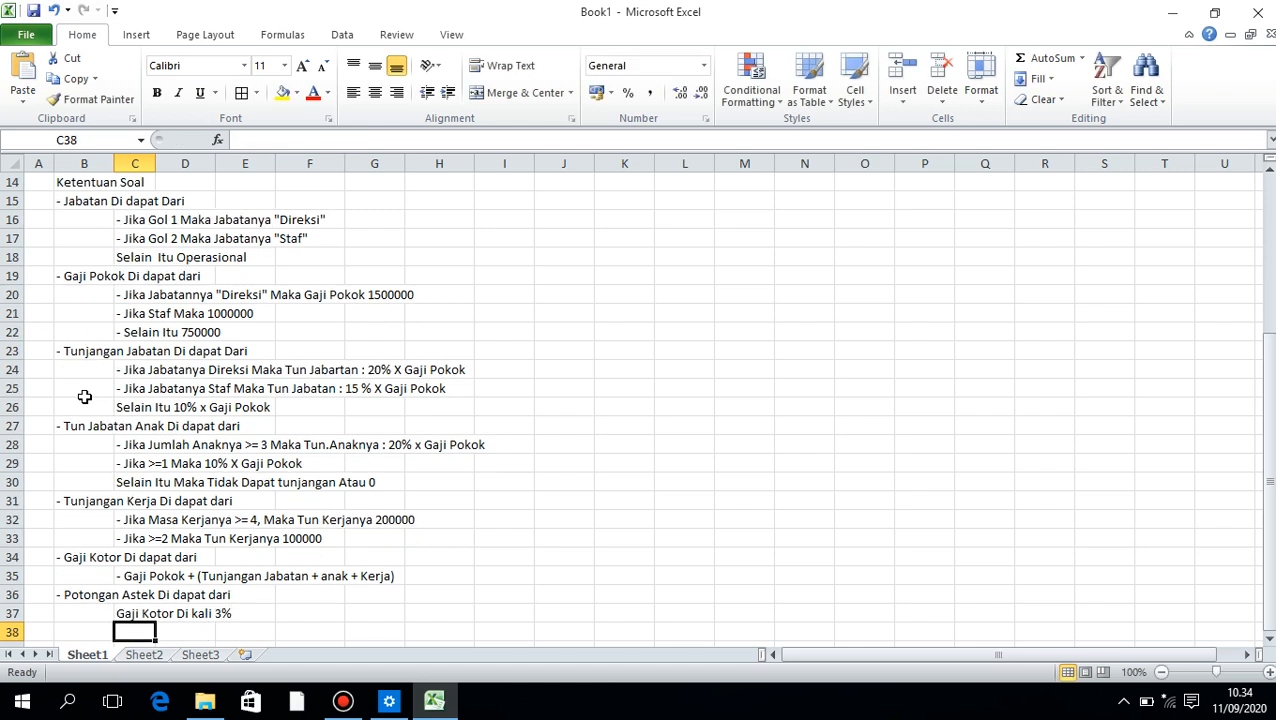
Enter the heading "- Potongan Askes Di dapat dati" as text in B38
key(Left)
text('- Potongan)
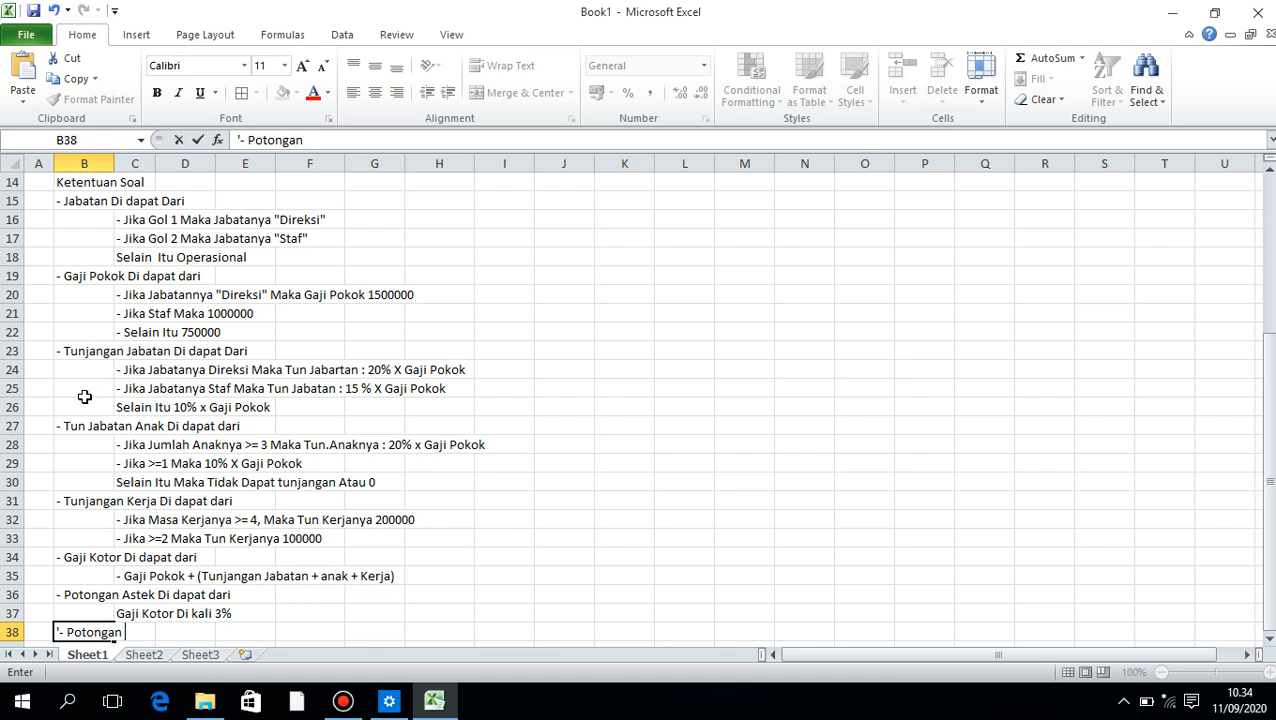
text( Askers Di dapat)
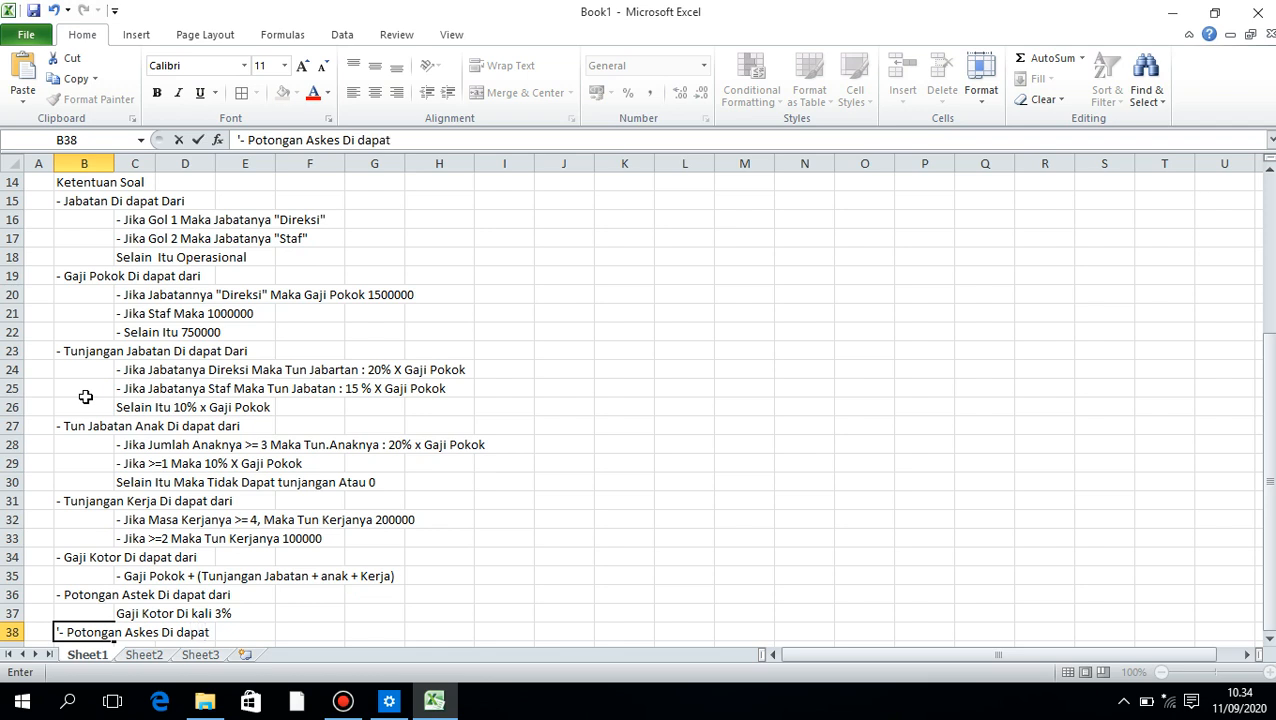
text( dati)
key(Return)
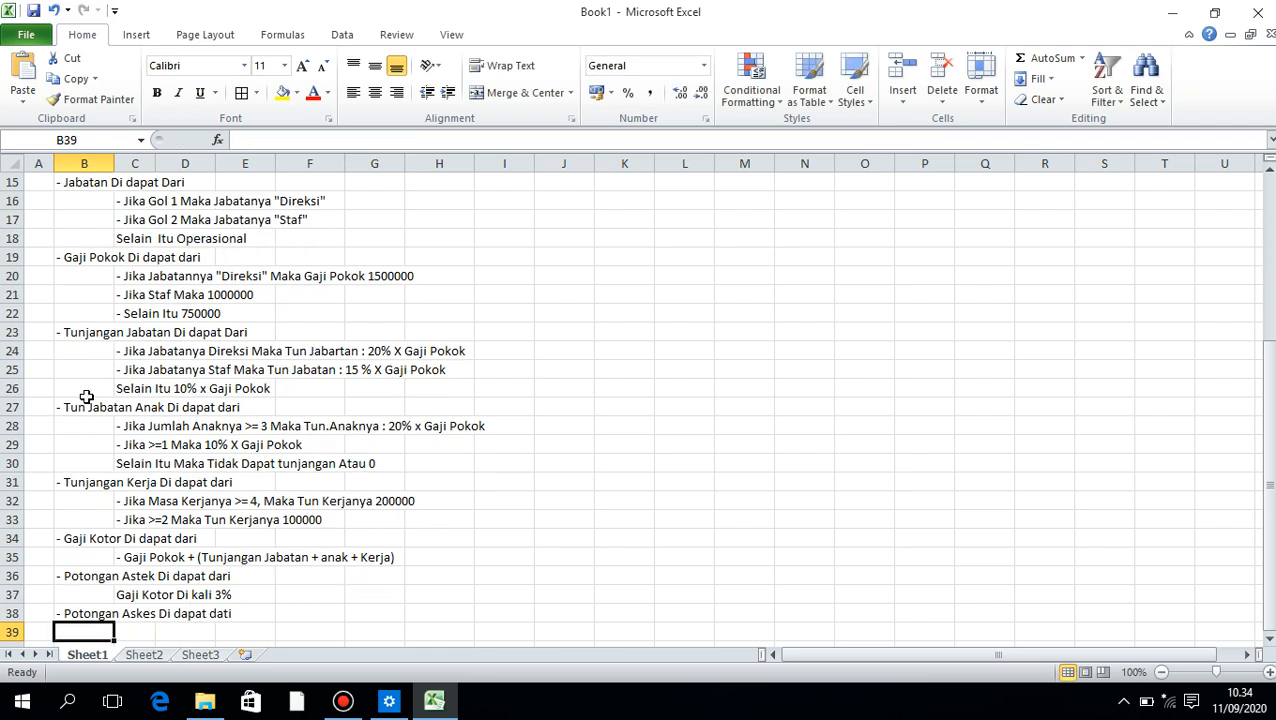
Enter the Askes deduction rule "Gaji Kotor Di Kali 1 %" in C39
key(Right)
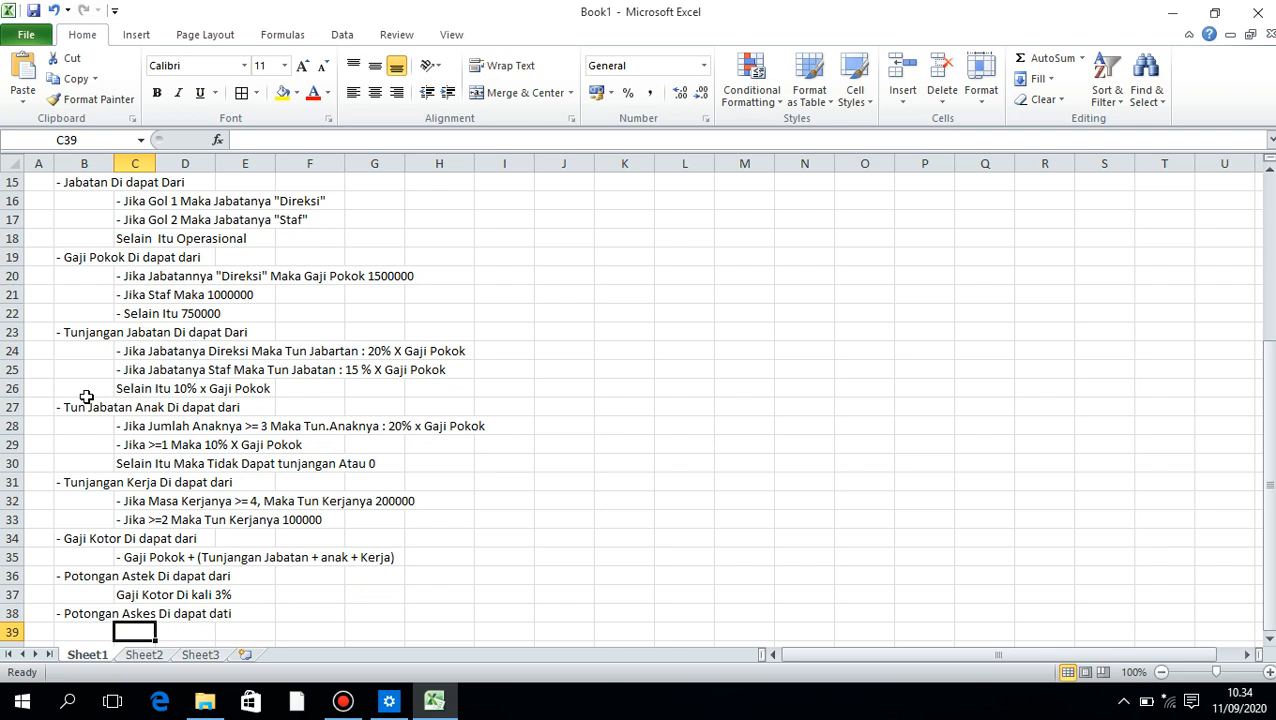
text(Gaji )
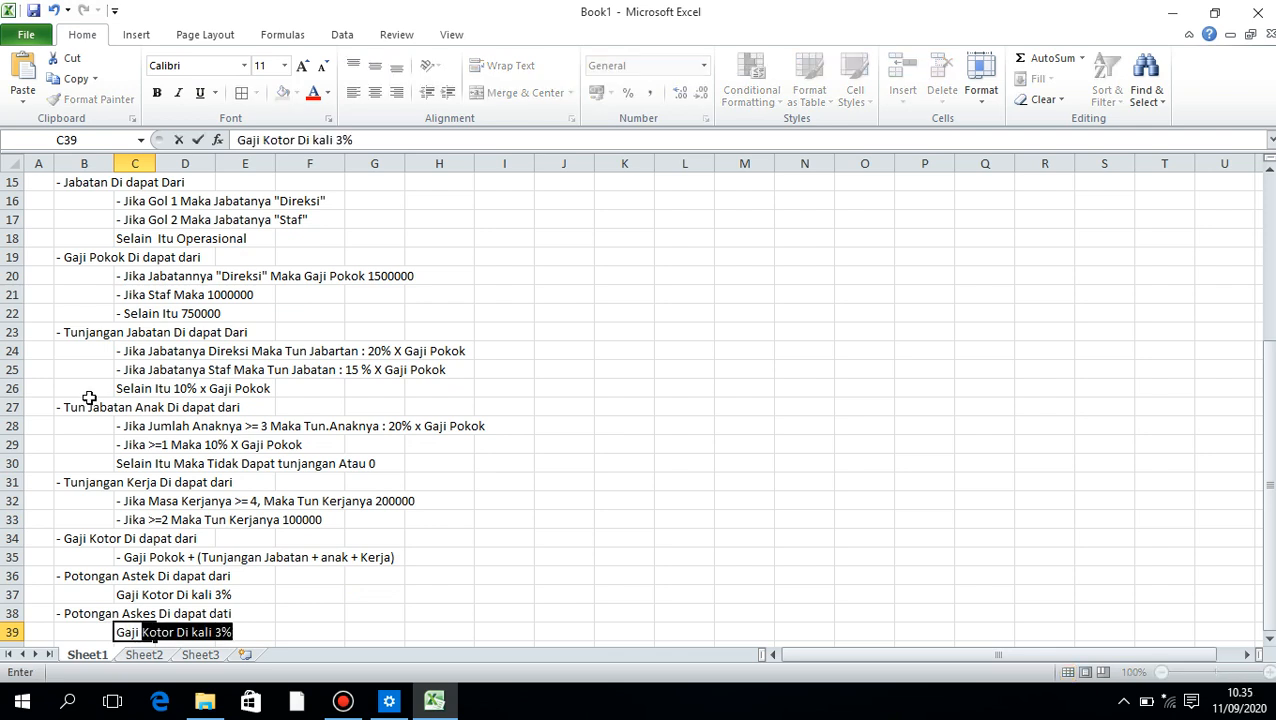
text(Kotor Di )
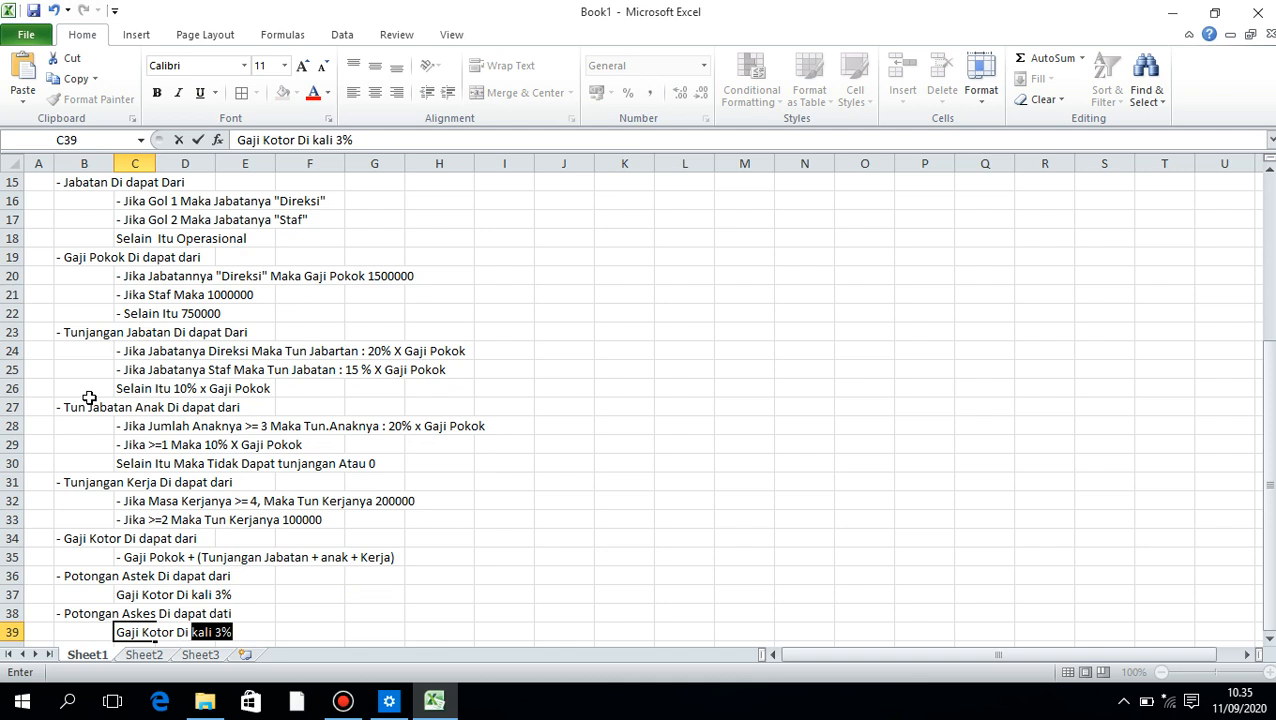
text(Kali 1 %)
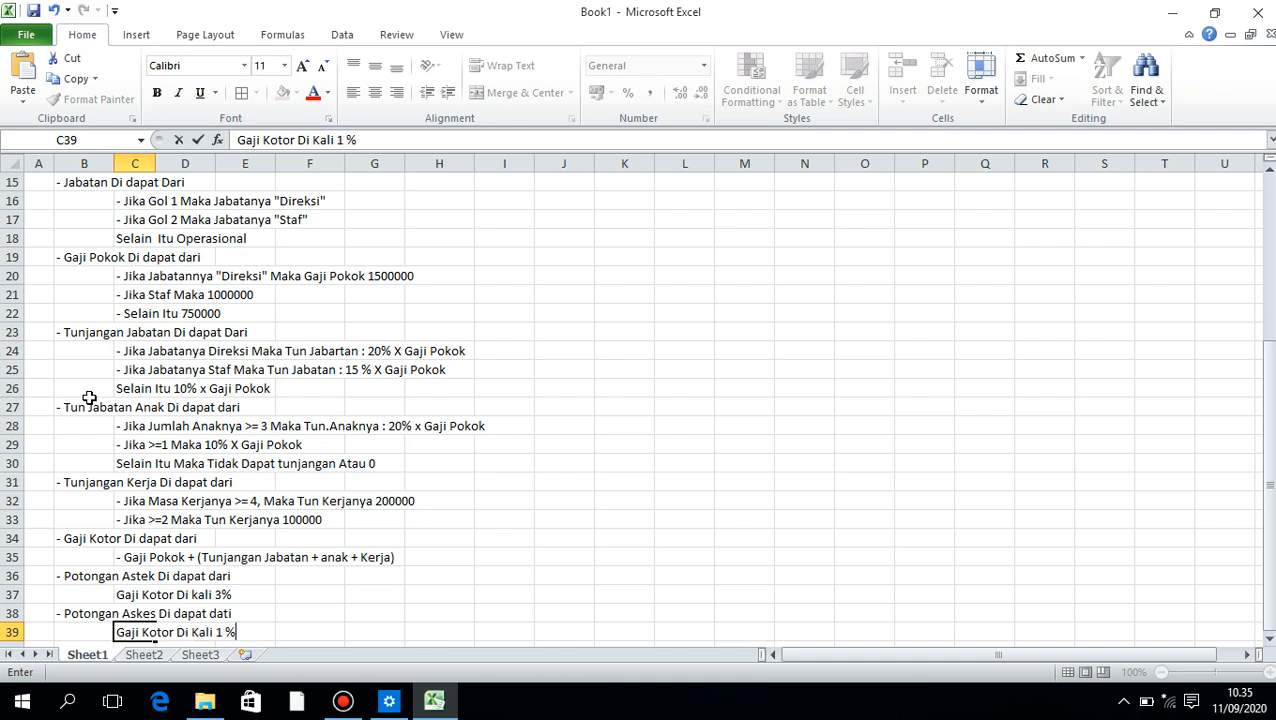
key(Return)
Enter the heading "- Potongan PPH di dapat dari" as text in B40
key(Left)
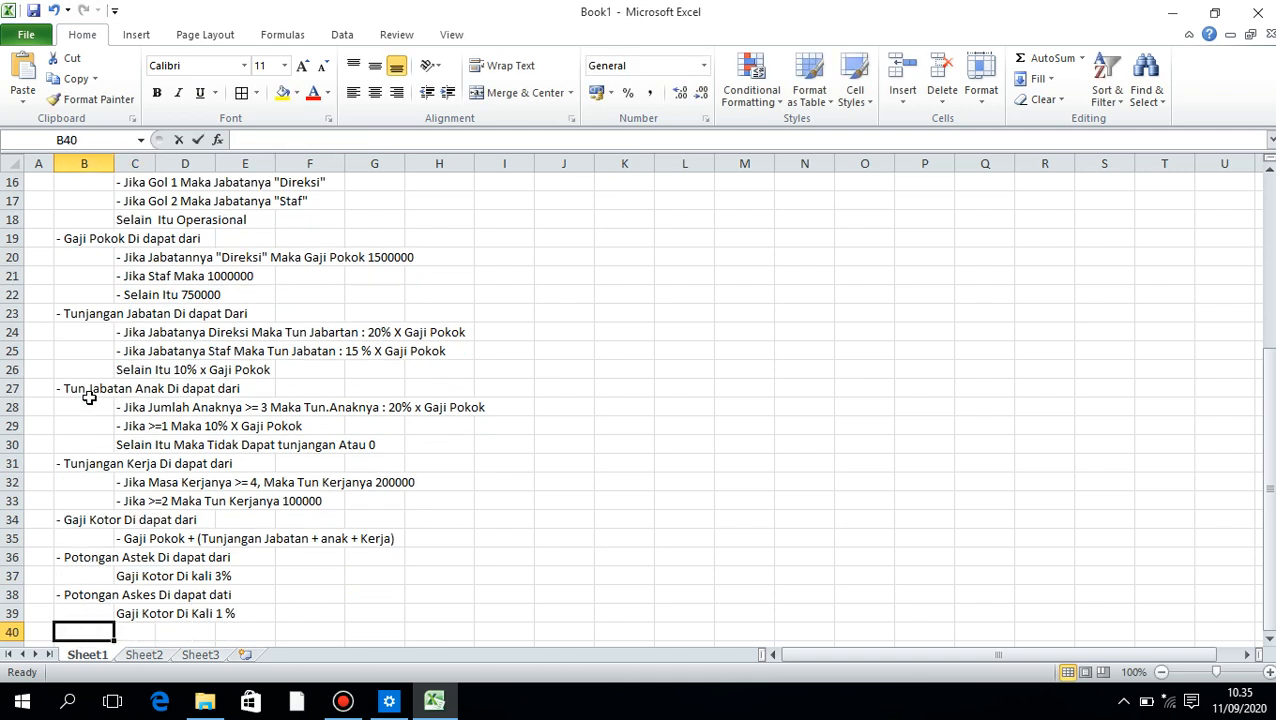
text('- Potonga)
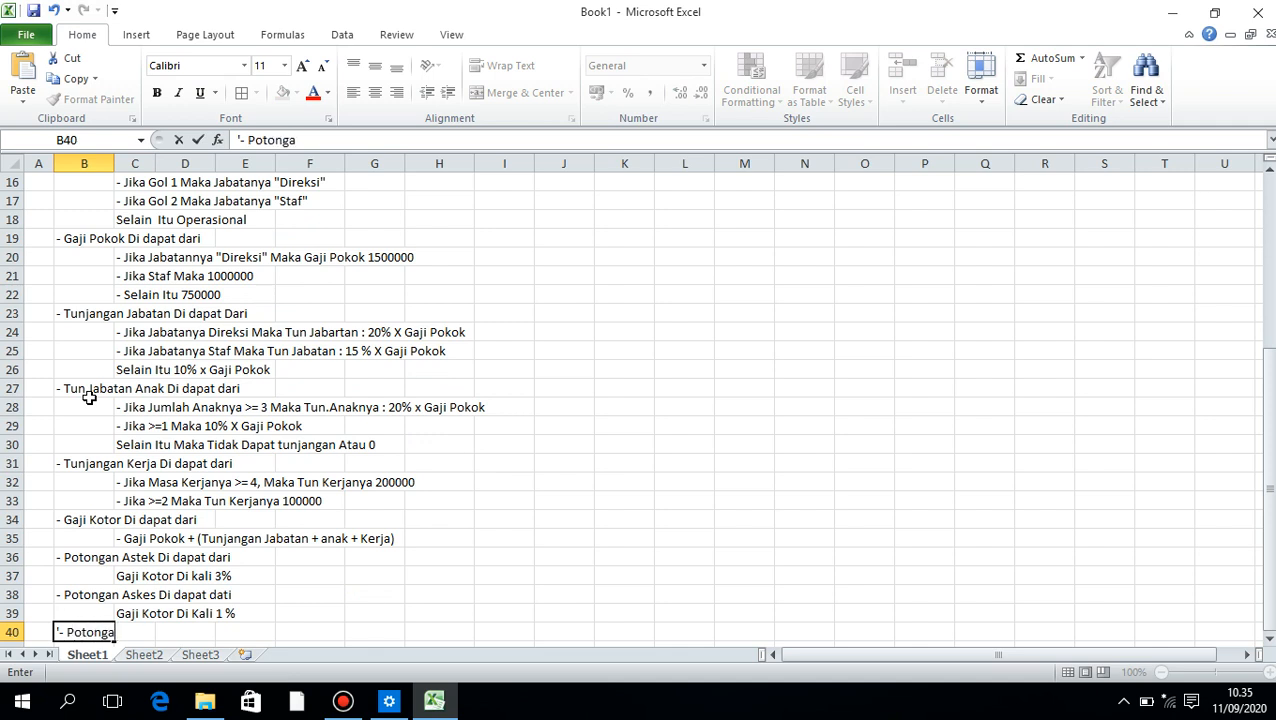
text(n PPH di dapat )
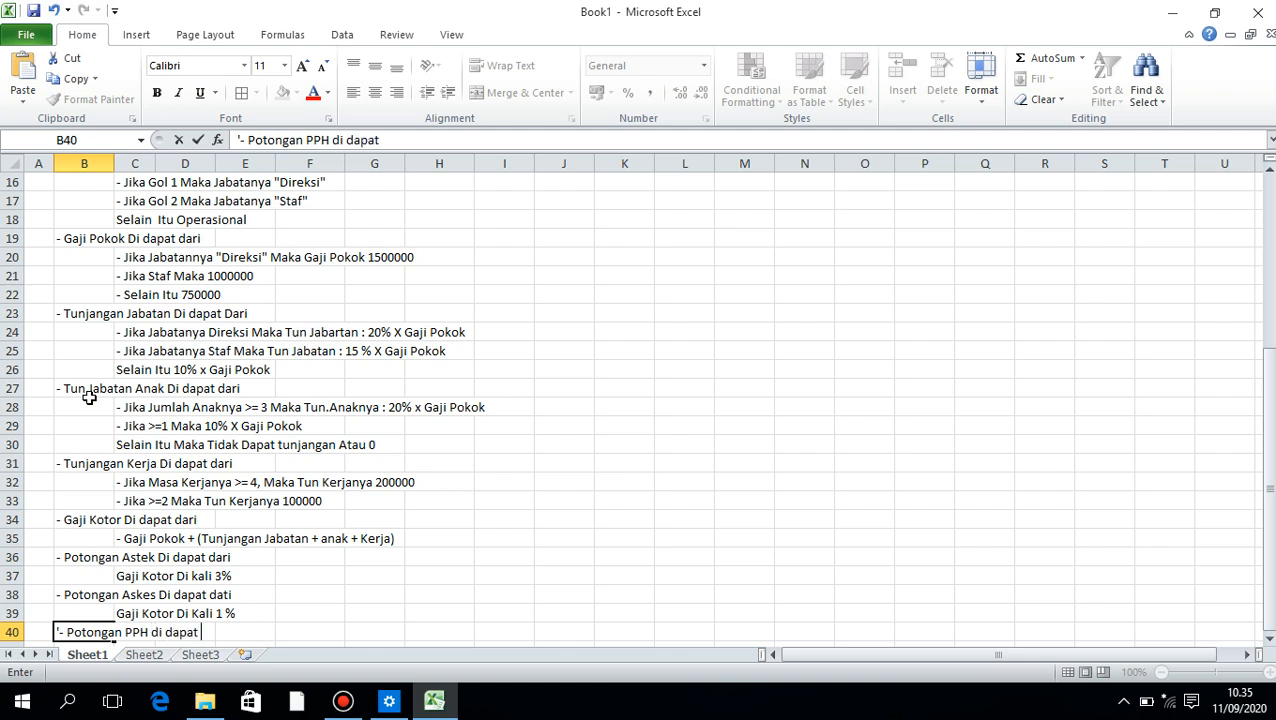
text(dari)
key(Return)
Enter the PPH deduction rule "Gaji Kotor * 2,5%" in C41
key(Right)
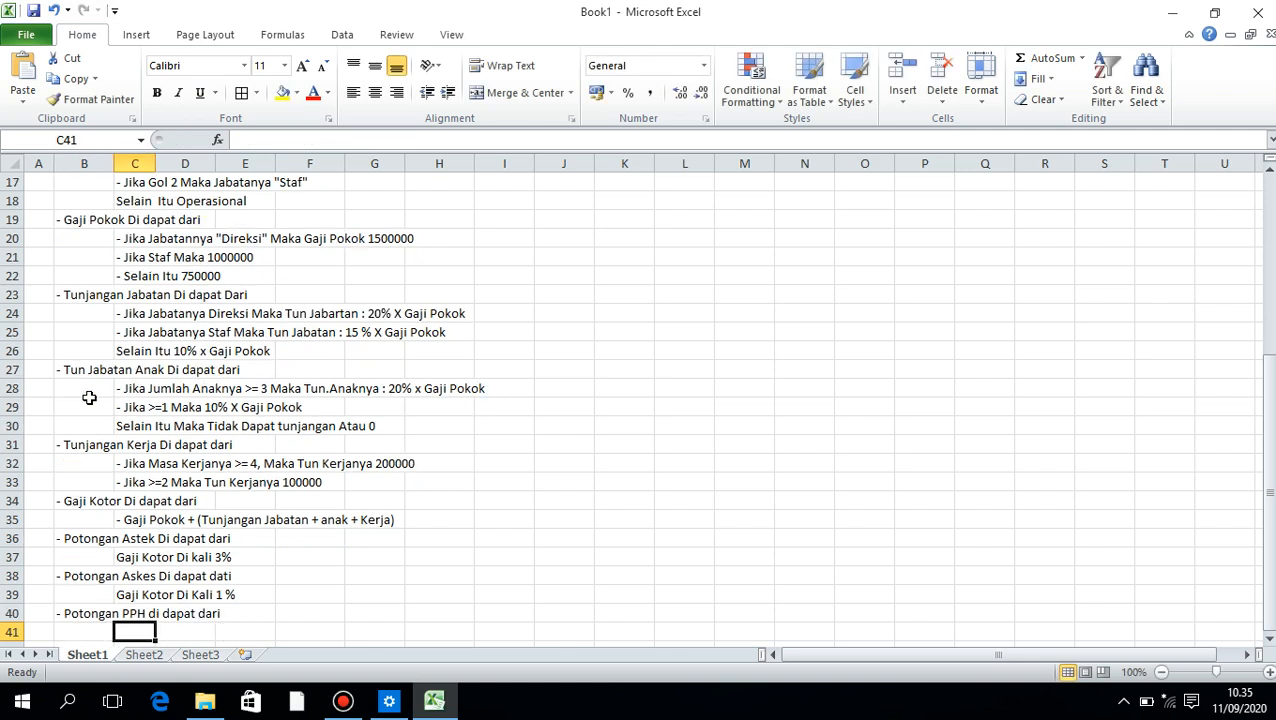
text(Gaji Kotor )
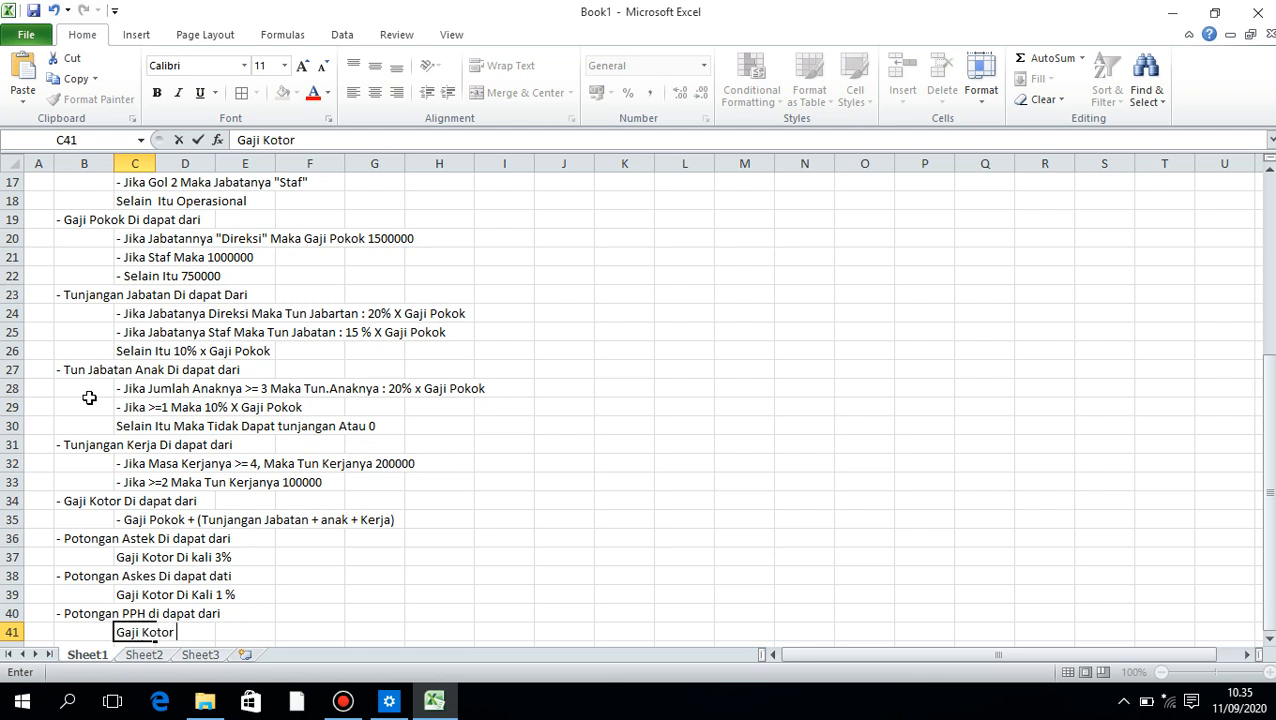
text(* 2,5%)
key(BackSpace)
text(5%)
key(Return)
Enter the heading "Bayar KPR Di dapat Dari" in B42
key(Left)
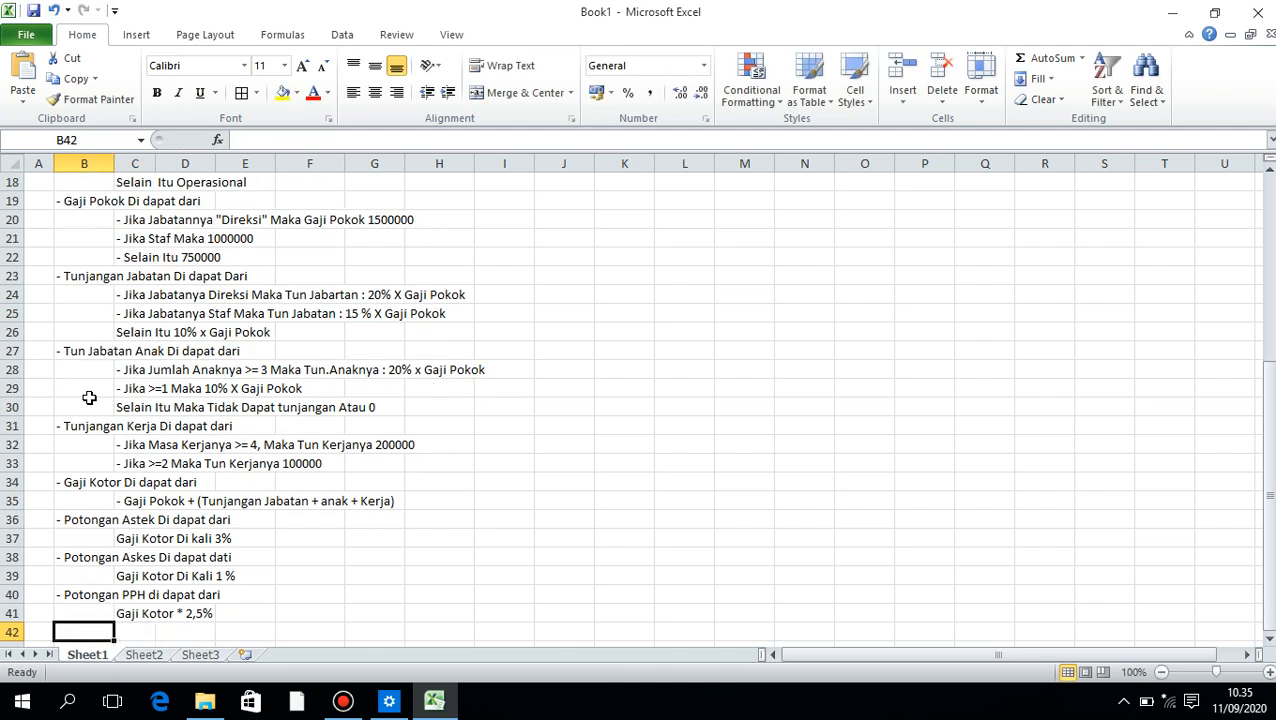
text(Baut)
key(BackSpace)
key(BackSpace)
key(BackSpace)
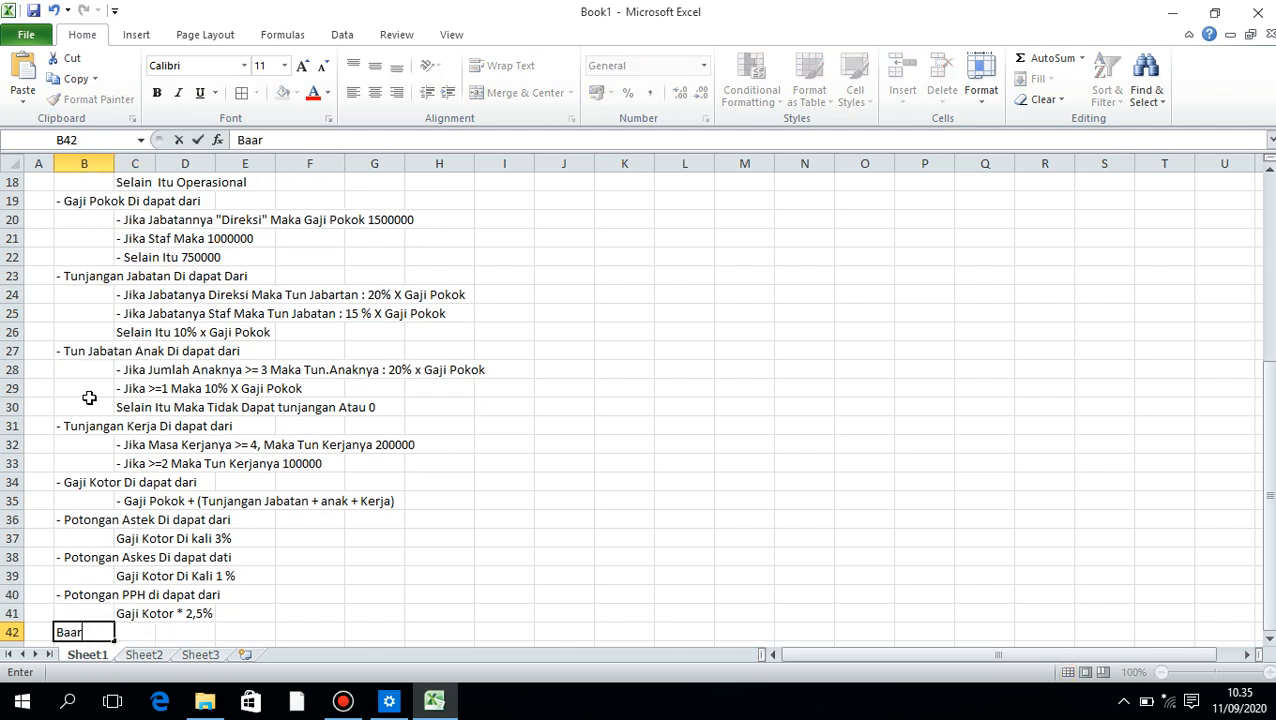
text(yar KPR Di dapat Dari)
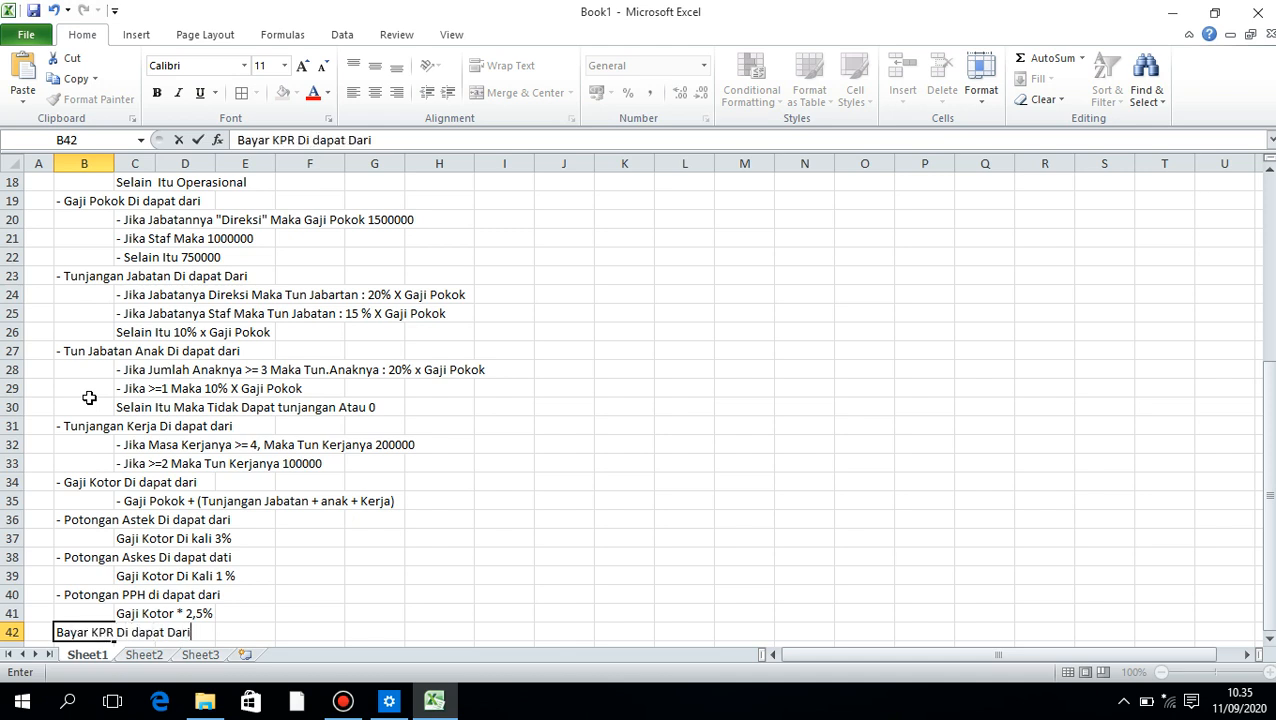
key(Return)
Enter the KPR payment rule "Gaji Pokok * 25^" in C43
key(Right)
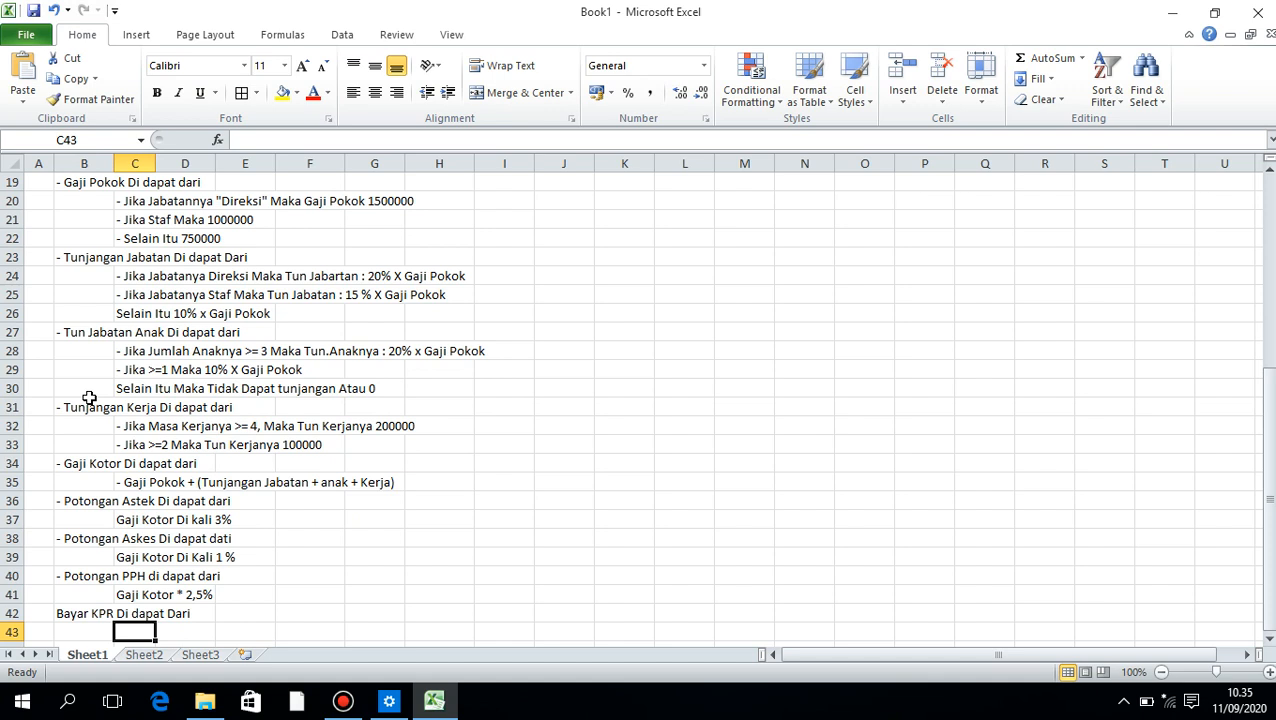
text(Gaji)
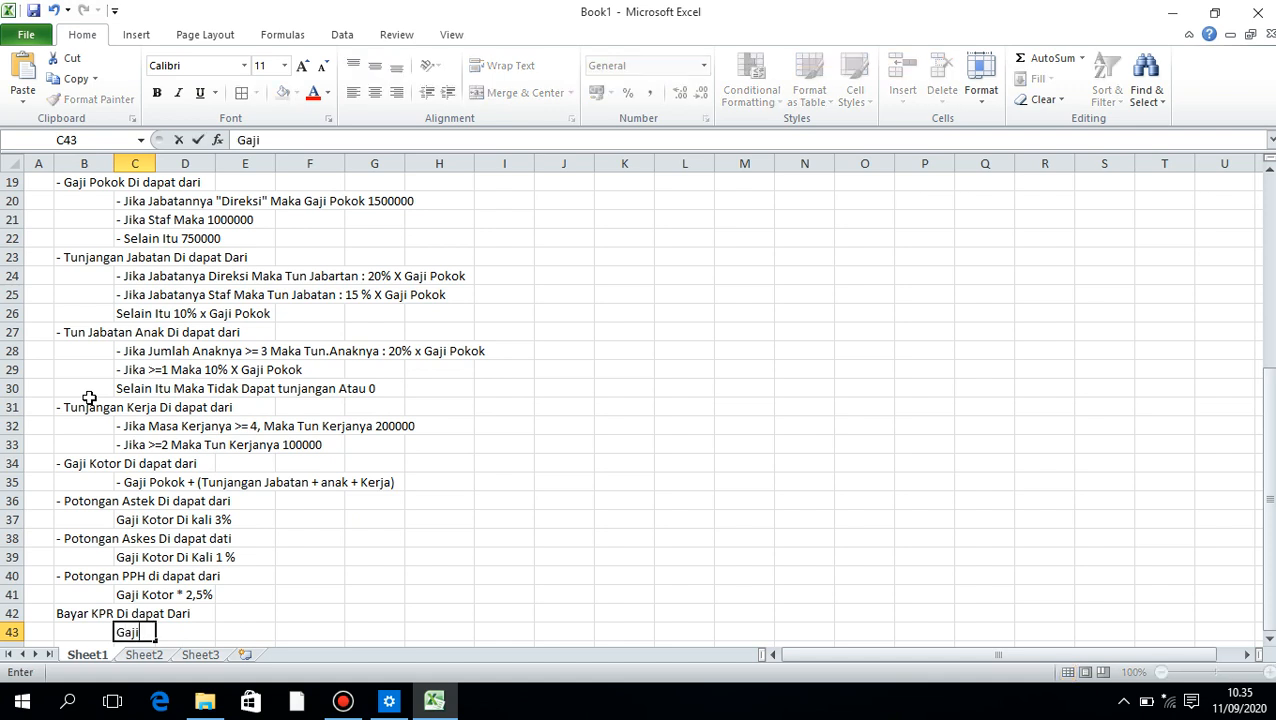
text( Pokok * 25%)
key(BackSpace)
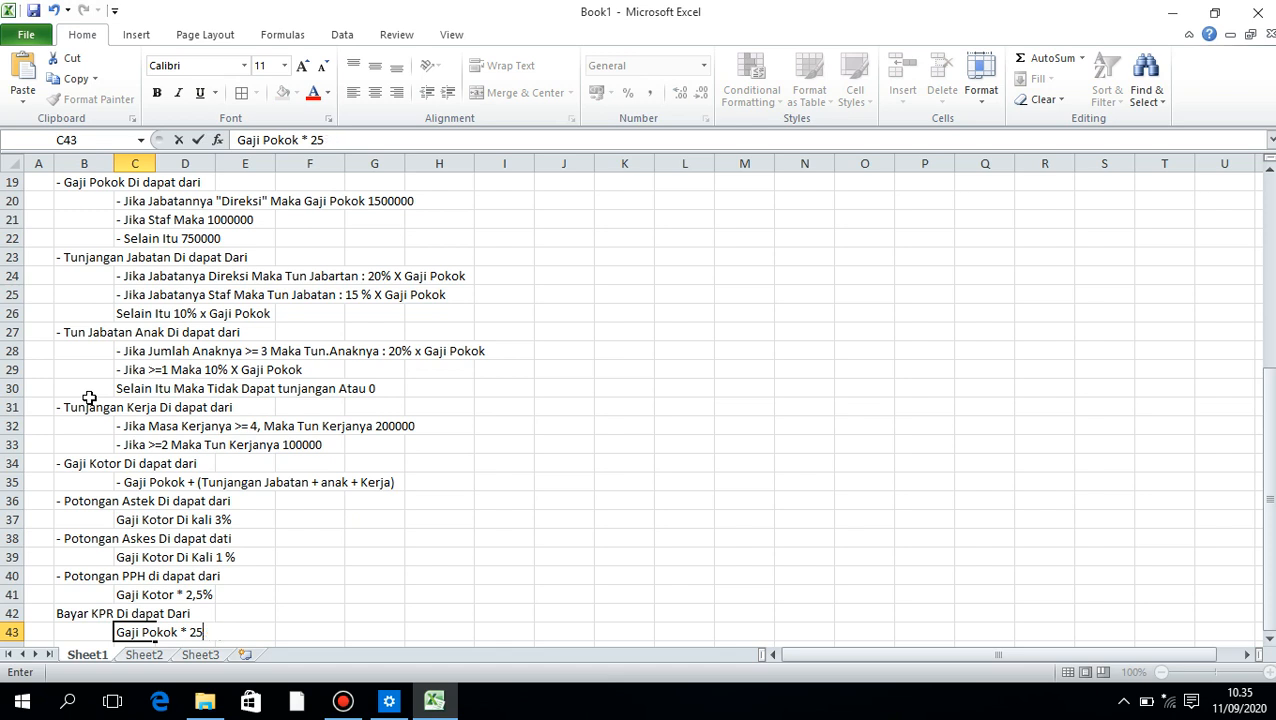
text(^)
key(Return)
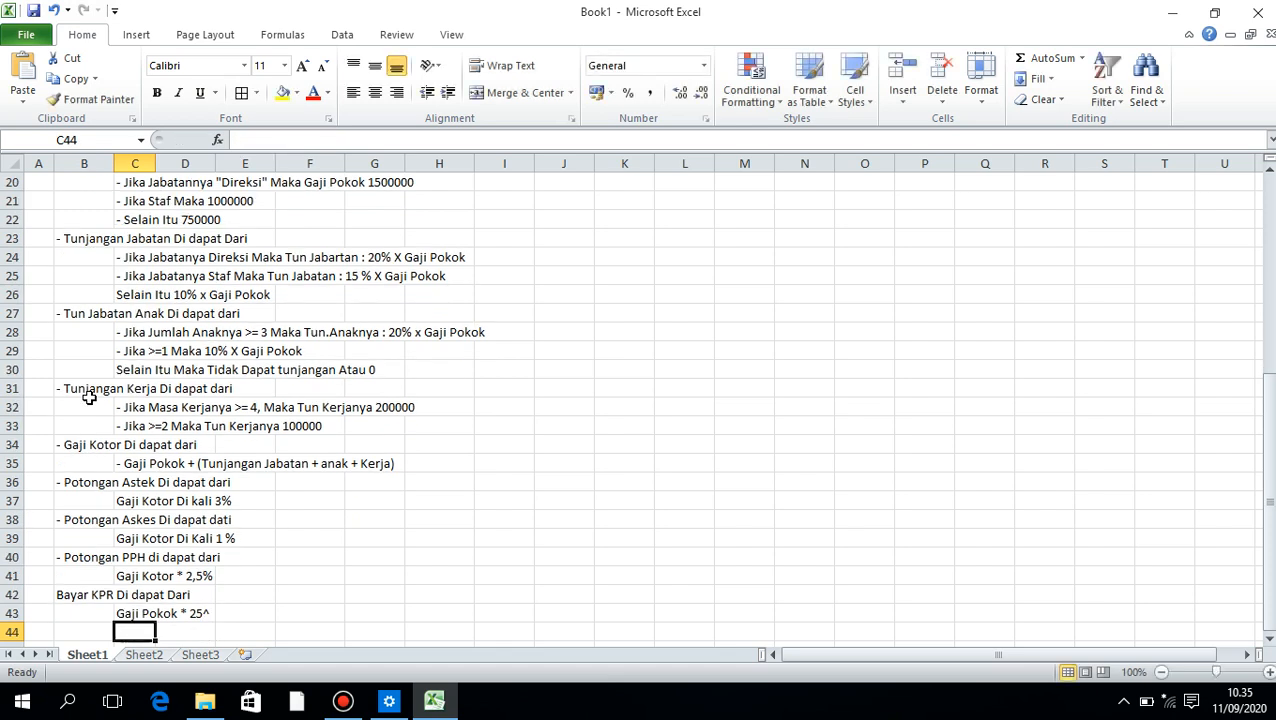
Enter the heading "Gaji Bersih Di dapat dari" in B44
key(Left)
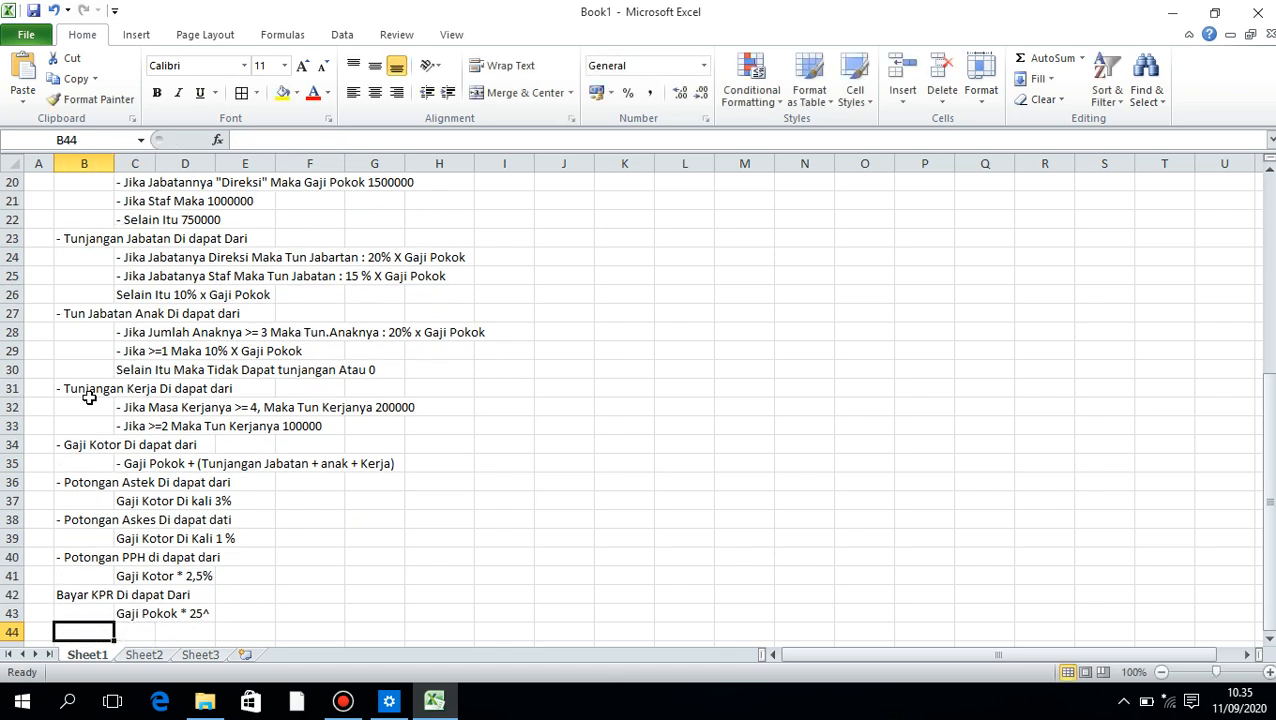
text(Gaji Ber)
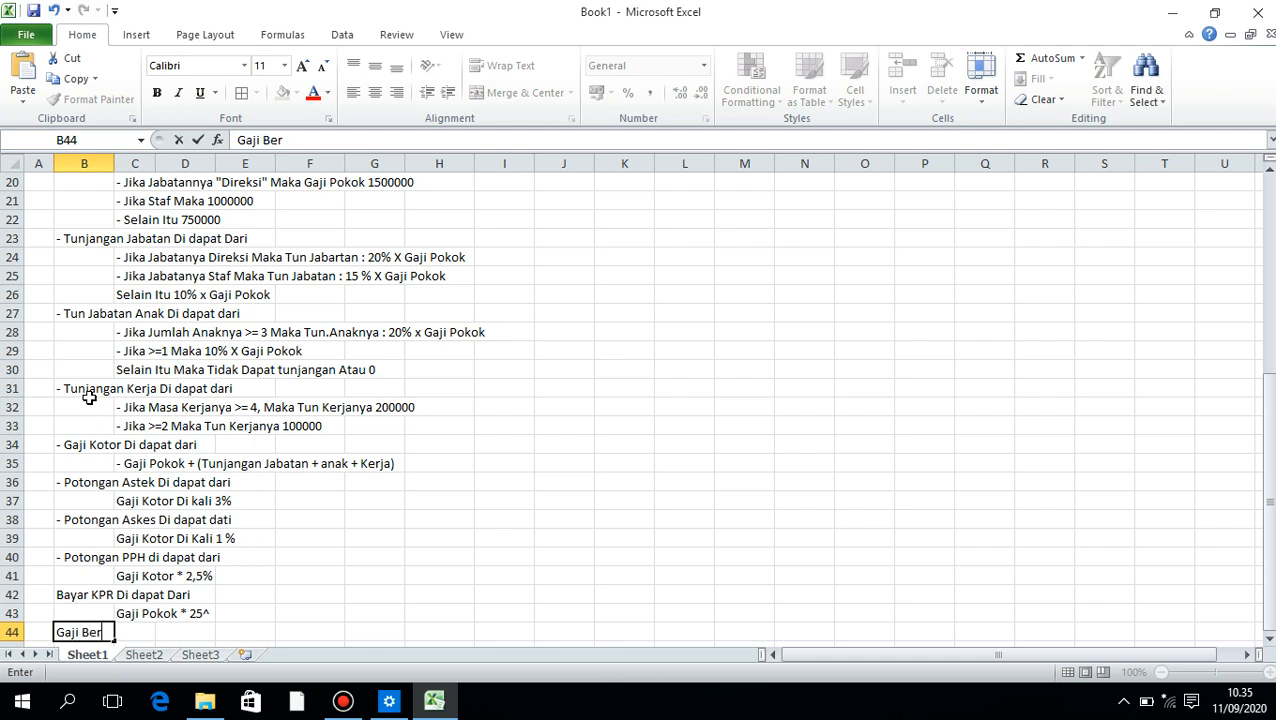
text(sih Di dapa)
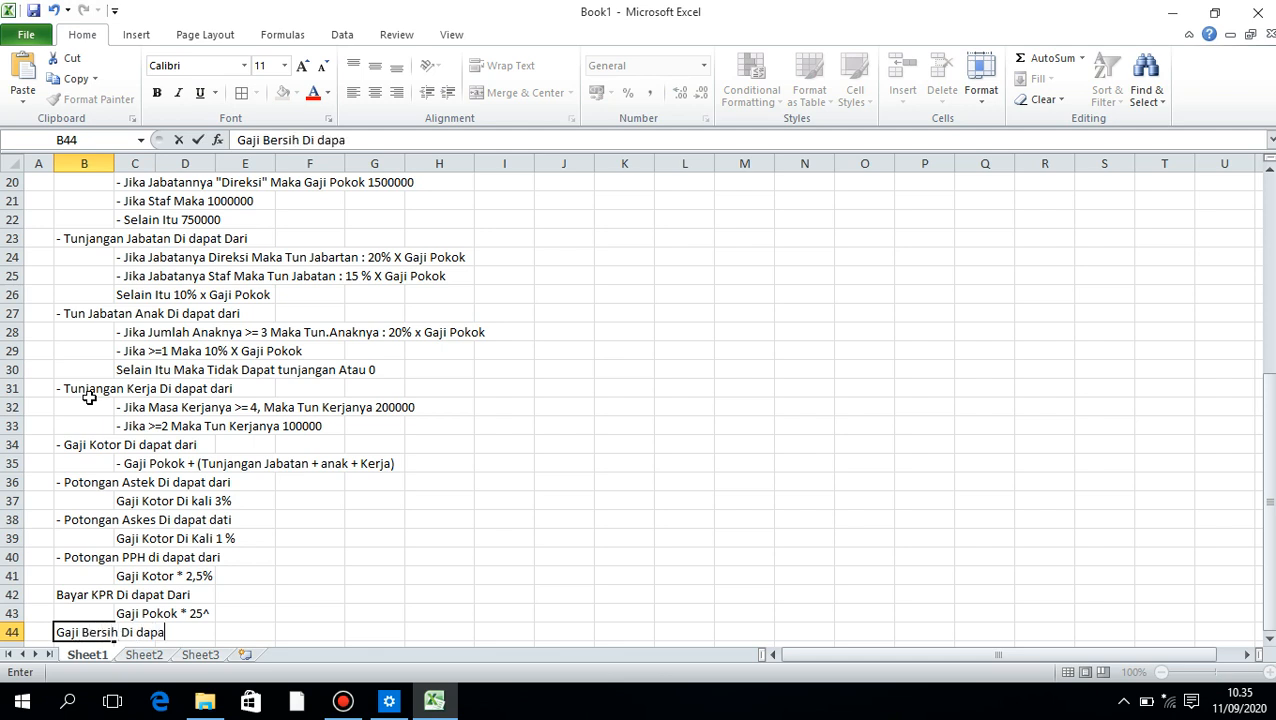
text(t dari)
key(Return)
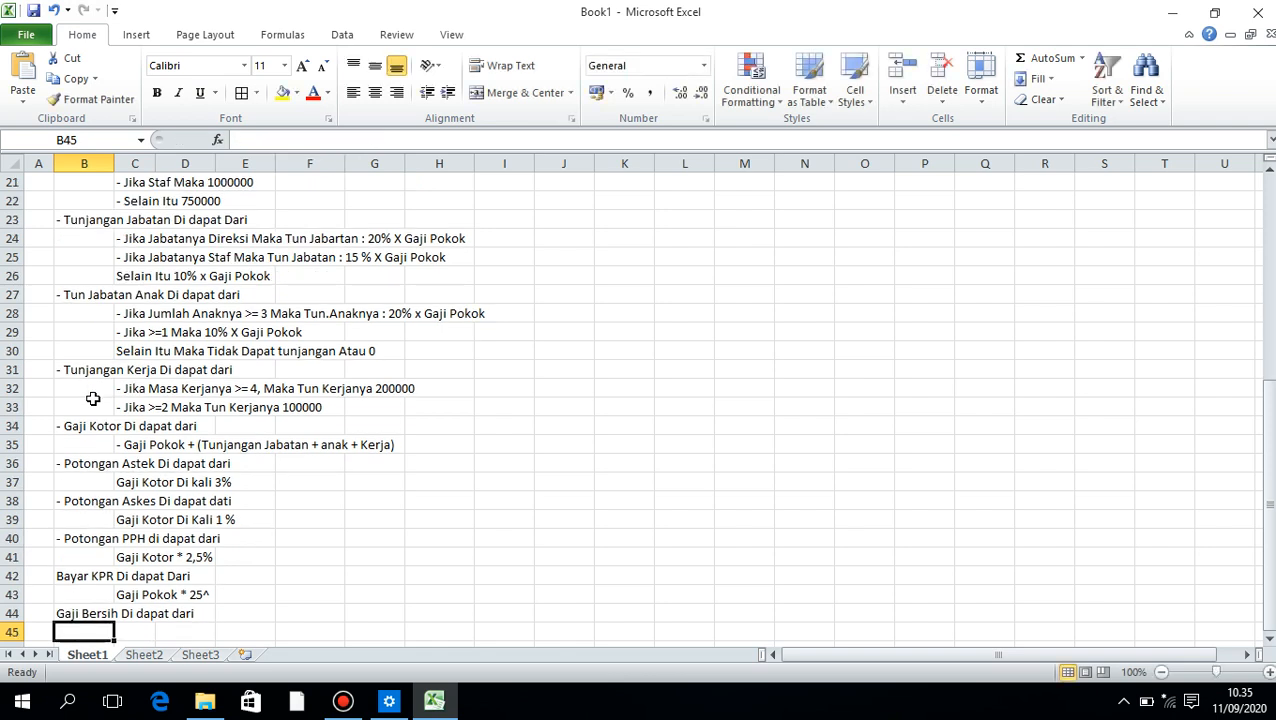
Enter the net salary rule "Gaji Kotor - (astek + askes + bayar kpr)" in C45
key(Right)
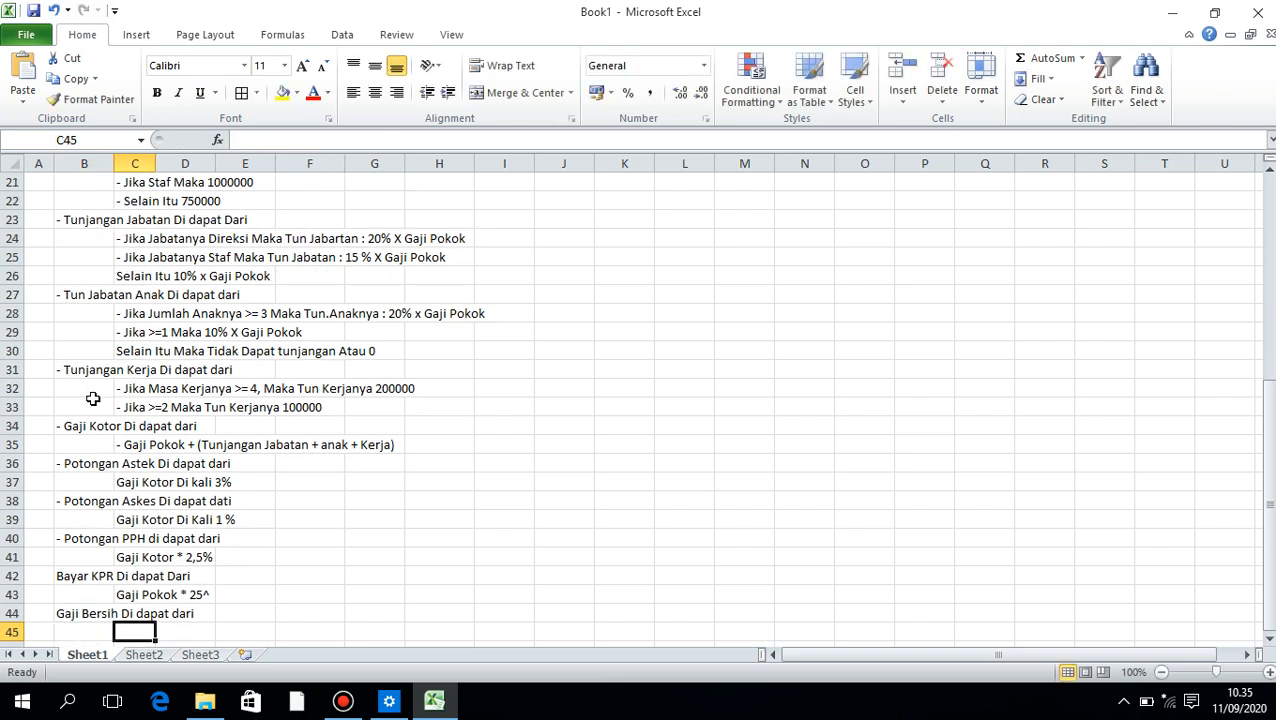
text(Gaji Kotor)
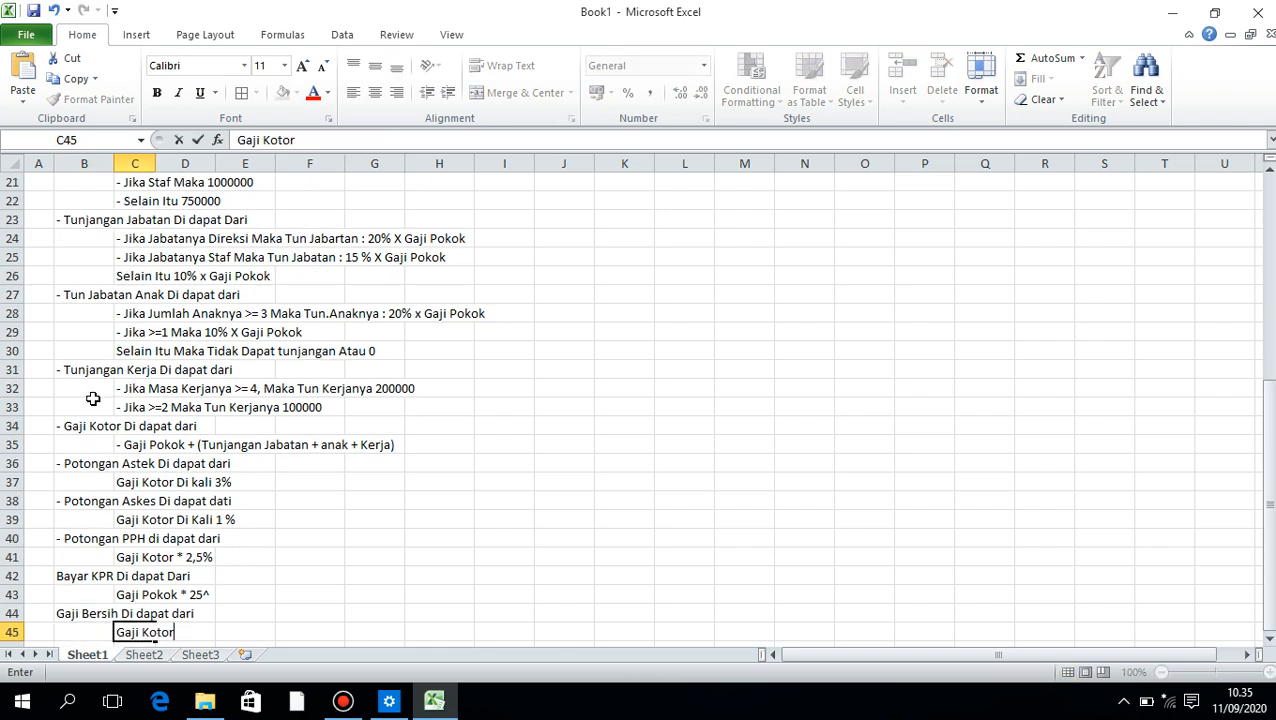
text( - (astek + aske)
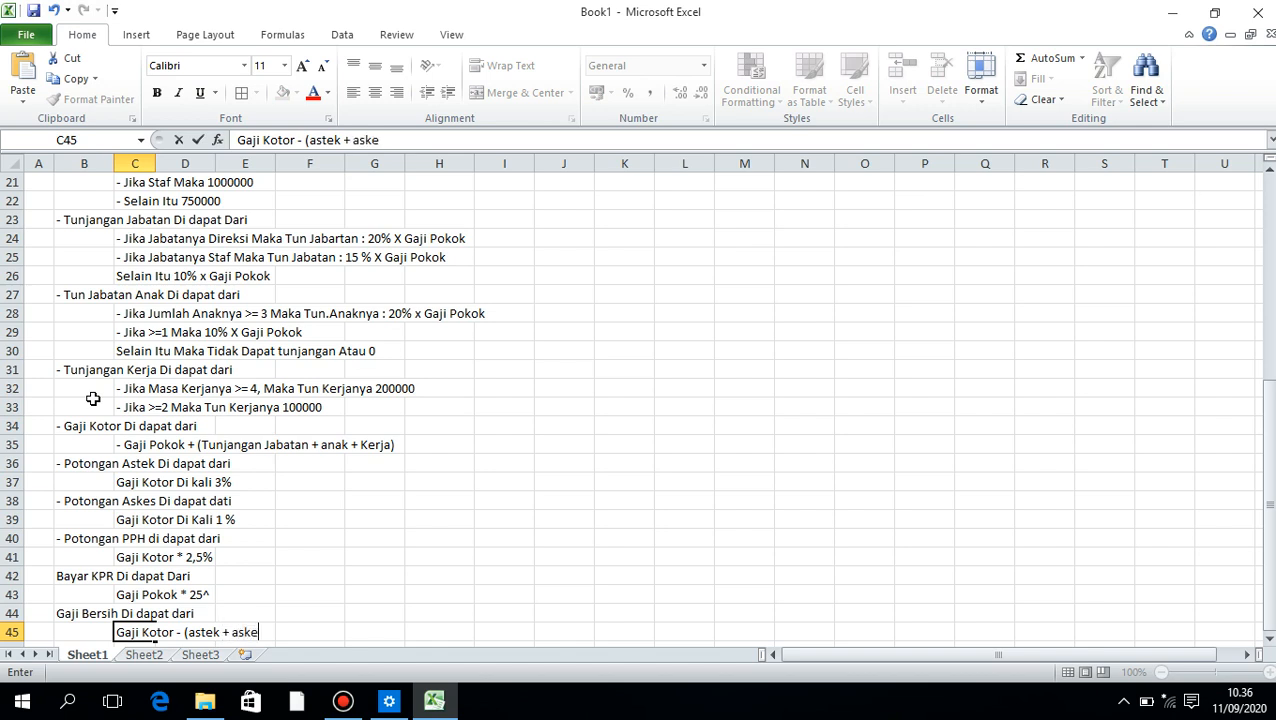
text(s + bayar)
text( kpr)
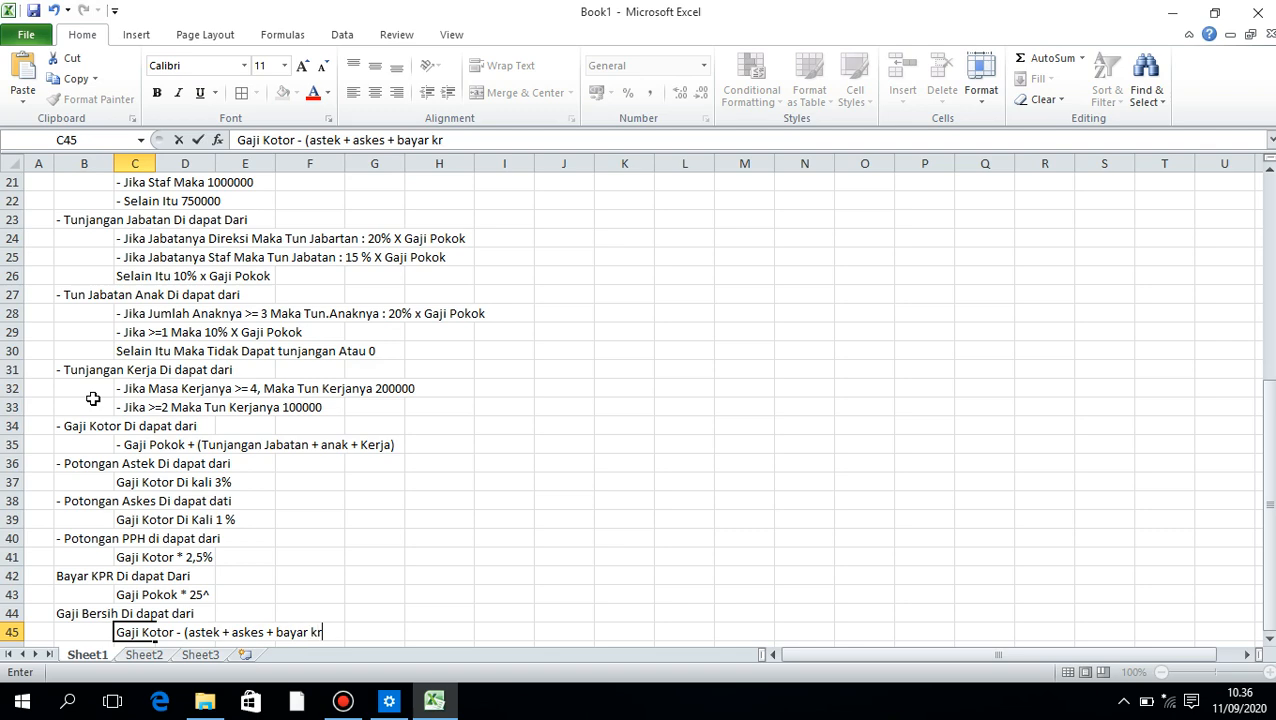
text())
key(Return)
key(Up)
key(Up)
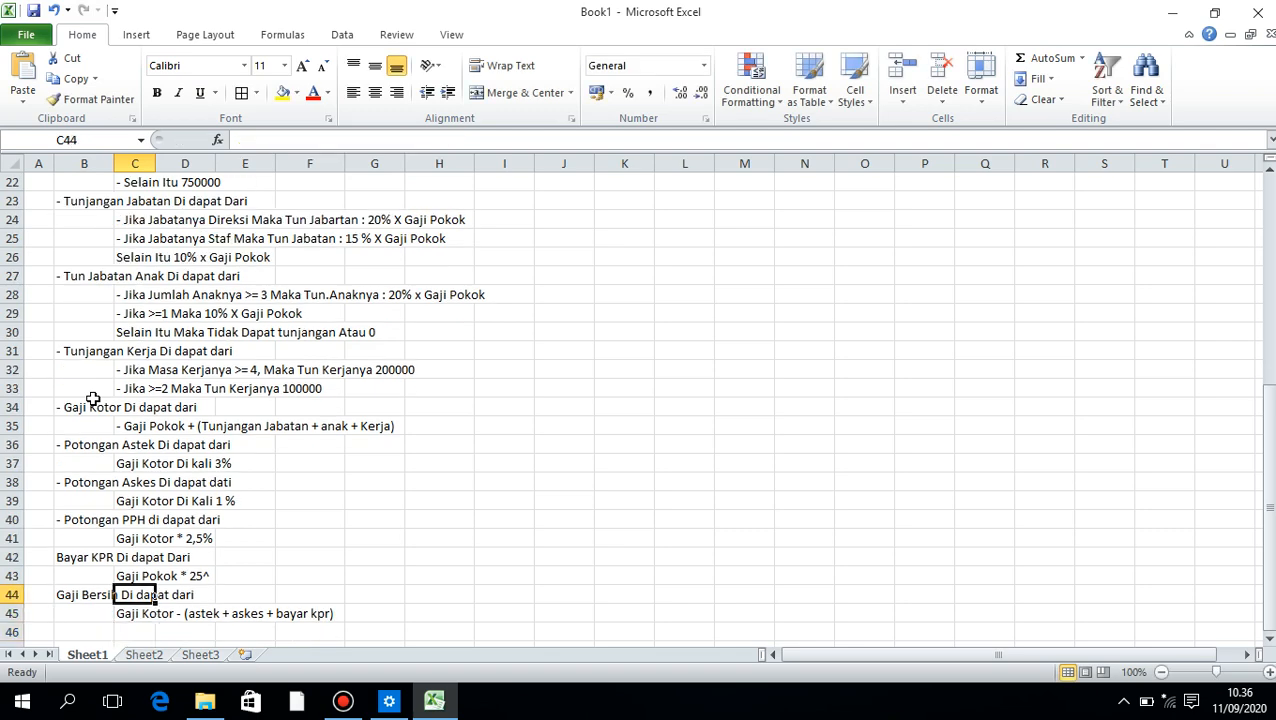
Begin the Jabatan Posisi formula in F8 with =IF(C8=1;"Direksi"; based on the first employee's GOL value
scroll(118, 414, up, 7)
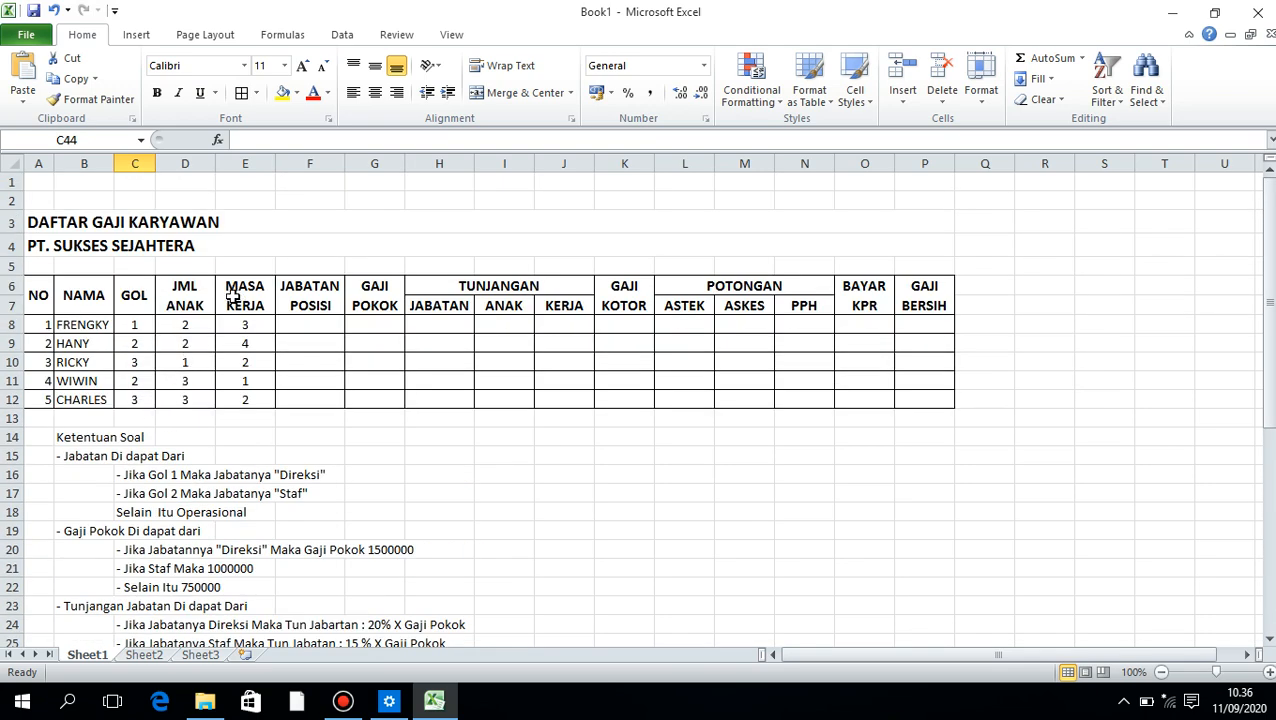
click(303, 328)
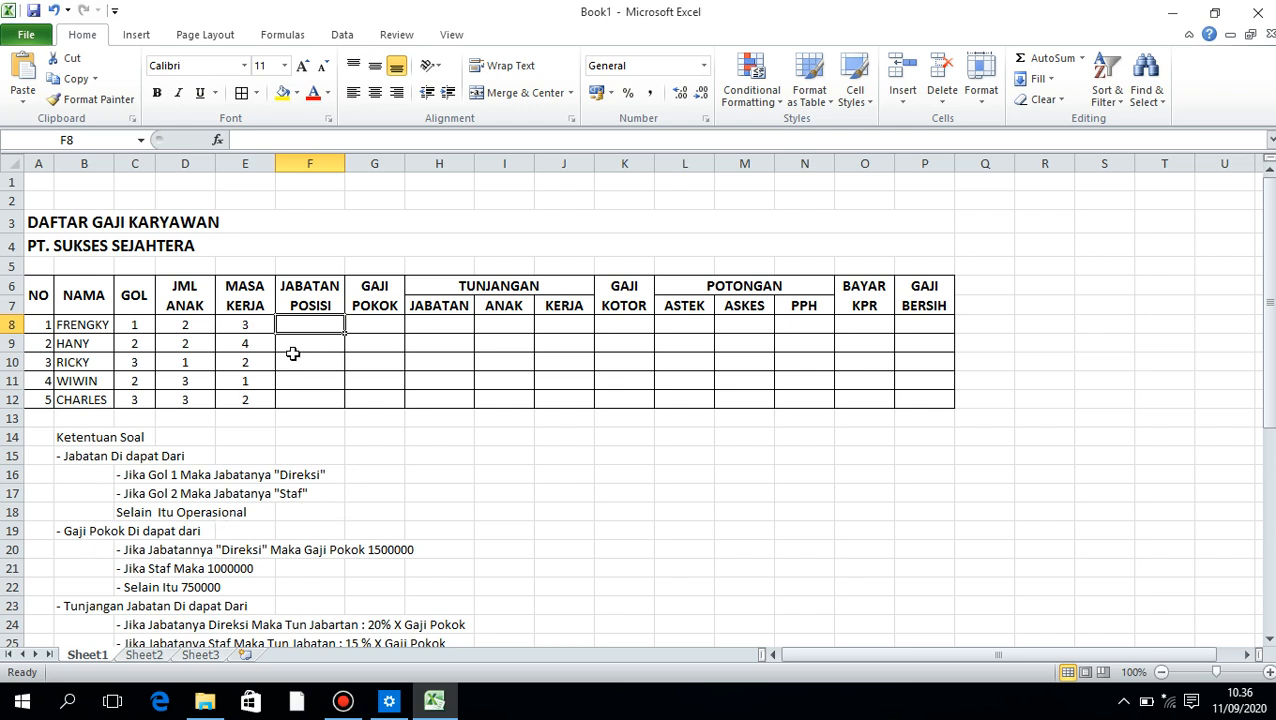
text(=IF()
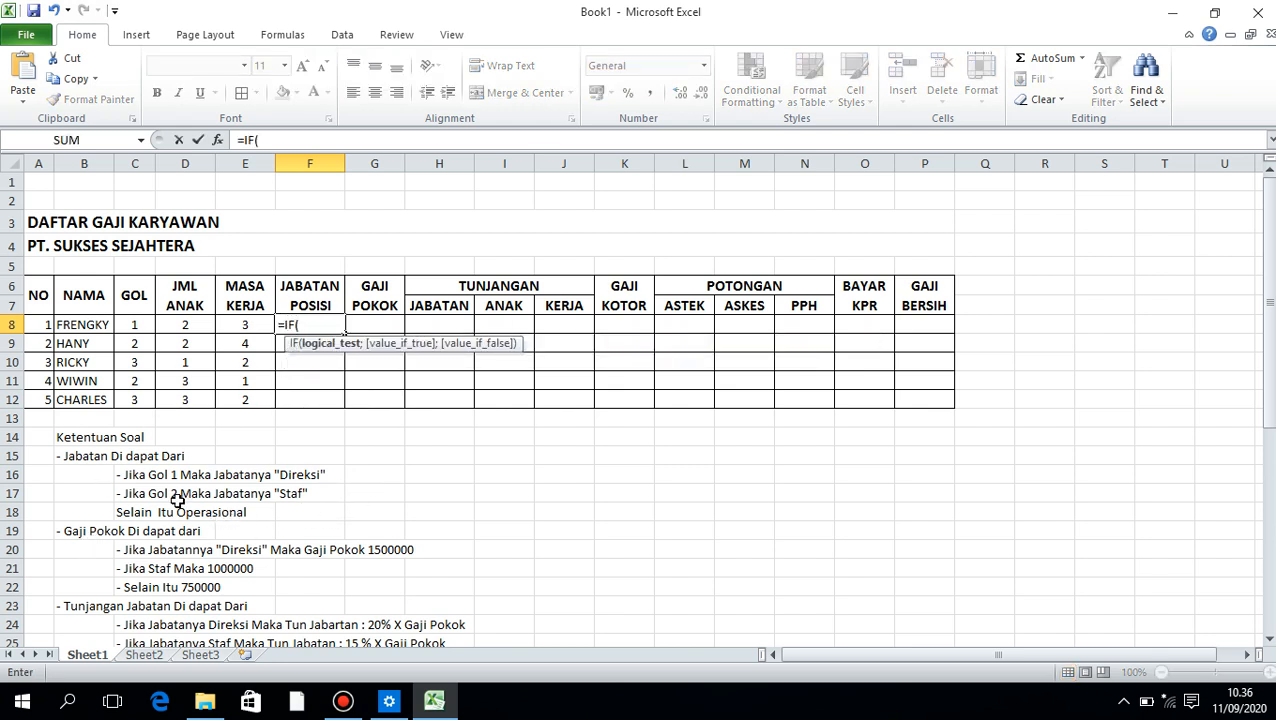
click(132, 323)
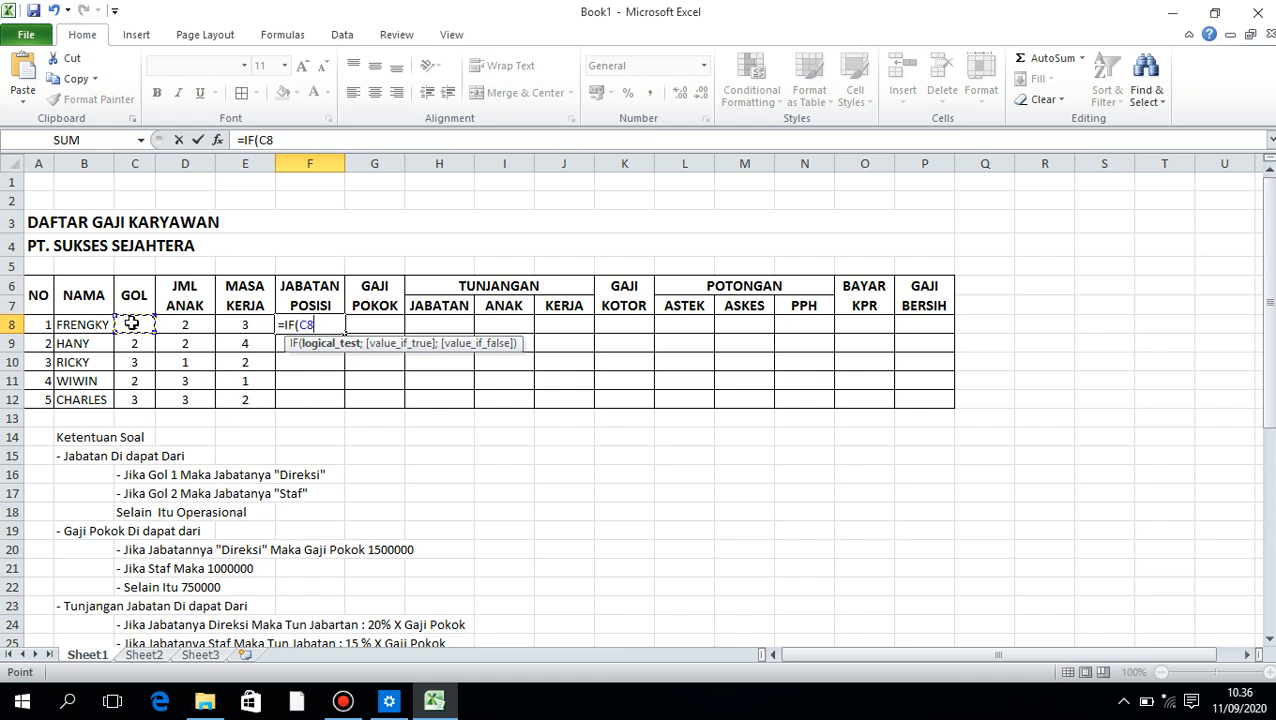
text(=1;)
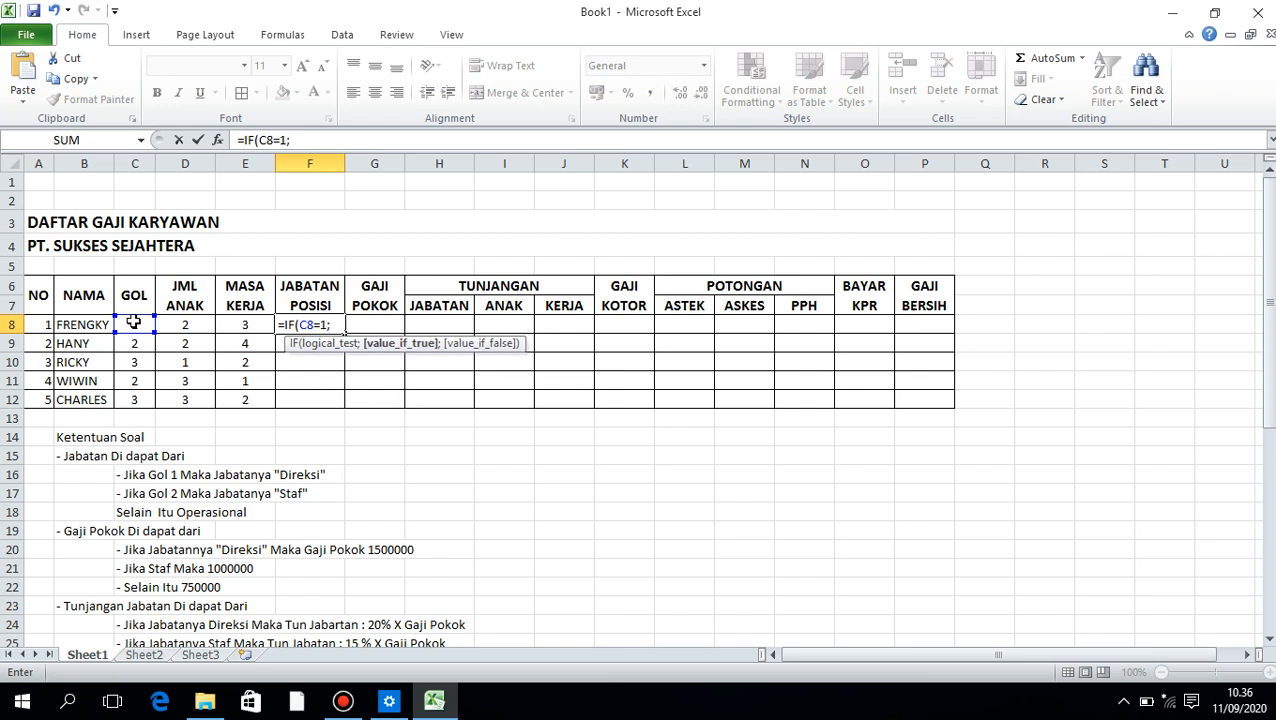
text("Direksi)
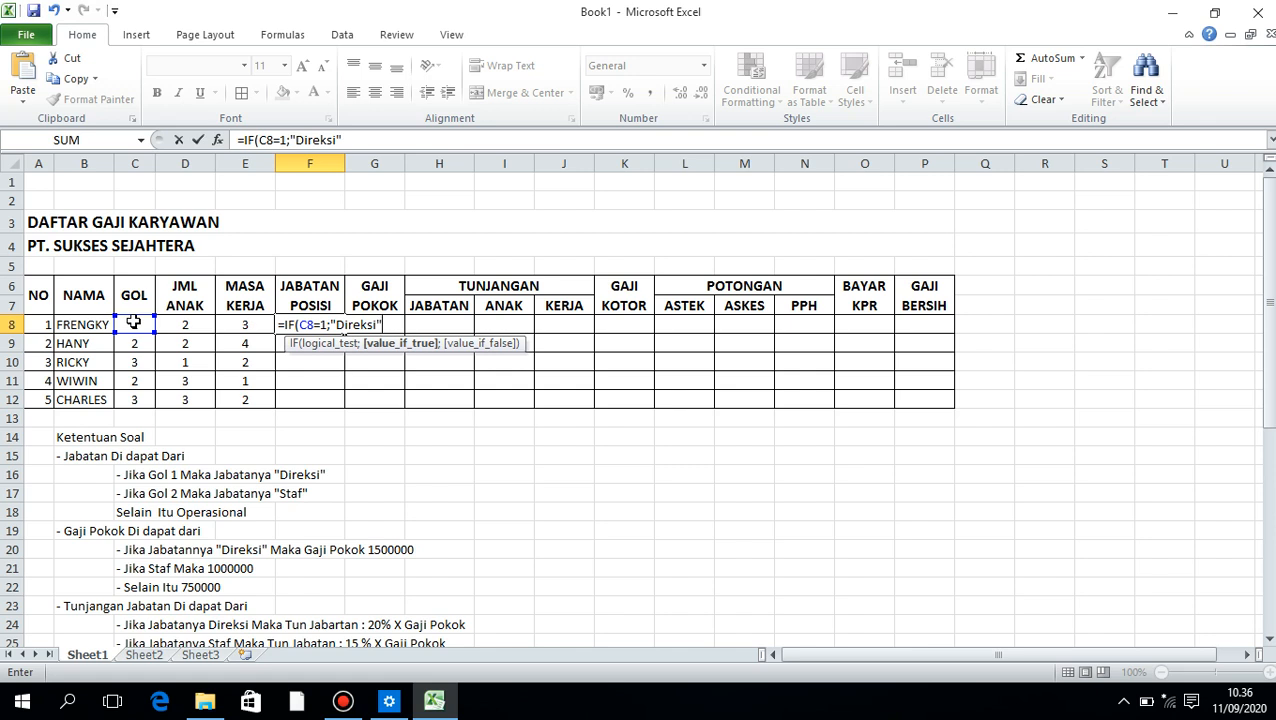
Add a nested IF(C8=2;"Staf"; as the false branch of the F8 formula
text(;)
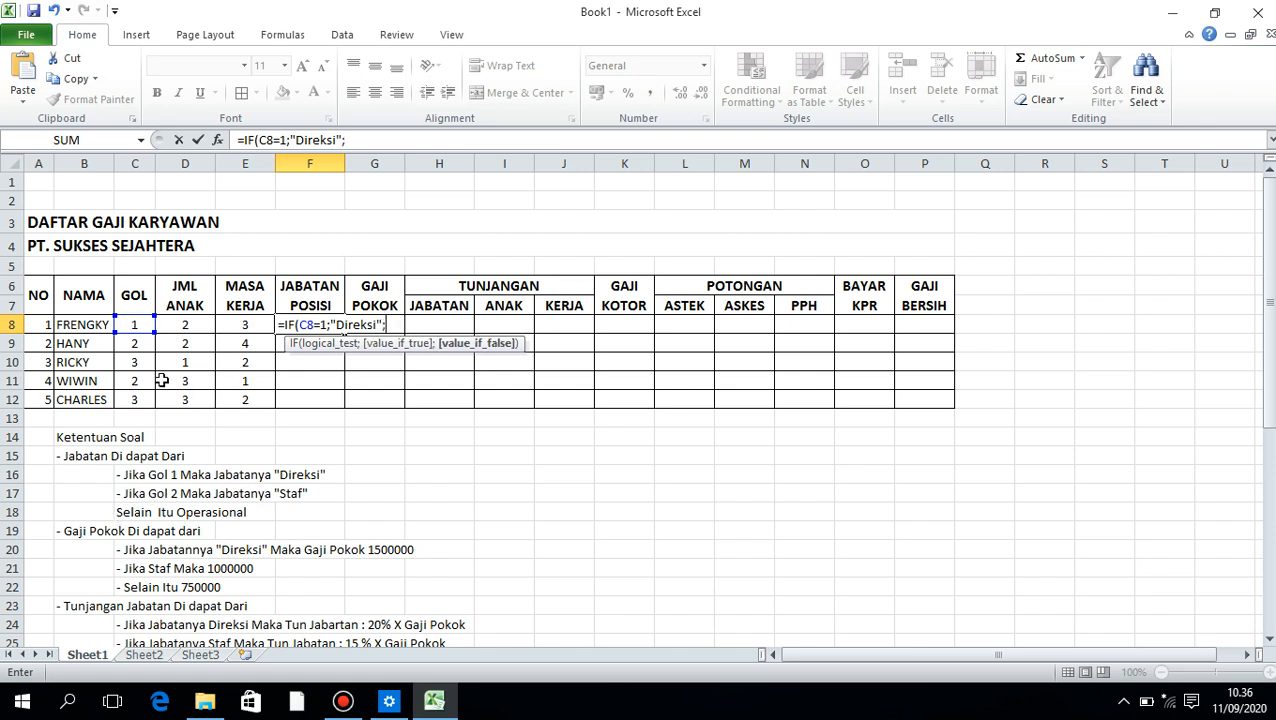
text(C)
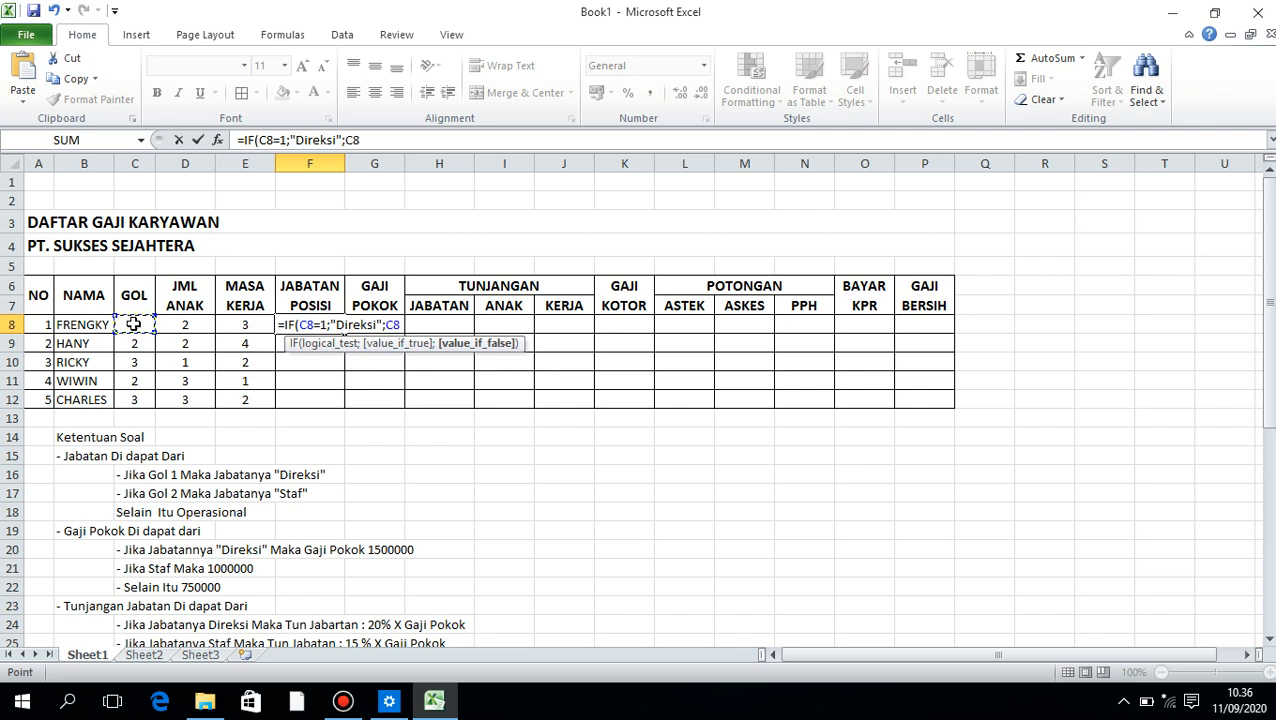
key(BackSpace)
text(IF()
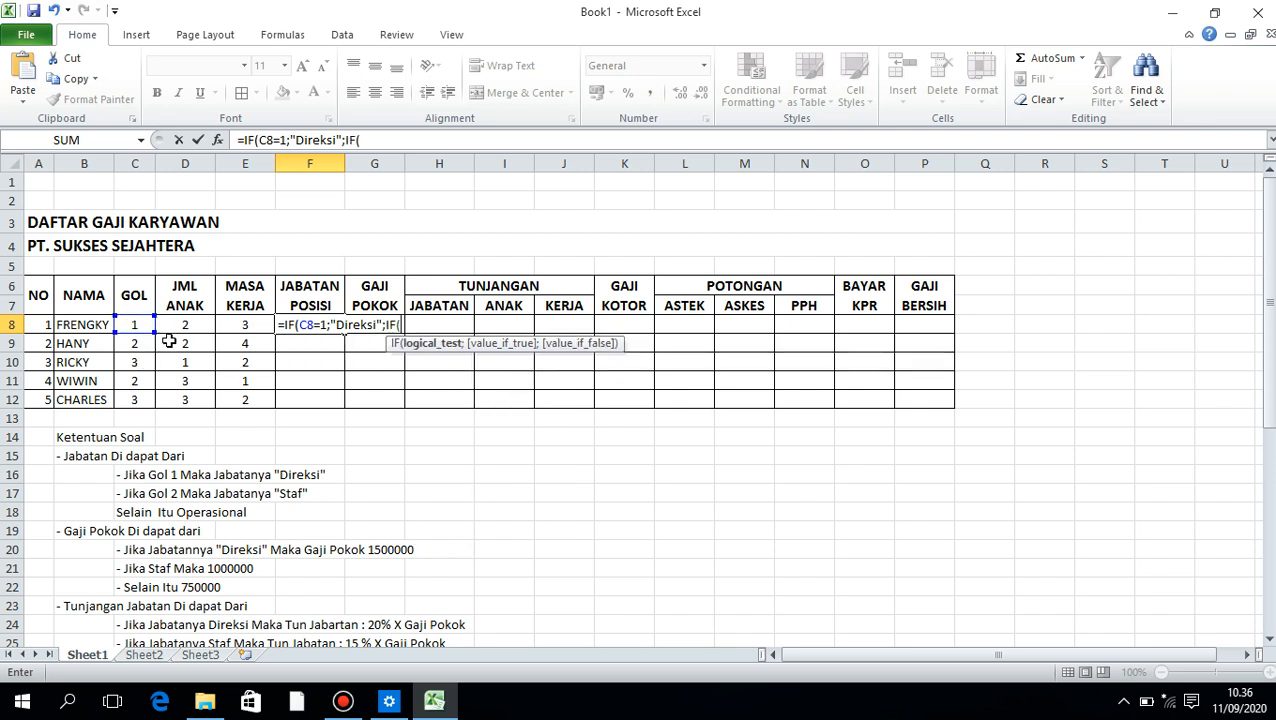
click(140, 324)
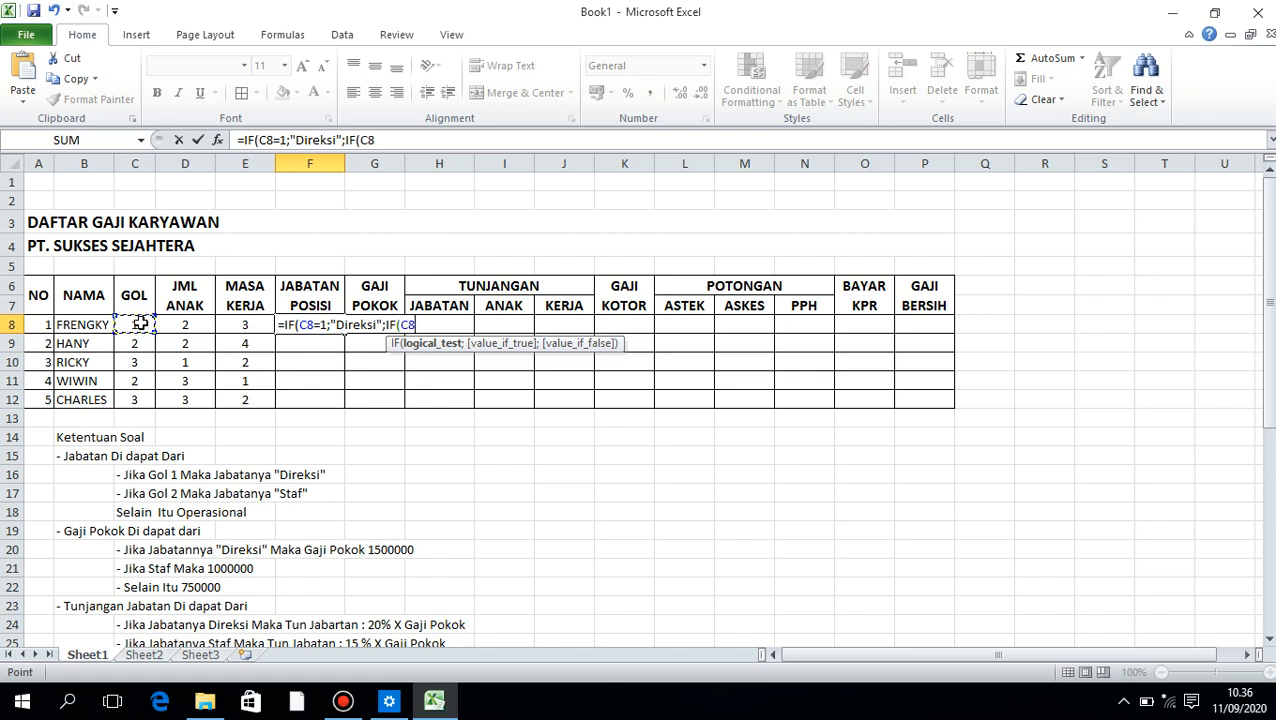
text(=2;)
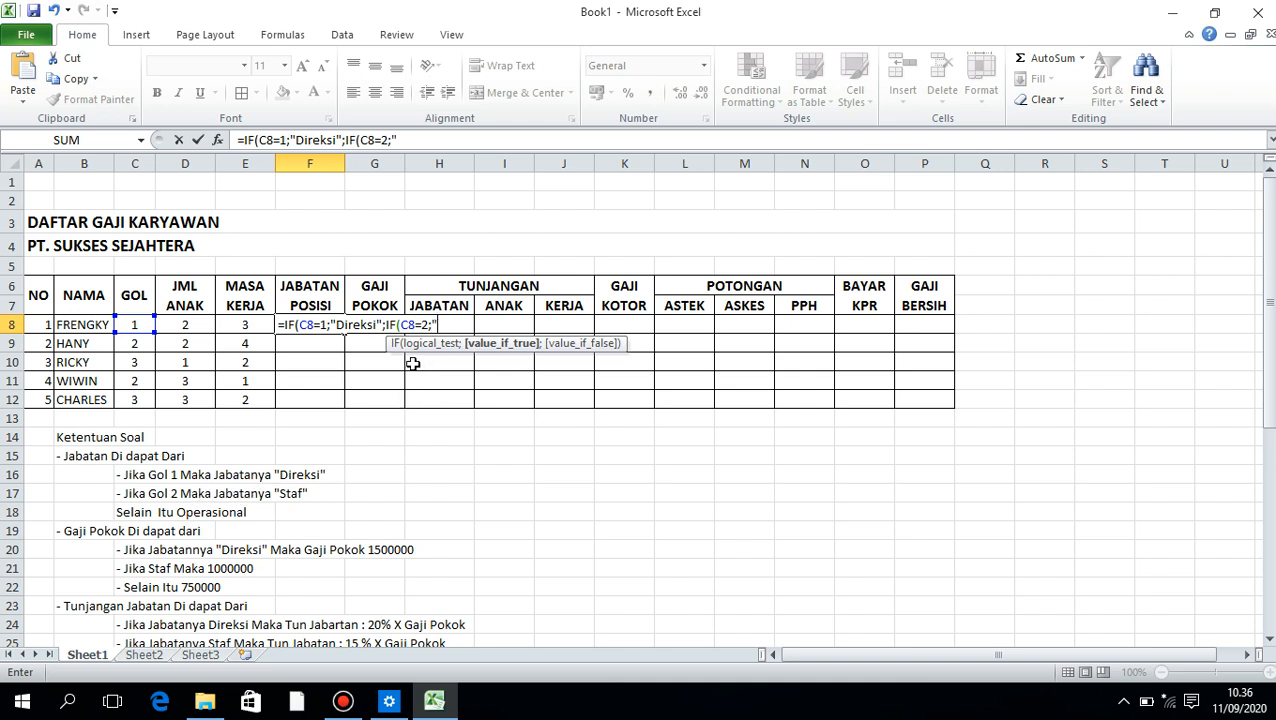
text("Staf";)
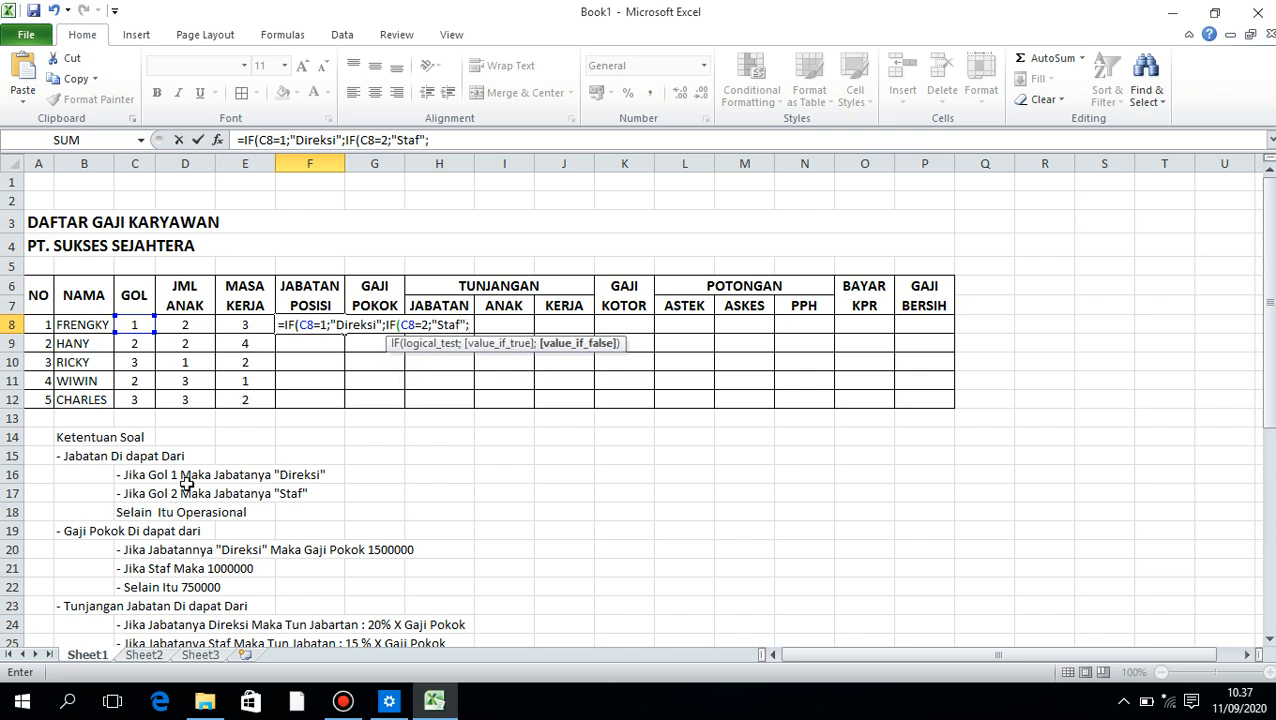
text("Operasi)
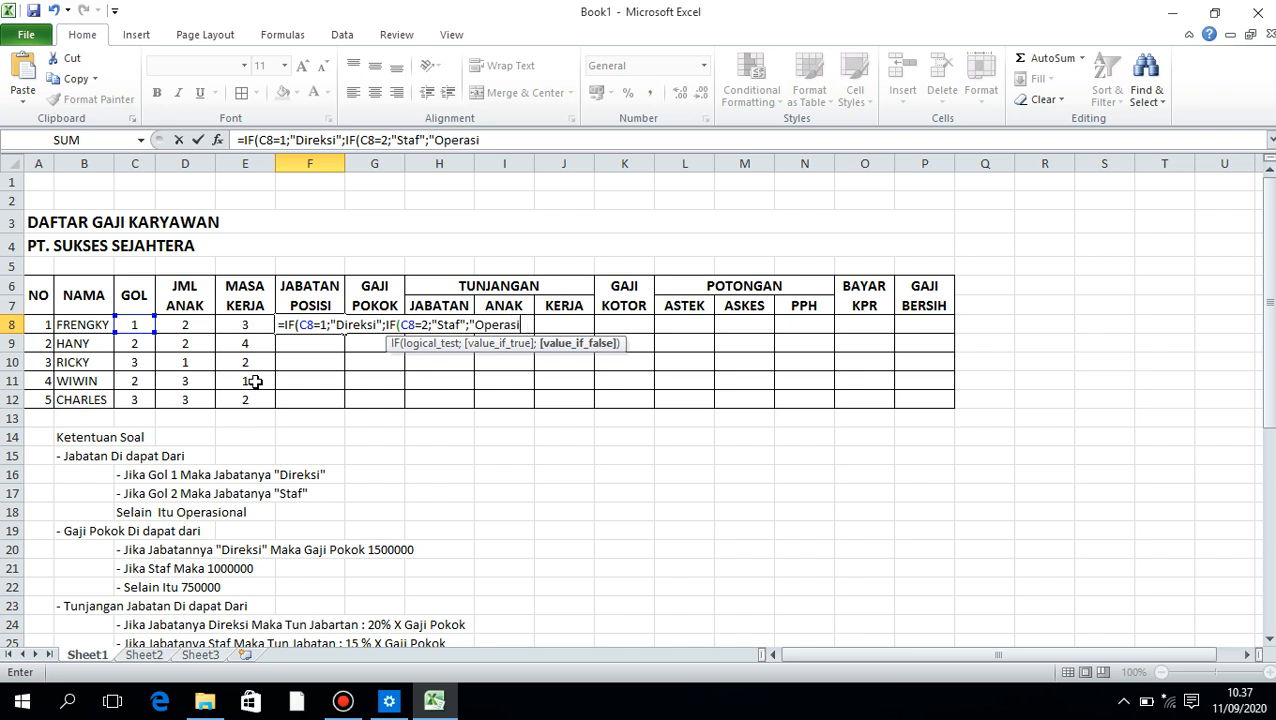
text(on)
Complete the F8 formula with "Operasional" as the result for every other GOL value
key(BackSpace)
key(BackSpace)
text(onal"))
key(Return)
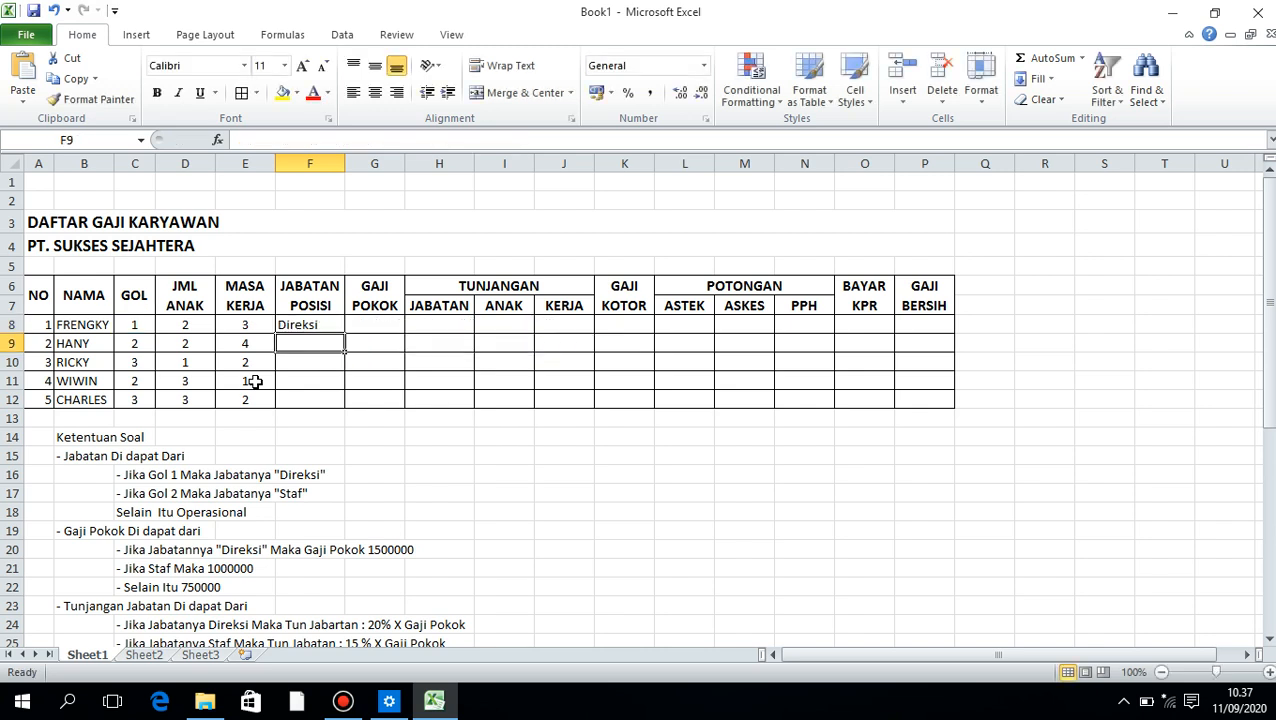
Fill the position formula from F8 down to F12 and widen column F to fit the position names
click(320, 324)
drag(343, 331, 340, 402)
drag(345, 163, 364, 163)
Begin the Gaji Pokok formula in G8 with =IF(F8="Direksi";1500000; based on the first employee's position
click(386, 322)
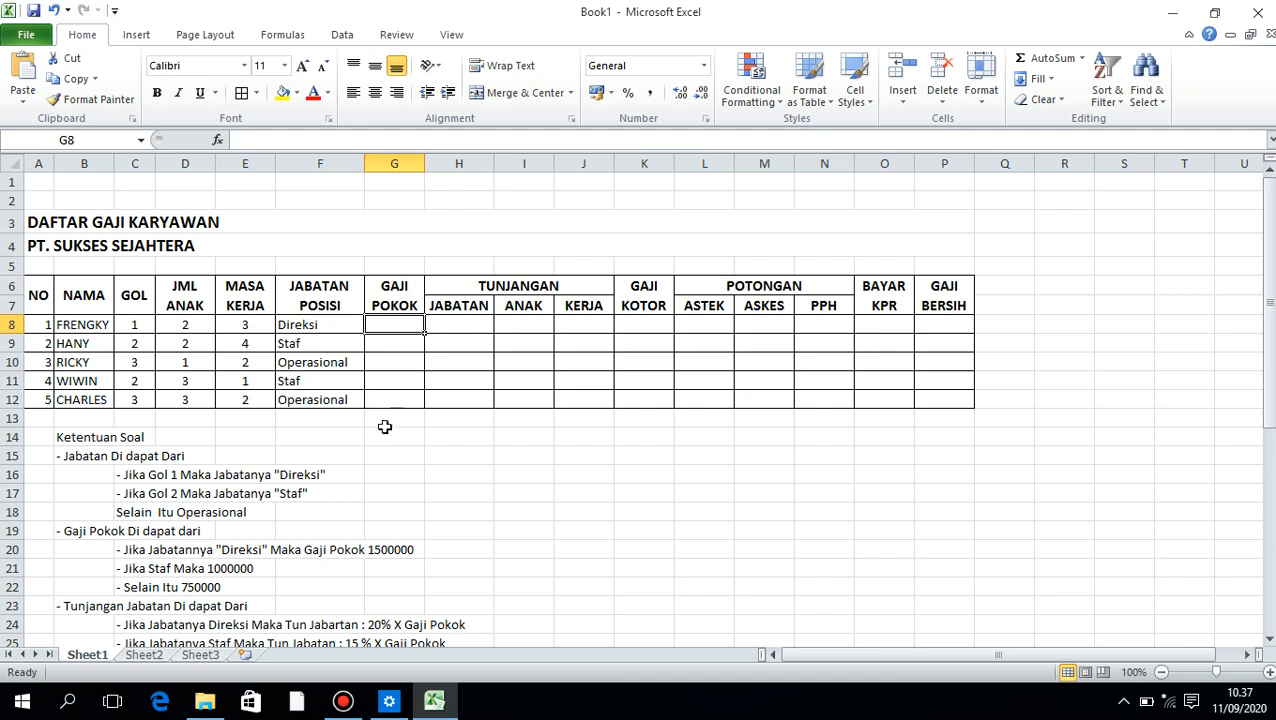
text(=)
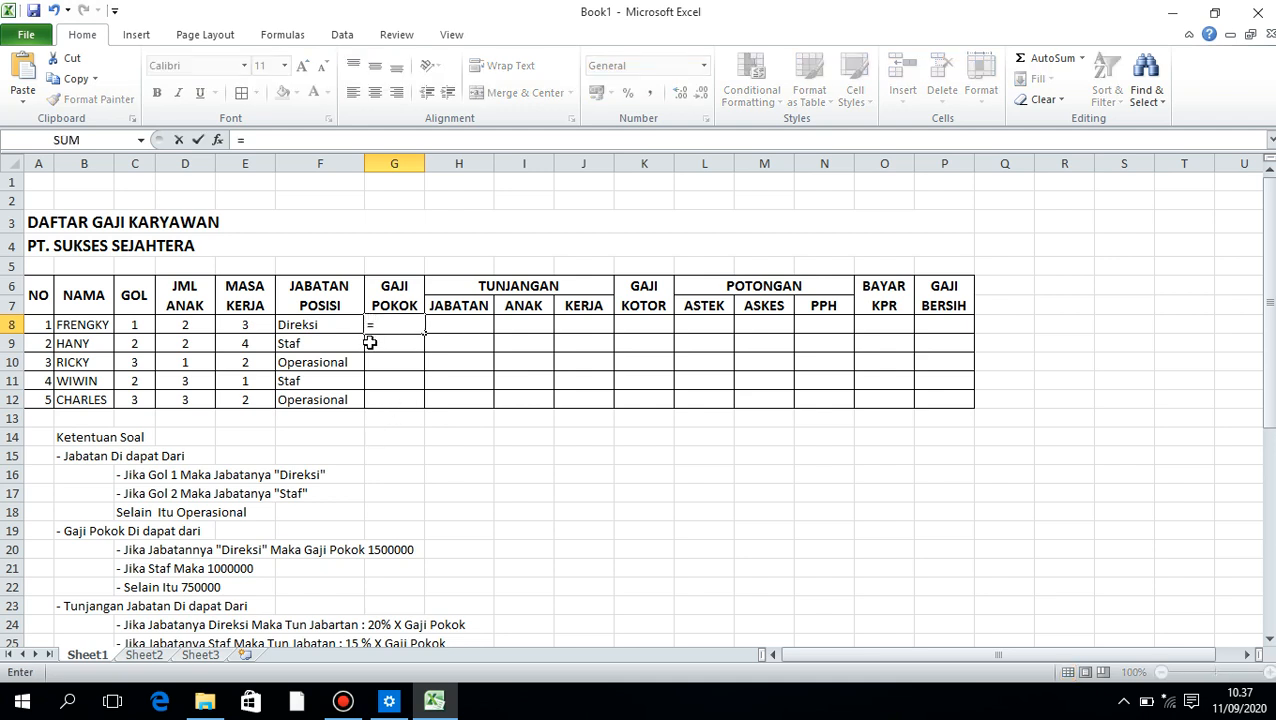
text(if)
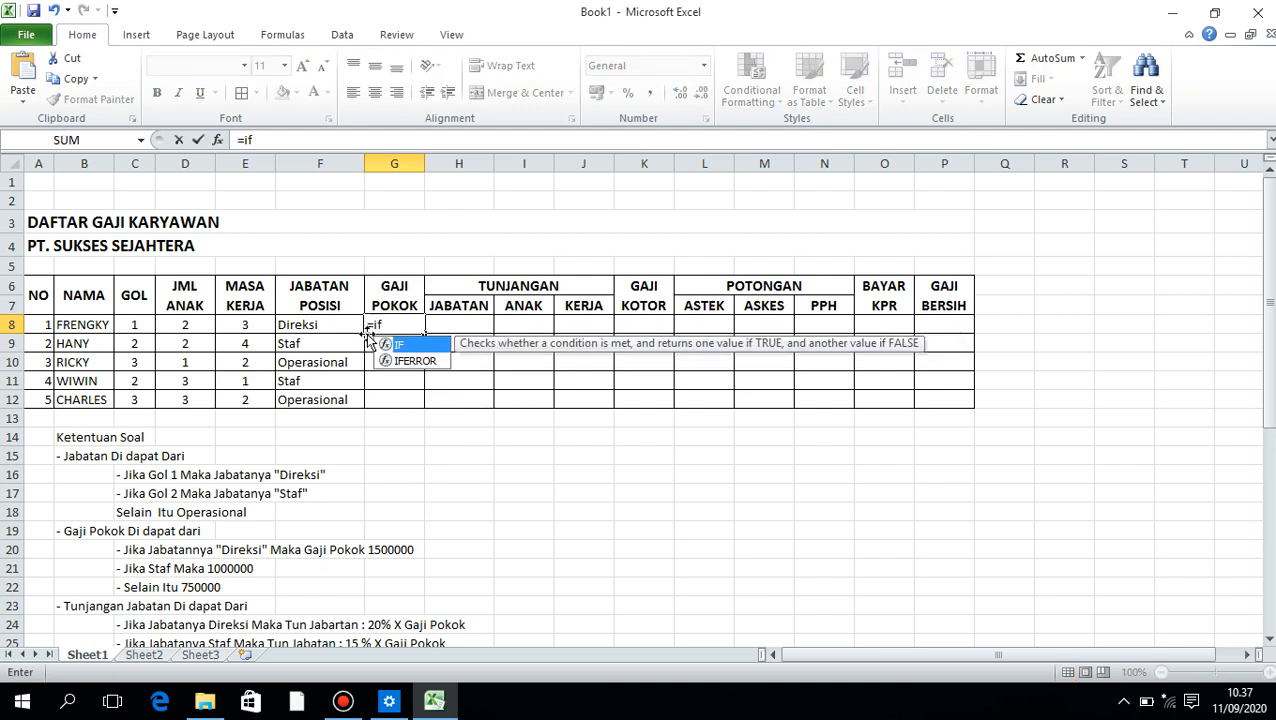
text(()
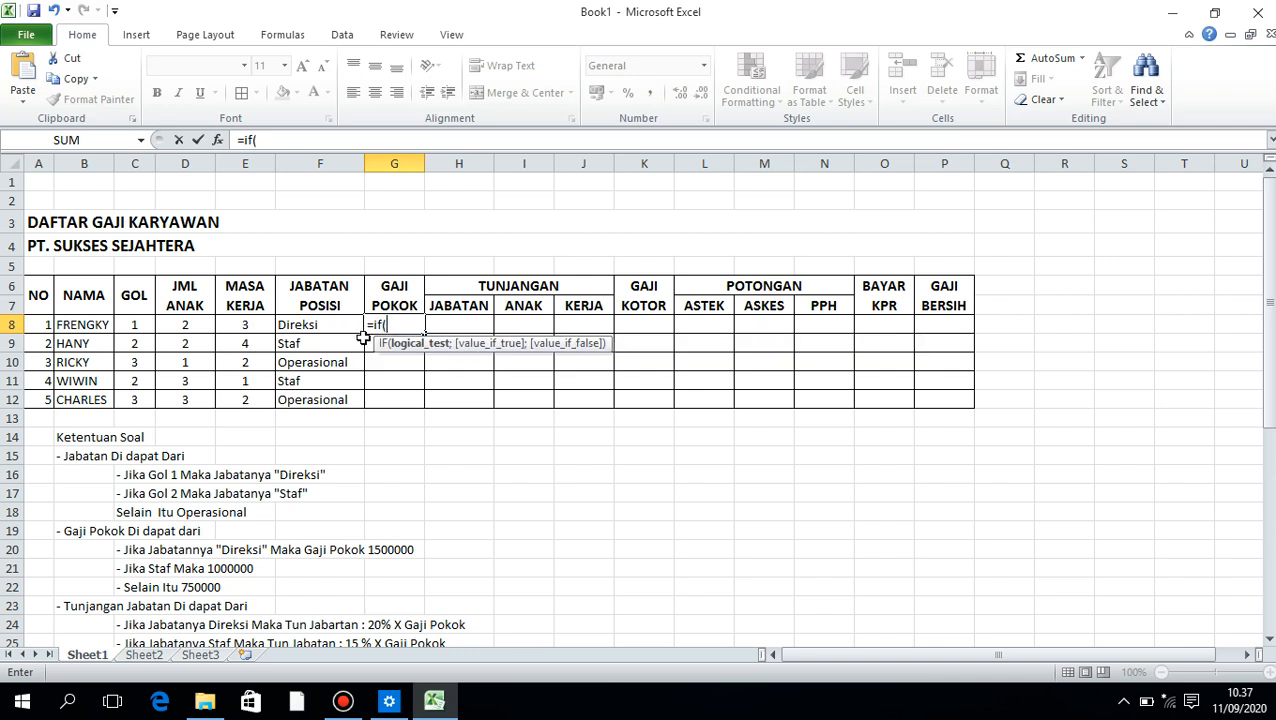
click(305, 322)
text(=)
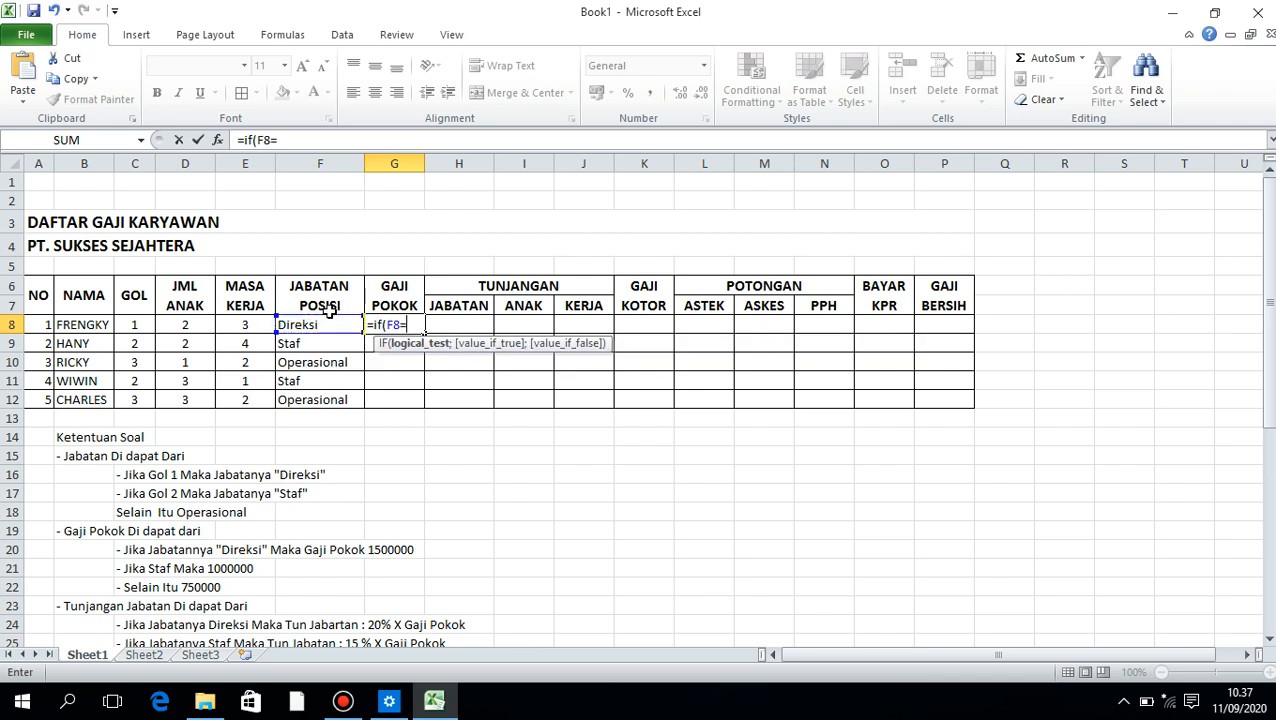
text("Direksi")
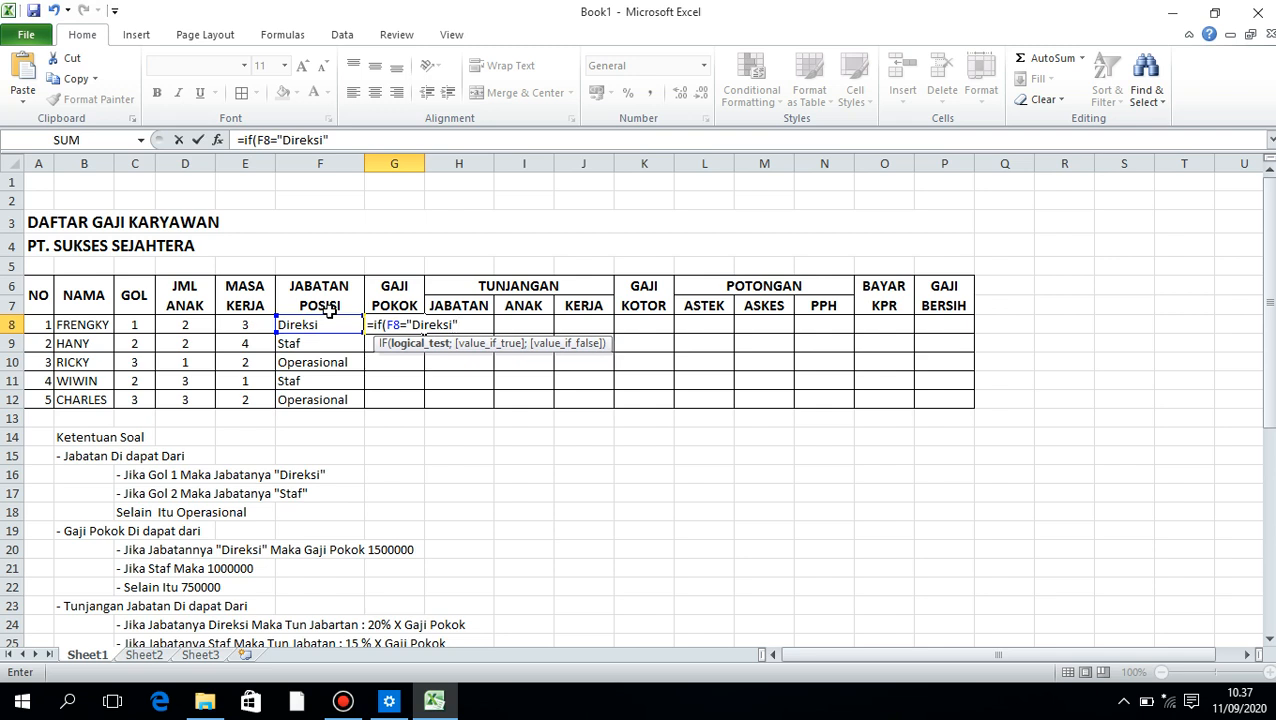
text(;)
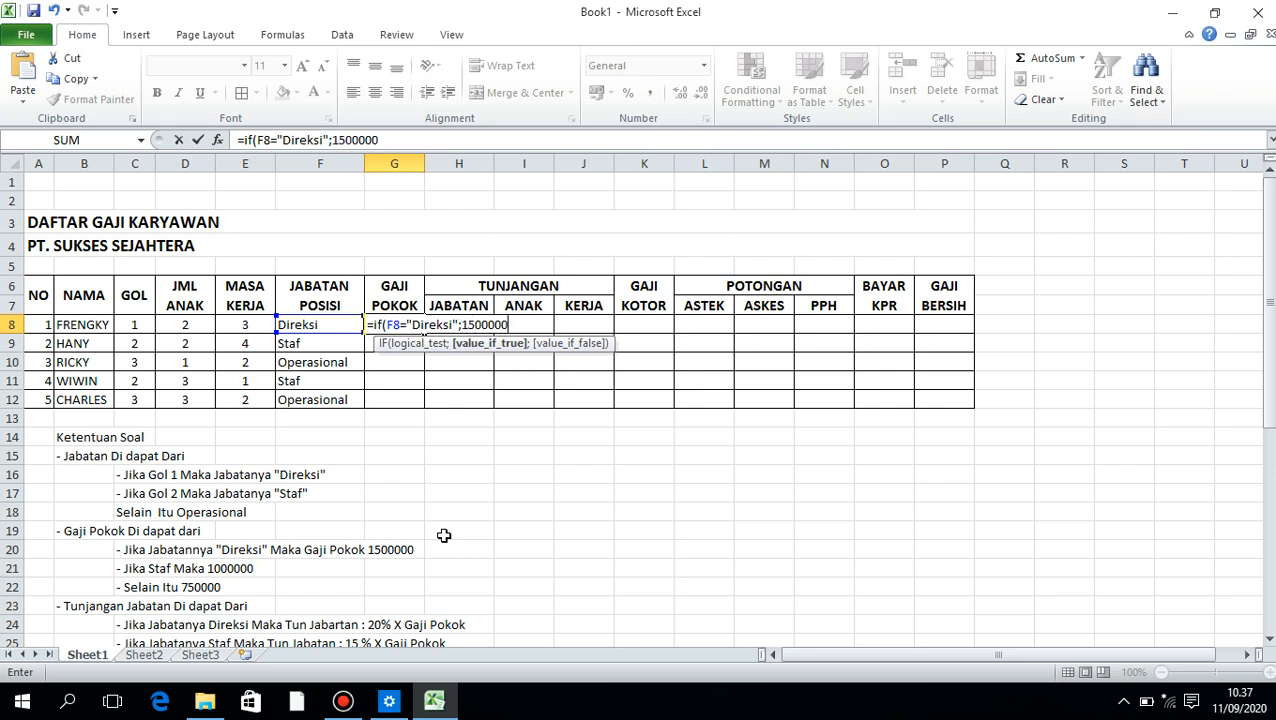
text(1500000;)
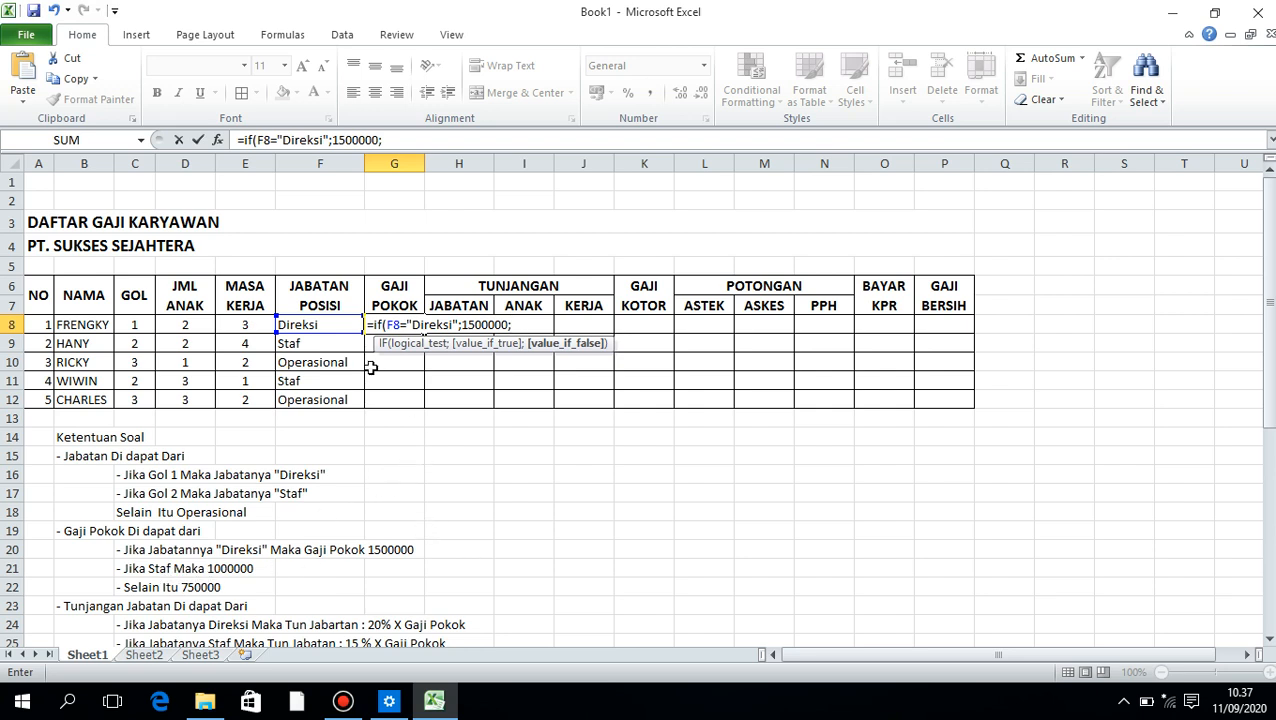
text(if)
Add a nested IF(F8="Staf";1000000; as the false branch of the G8 formula
key(Tab)
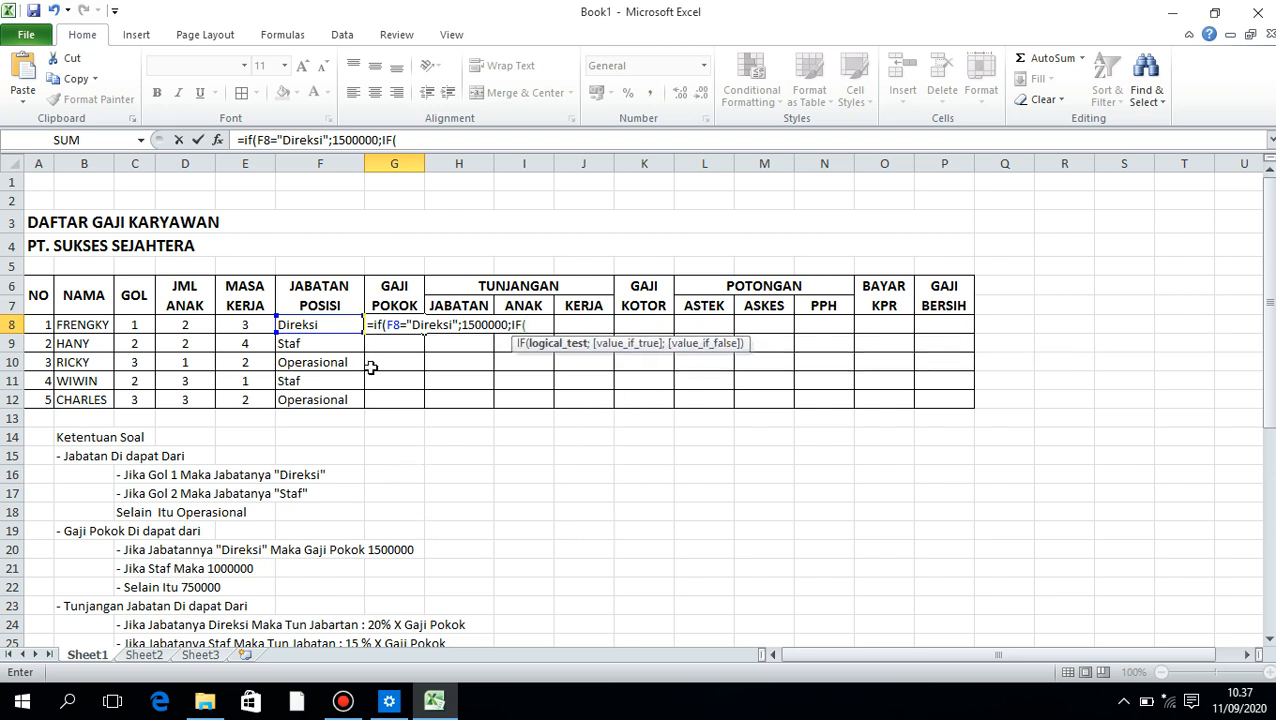
click(310, 328)
text(="Staf)
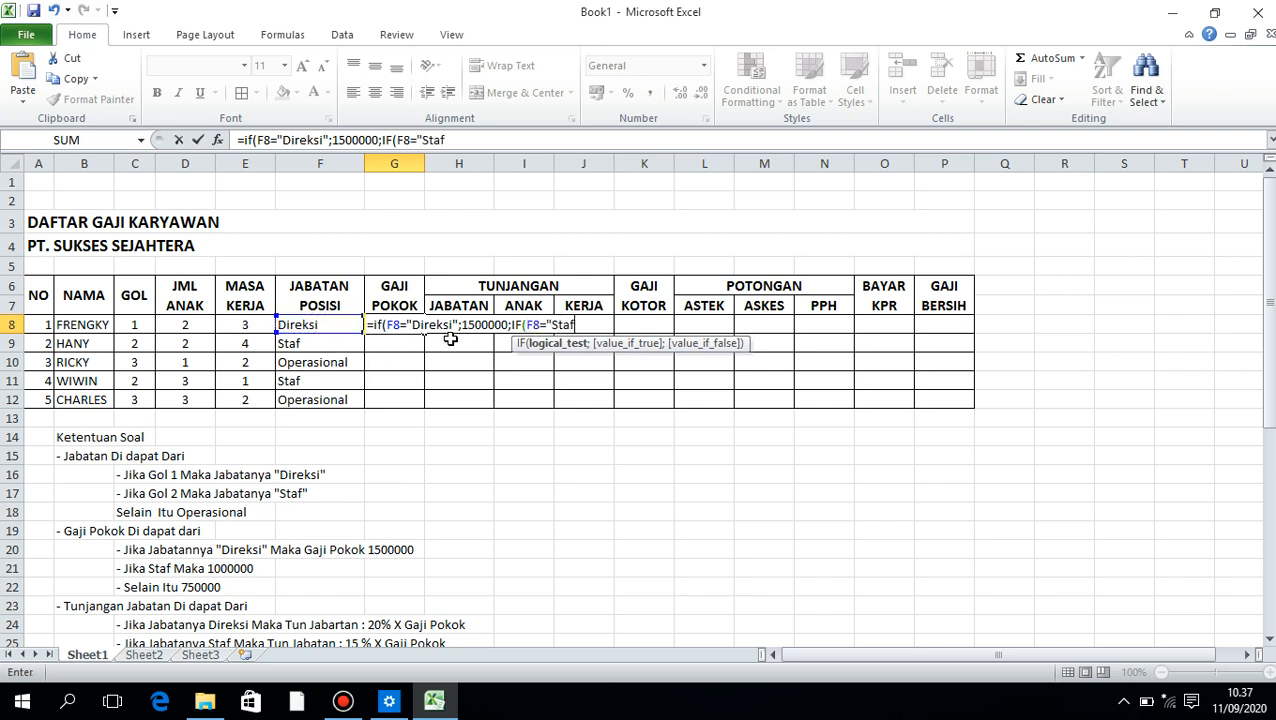
text(";)
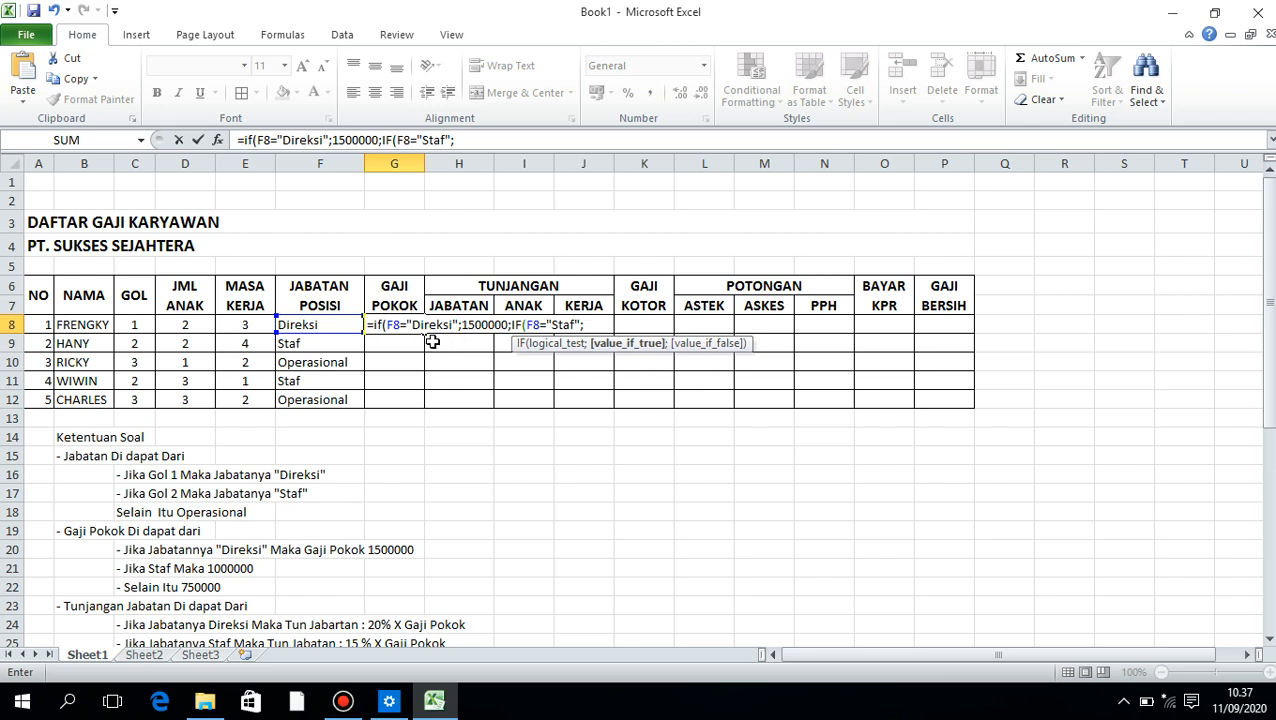
text(1000000)
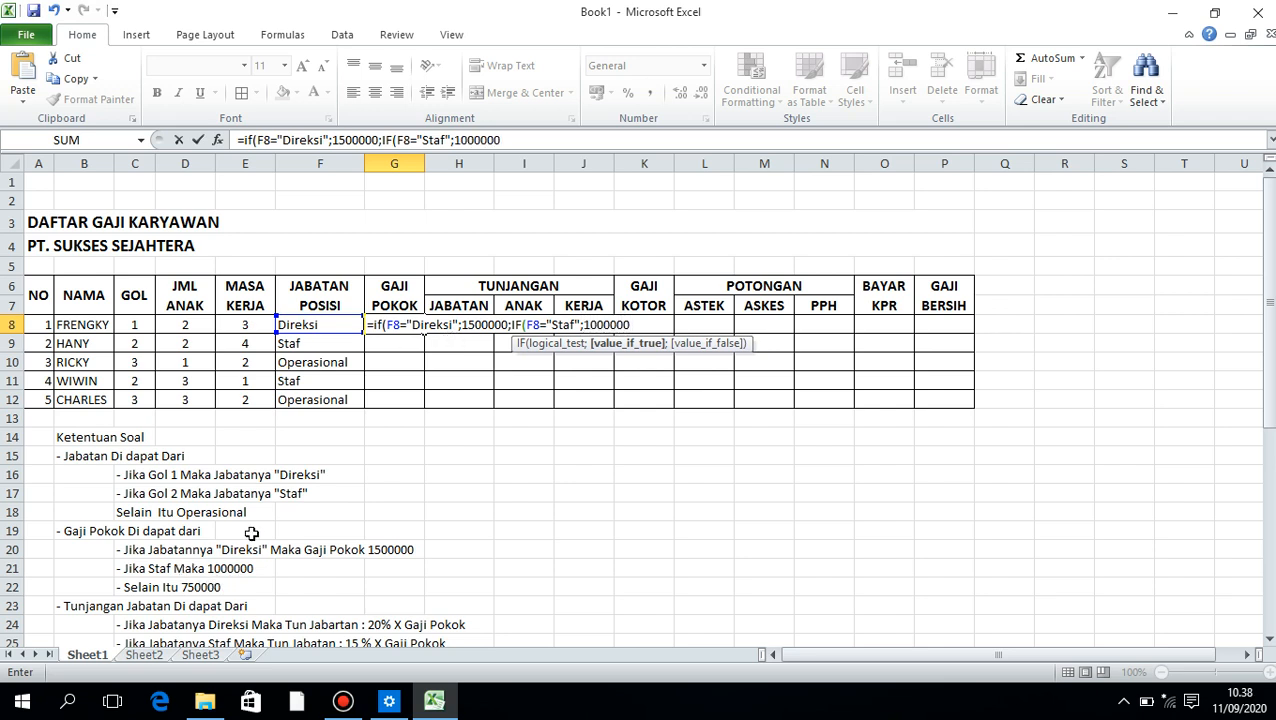
text(;)
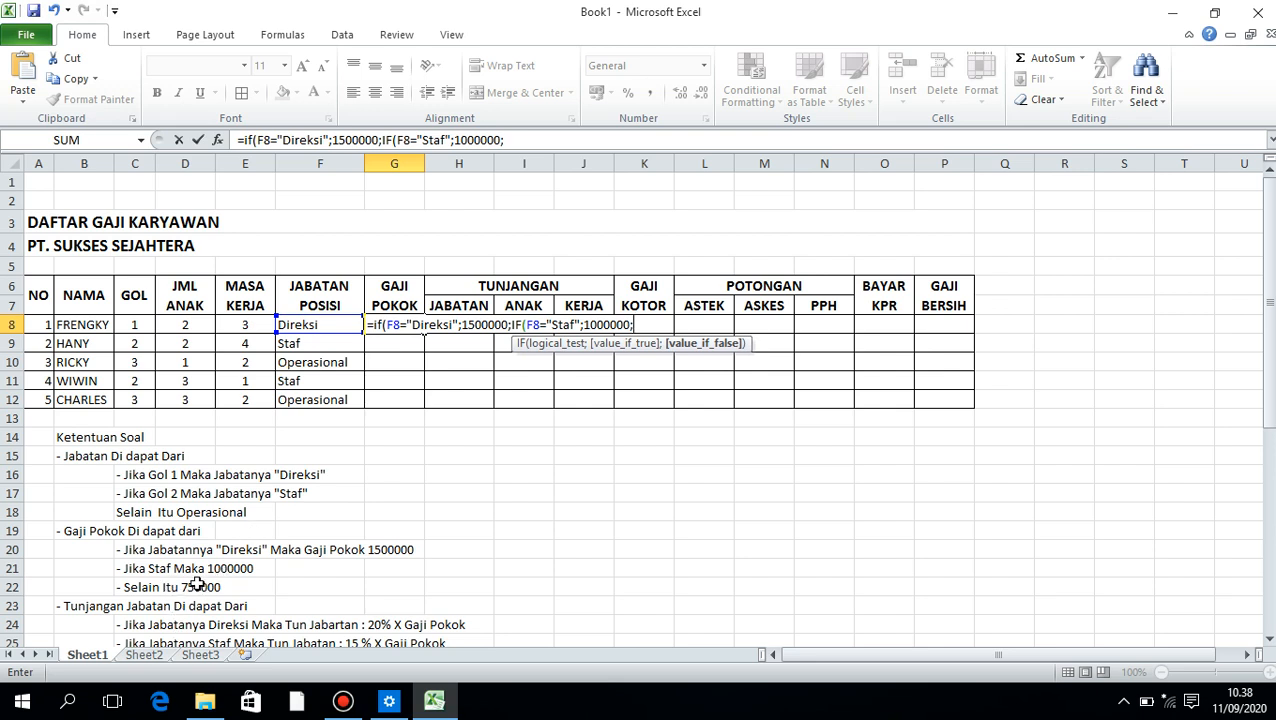
text(750000)
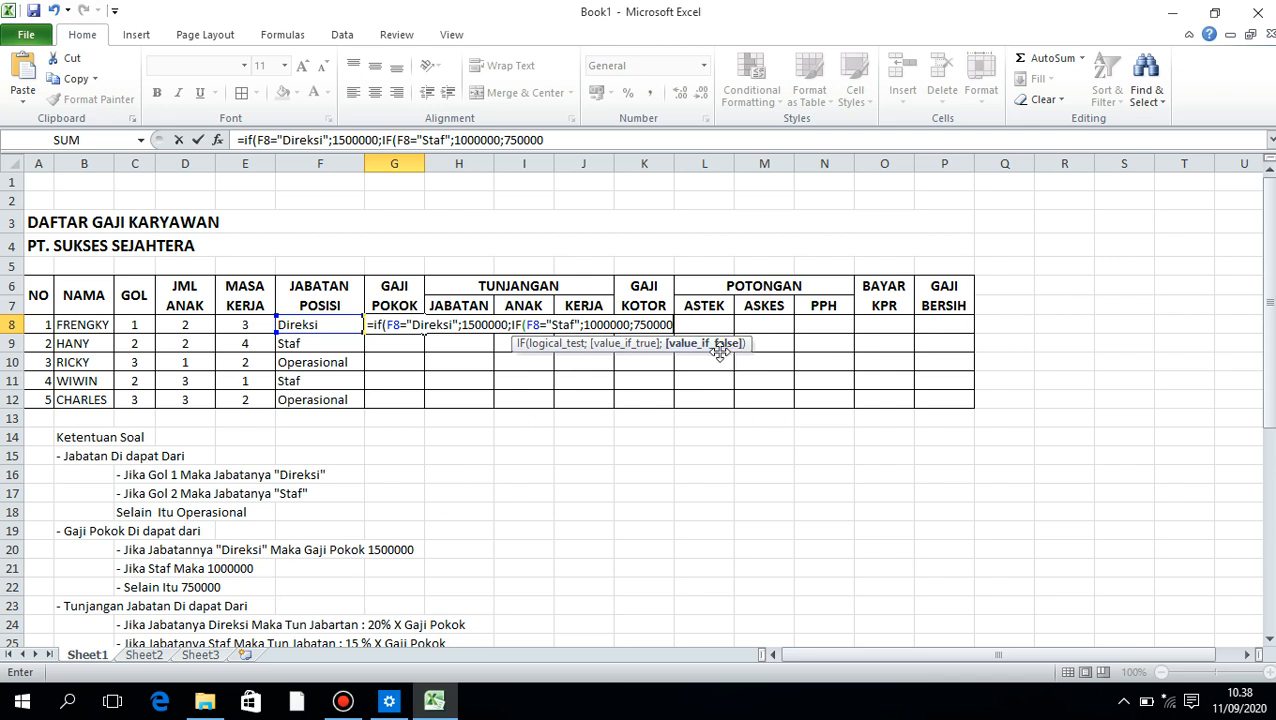
Complete the G8 formula with 750000 as the basic salary for every other position
text())
key(Return)
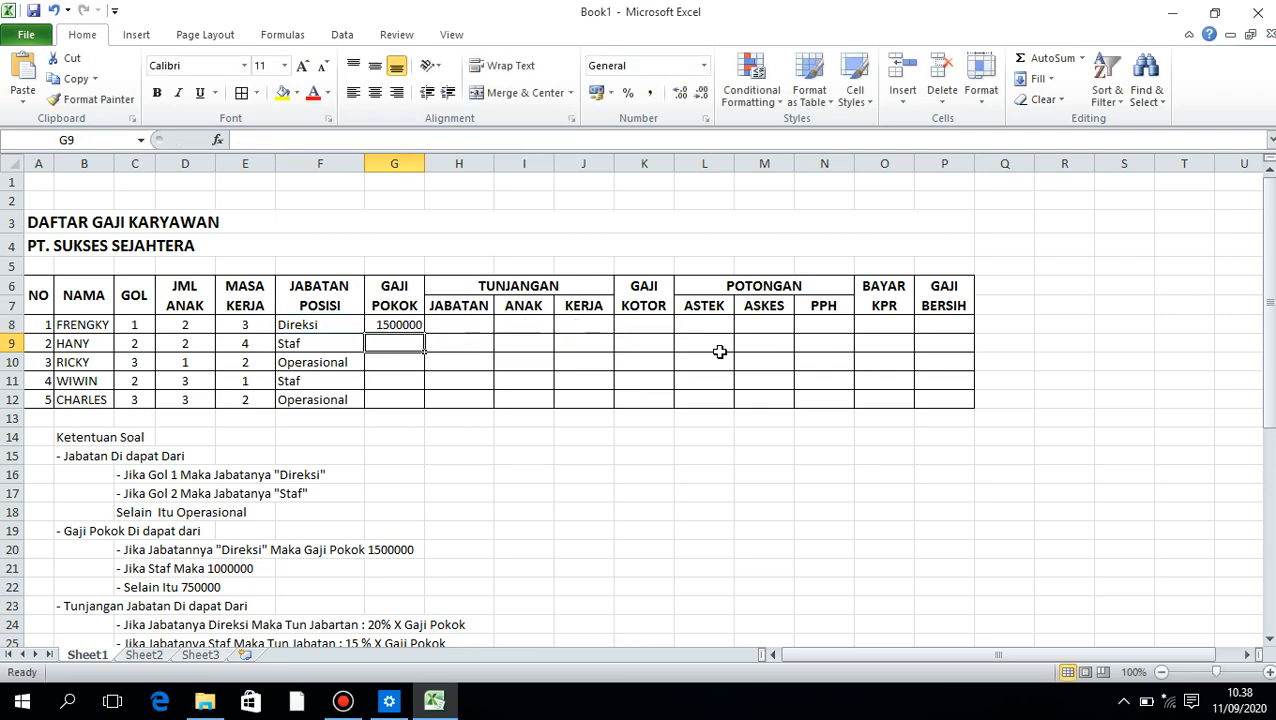
Fill the basic salary formula from G8 down to G12 and apply the Accounting number format to those cells
click(392, 327)
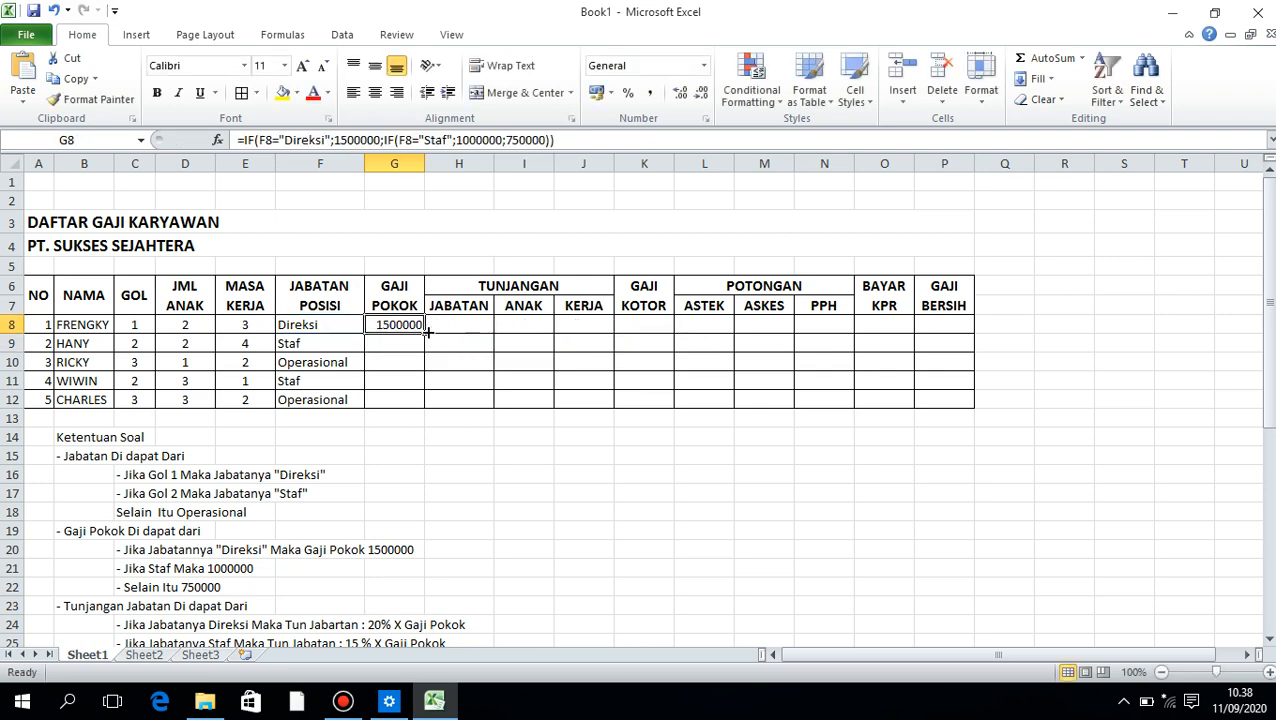
drag(424, 333, 424, 401)
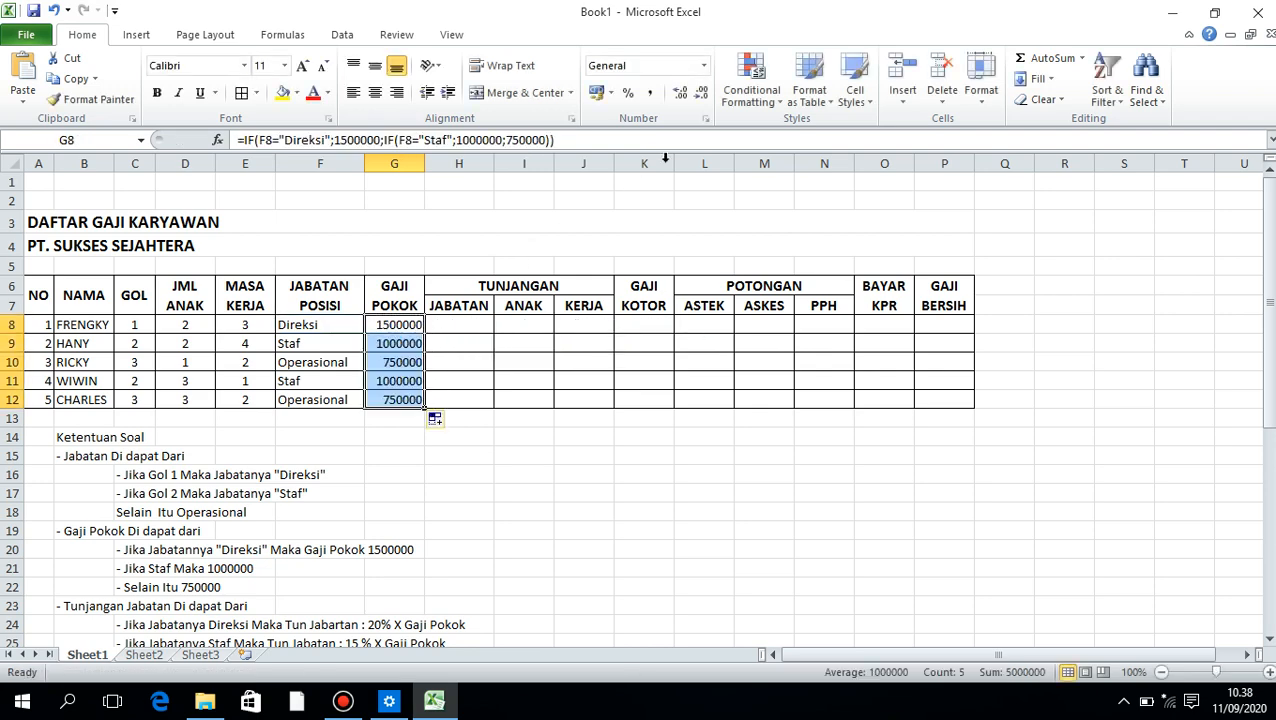
click(704, 65)
click(682, 212)
click(428, 333)
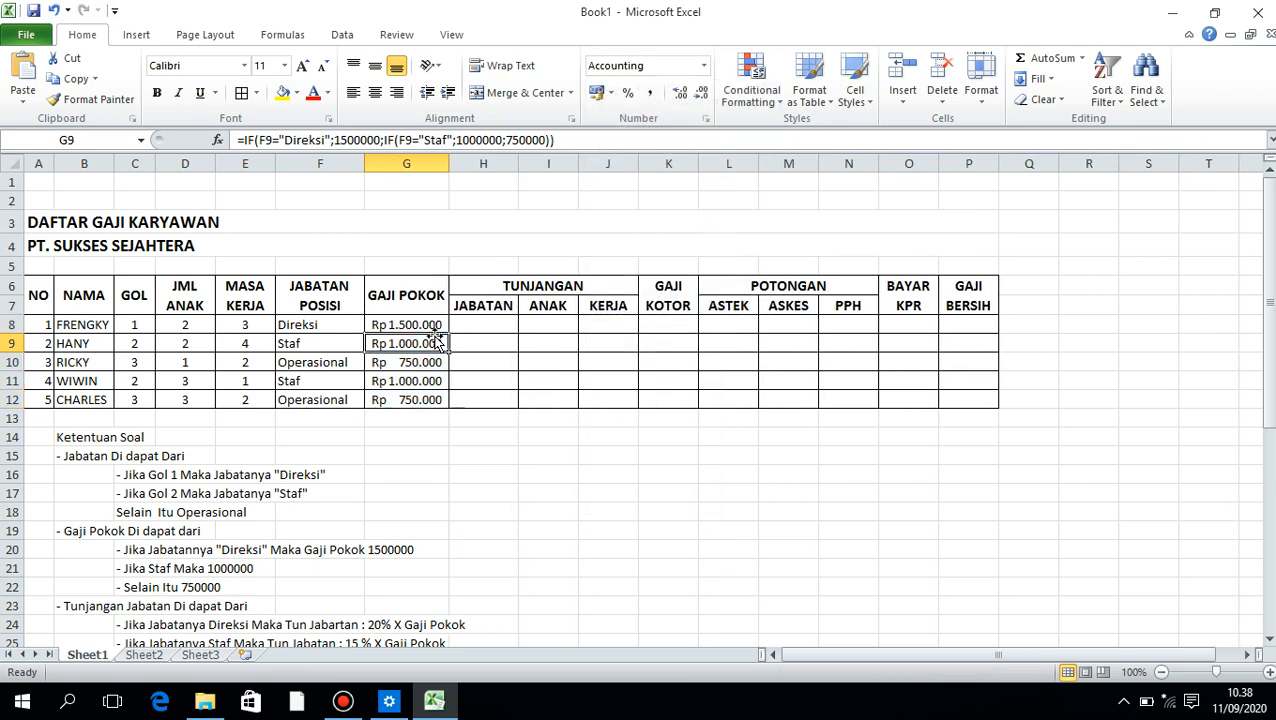
Begin the Tunjangan Jabatan formula in H8 with the condition =IF(F8="direksi"; following the position allowance rules
click(478, 323)
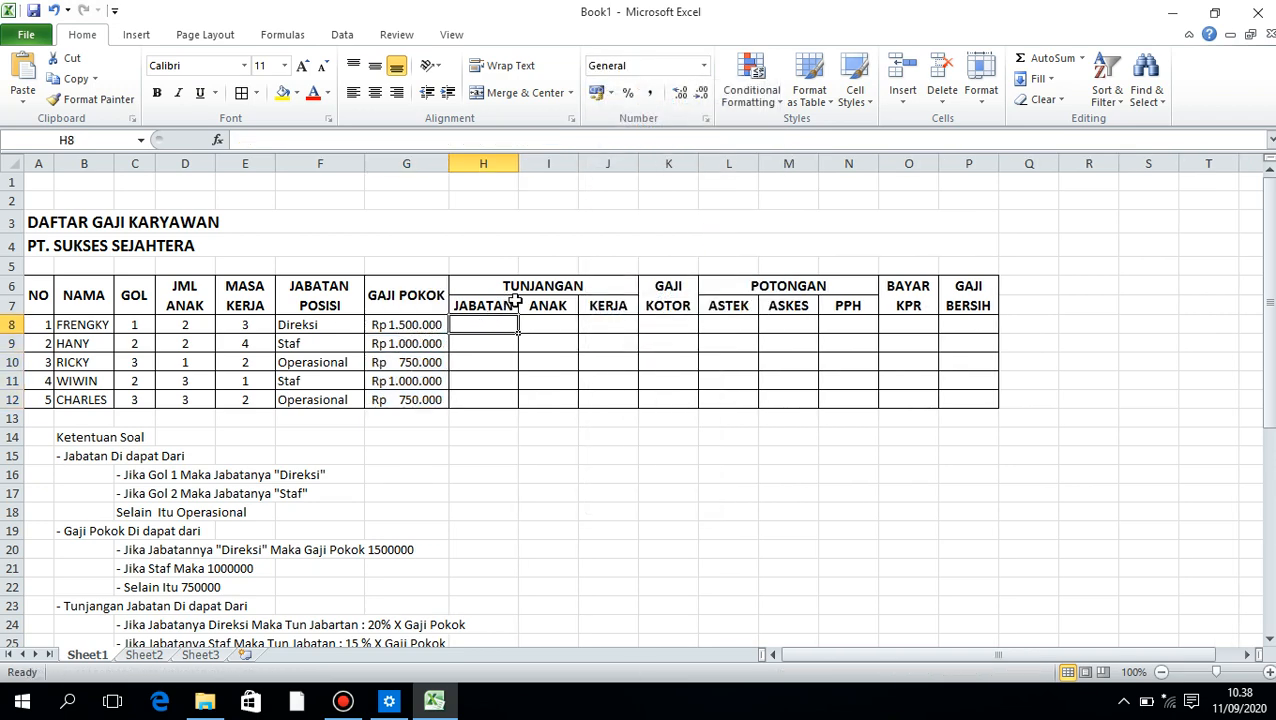
scroll(520, 306, down, 2)
scroll(520, 306, up, 2)
scroll(358, 405, down, 2)
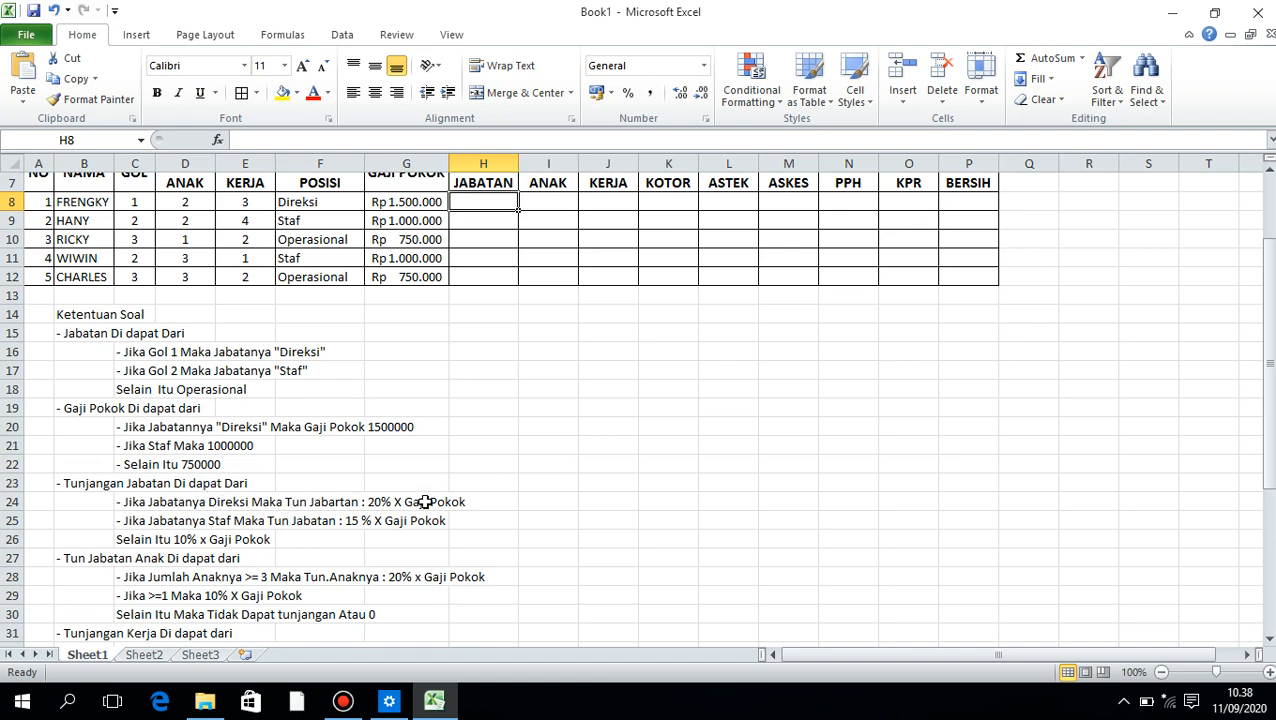
scroll(425, 501, up, 2)
text(=)
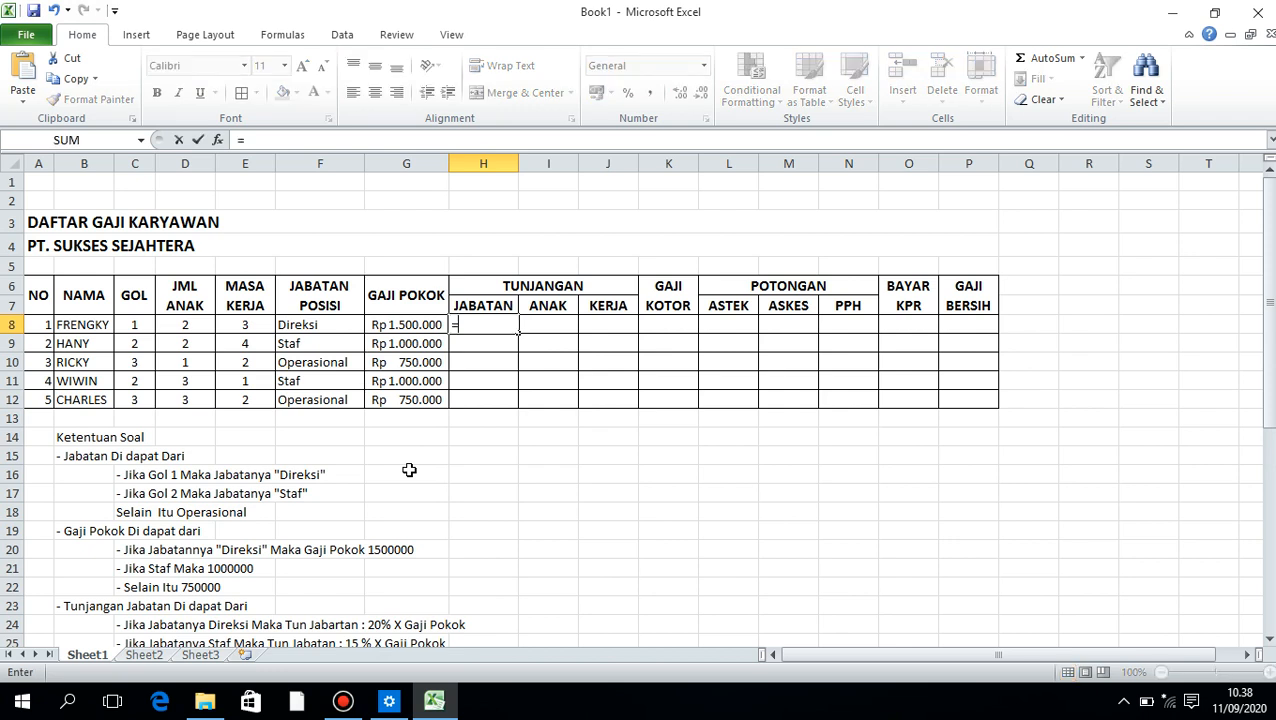
text(i)
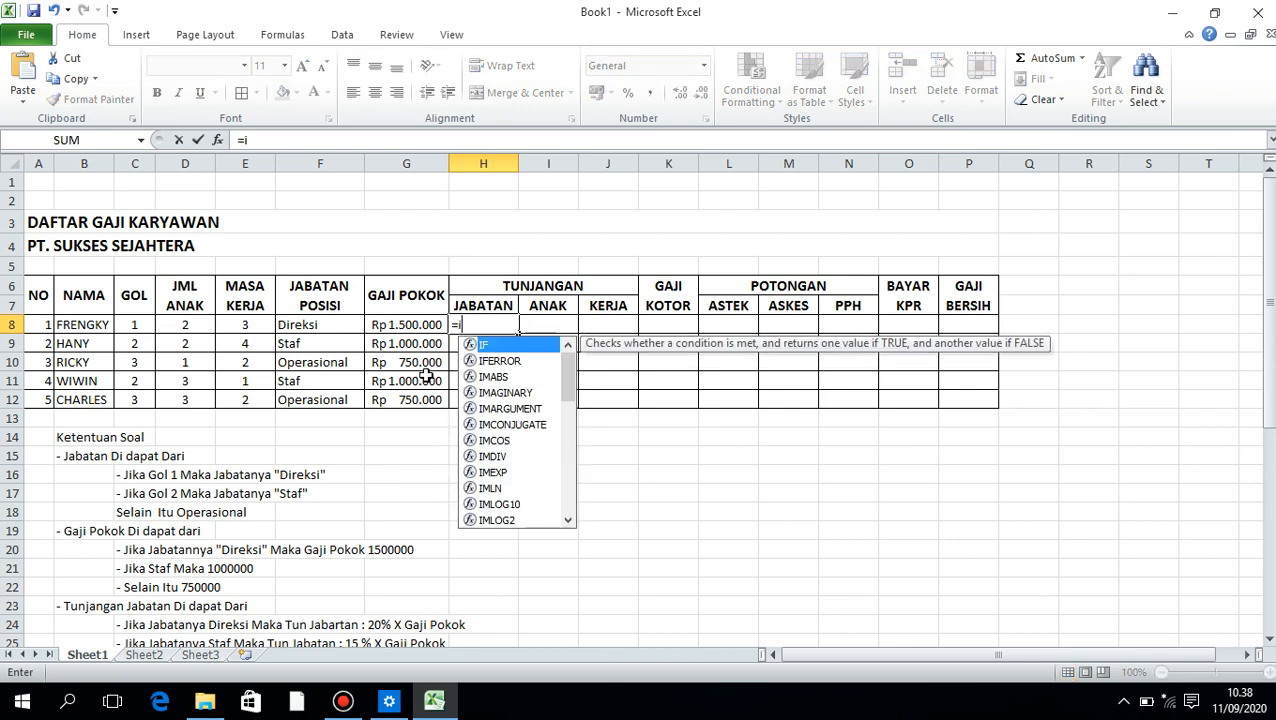
key(Tab)
click(327, 328)
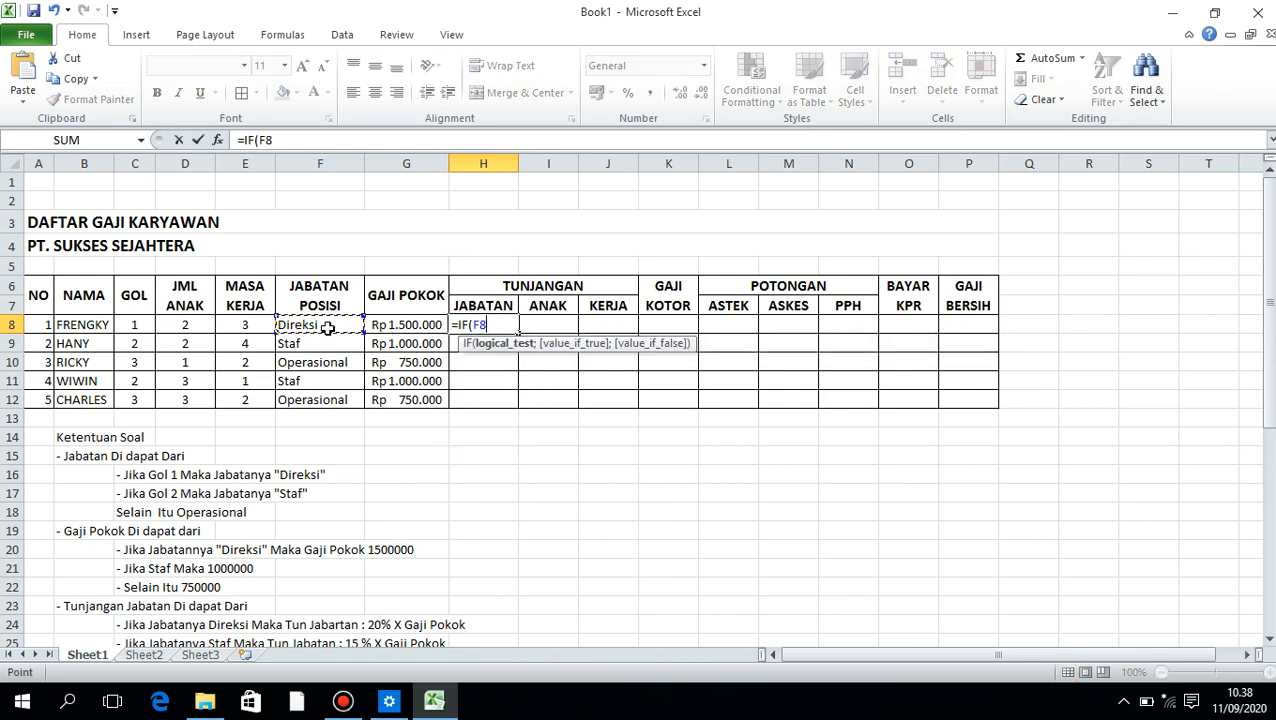
text(="direksi)
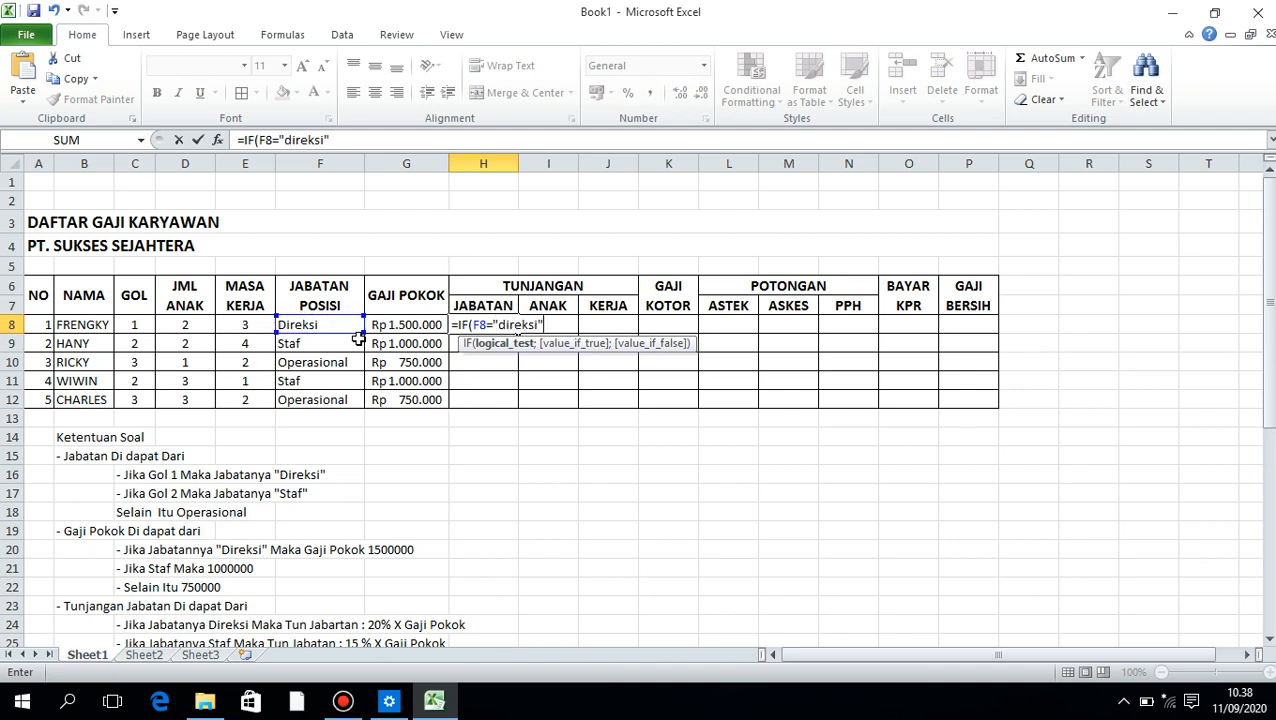
text(";)
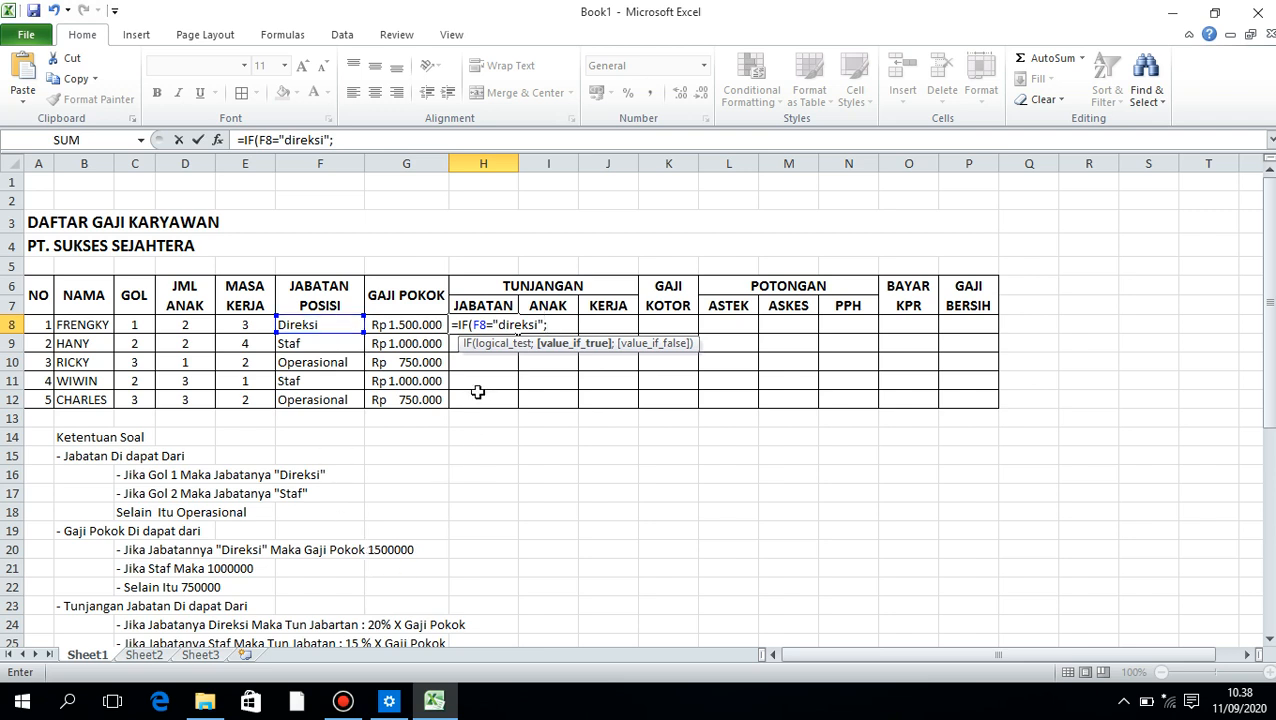
text(20%*)
Enter 20%*G8; as the true result of the H8 formula, using the first employee's basic salary
click(400, 327)
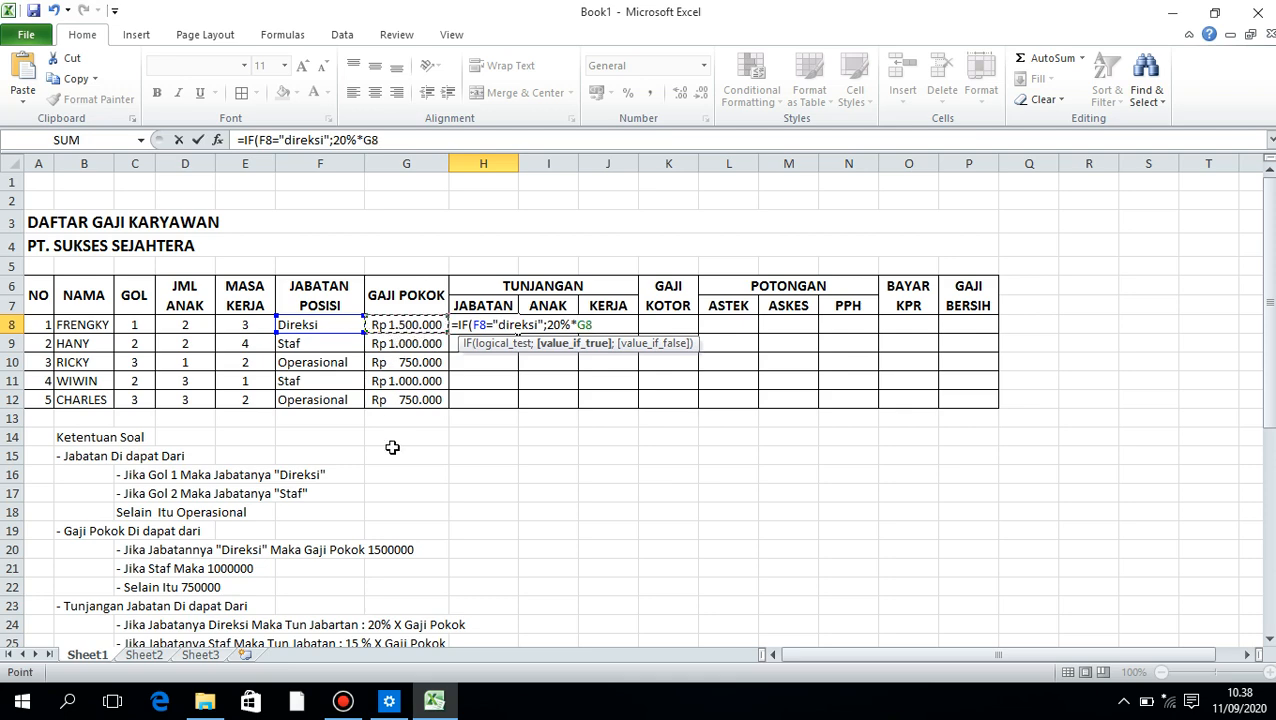
scroll(396, 445, down, 1)
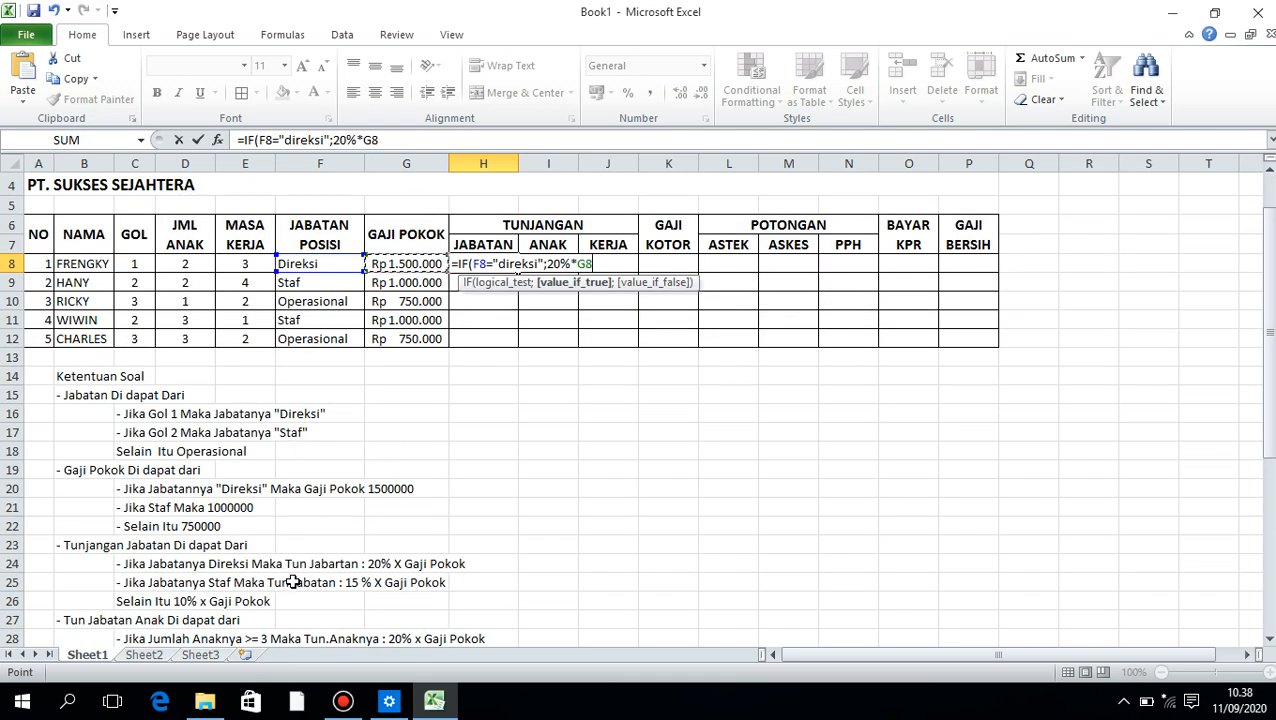
scroll(468, 462, up, 1)
text(;)
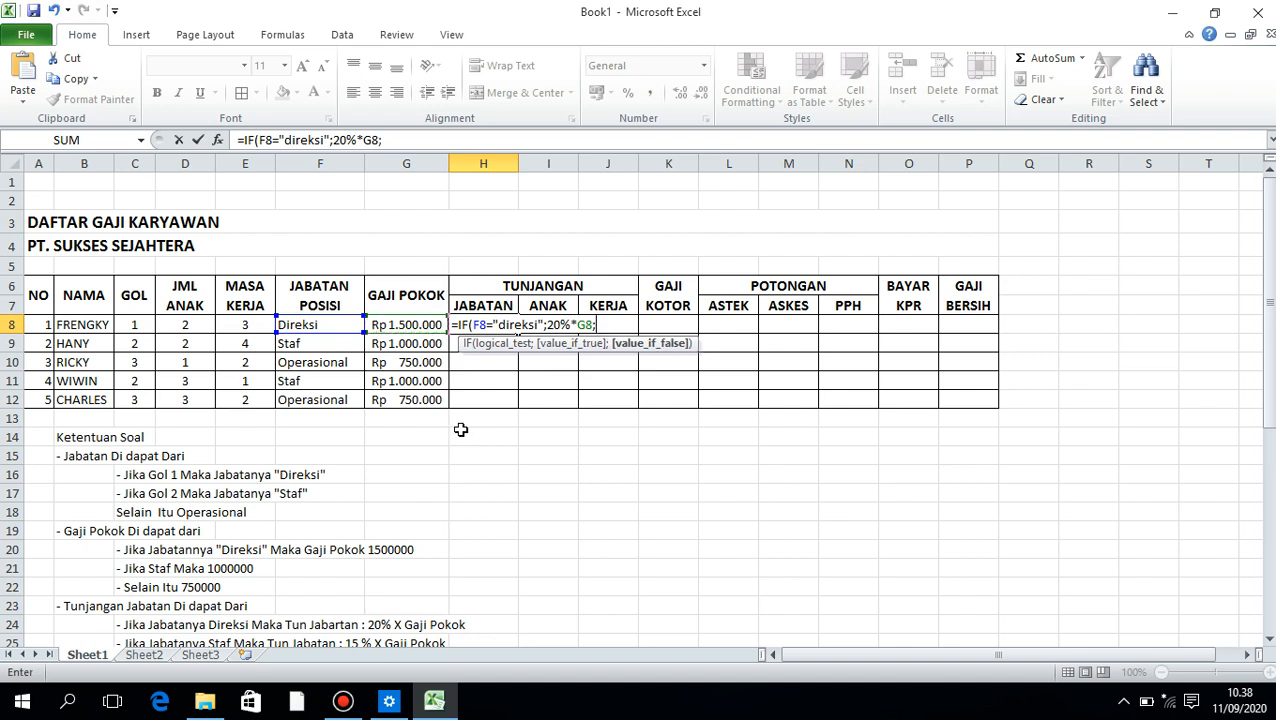
text(if)
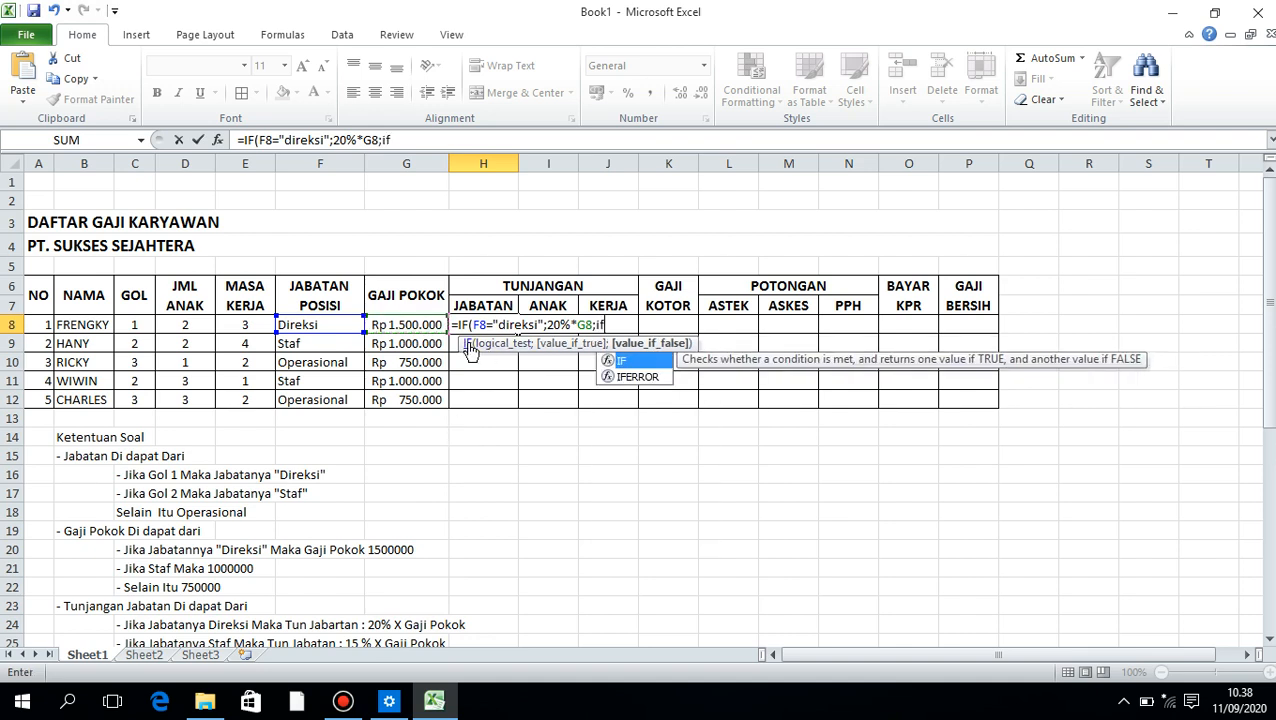
Nest a second condition IF(F8="staf"; as the false part of the position allowance formula in H8
key(Tab)
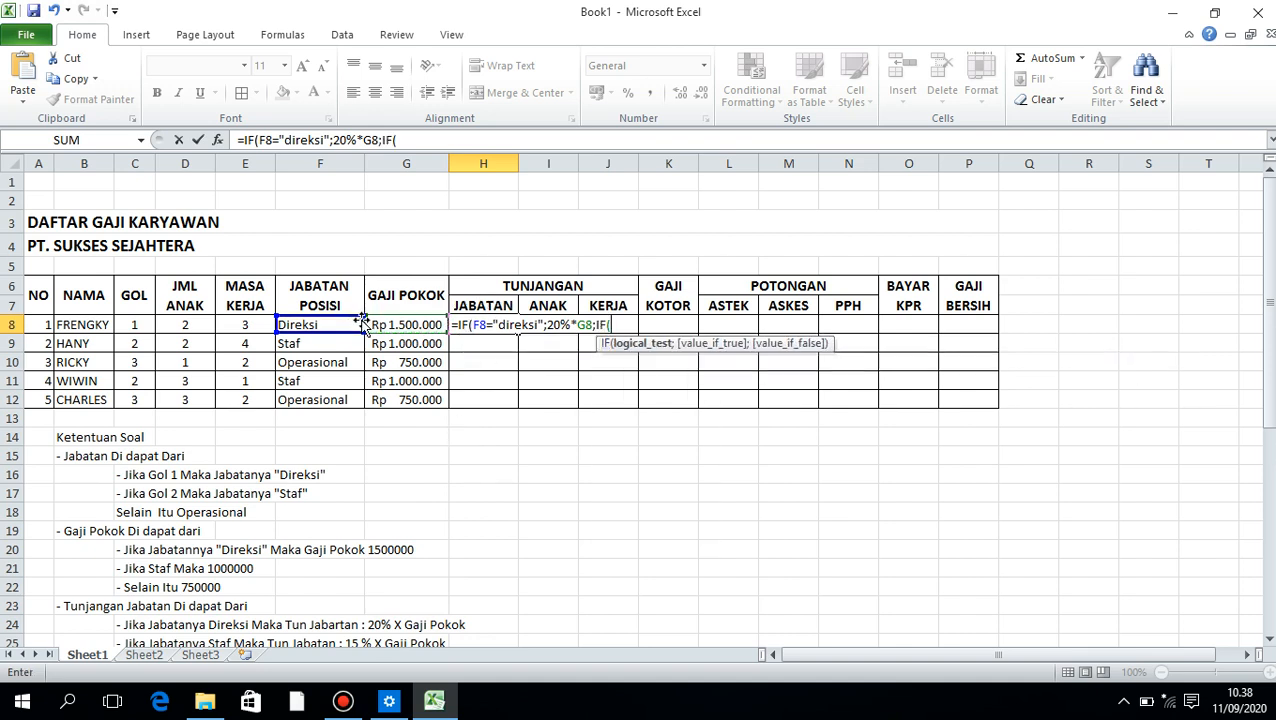
click(338, 324)
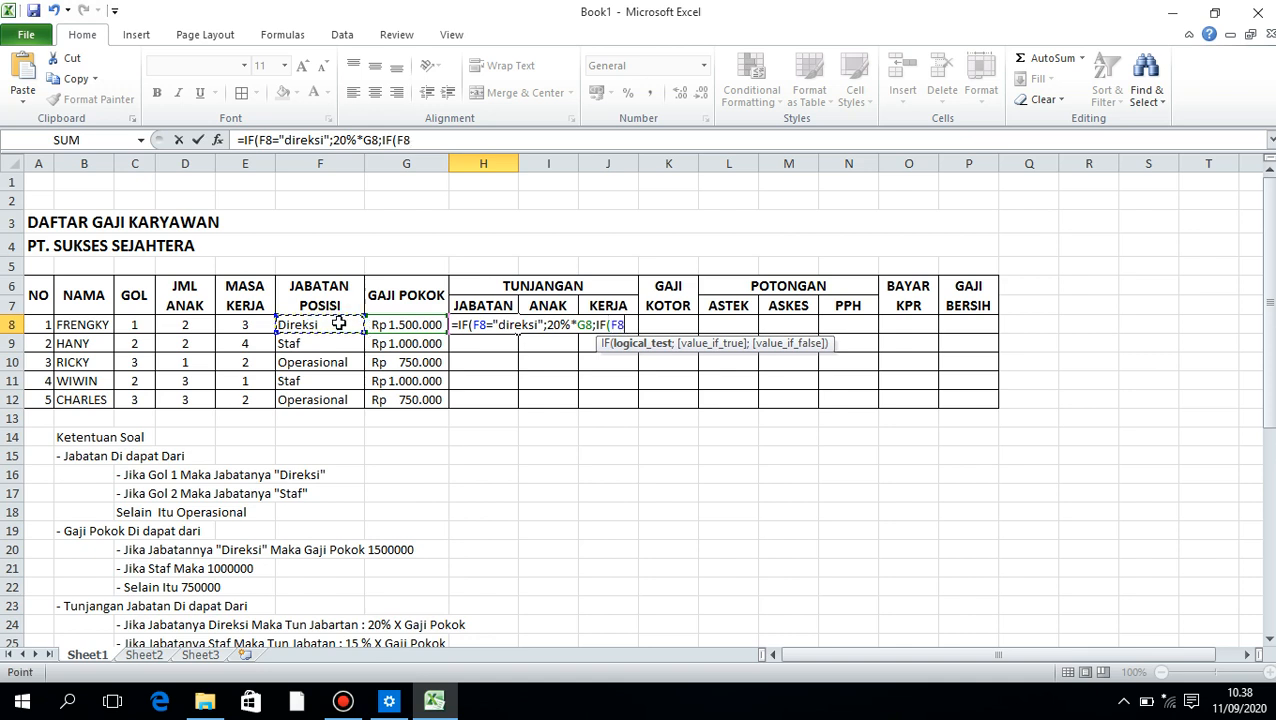
text(="staf";)
Enter 15%*G8; as the nested IF's true result in H8, following the staff allowance rule
scroll(352, 331, down, 1)
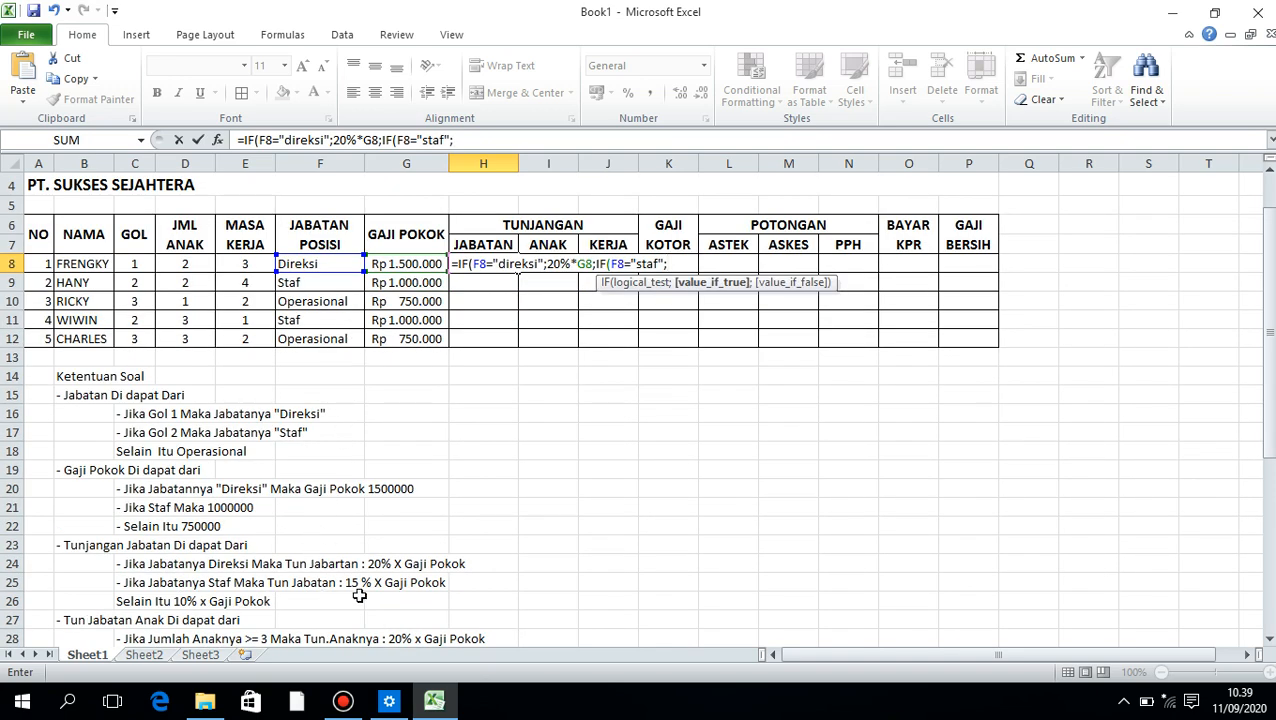
scroll(426, 489, up, 1)
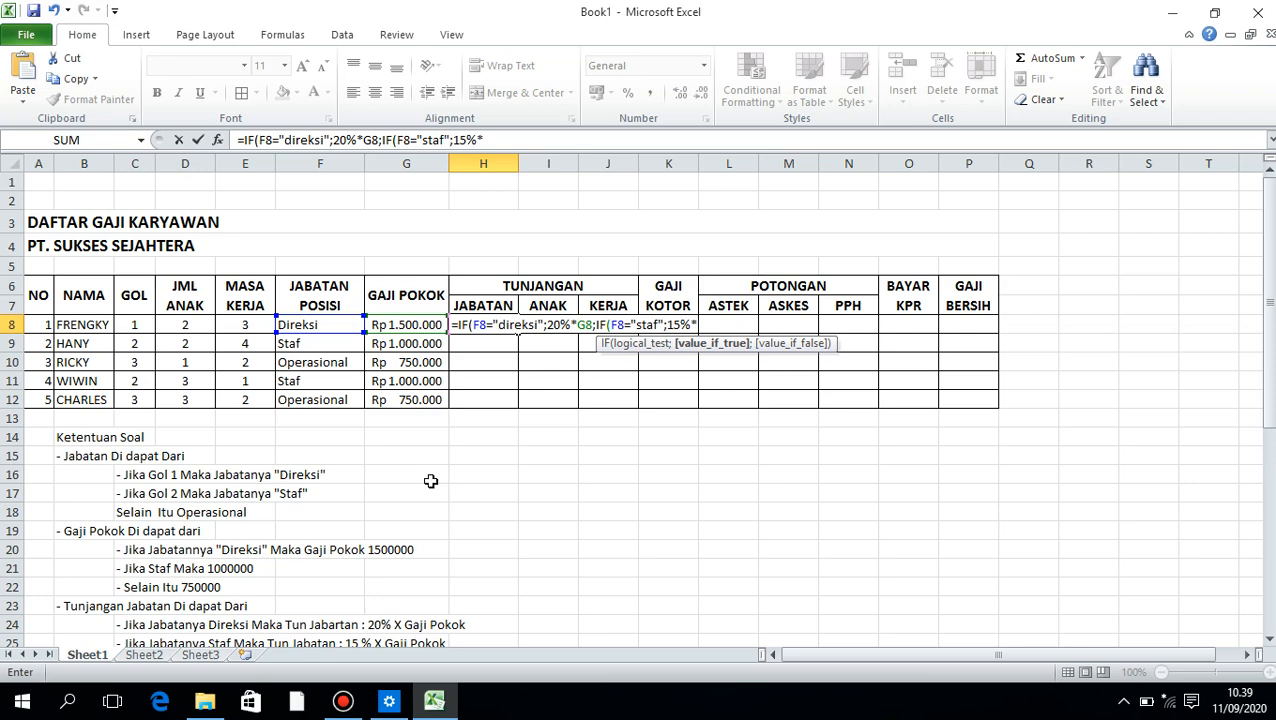
click(399, 326)
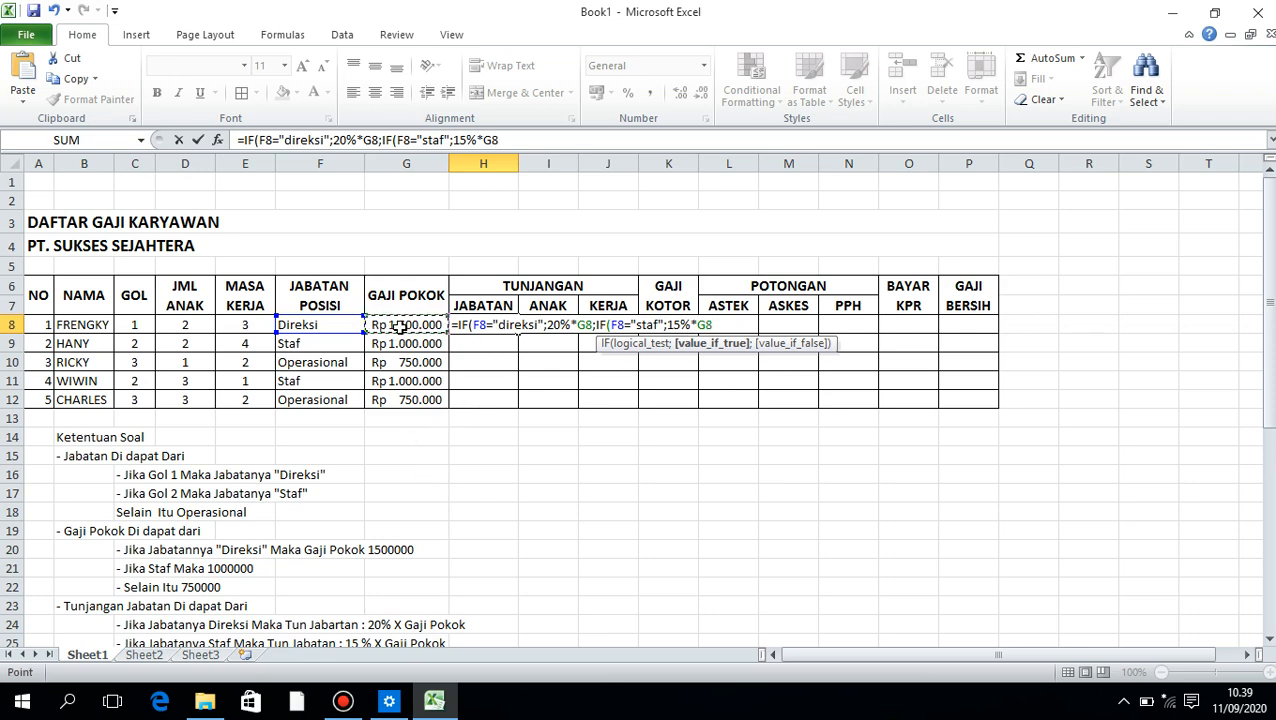
scroll(395, 327, down, 1)
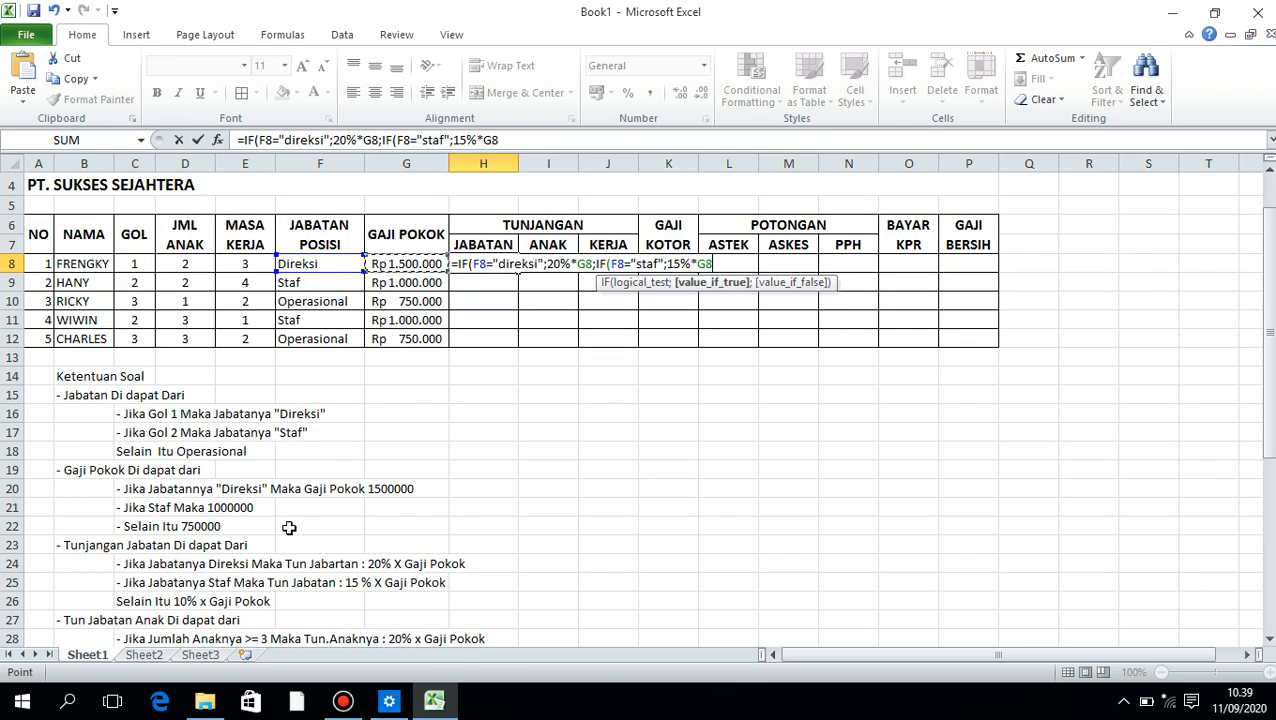
scroll(410, 428, up, 1)
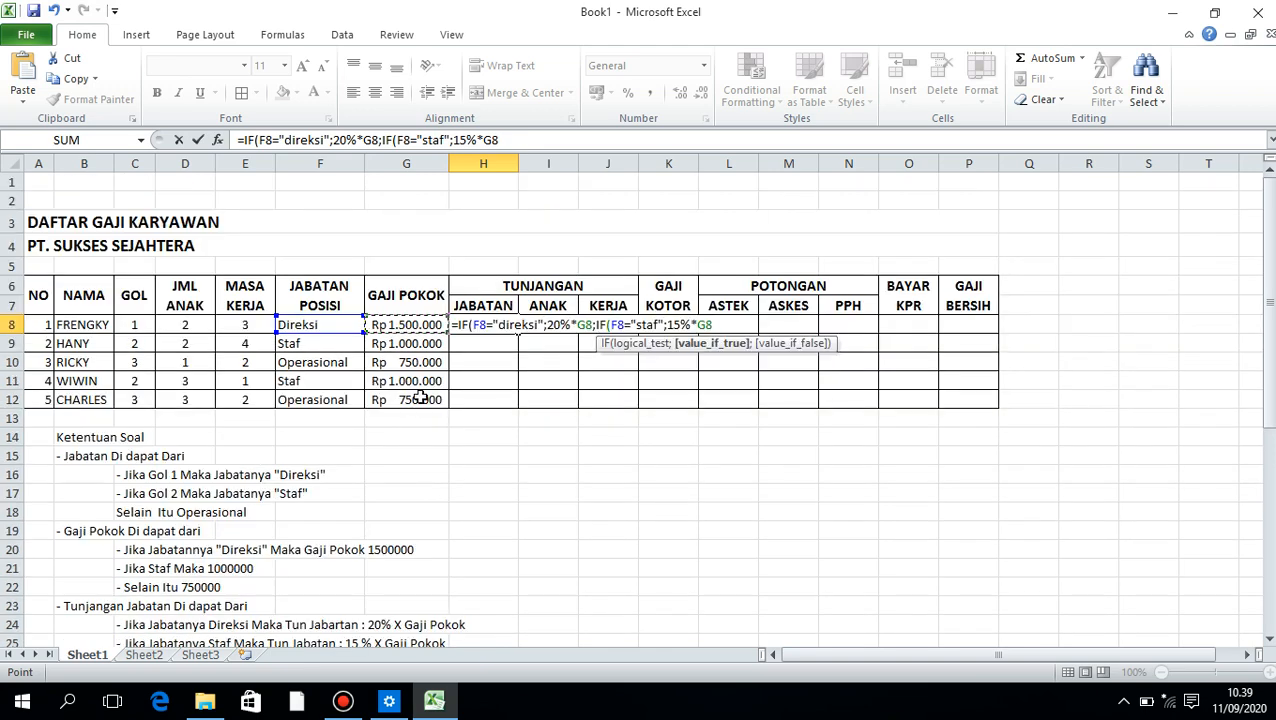
text(;)
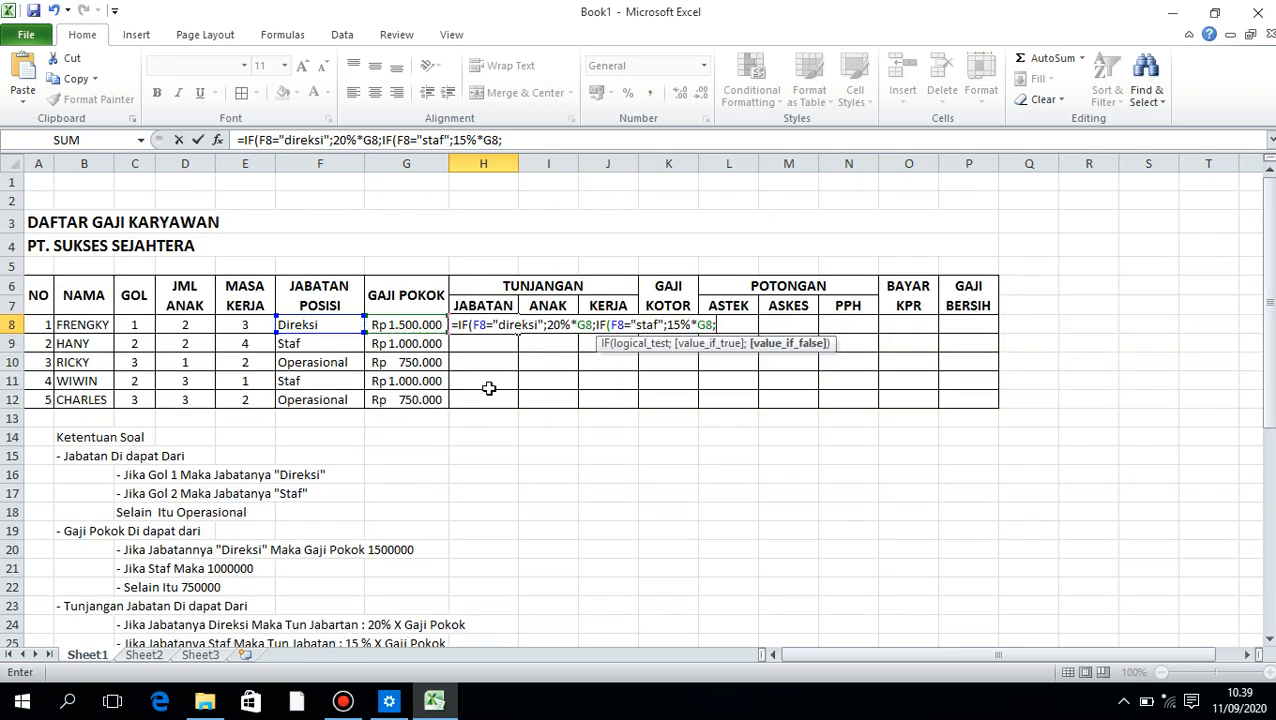
Complete the H8 formula with 10%*G8)) as the allowance for every other position
scroll(482, 389, down, 1)
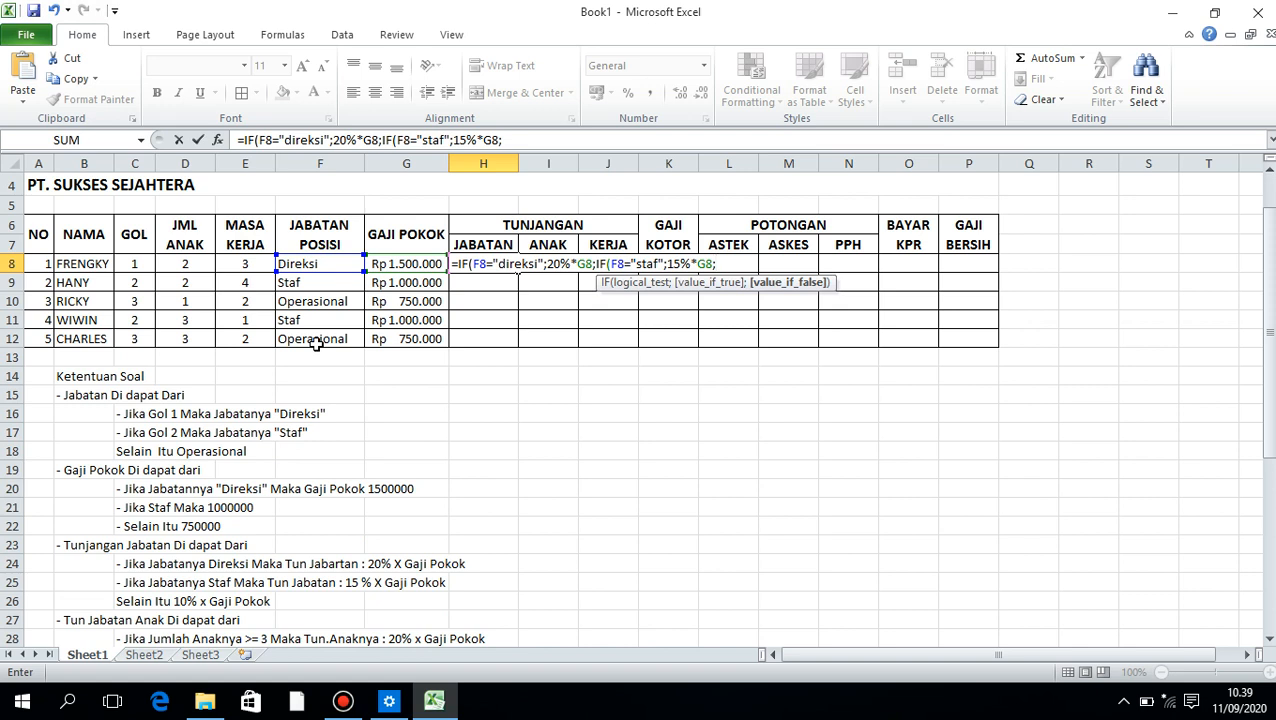
text(10%*)
click(396, 264)
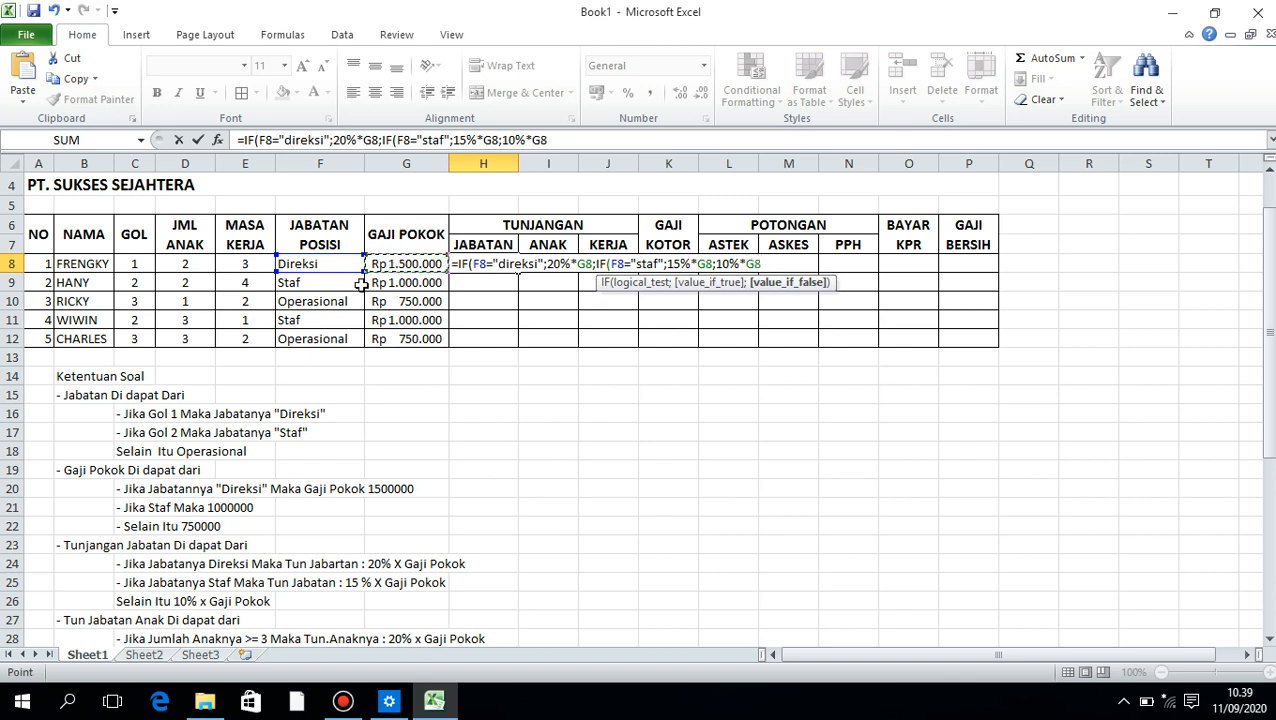
text())
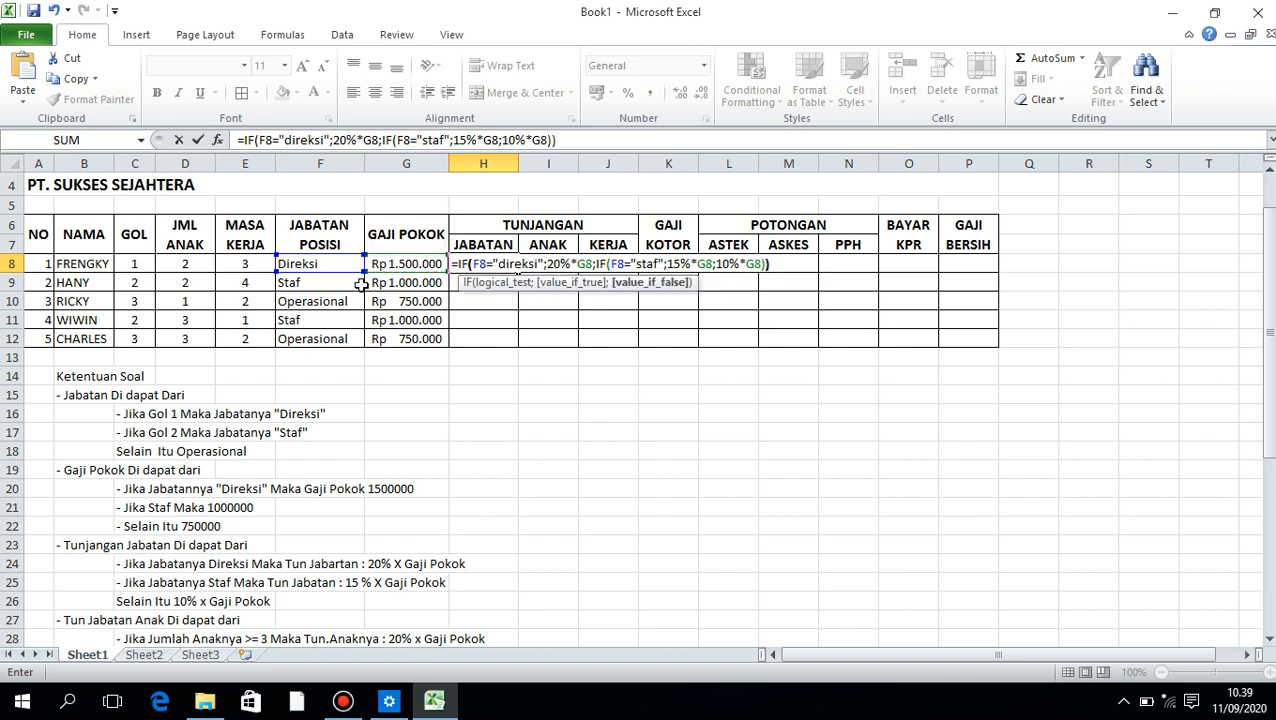
key(Return)
Fill the position allowance formula from H8 down to H12, apply the Accounting format and widen column H to fit
click(486, 264)
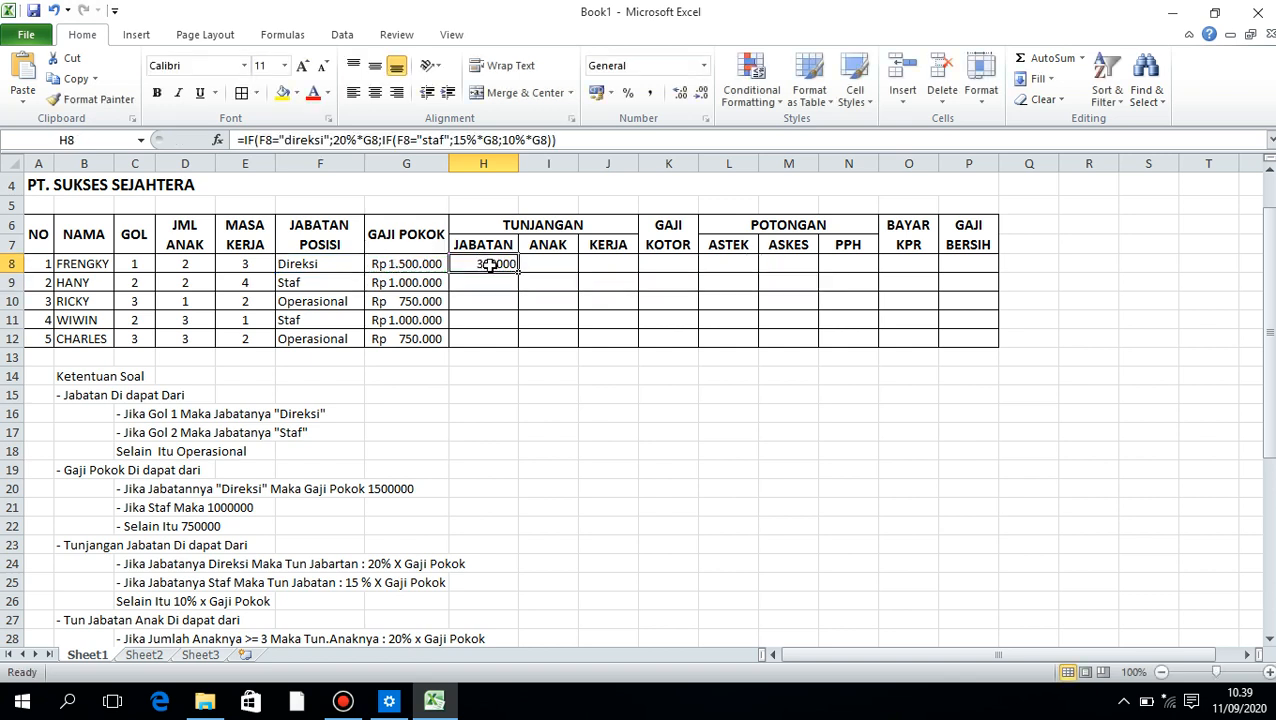
drag(519, 270, 512, 343)
scroll(504, 236, up, 1)
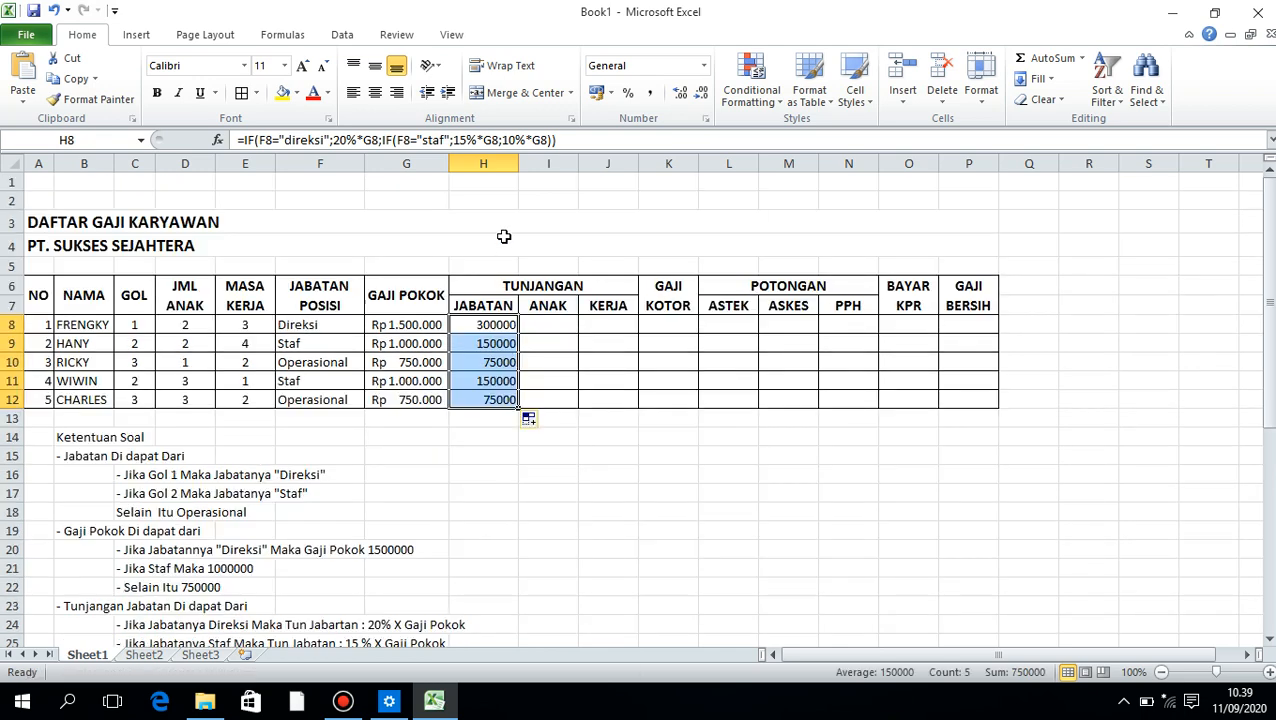
click(597, 93)
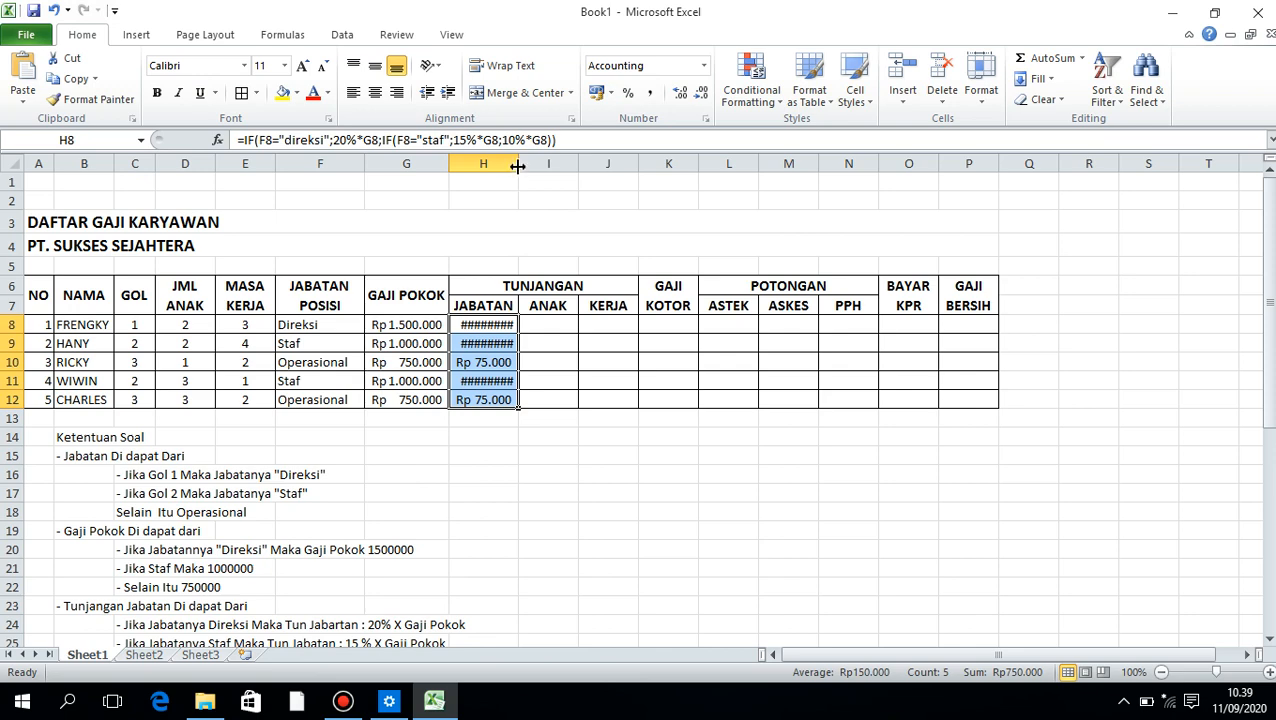
drag(517, 167, 541, 165)
click(513, 399)
Begin the child allowance formula in I8 with the condition =IF(D8>=3; following the Tunjangan Anak rules
scroll(487, 395, down, 3)
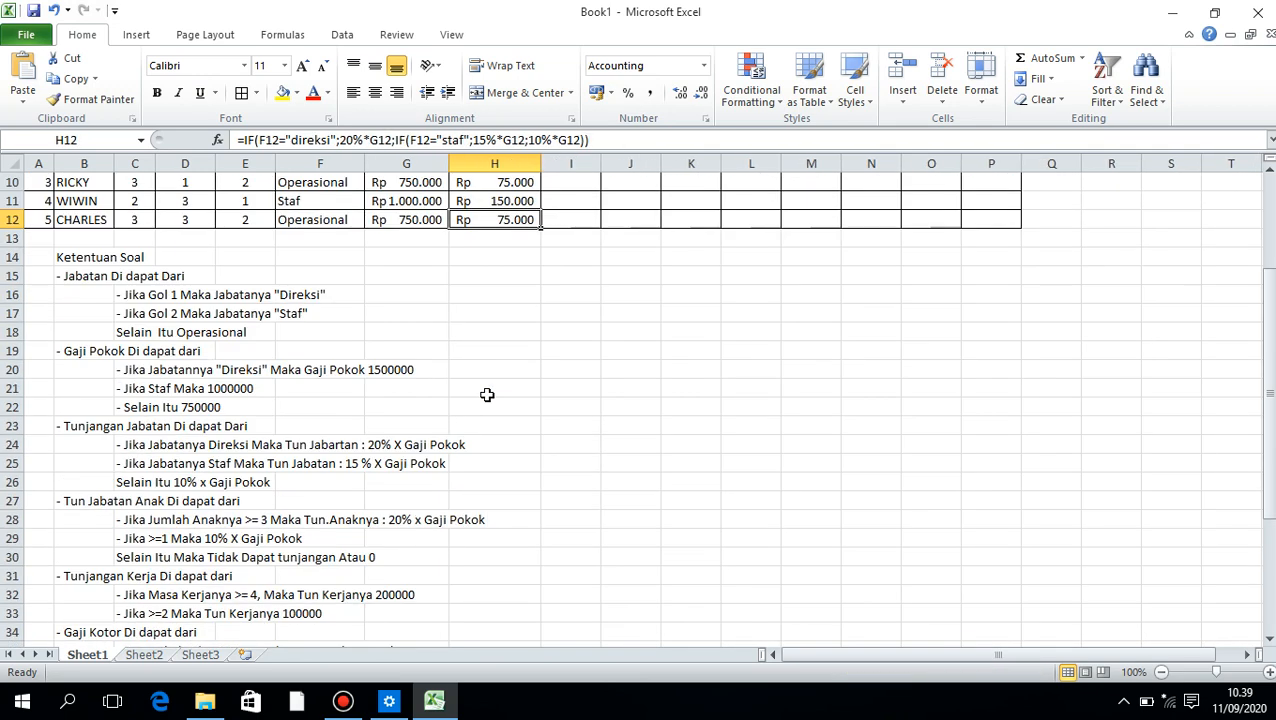
scroll(487, 395, up, 3)
scroll(476, 397, down, 2)
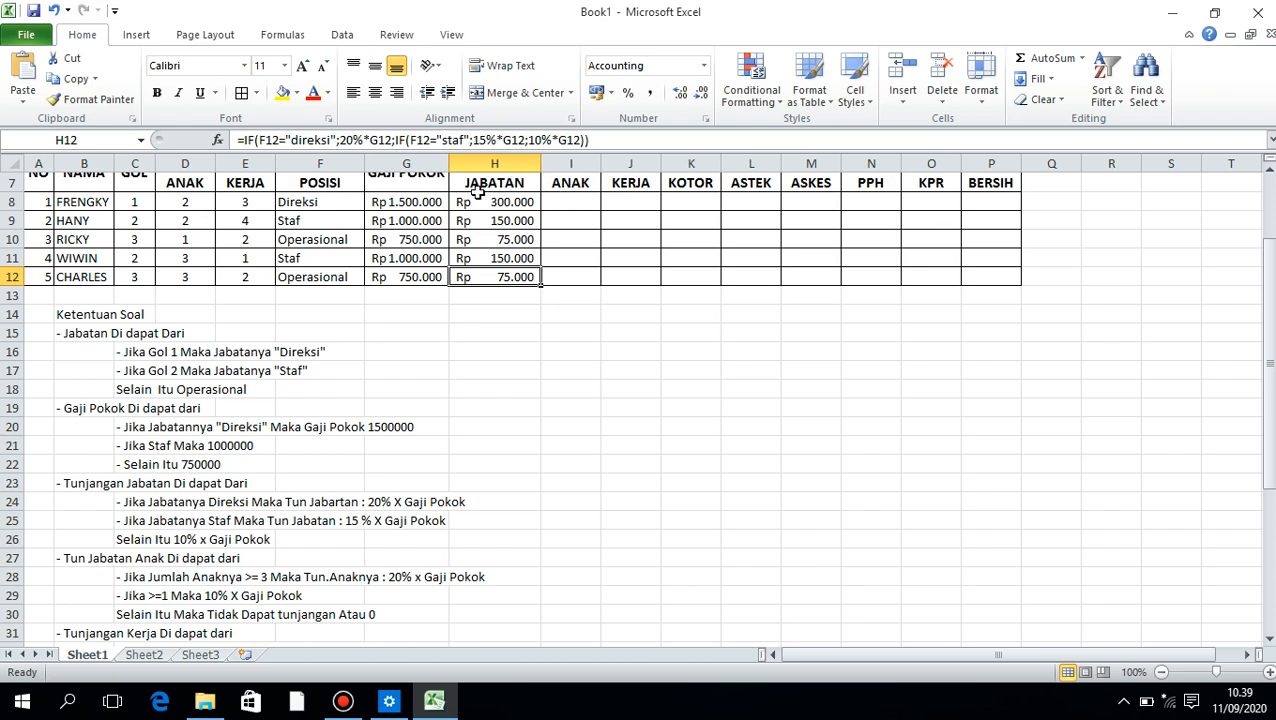
click(568, 201)
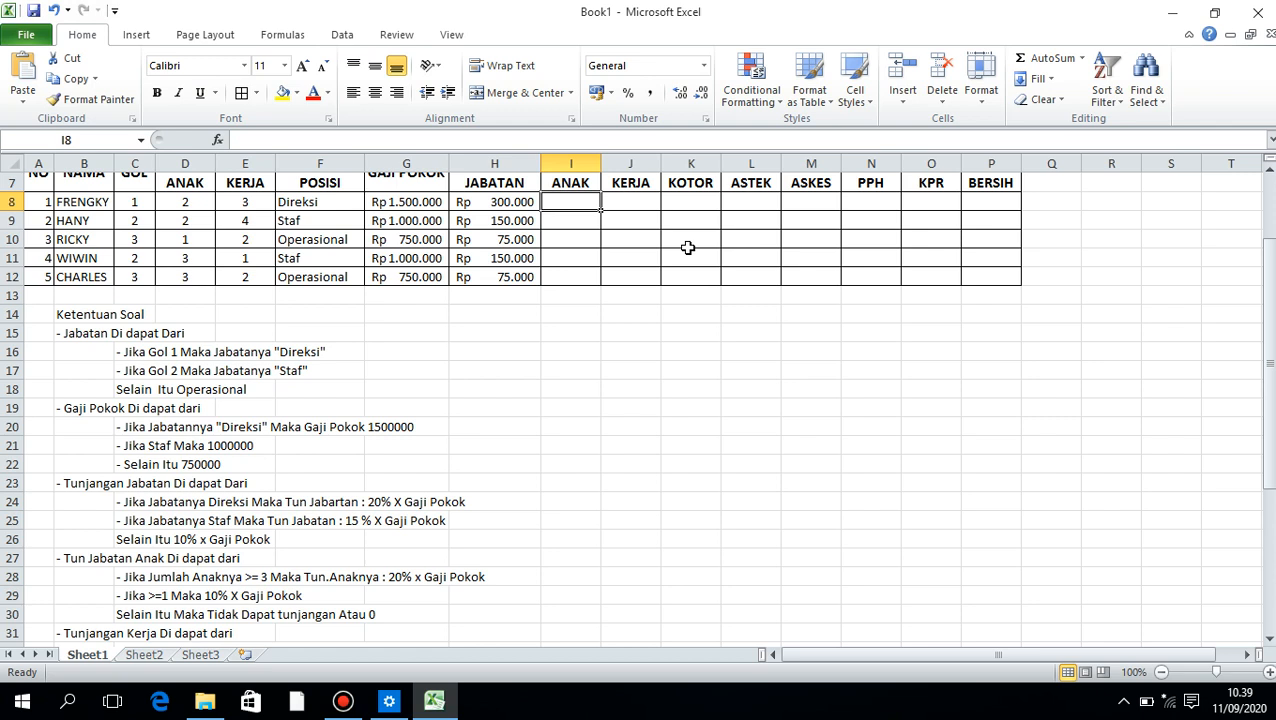
text(=if)
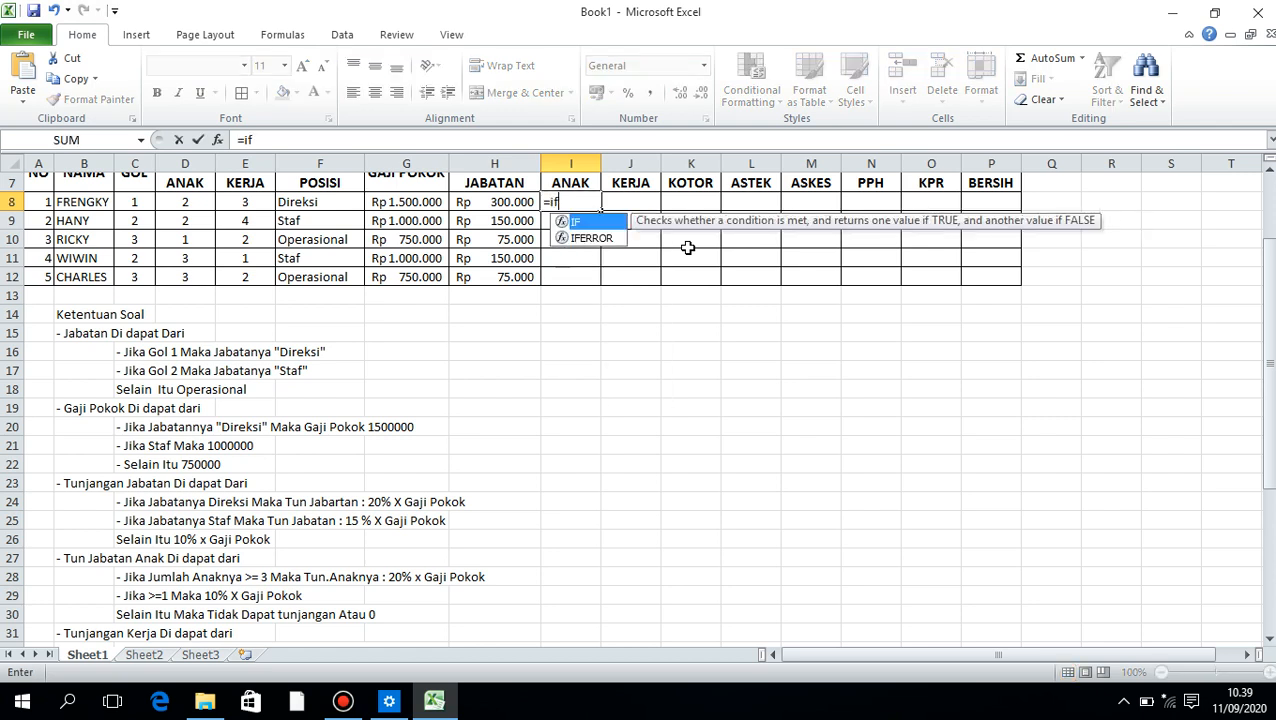
key(Tab)
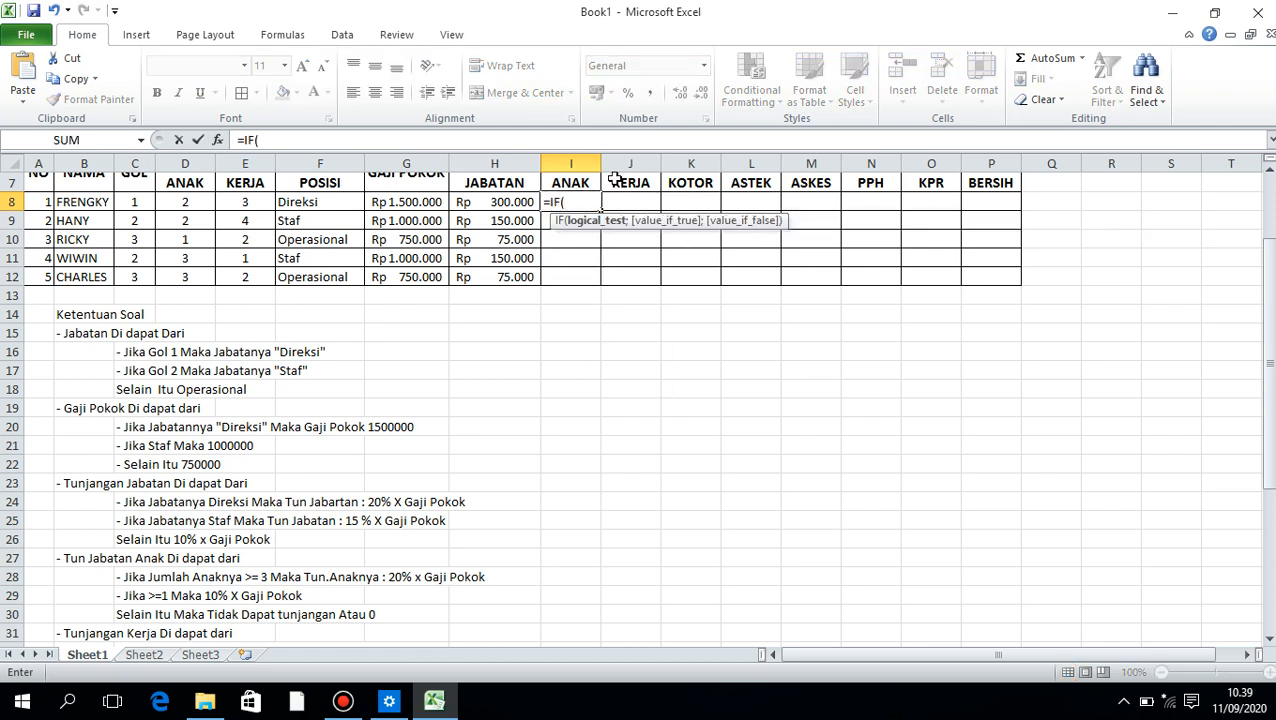
click(199, 203)
text(>=)
text(3)
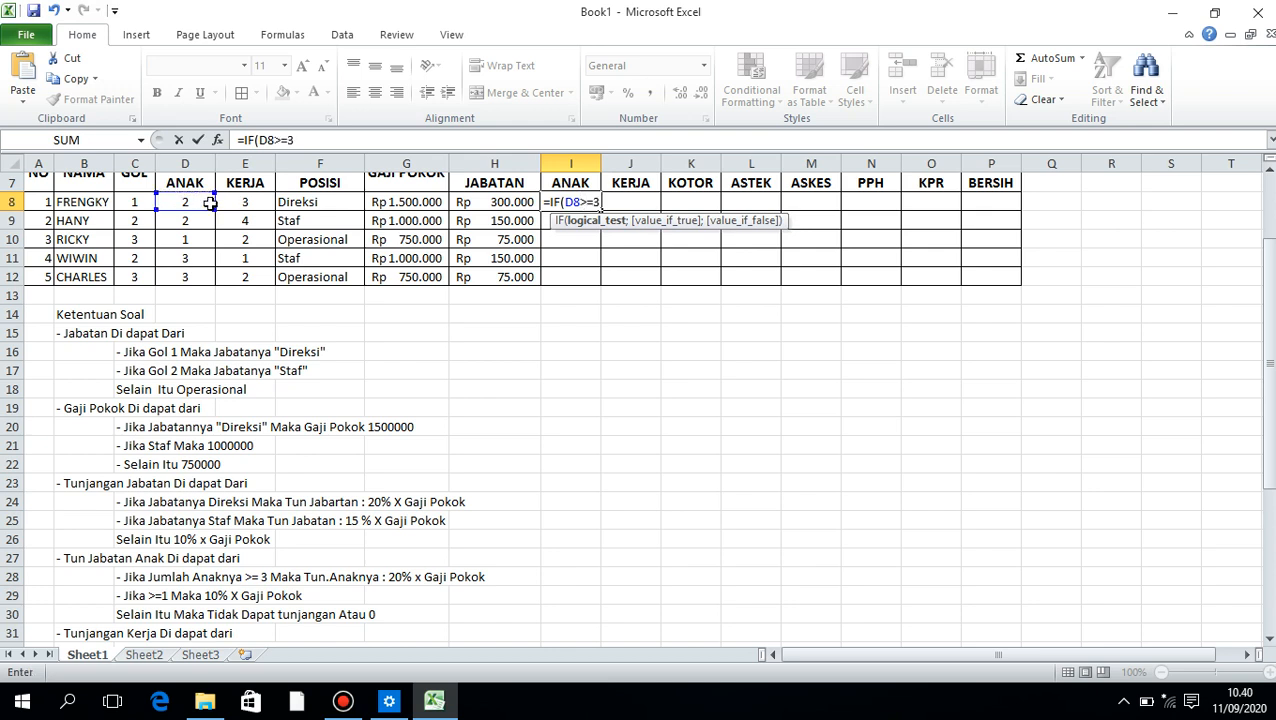
text(;)
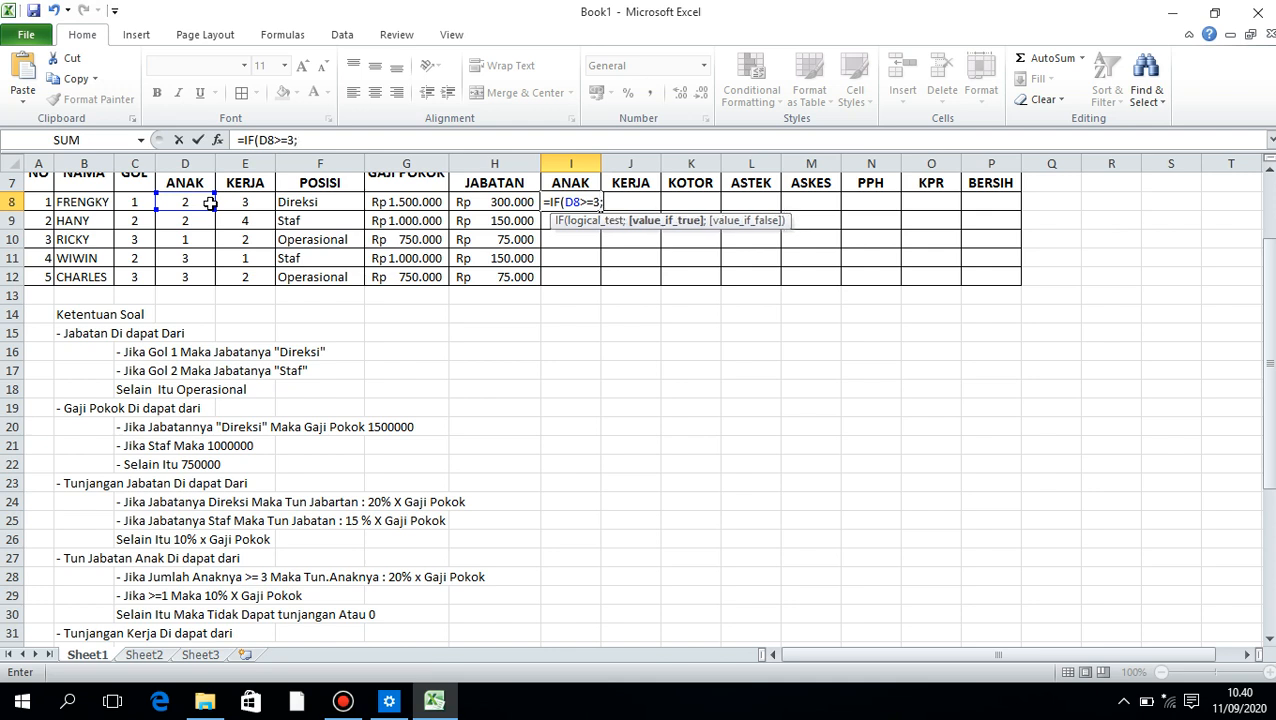
text(20%*)
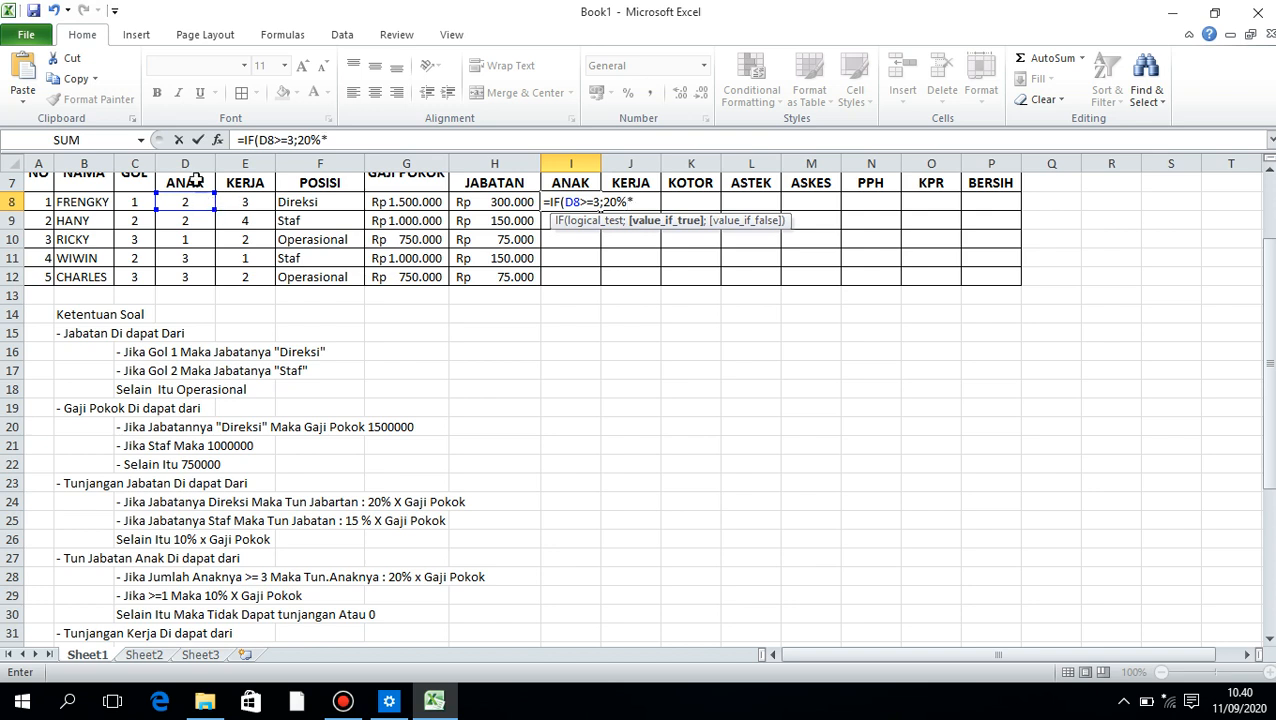
Enter 20%*G8; as the true result of the I8 formula, using the first employee's basic salary
click(400, 202)
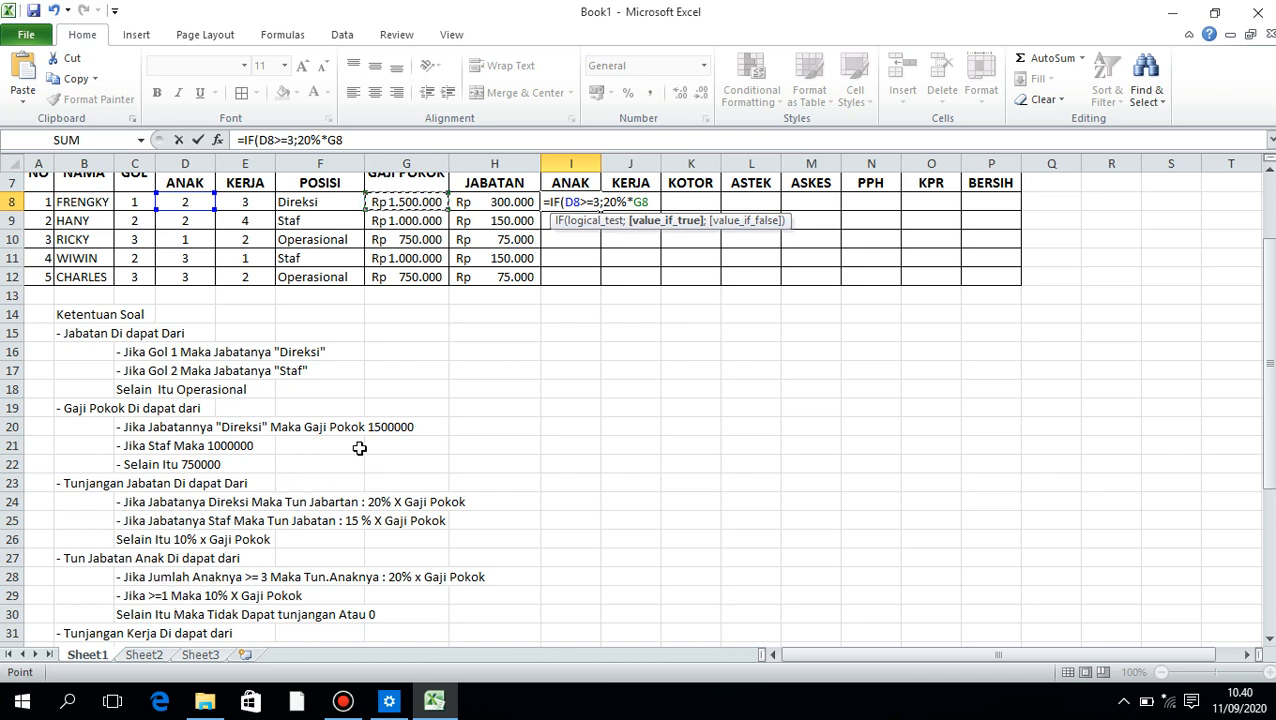
text(;)
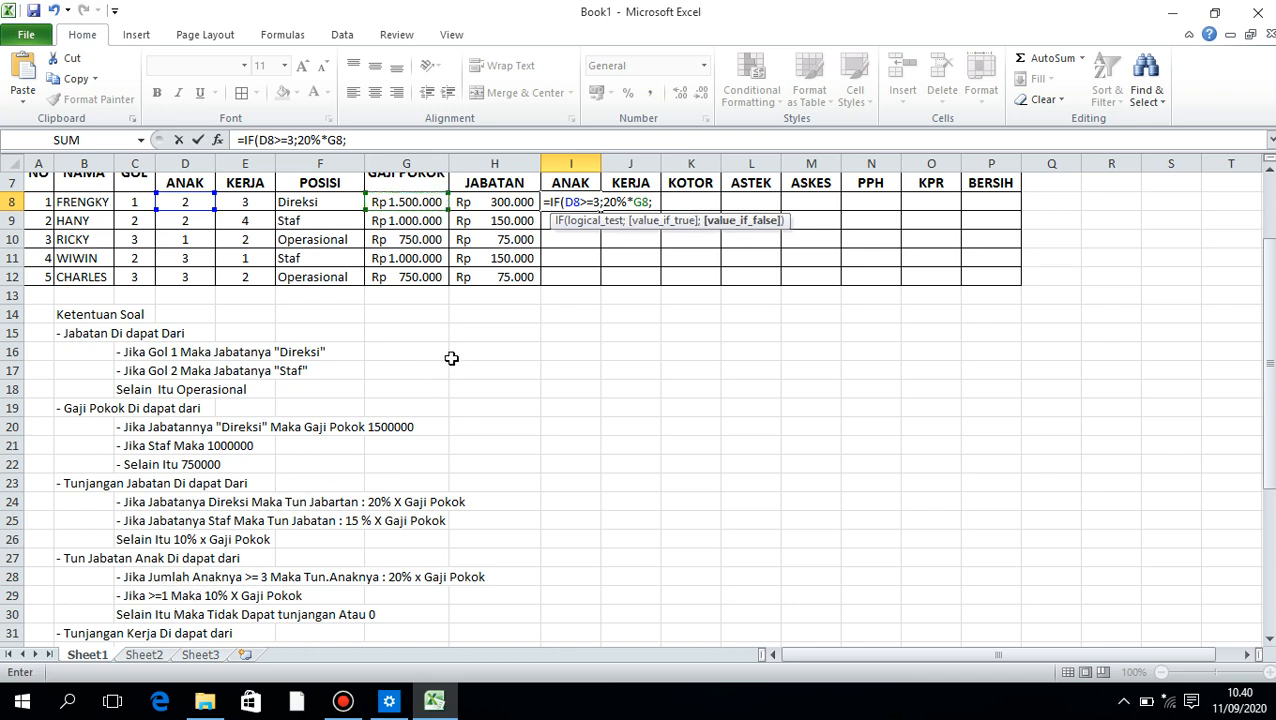
text(IF()
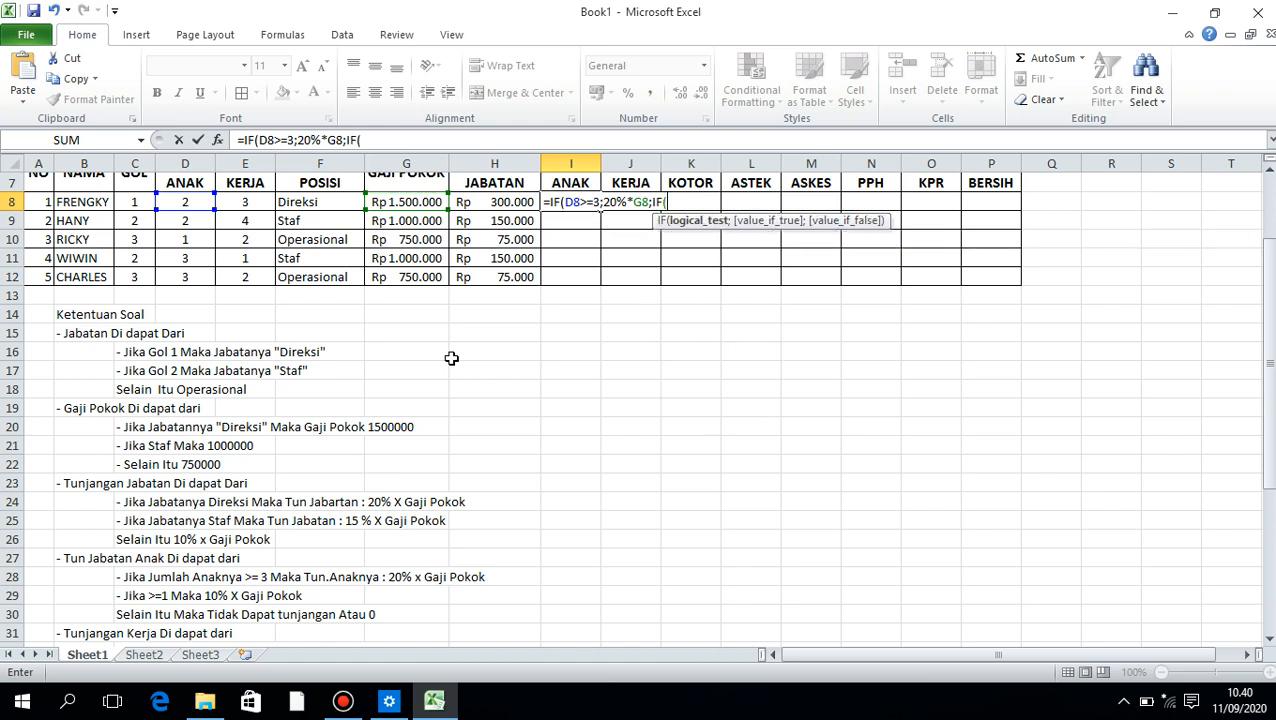
Nest a second condition IF(D8>=1; as the false part of the child allowance formula in I8
click(192, 203)
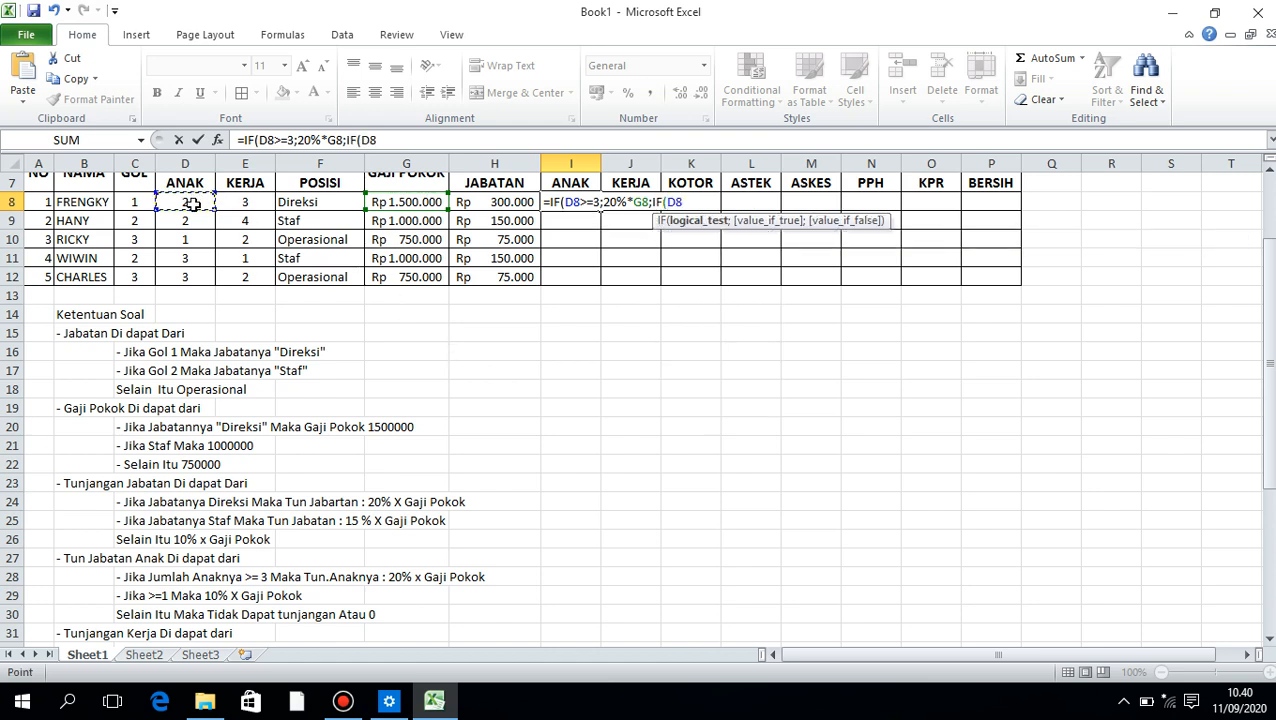
text(>==;)
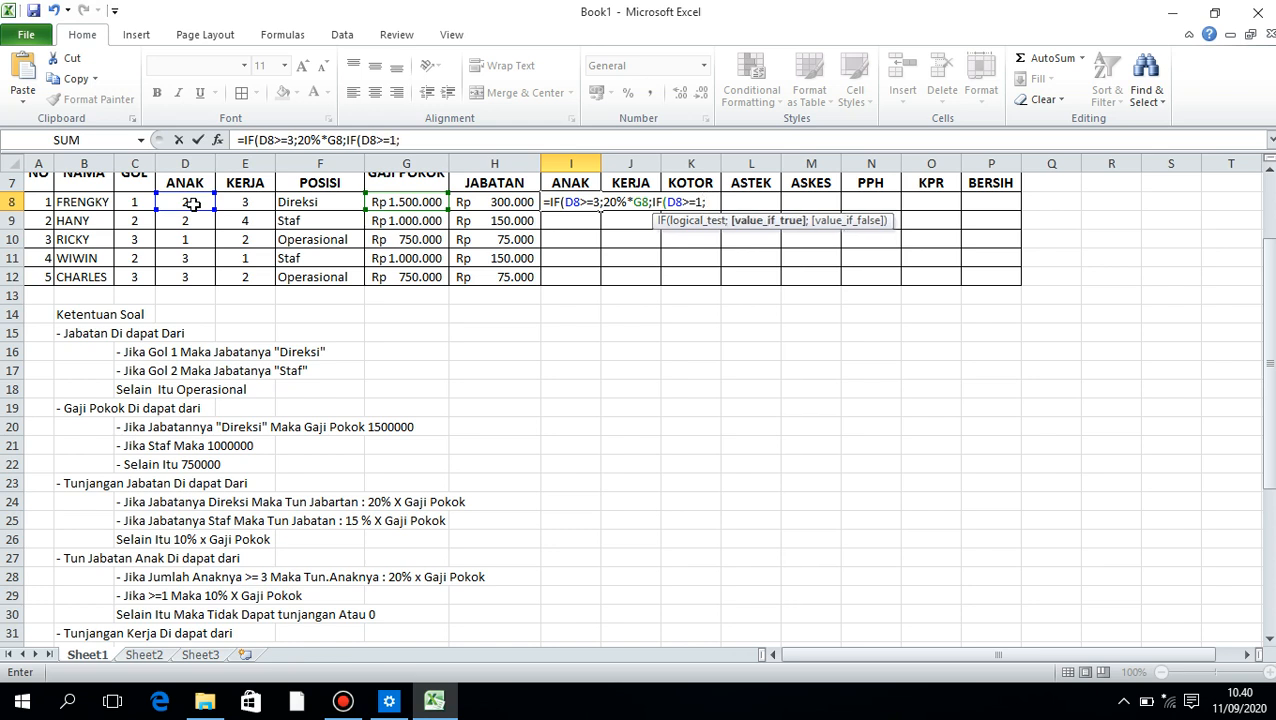
text(10%*)
Enter 10%*G8; as the nested IF's true result in the I8 formula
click(397, 200)
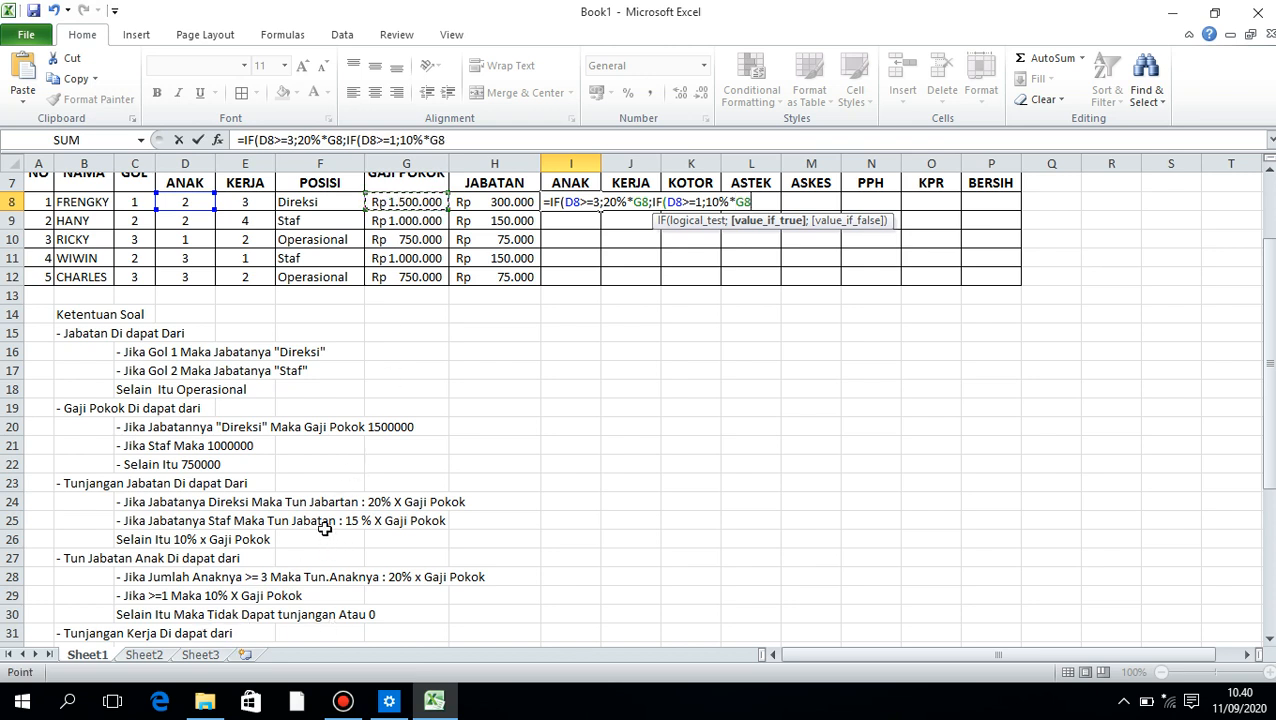
text(;)
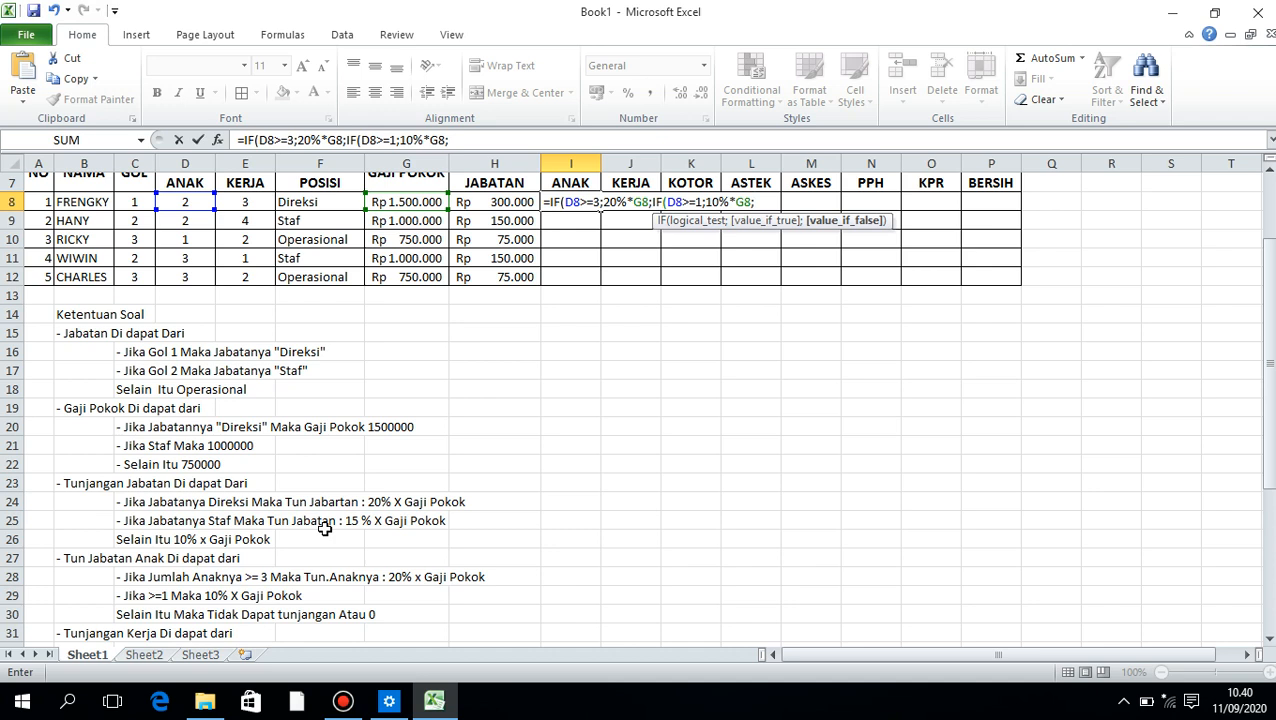
text(0)))
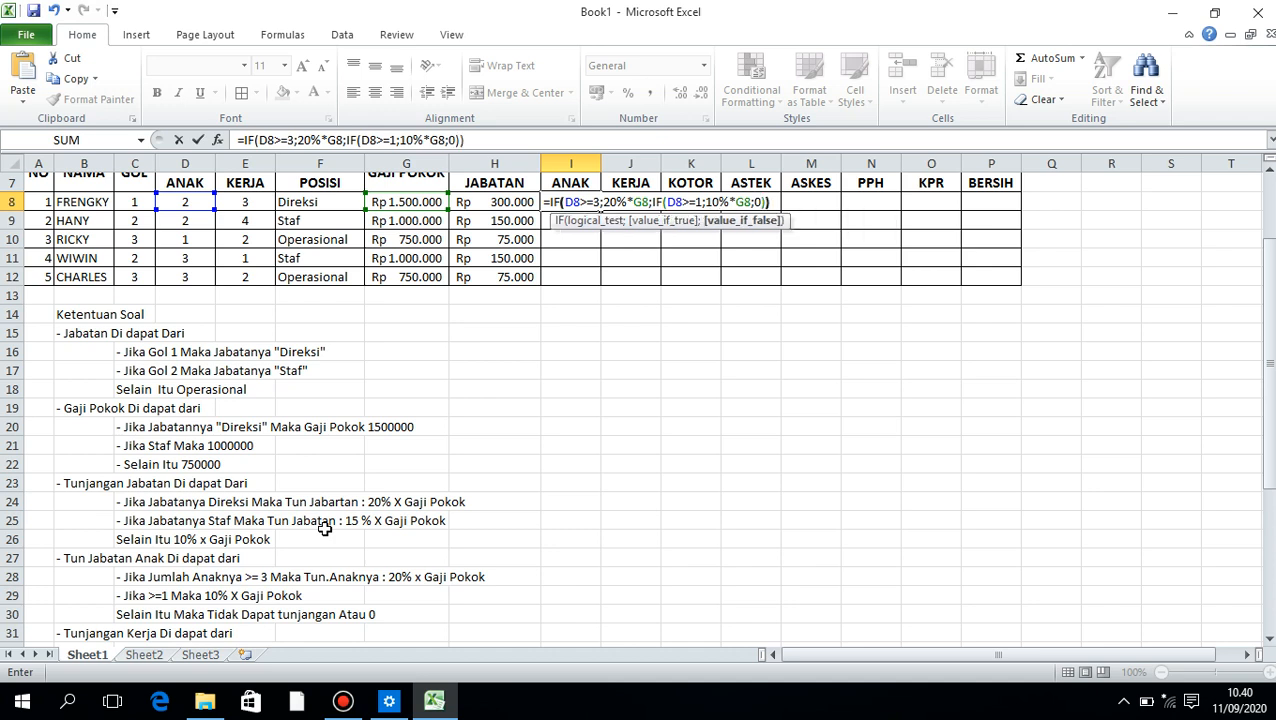
Complete the I8 formula with 0)) so employees without children receive no allowance
key(Return)
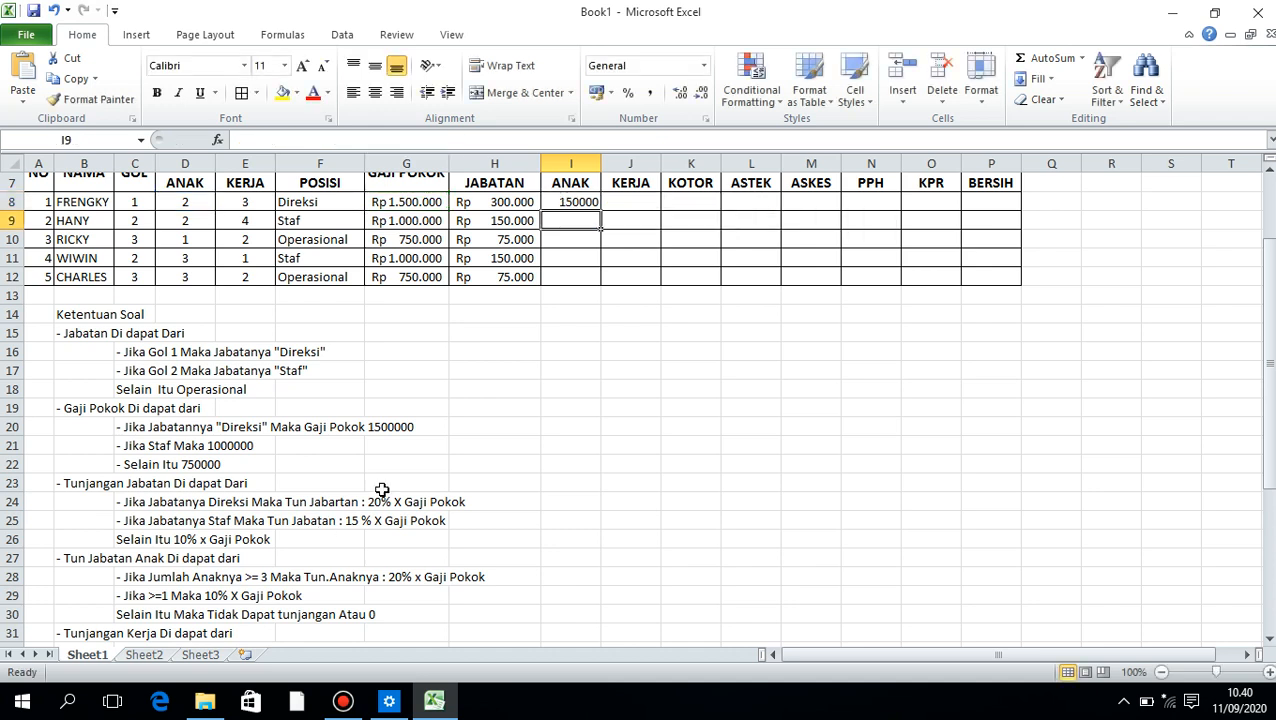
Fill the child allowance formula from I8 down to I12 and apply the Accounting number format to those cells
click(586, 200)
drag(604, 210, 604, 282)
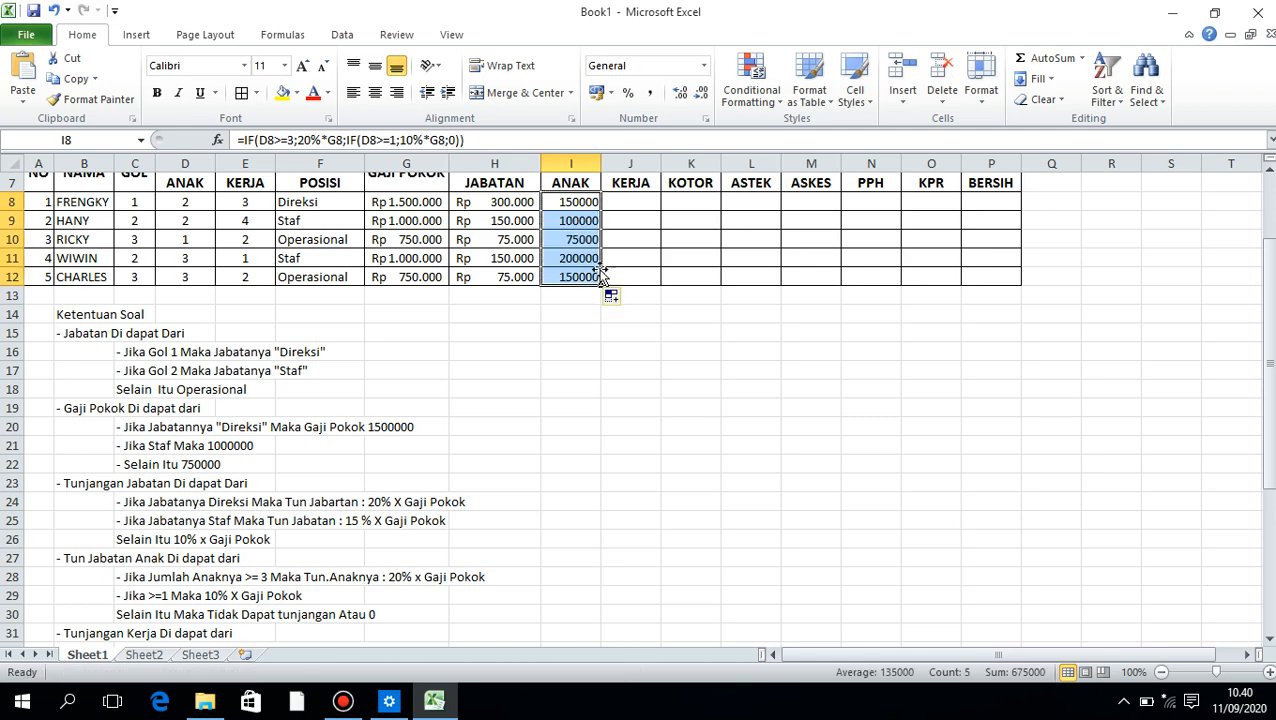
click(595, 93)
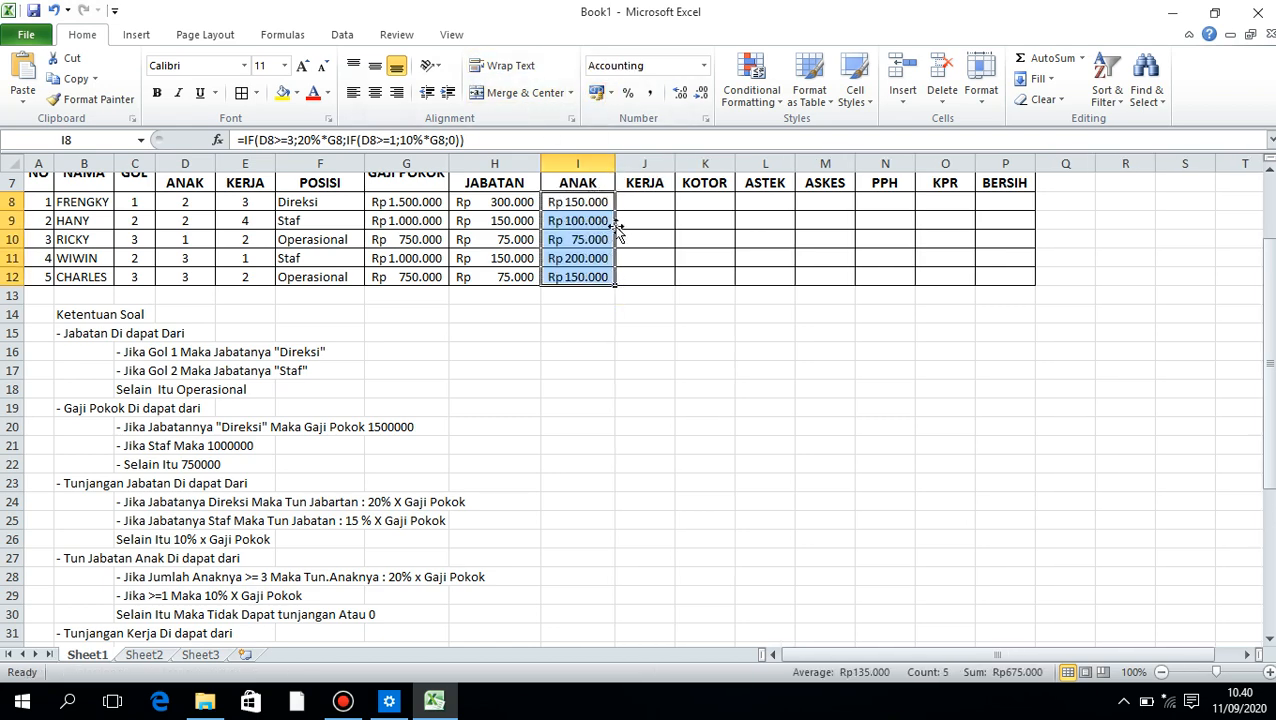
Review the Tunjangan Kerja rules listed beneath the payroll table against the table's columns
scroll(621, 208, up, 2)
scroll(620, 208, down, 2)
scroll(620, 208, up, 2)
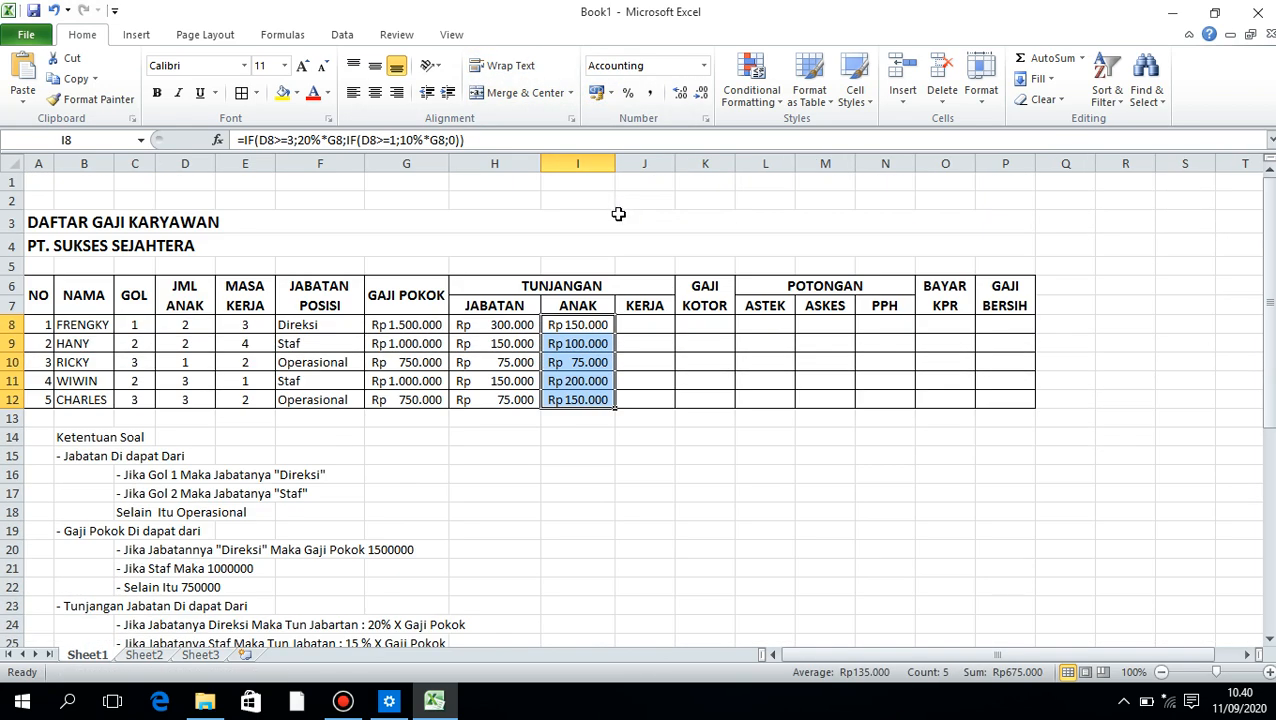
scroll(618, 208, down, 2)
scroll(617, 218, down, 1)
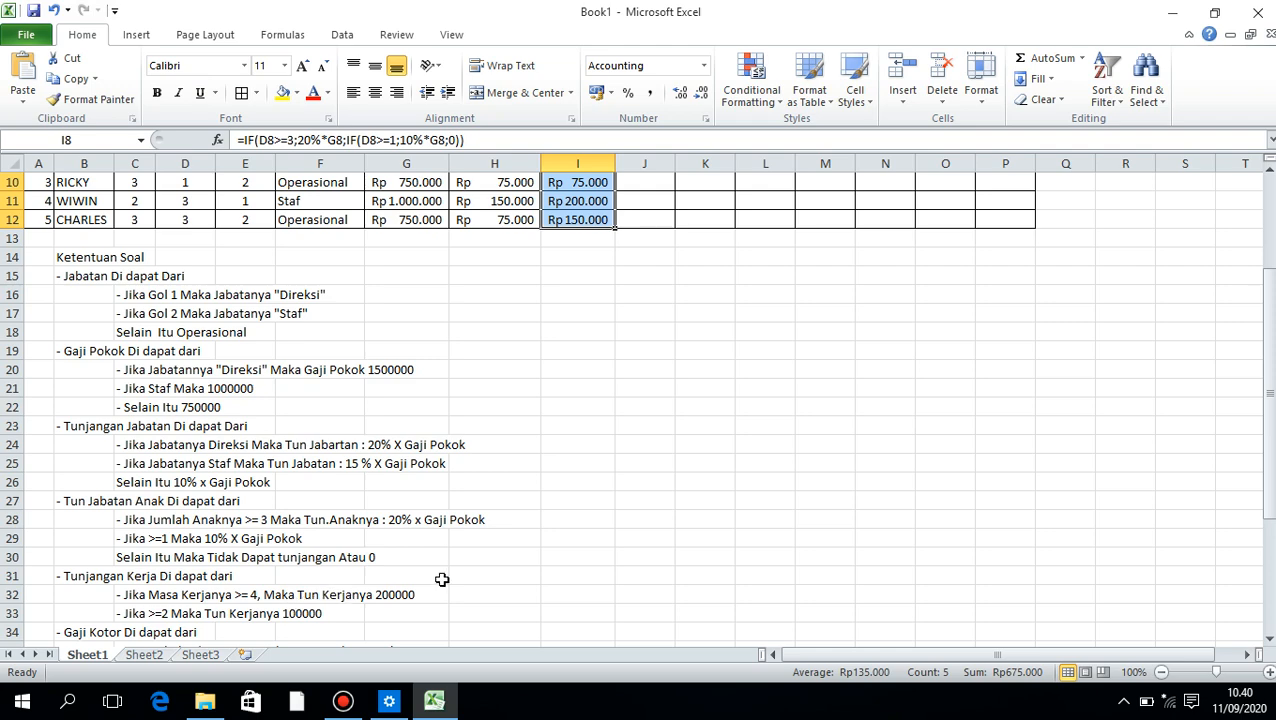
scroll(441, 577, up, 1)
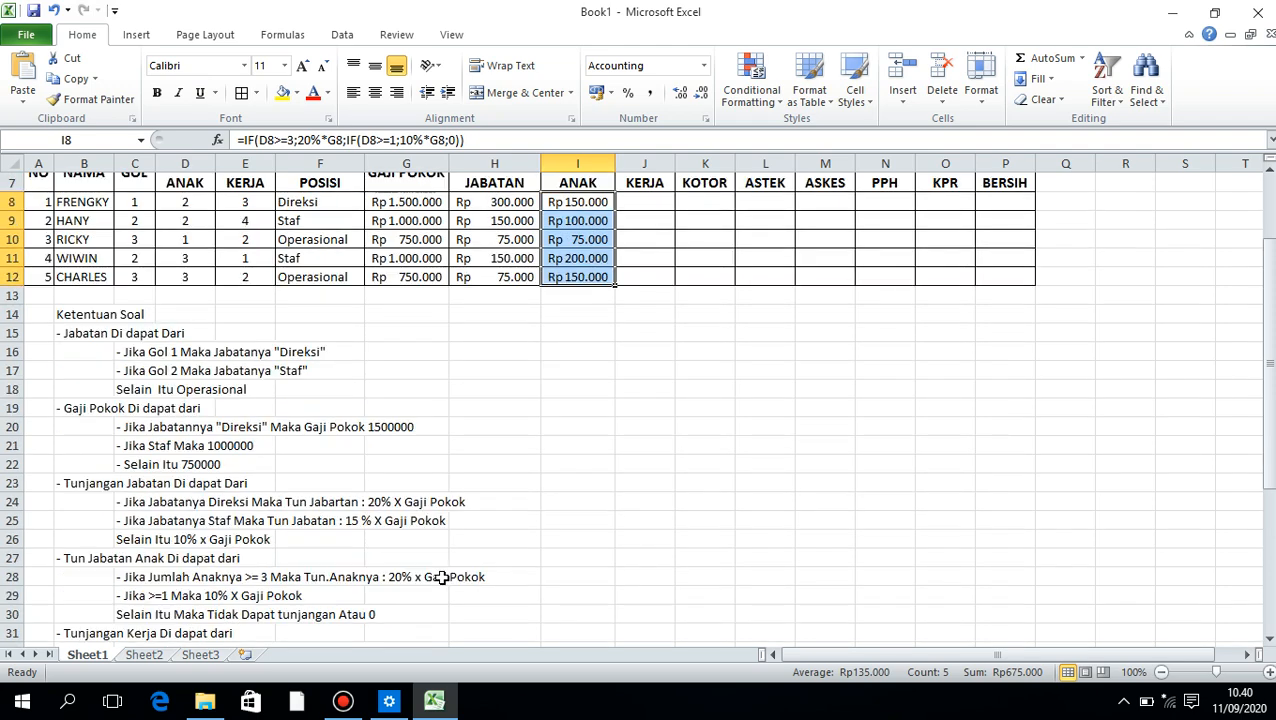
scroll(441, 577, down, 2)
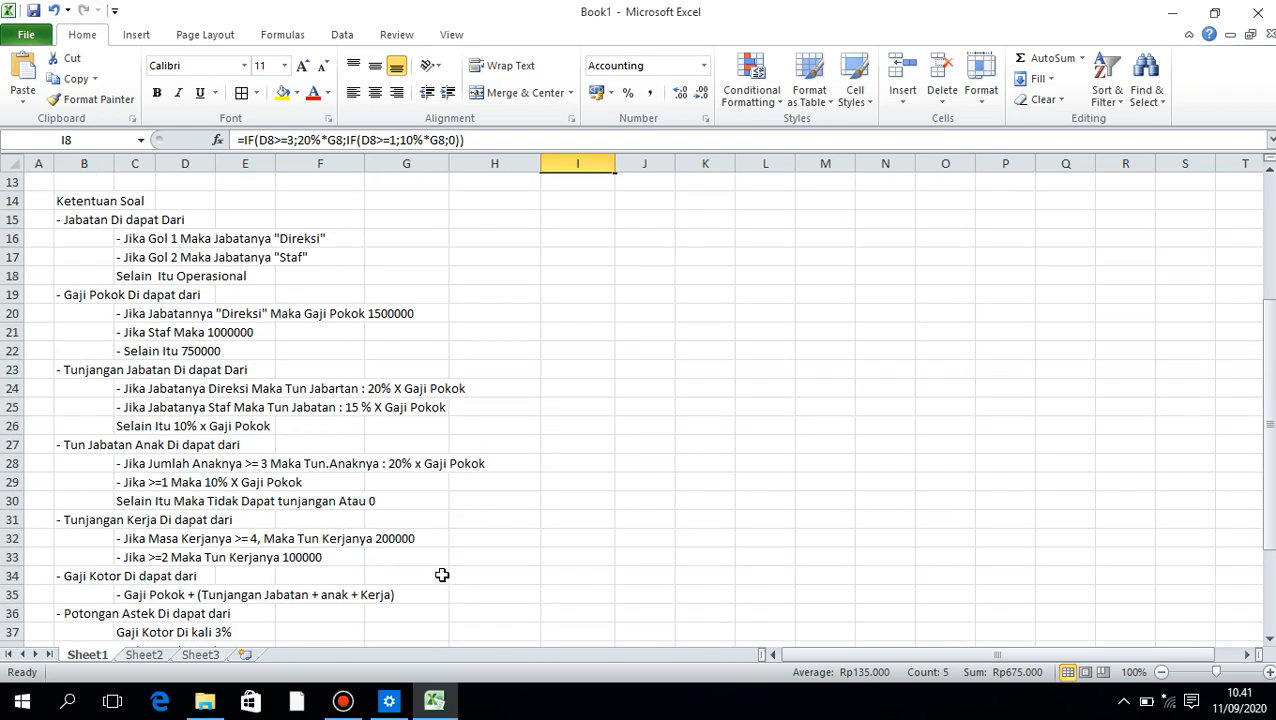
scroll(441, 575, up, 1)
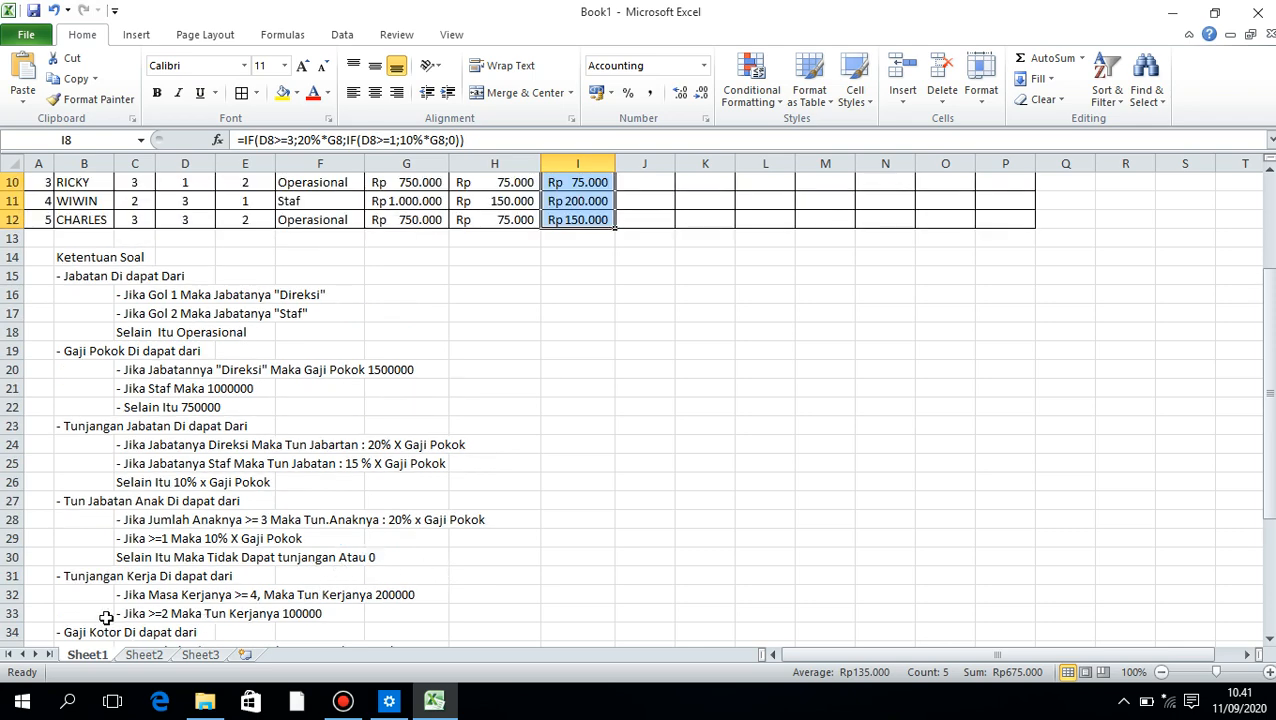
scroll(182, 577, up, 1)
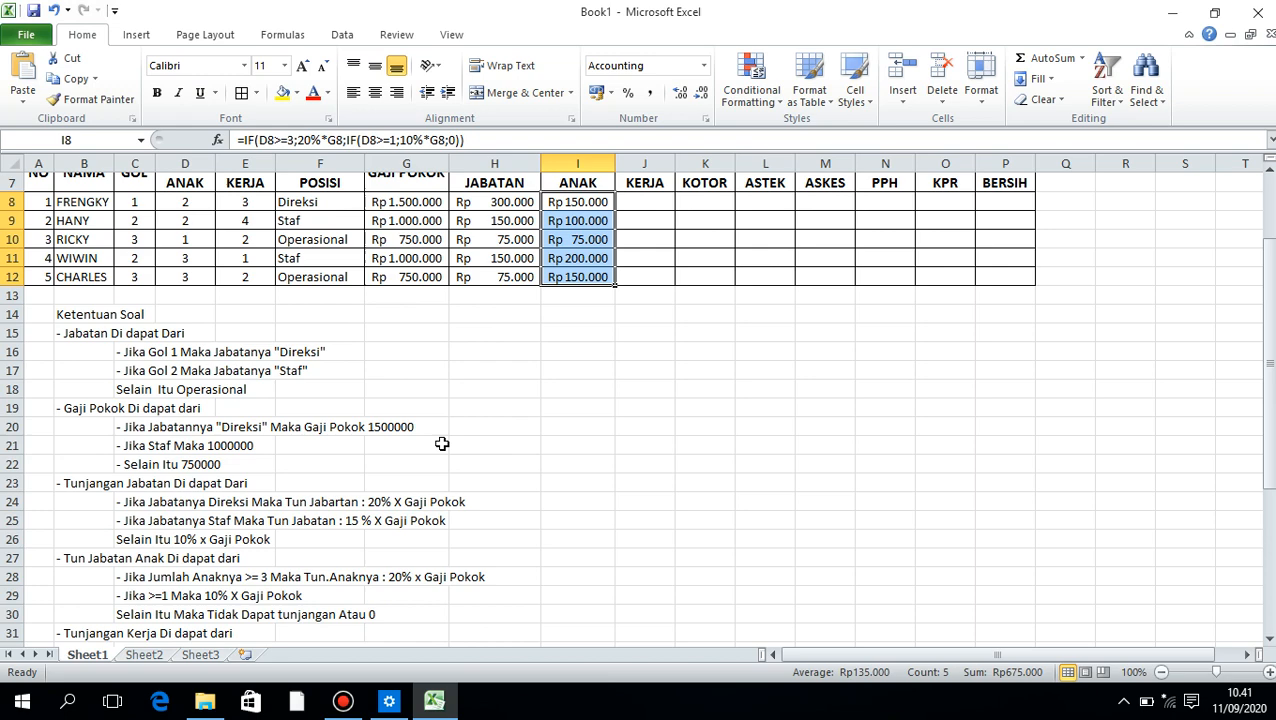
Begin the work allowance formula in J8 with =IF(E8>=4;200000, testing the employee's years of service
click(643, 201)
text(-)
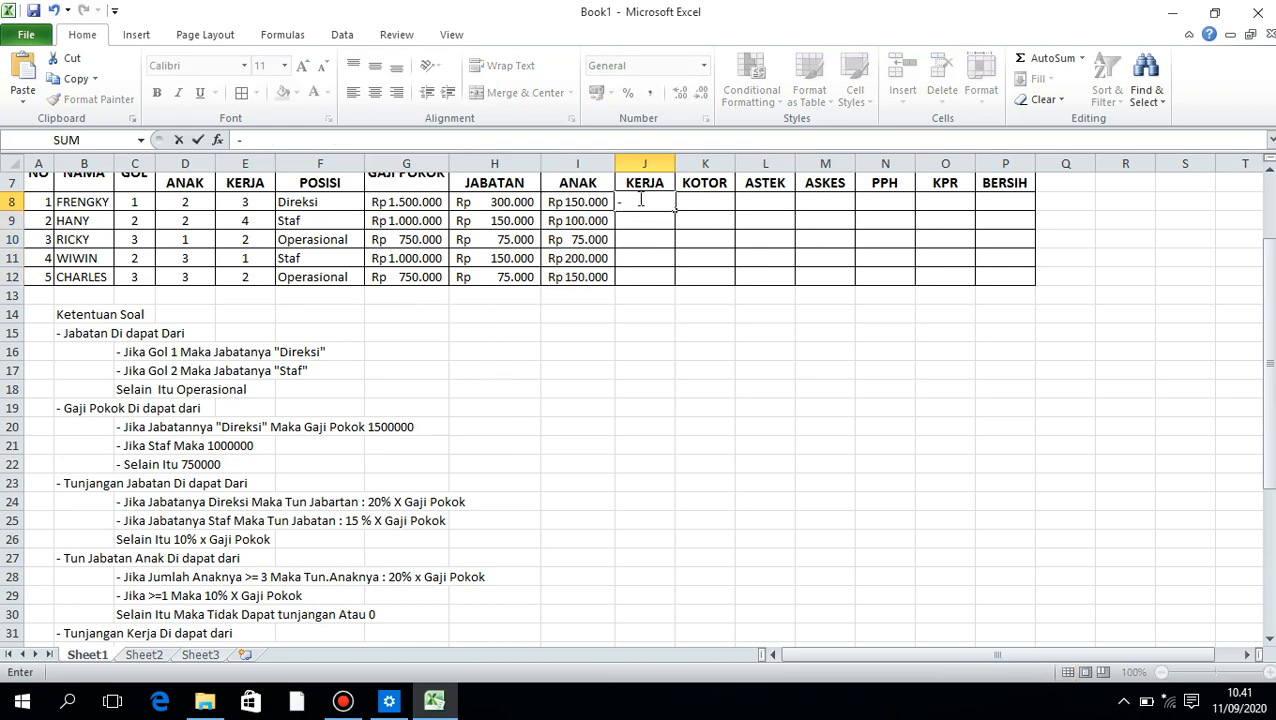
key(BackSpace)
text(=IF()
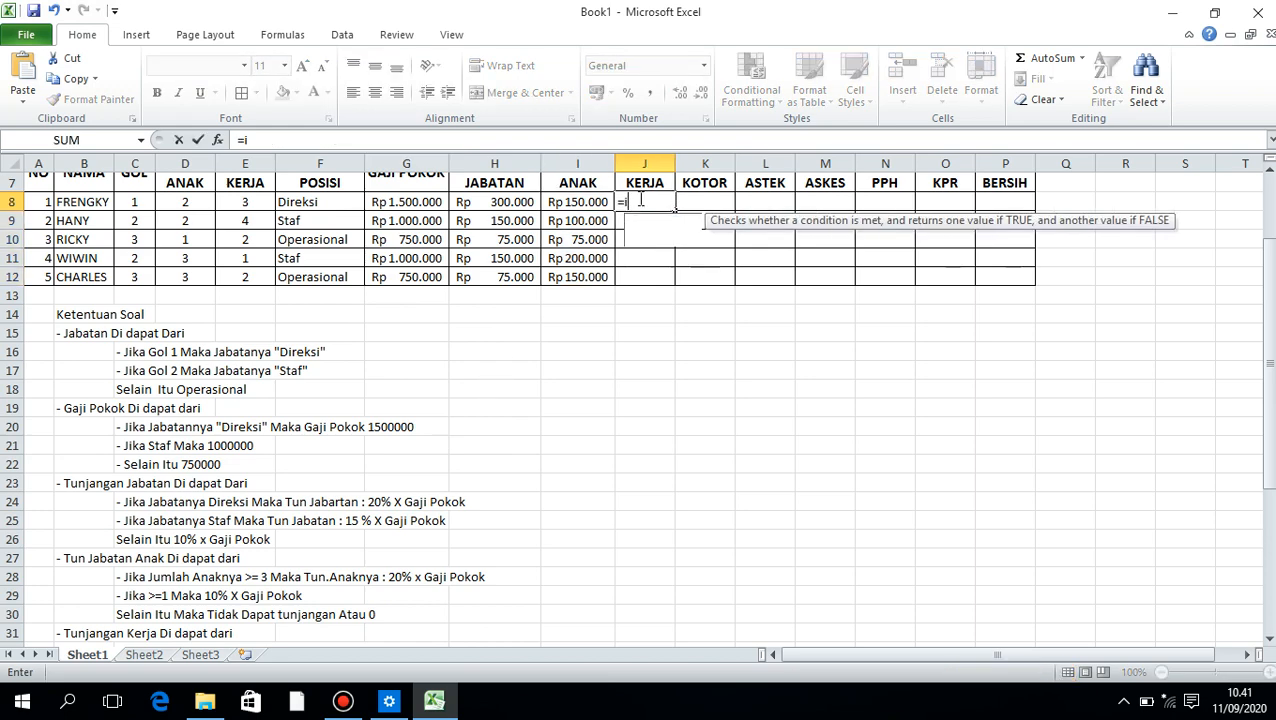
click(229, 201)
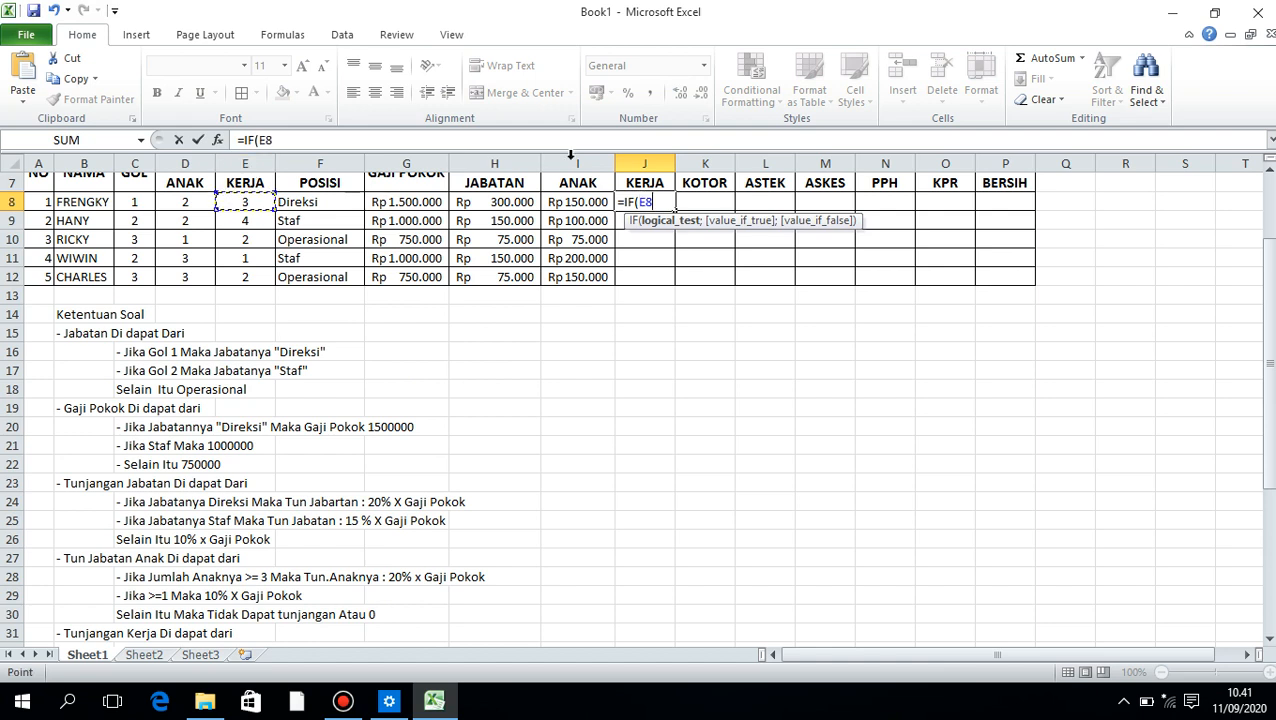
text(>=4)
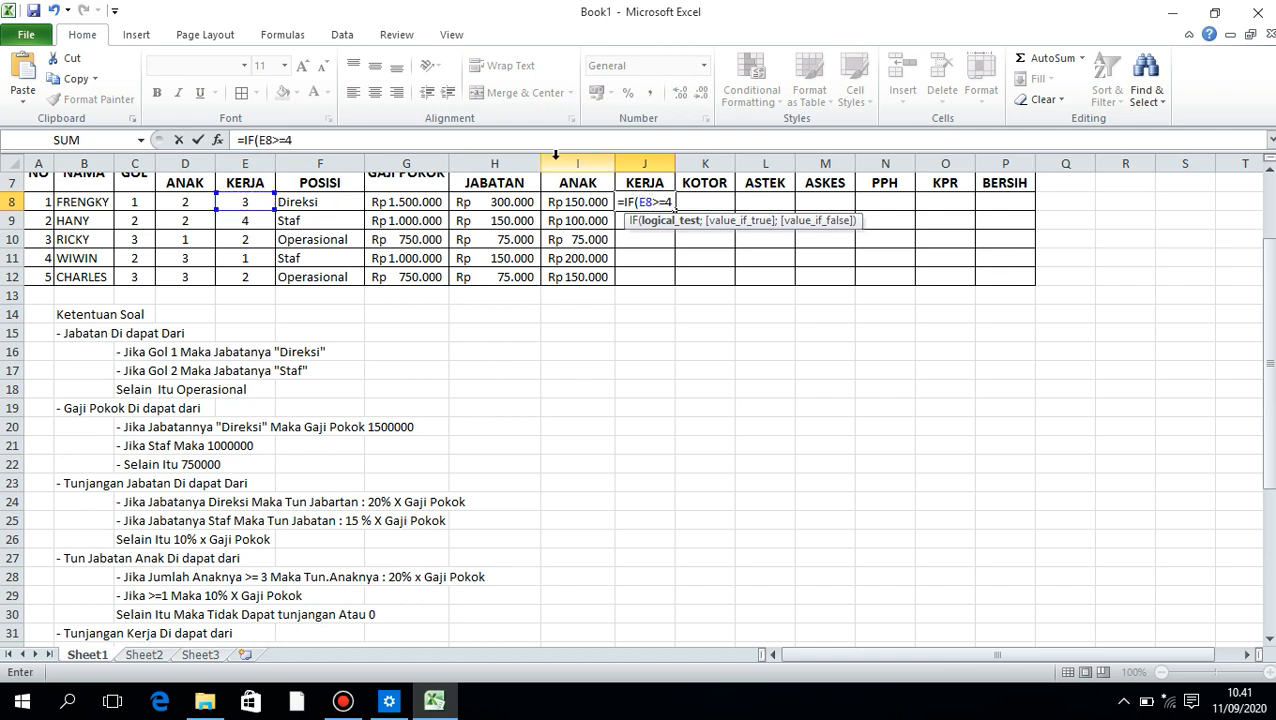
text(;)
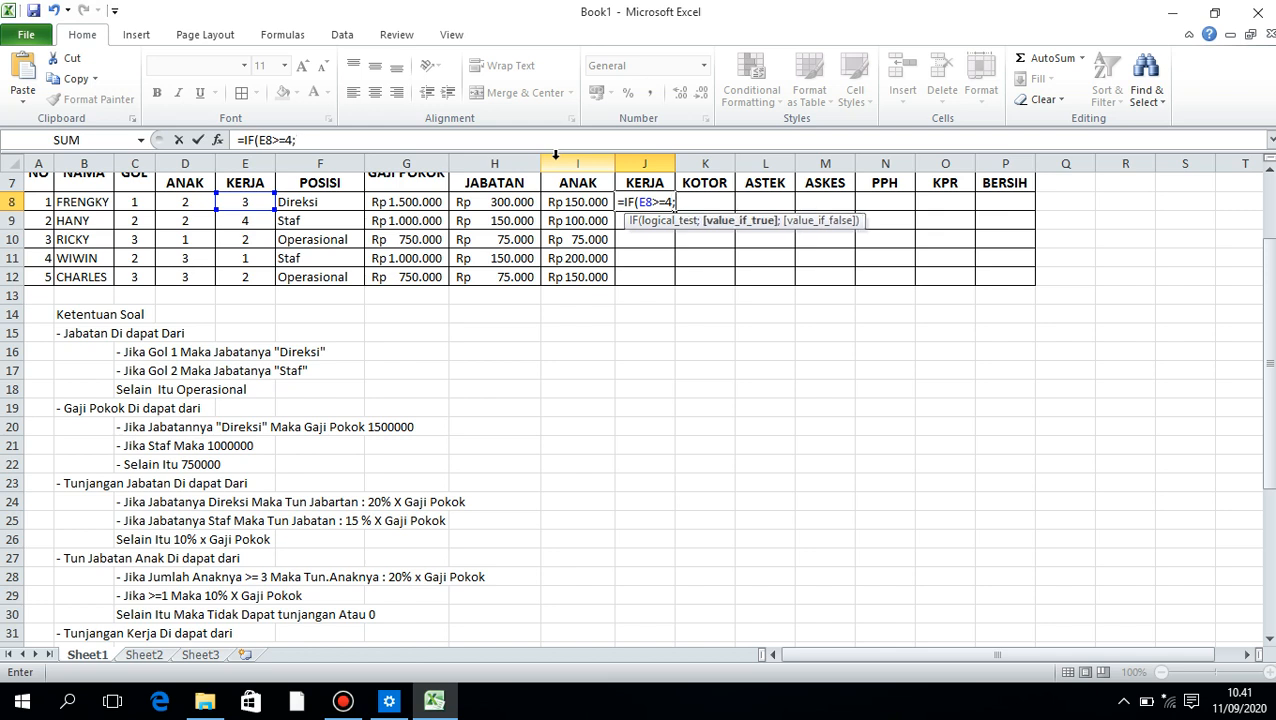
text(200000;IF()
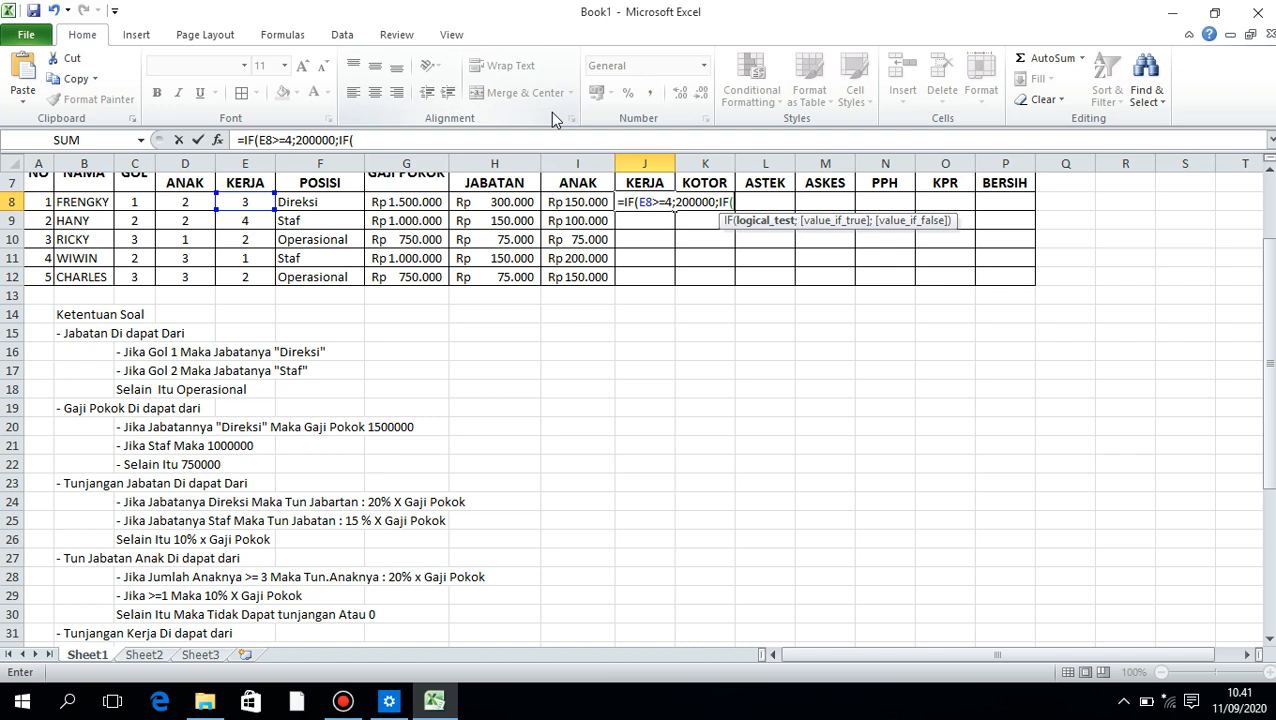
Nest a second condition IF(E8>=2;100000; as the false part of the work allowance formula in J8
click(255, 204)
text(>=)
text(2)
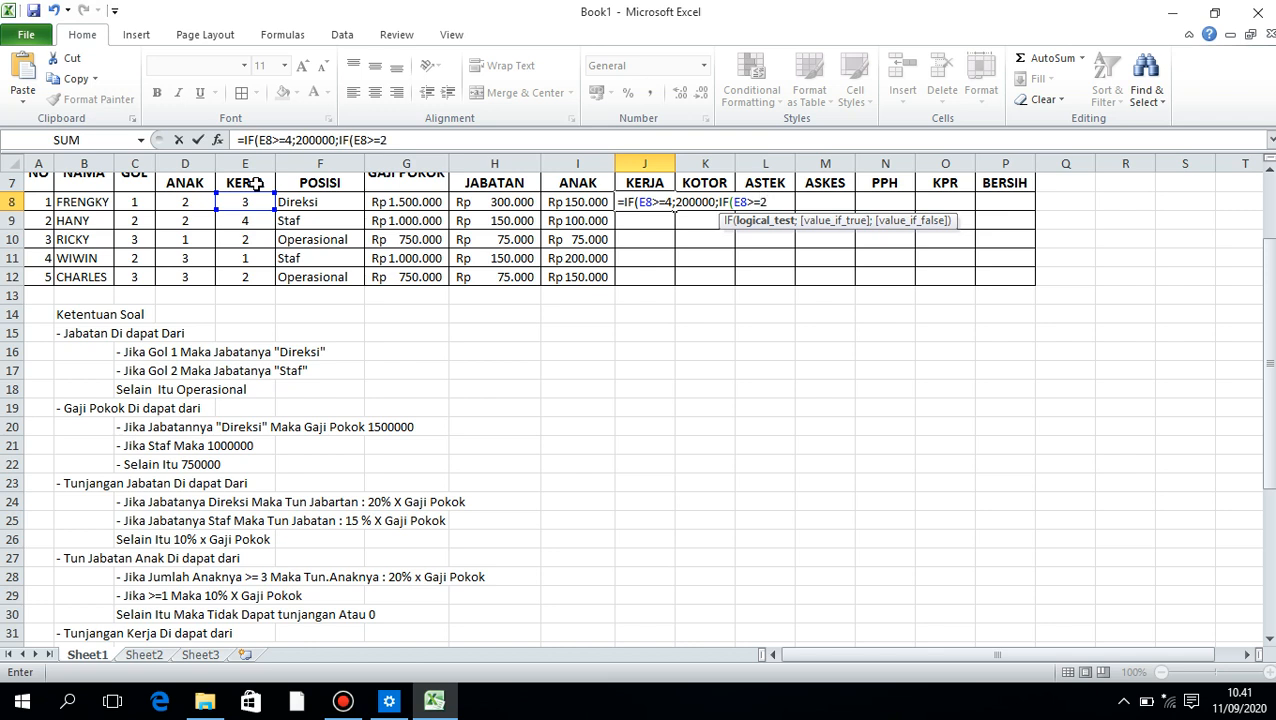
text(;100000)
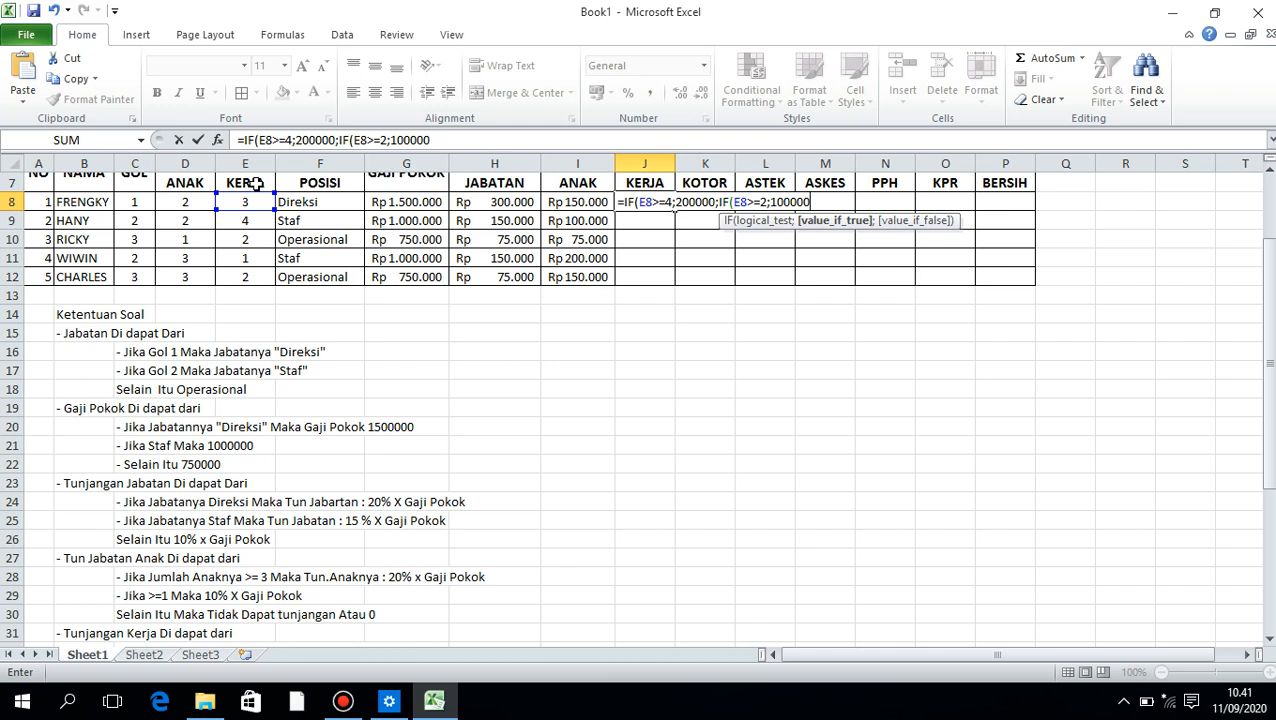
text(;)
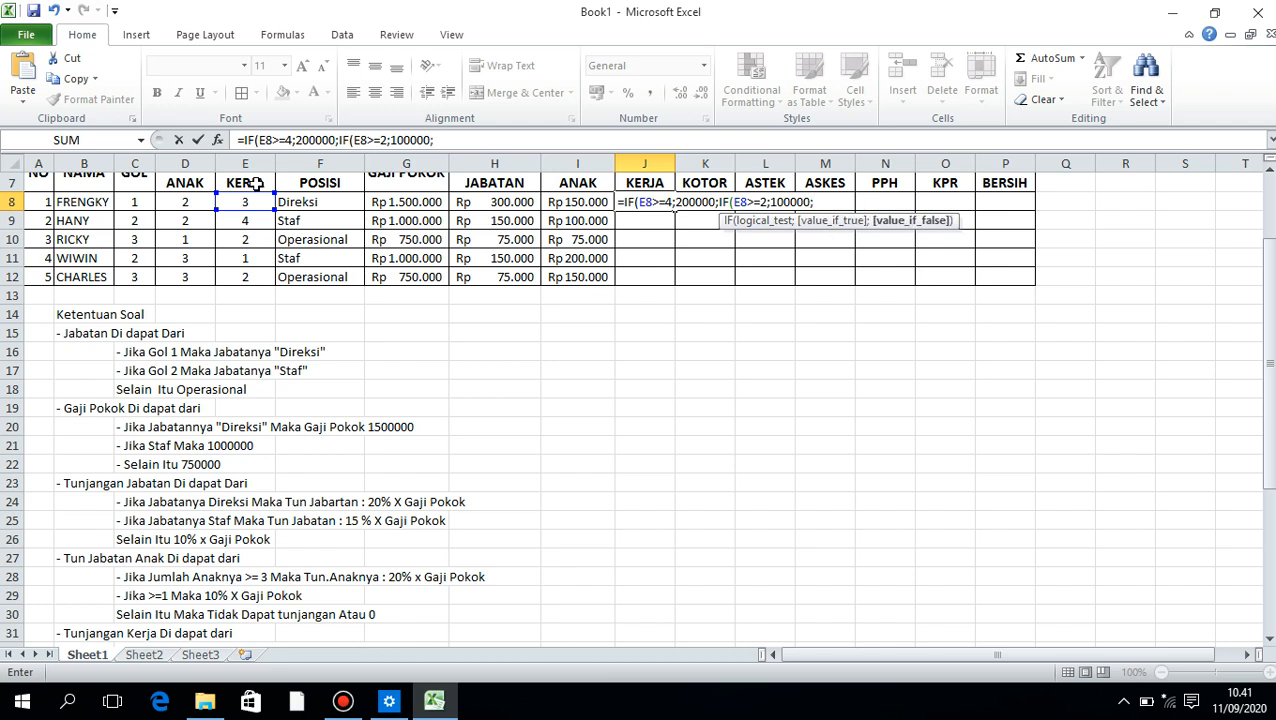
text(0)))
Complete the J8 formula with 0)) so employees below two years of service receive no work allowance
key(Return)
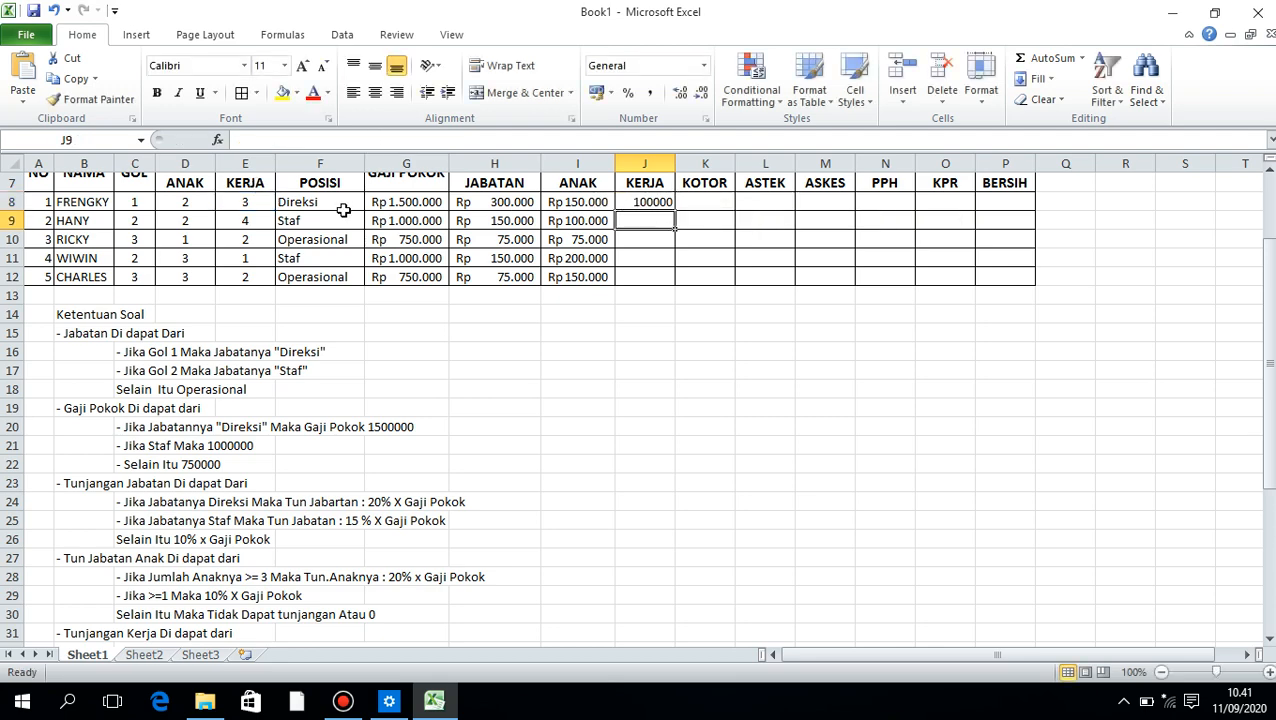
Check the years of service in E8, and fill the work allowance formula from J8 down to J12
scroll(346, 209, up, 1)
click(245, 266)
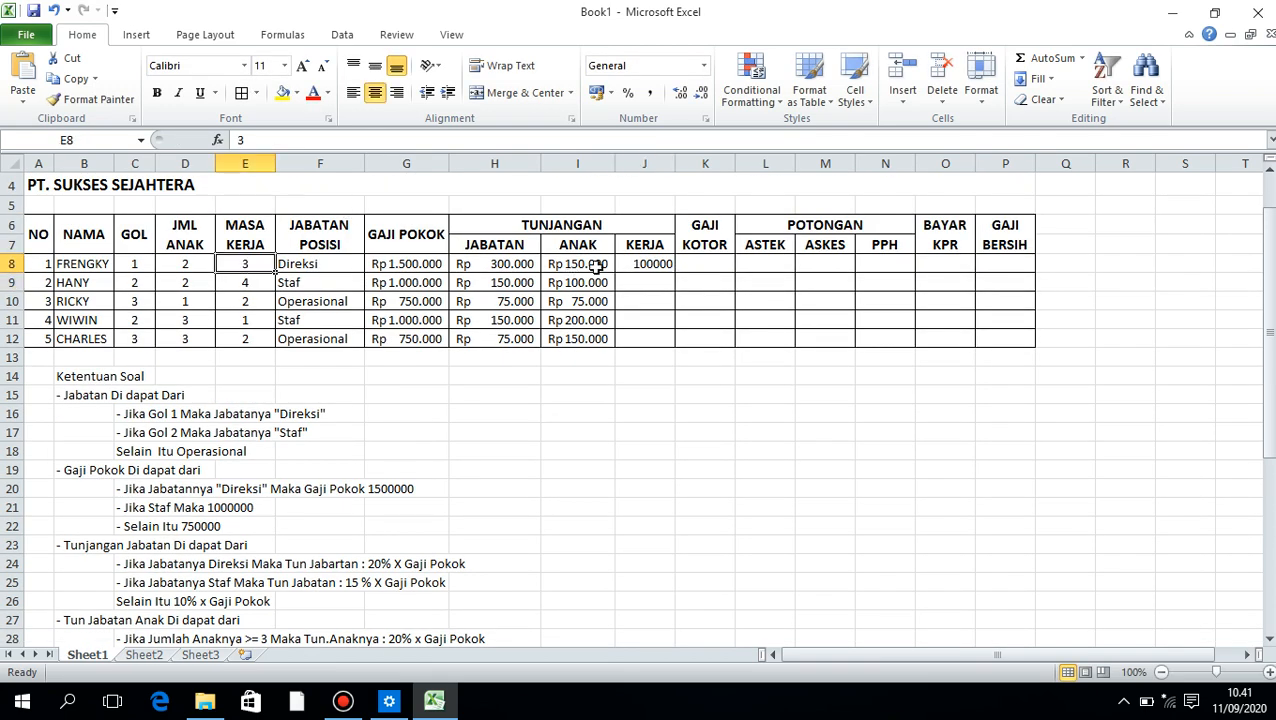
click(647, 264)
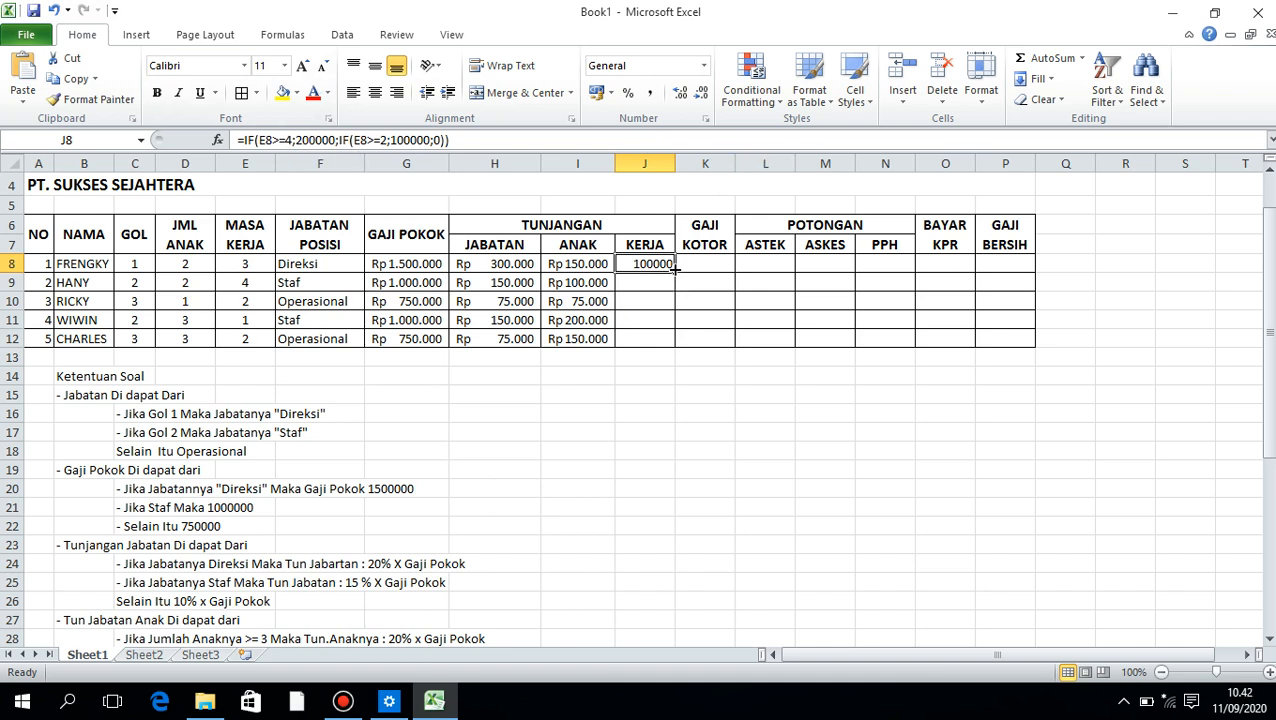
drag(675, 268, 672, 345)
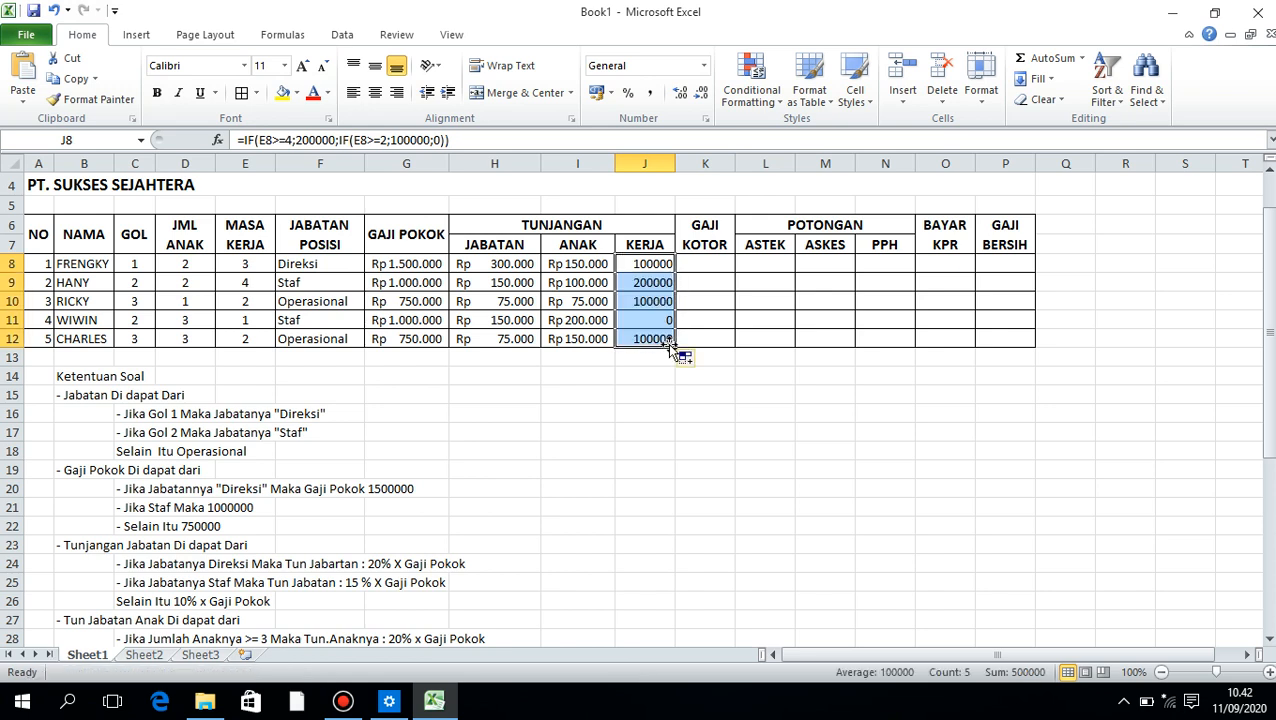
Compare the work allowances in J9 to J12 with the matching years of service in column E
click(660, 285)
click(250, 283)
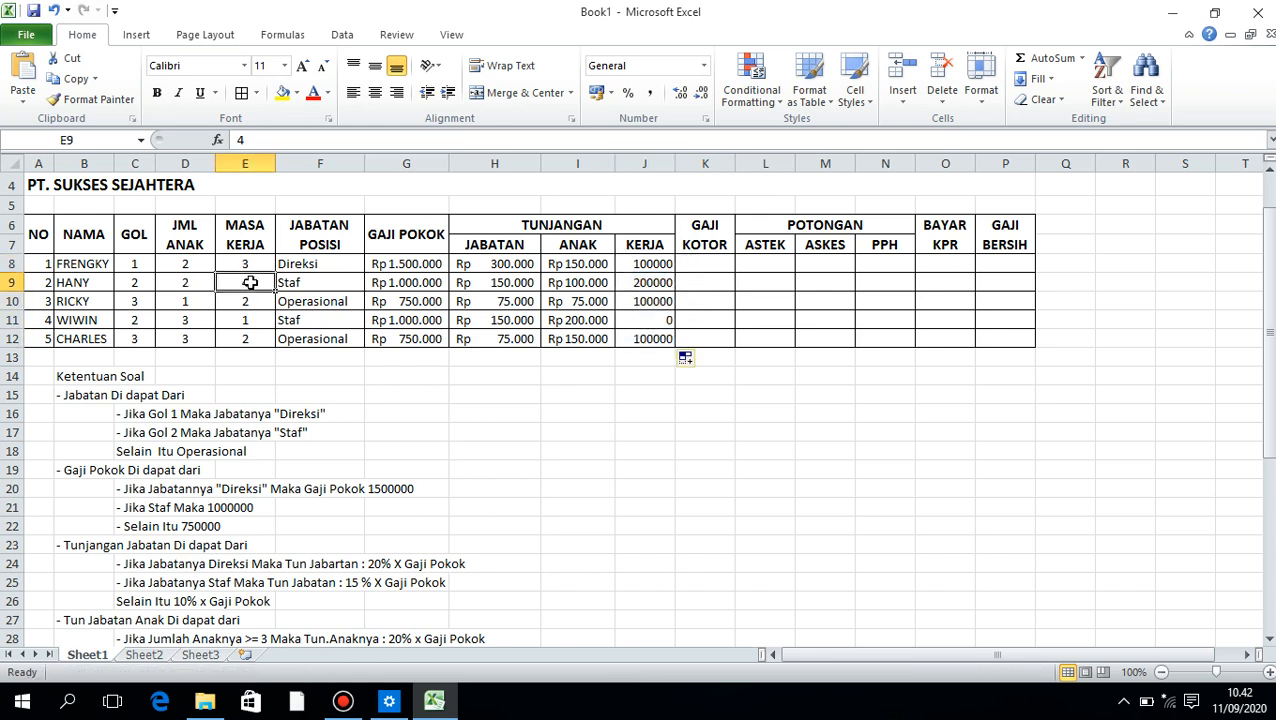
click(638, 300)
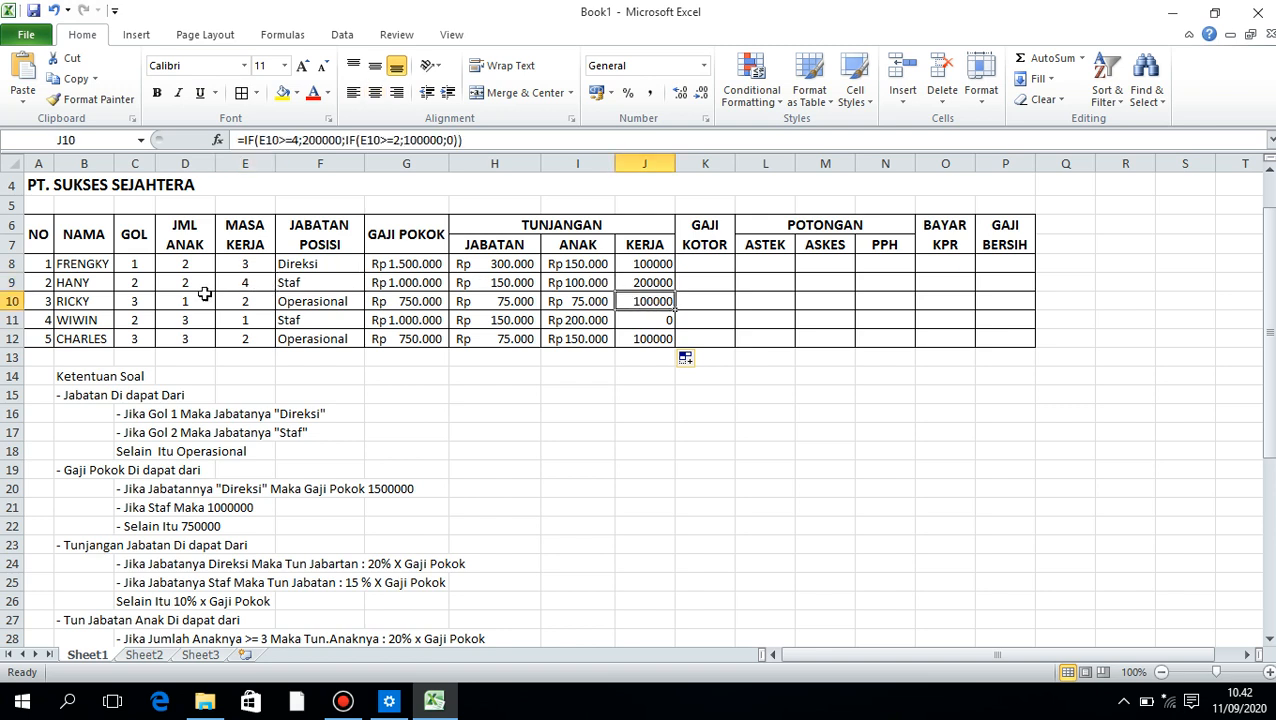
click(244, 302)
click(630, 319)
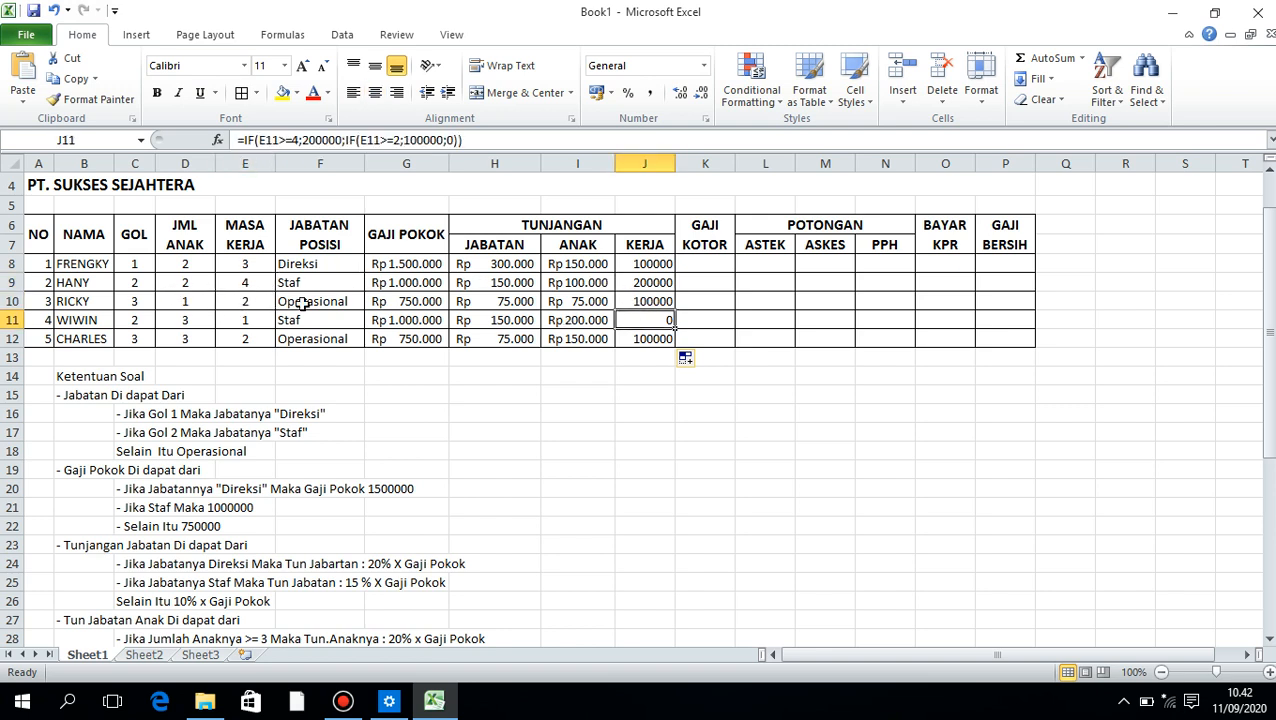
click(245, 320)
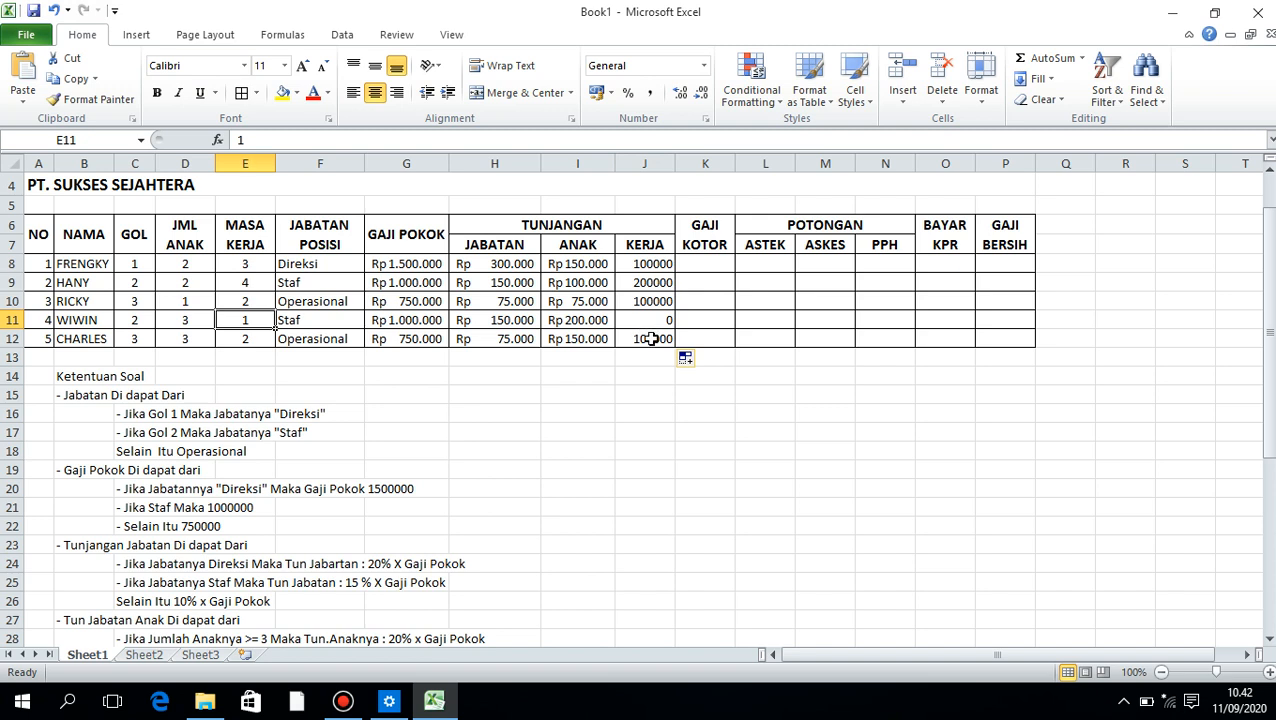
click(651, 339)
click(249, 338)
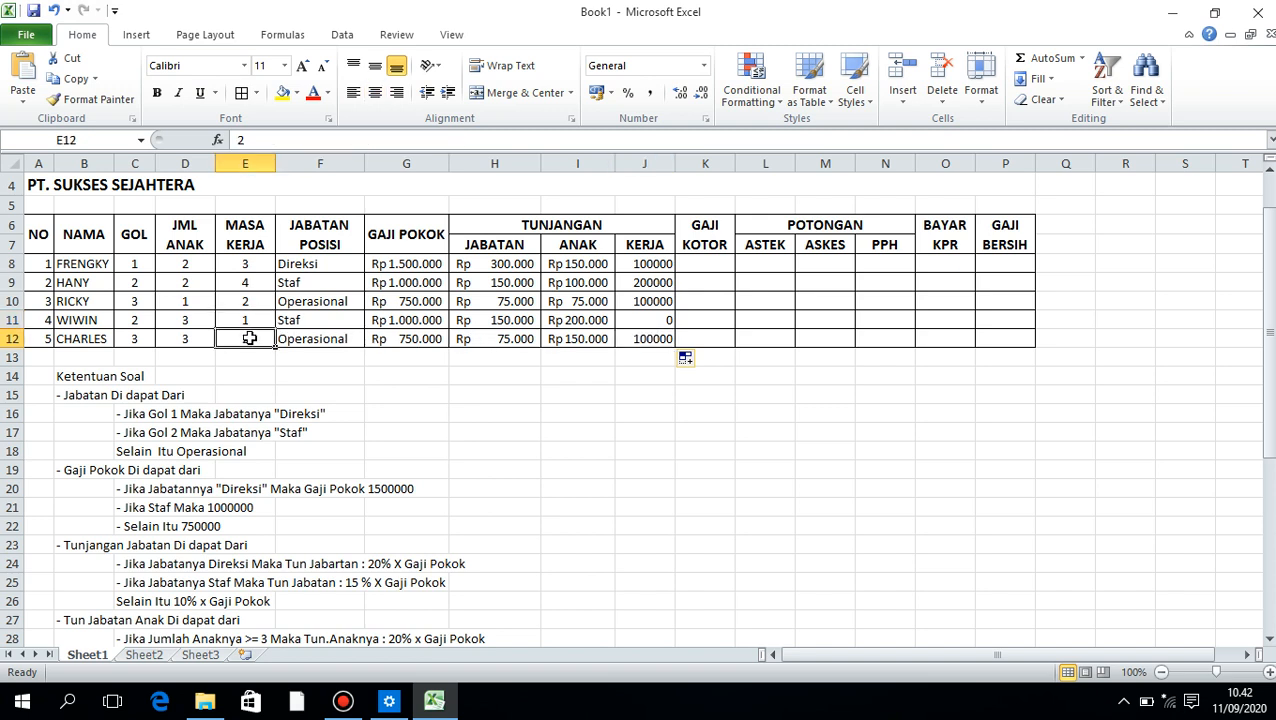
drag(712, 254, 714, 268)
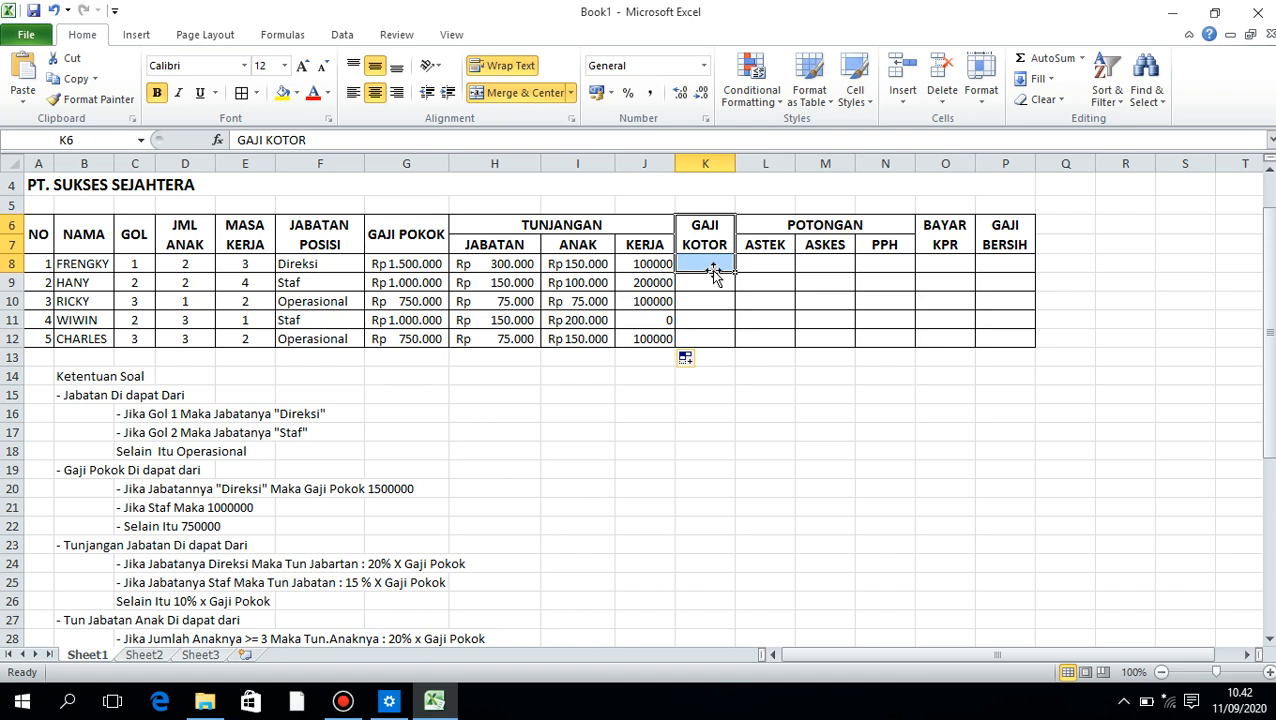
text(=)
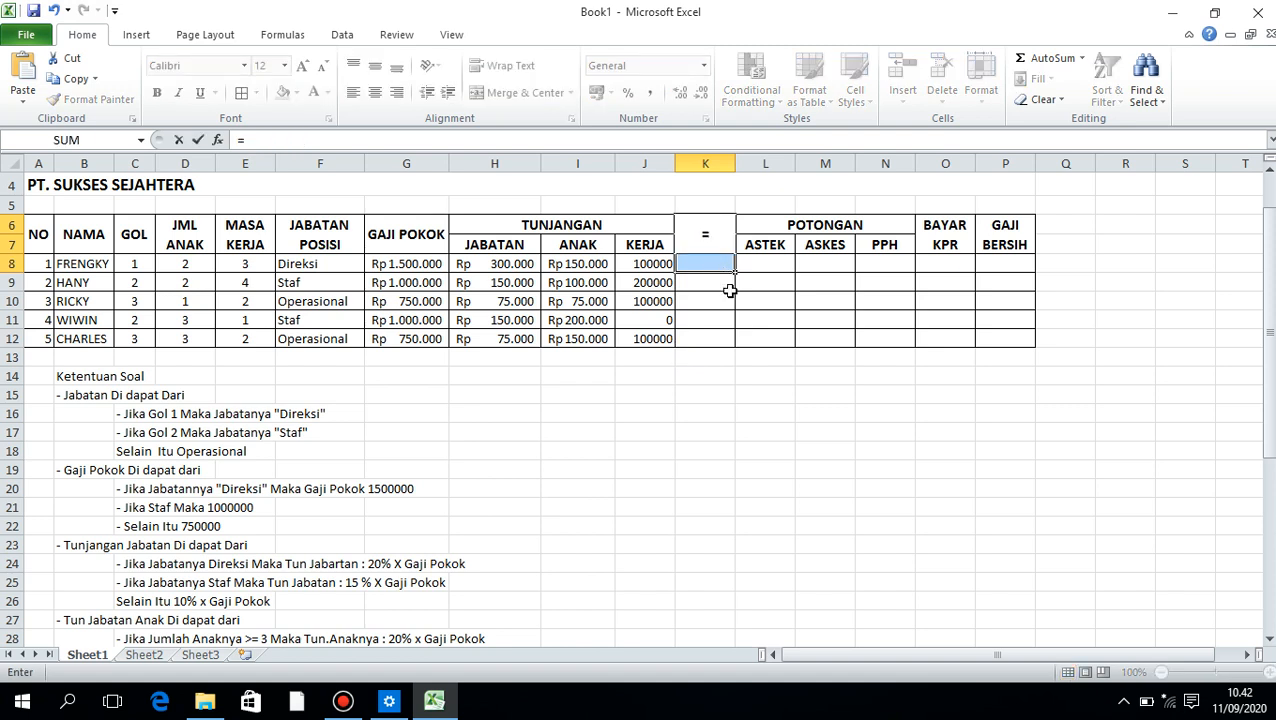
key(Escape)
Begin the gross salary formula in K8 with =G8+( to add the allowances to the base salary
click(704, 264)
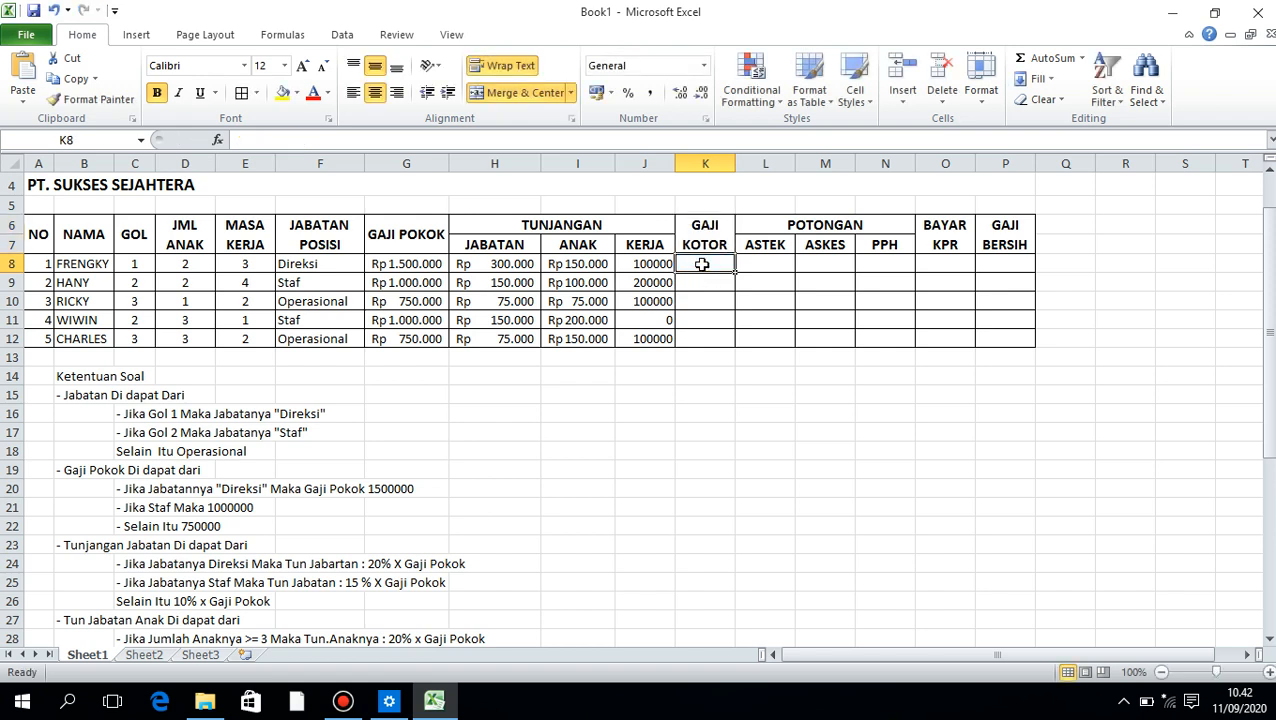
text(=)
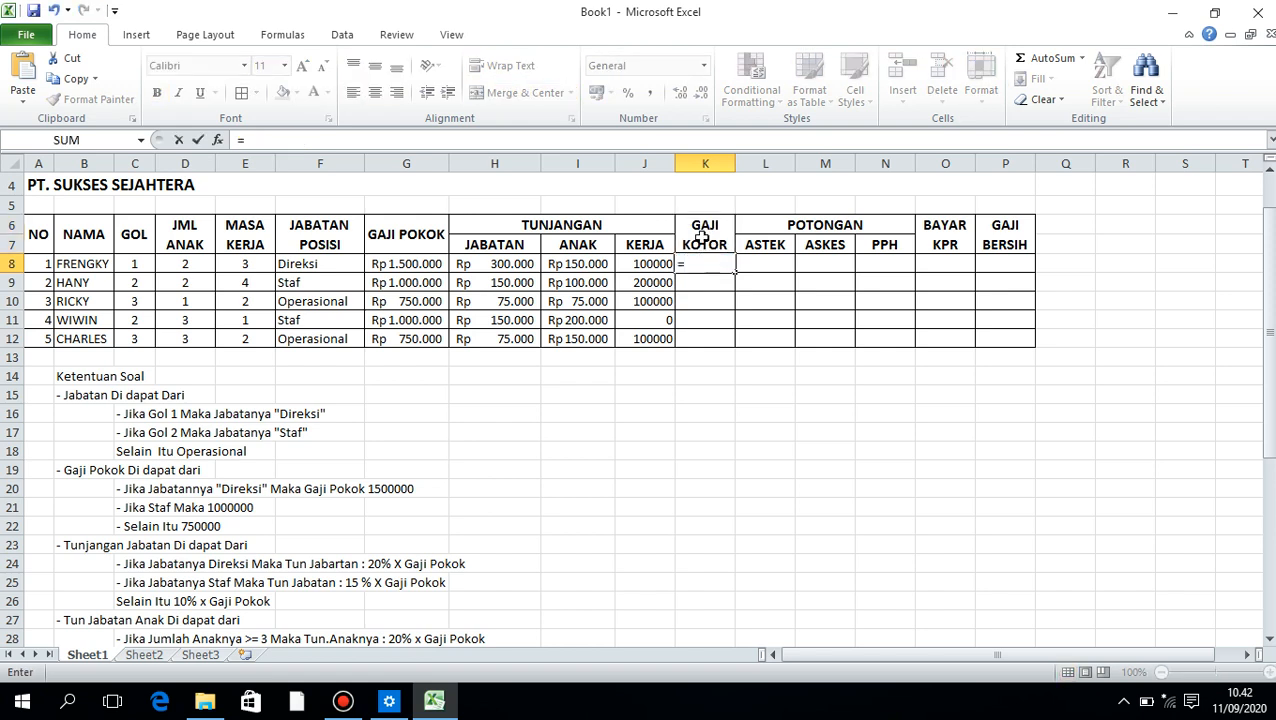
click(421, 266)
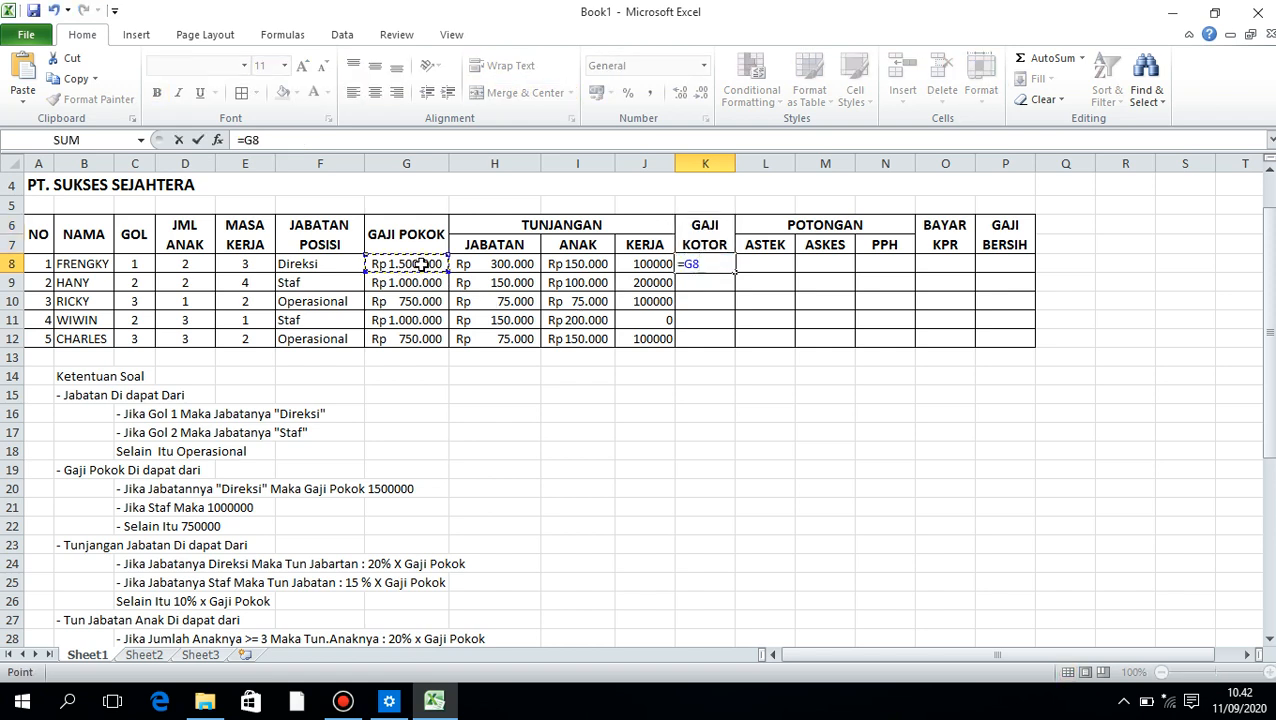
text(()
key(BackSpace)
text(_)
key(BackSpace)
text(()
key(BackSpace)
text(_)
key(BackSpace)
text(()
key(BackSpace)
text(+()
Complete the K8 formula by summing the three allowances as H8+I8+J8 and closing the parenthesis
click(485, 265)
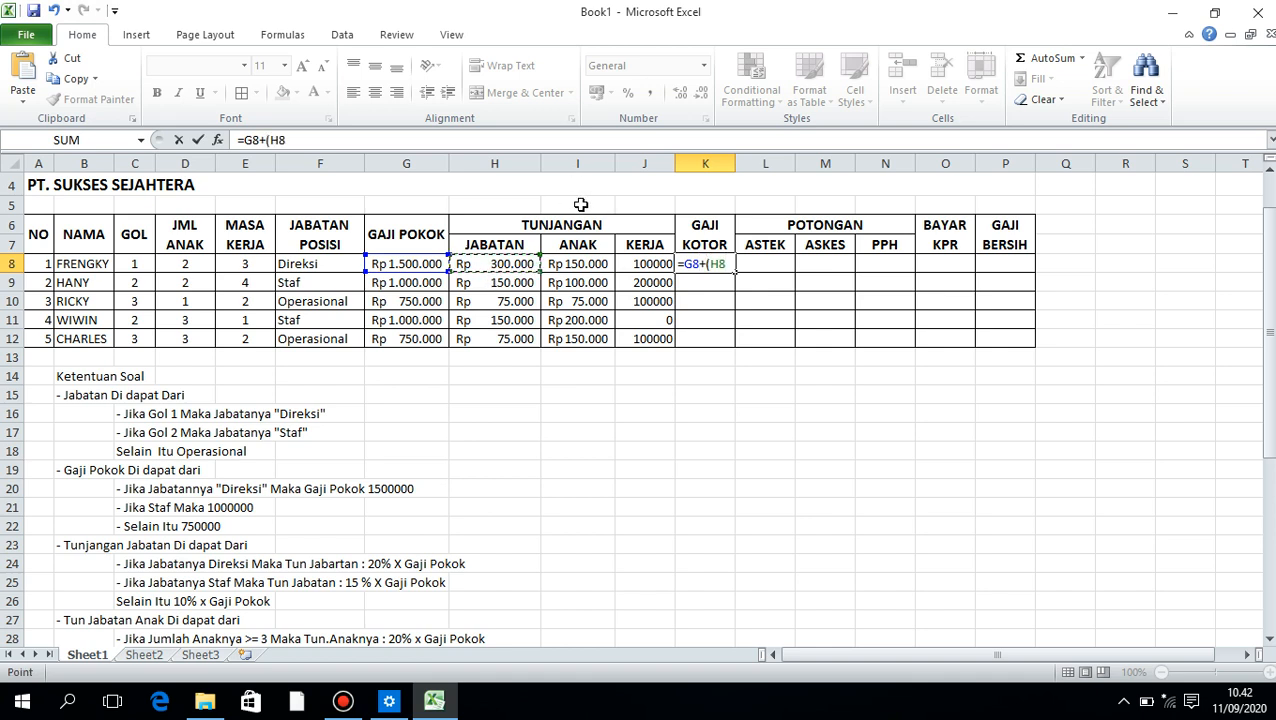
text(+)
click(580, 263)
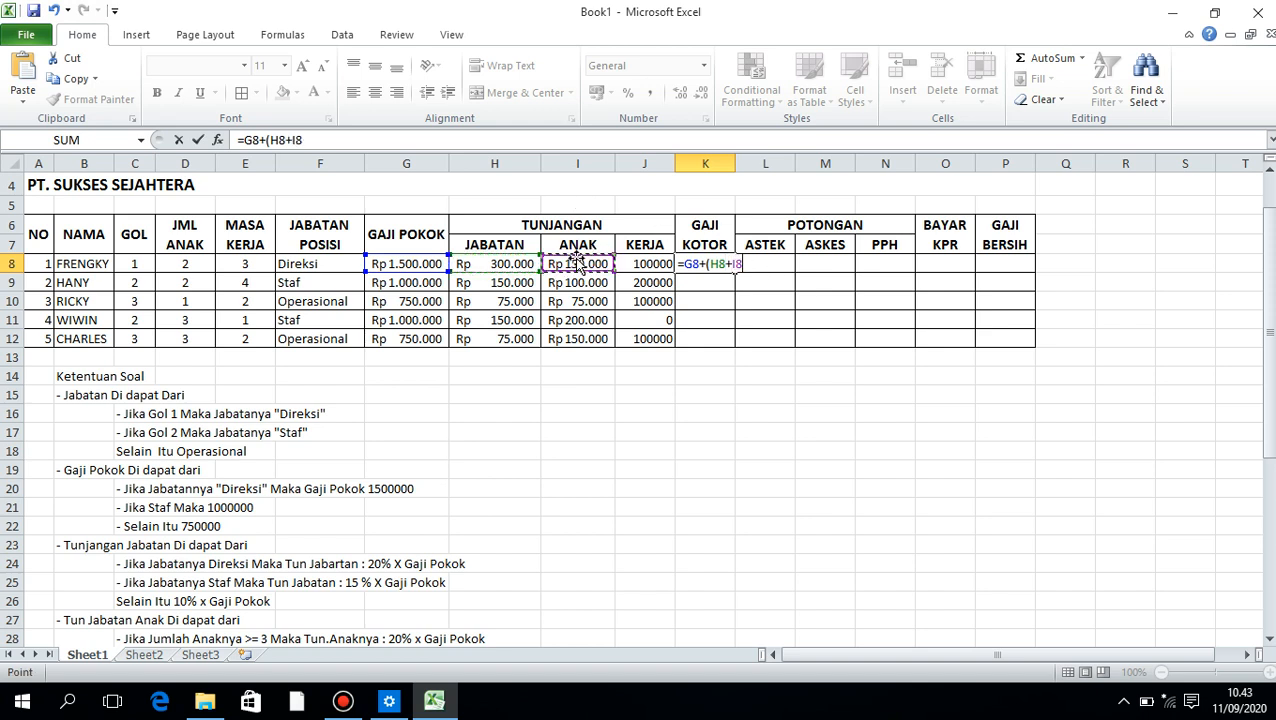
text(+)
click(645, 262)
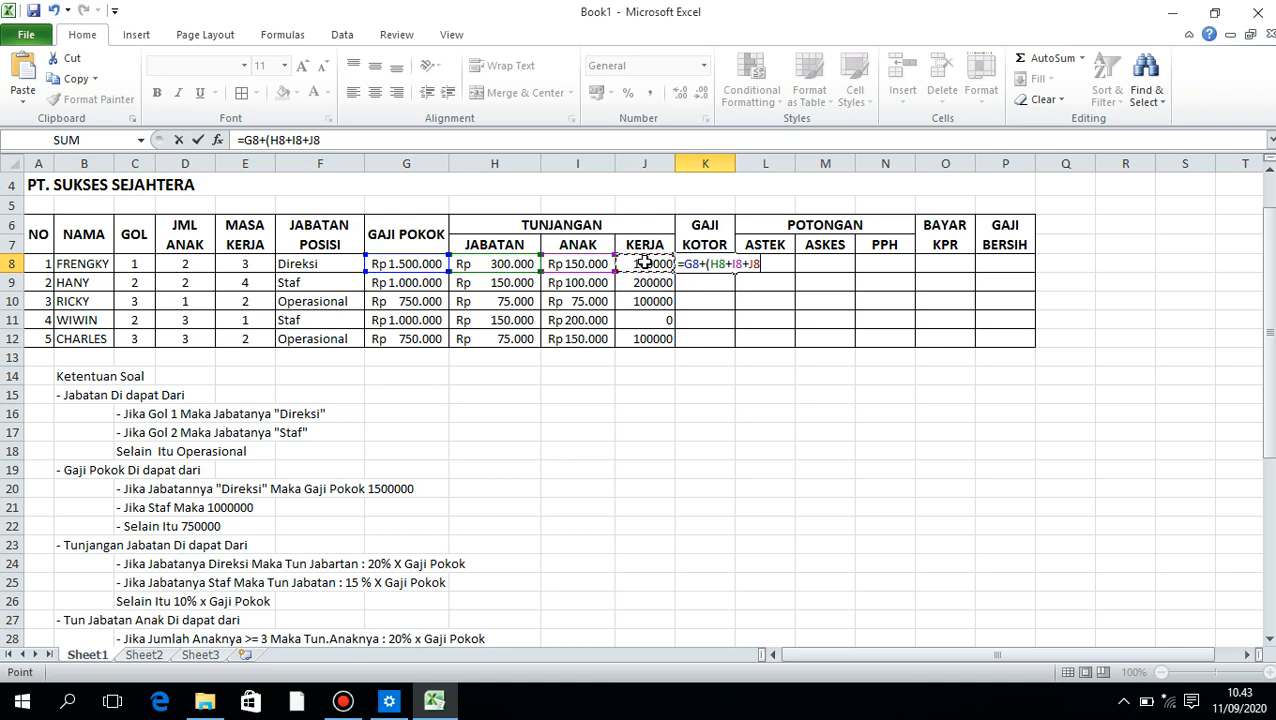
text(+)
key(BackSpace)
text(_)
text())
key(Return)
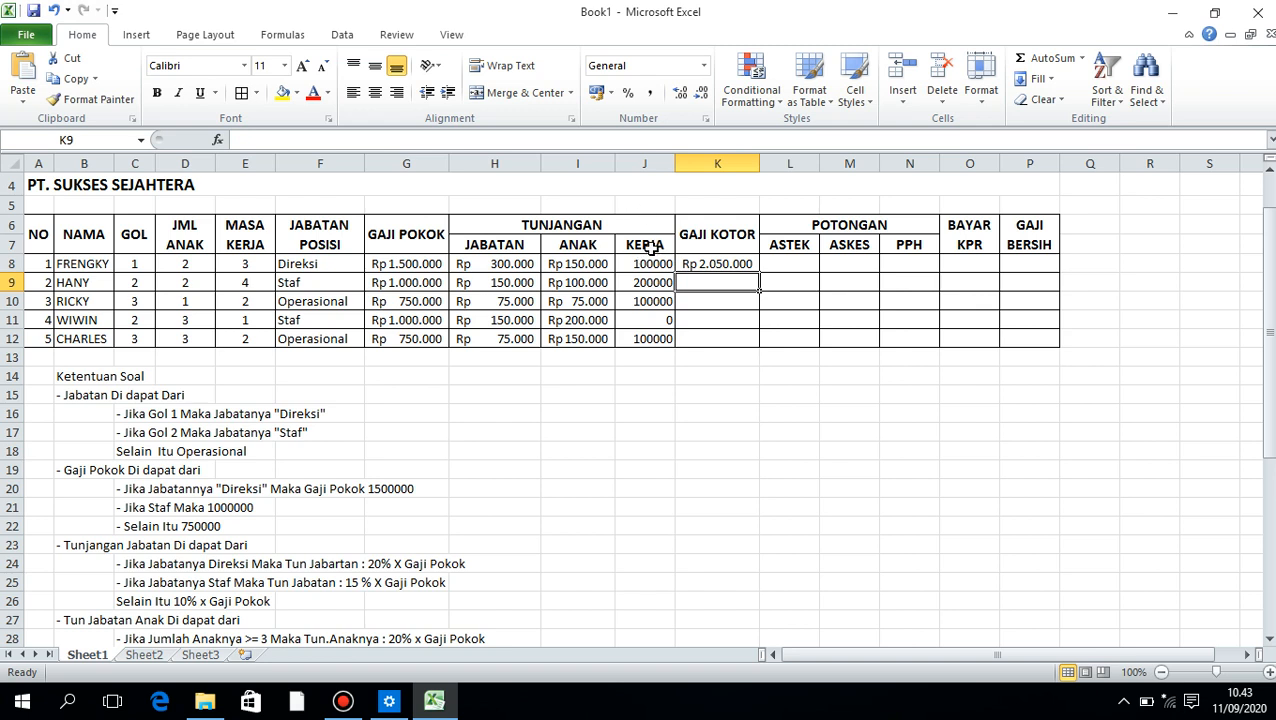
Fill the gross salary formula from K8 down to K12 and select the first ASTEK cell, L8
click(720, 263)
drag(759, 271, 762, 342)
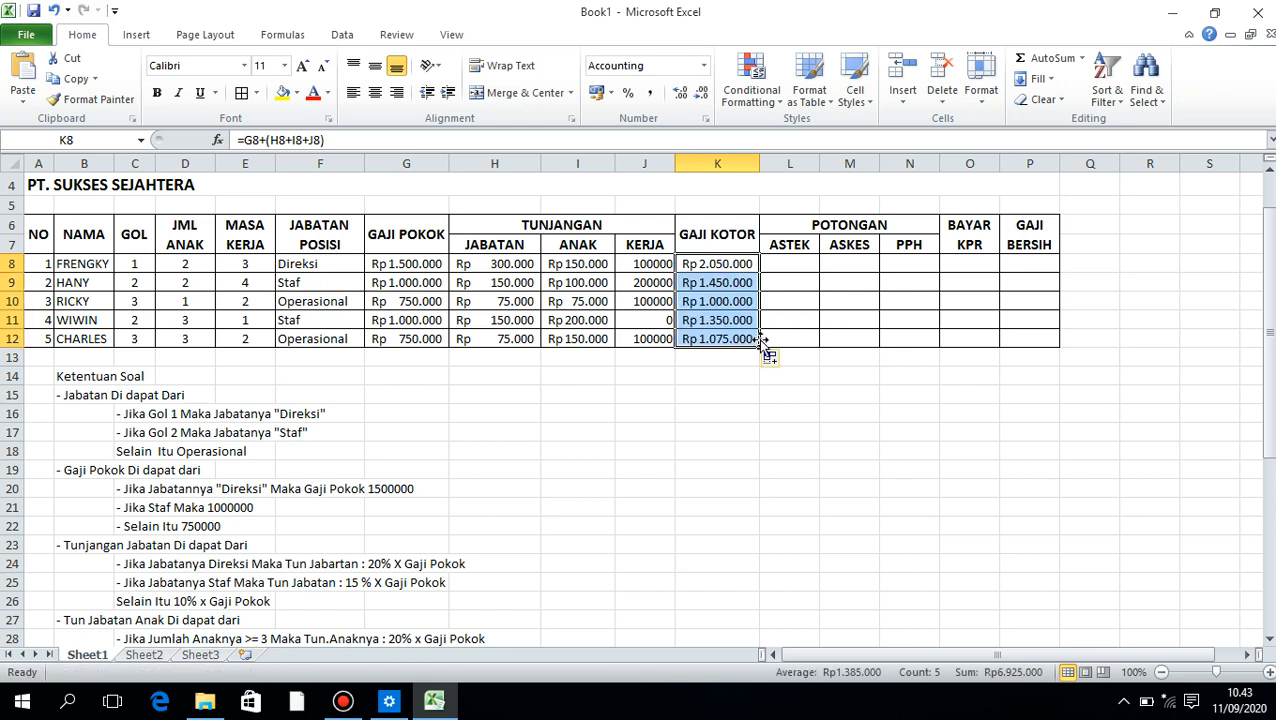
click(798, 265)
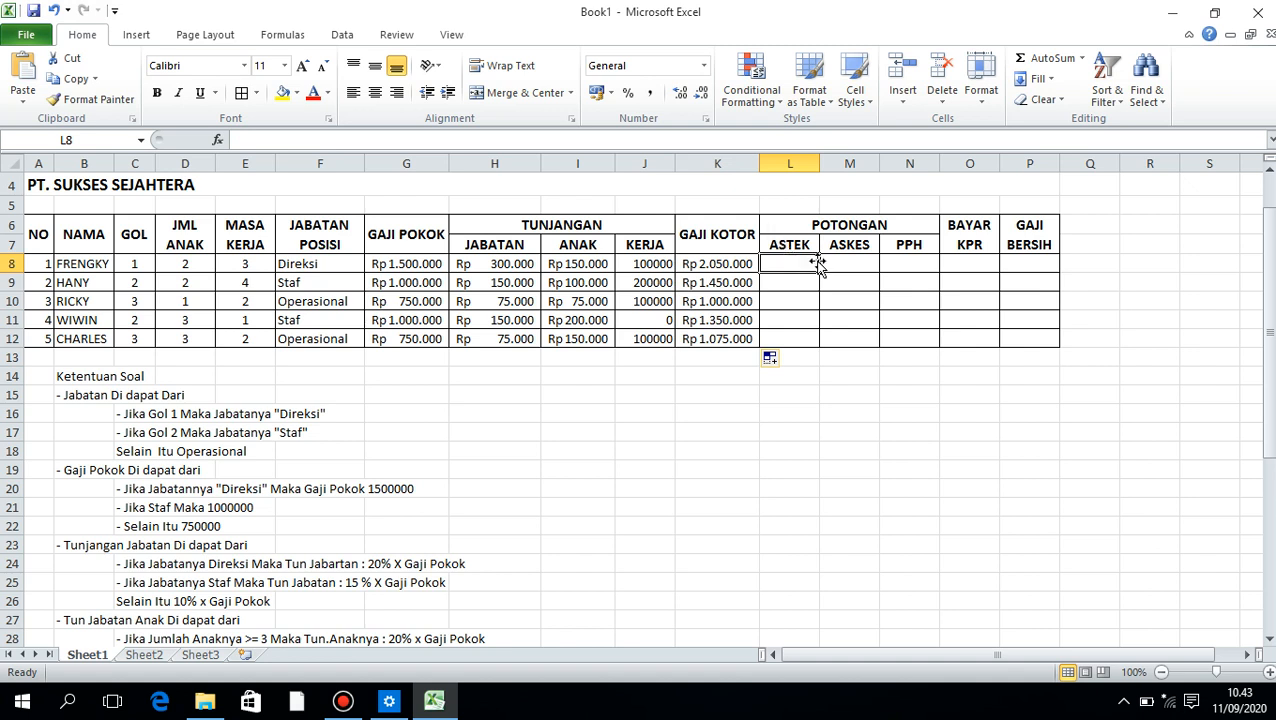
Enter the ASTEK formula =K8*3% in L8 and fill it down to L12
text(=)
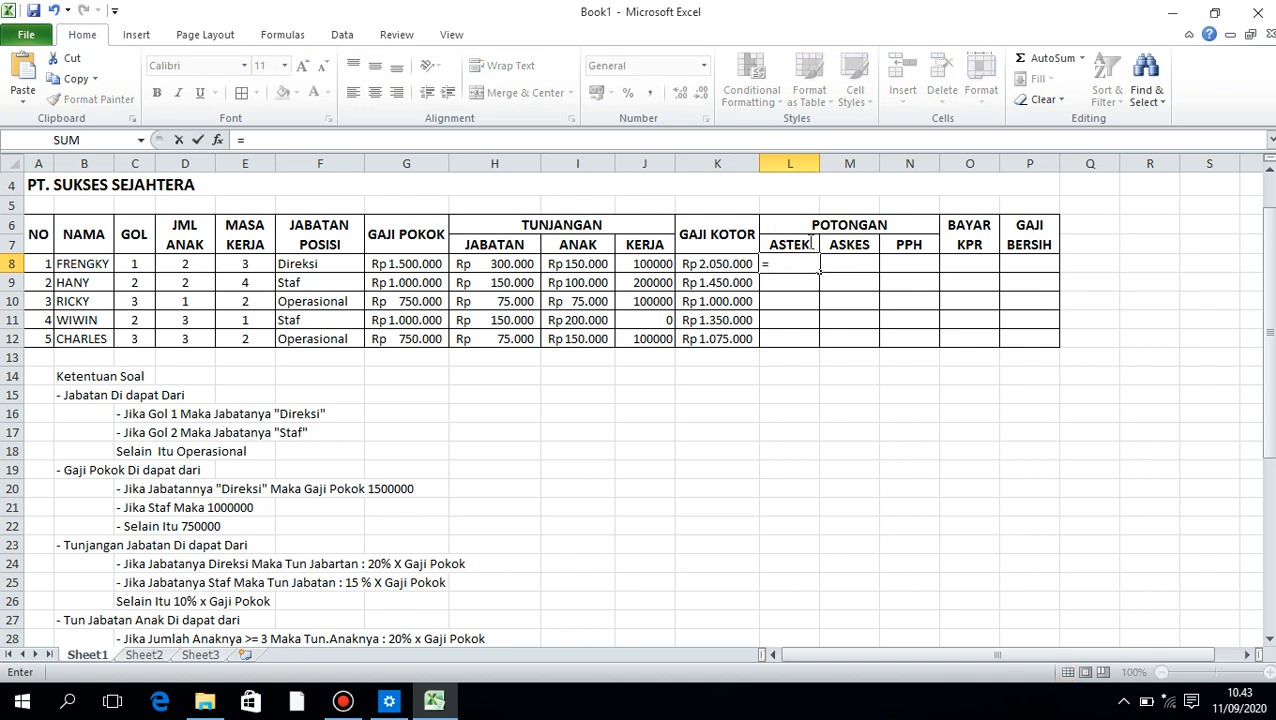
click(705, 272)
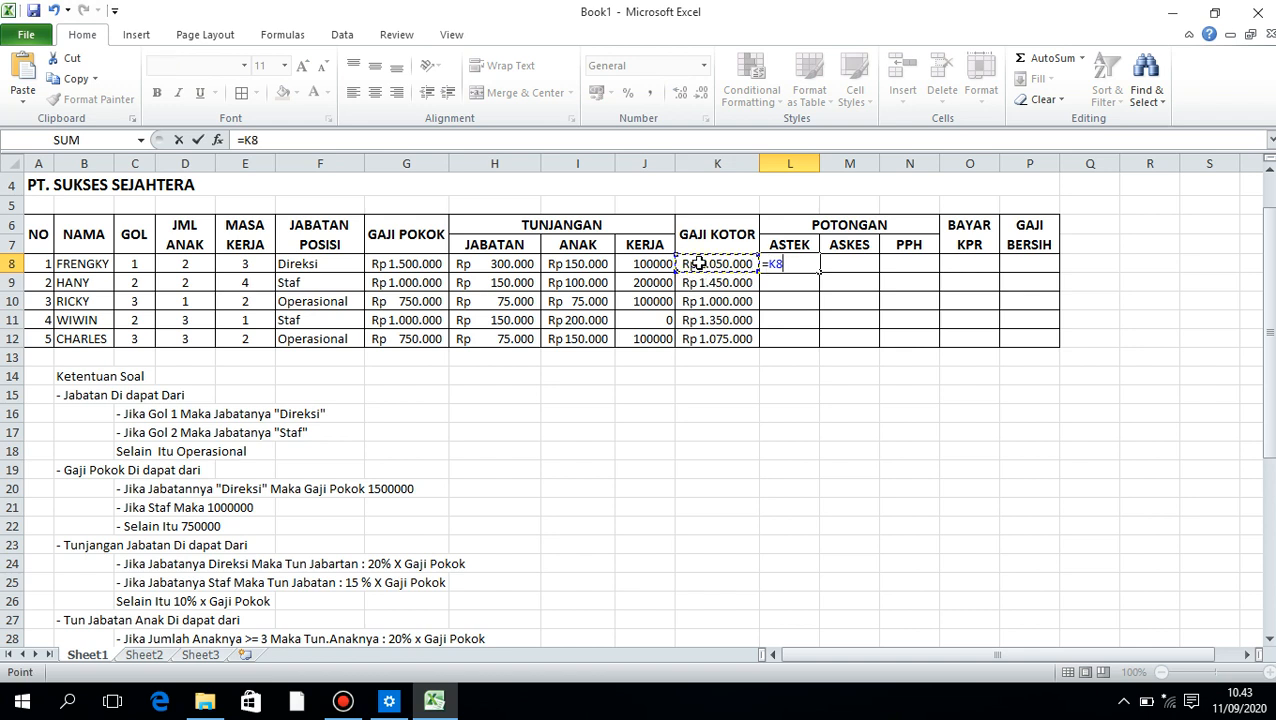
text(()
key(BackSpace)
text(*3)
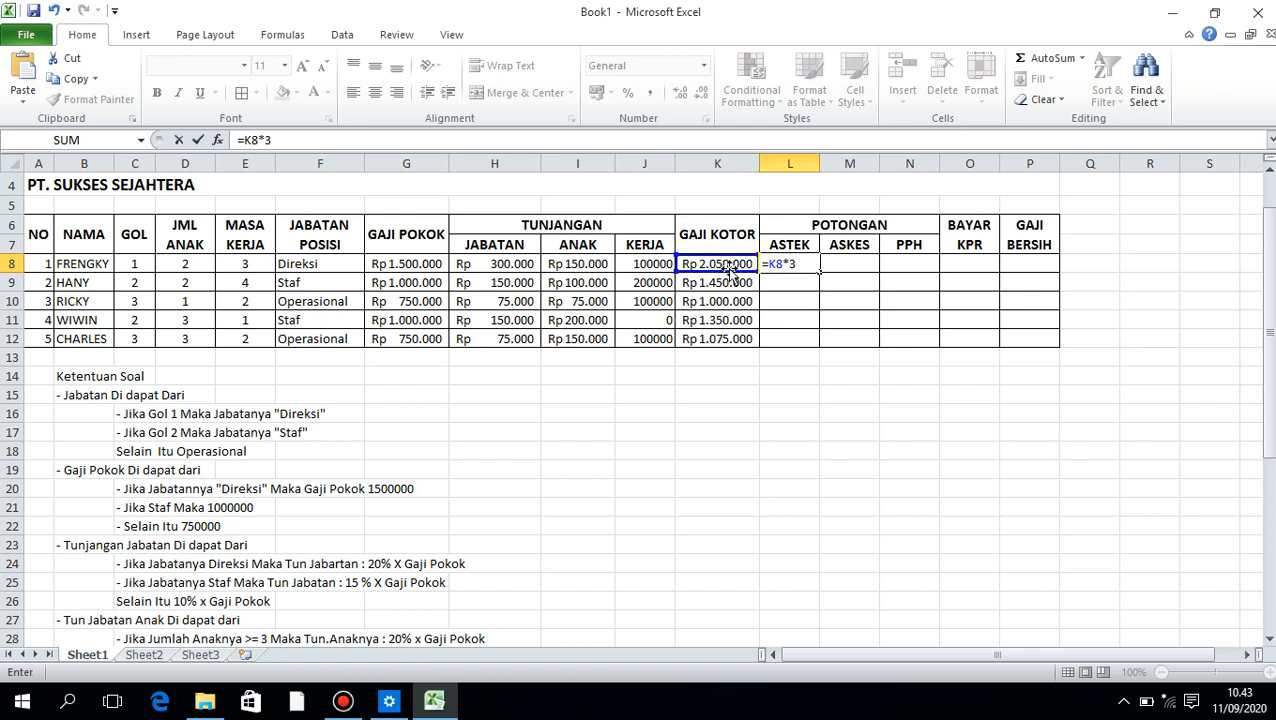
text(%)
key(Return)
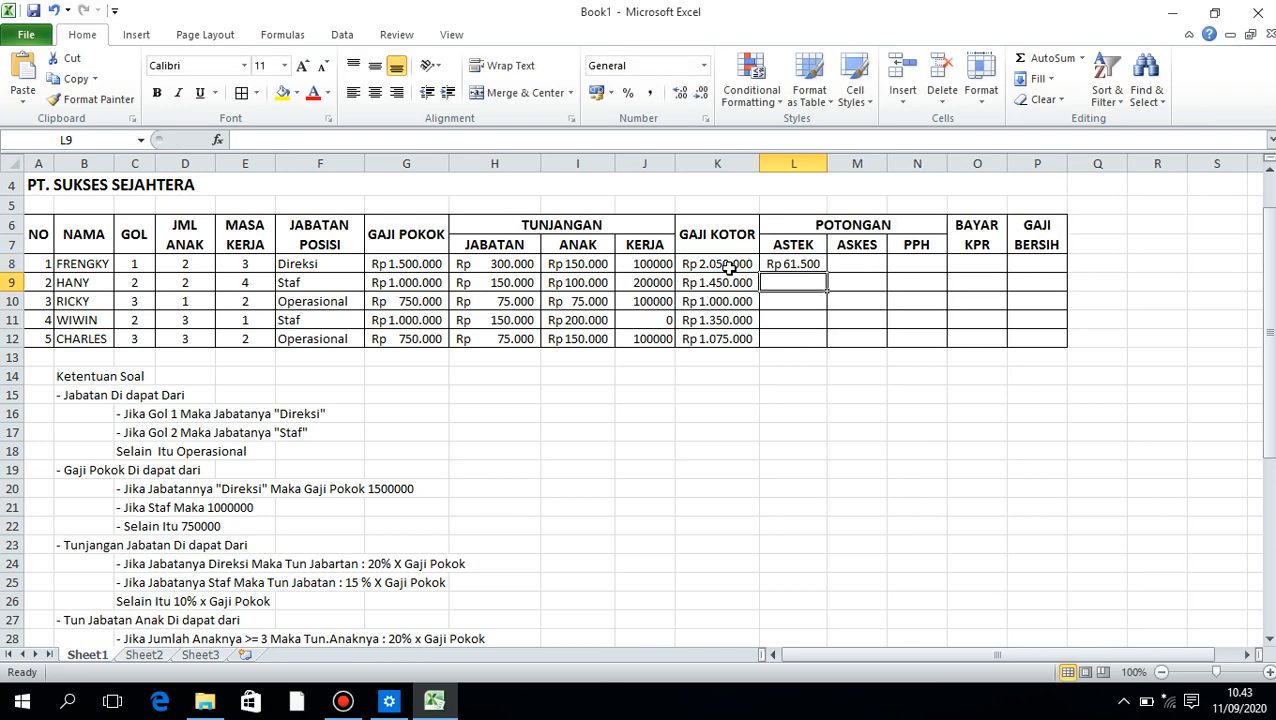
click(812, 265)
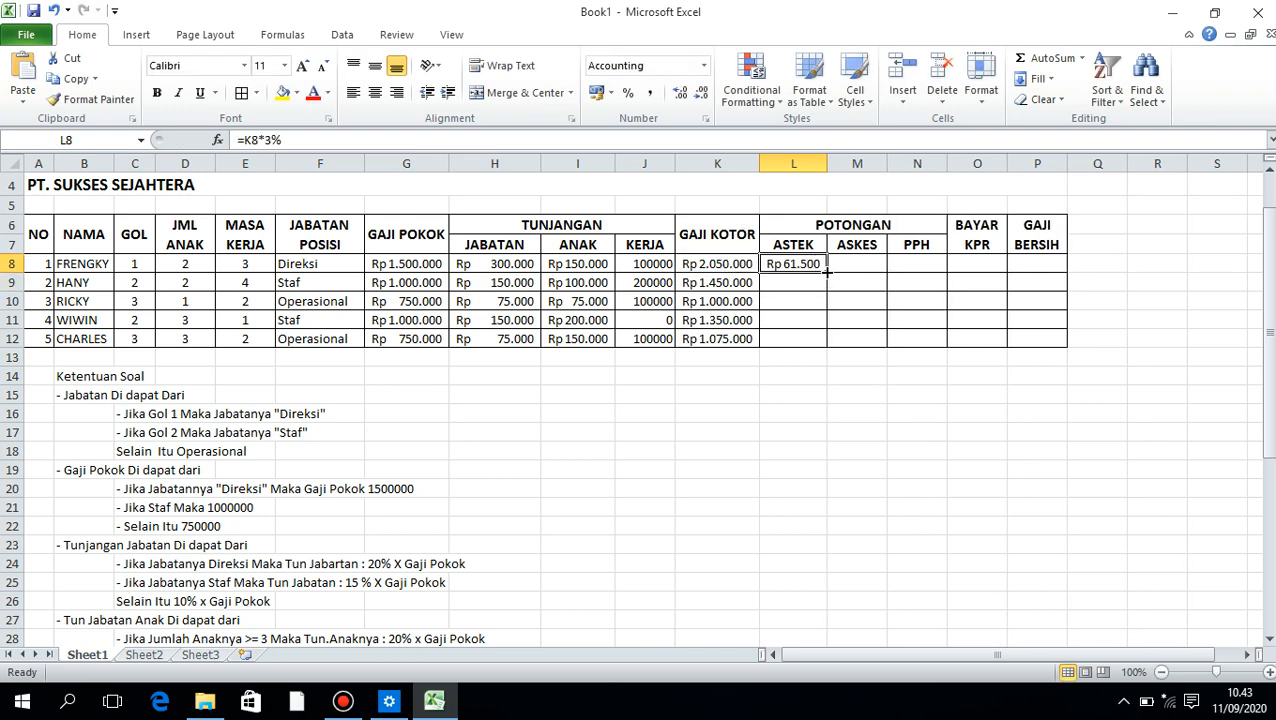
drag(827, 273, 827, 346)
Enter the ASKES formula =K8*15 in M8
click(876, 265)
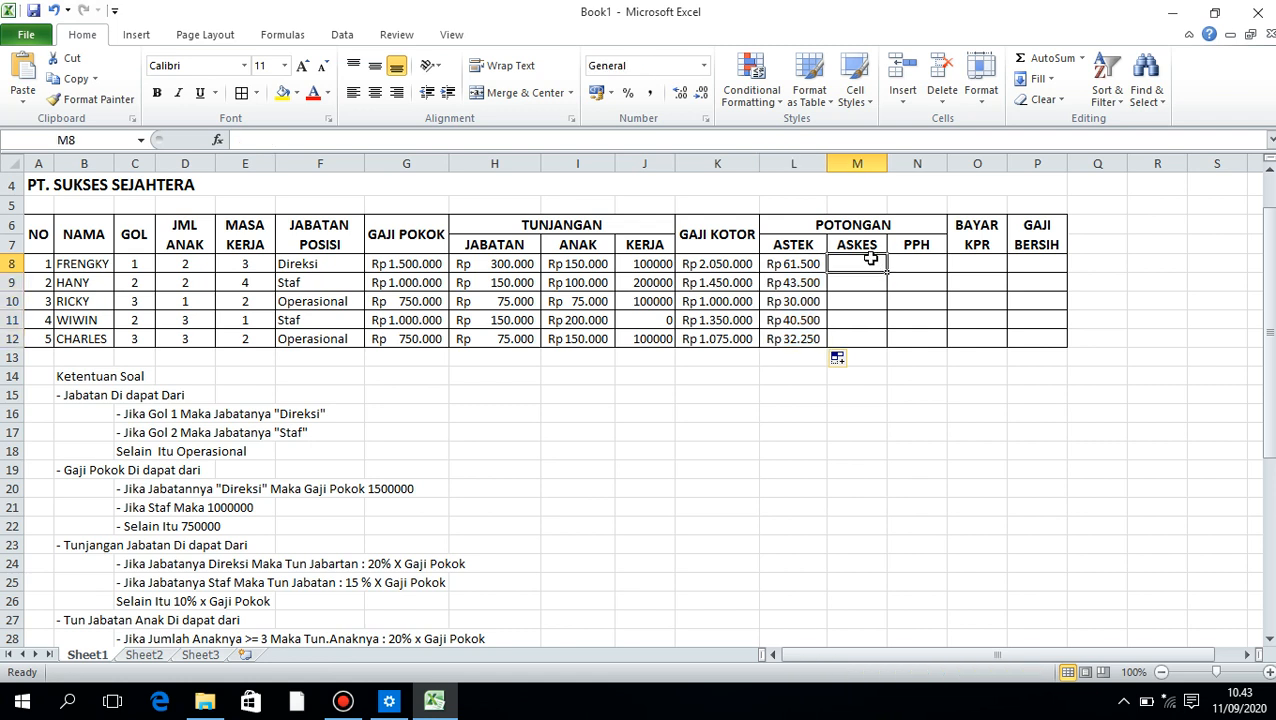
text(=)
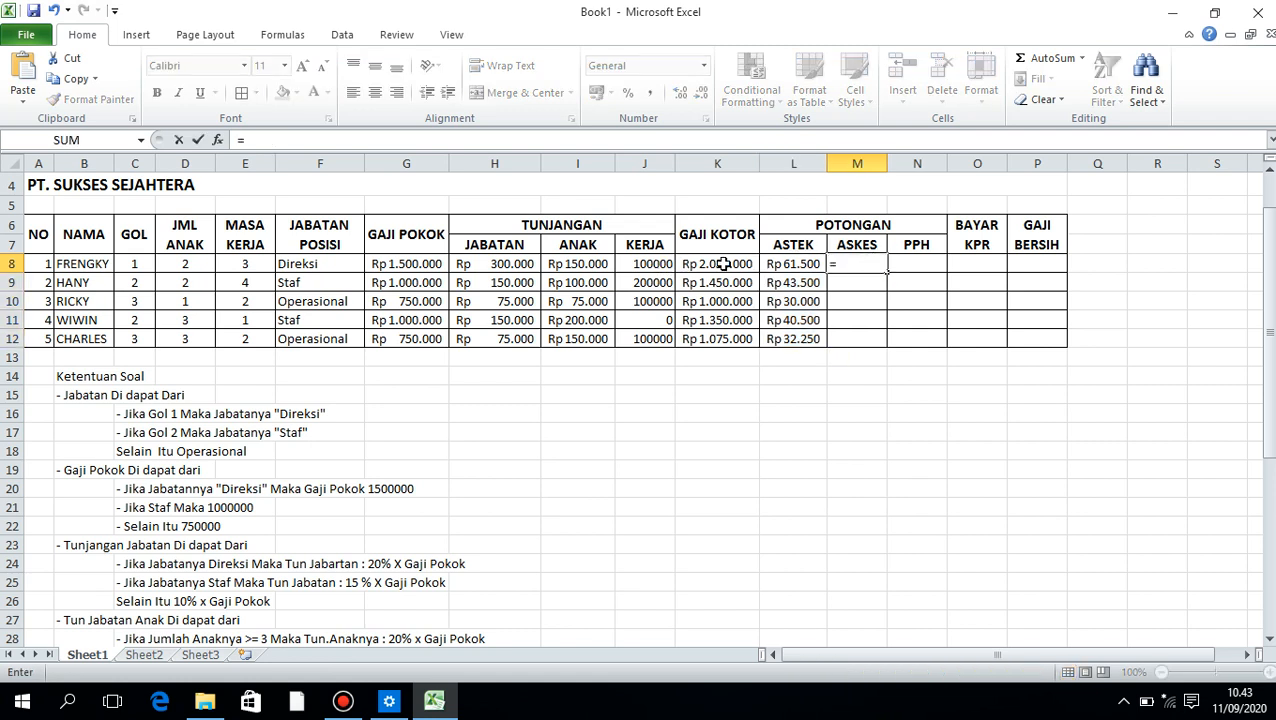
click(723, 263)
text(*)
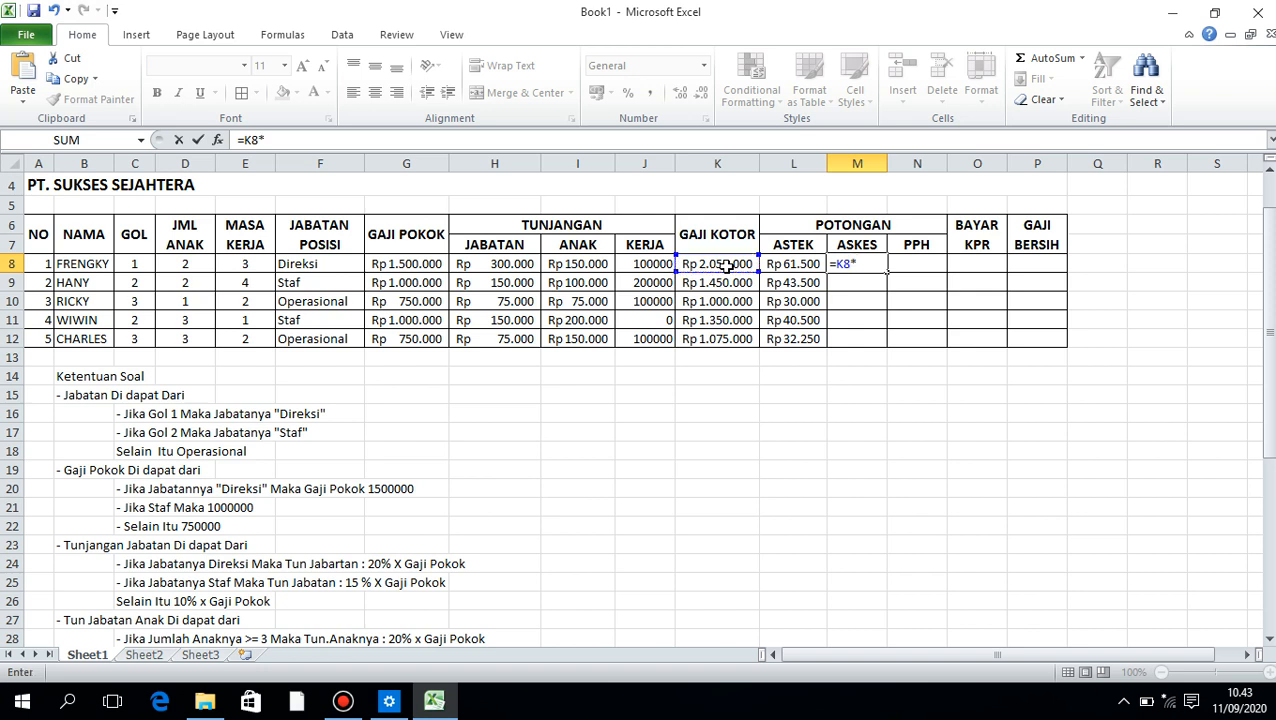
text(15)
key(Return)
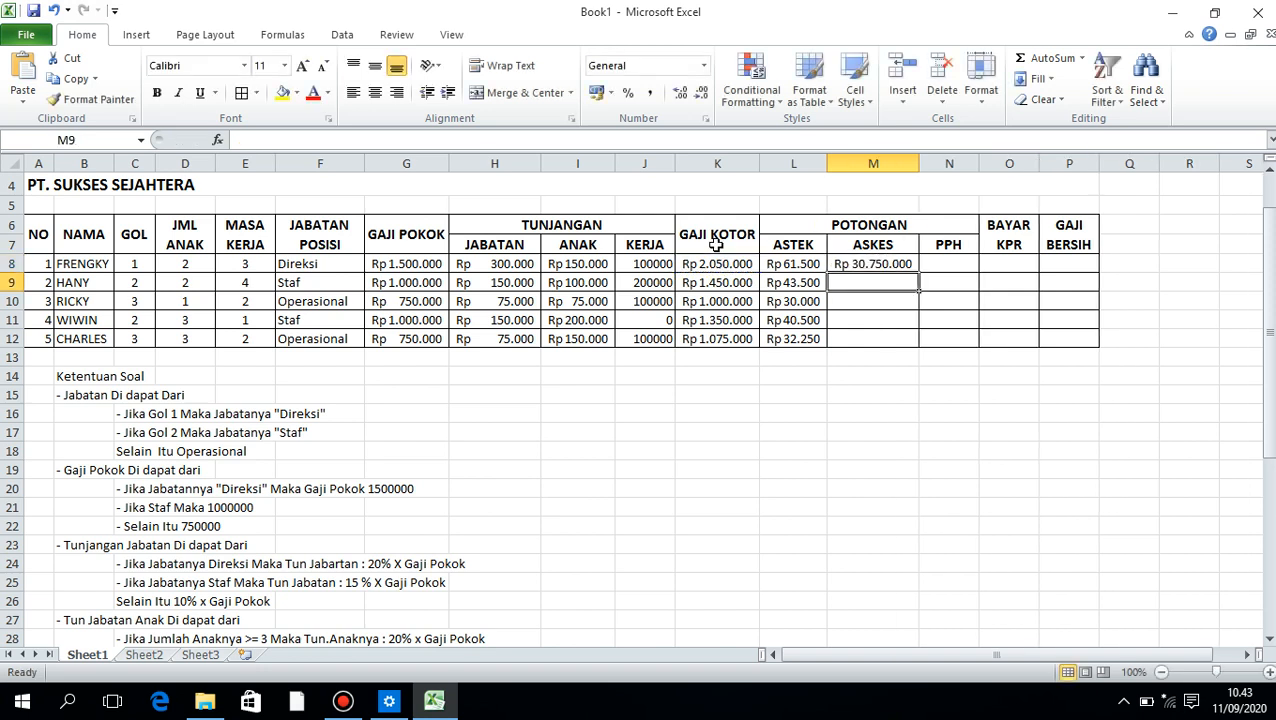
Correct the M8 formula to =K8*1% and fill it down to M12
click(875, 263)
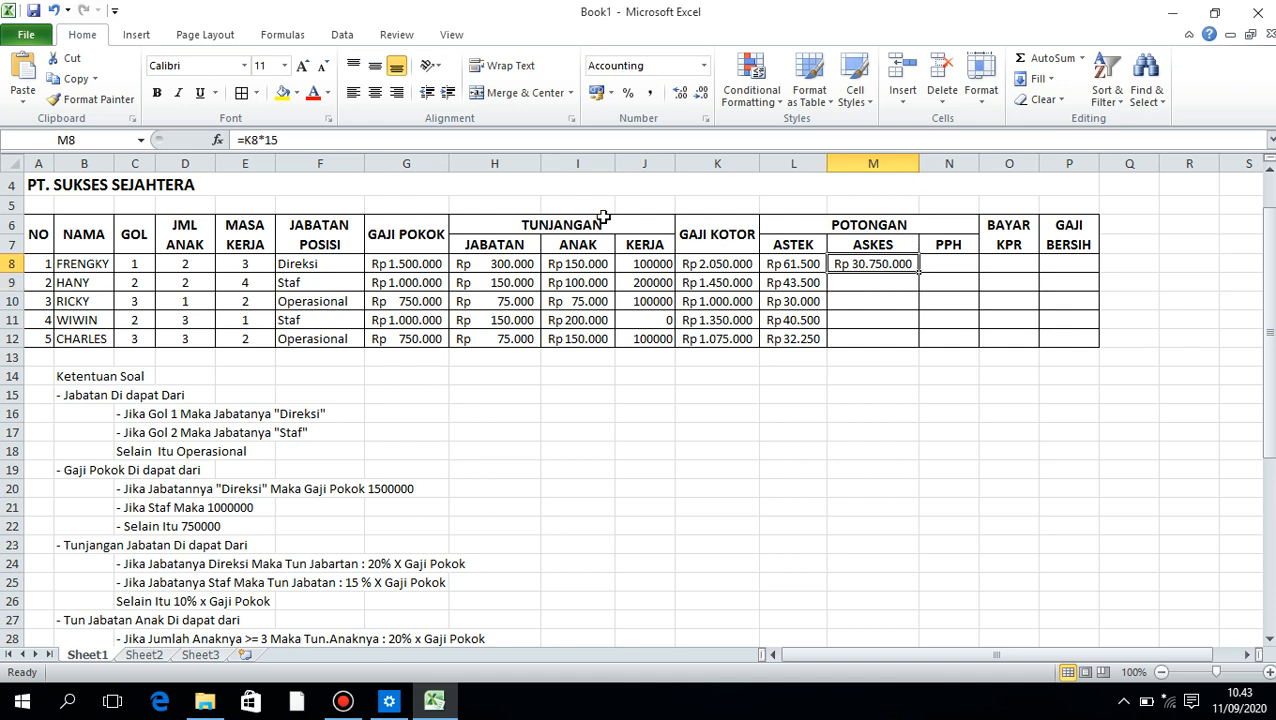
click(333, 143)
key(BackSpace)
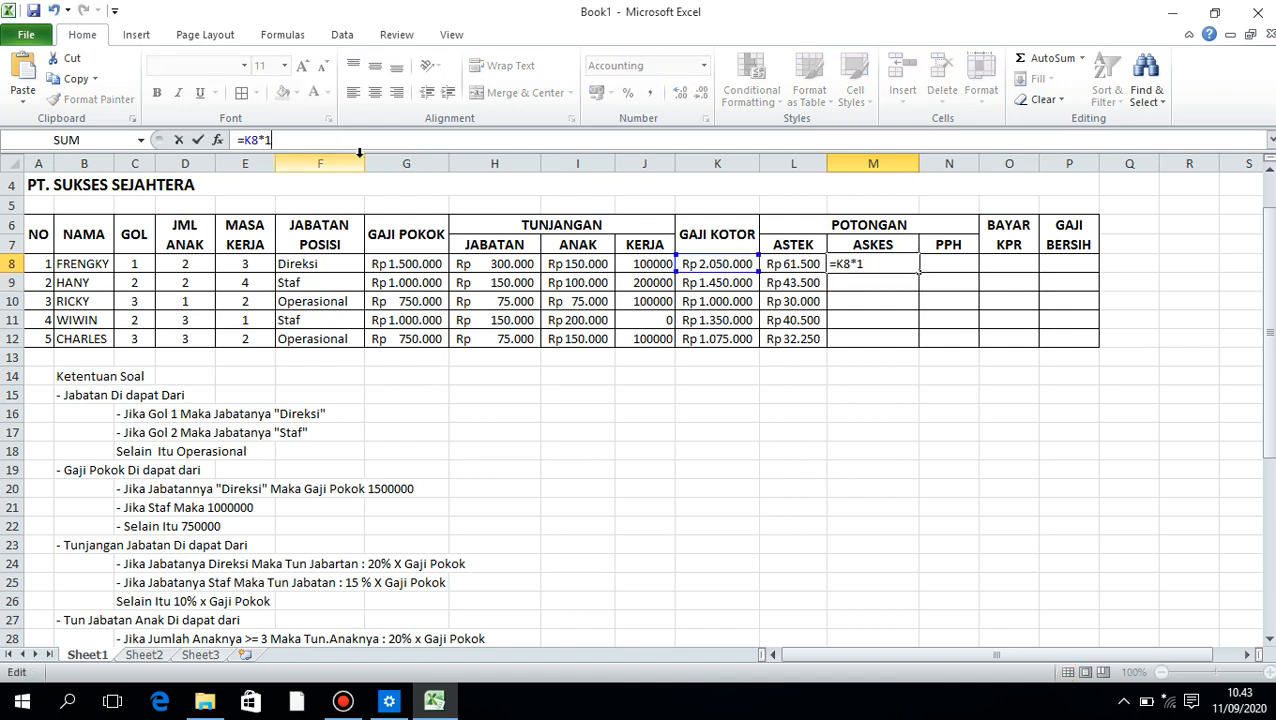
text(5)
key(BackSpace)
text(%)
key(ctrl+Return)
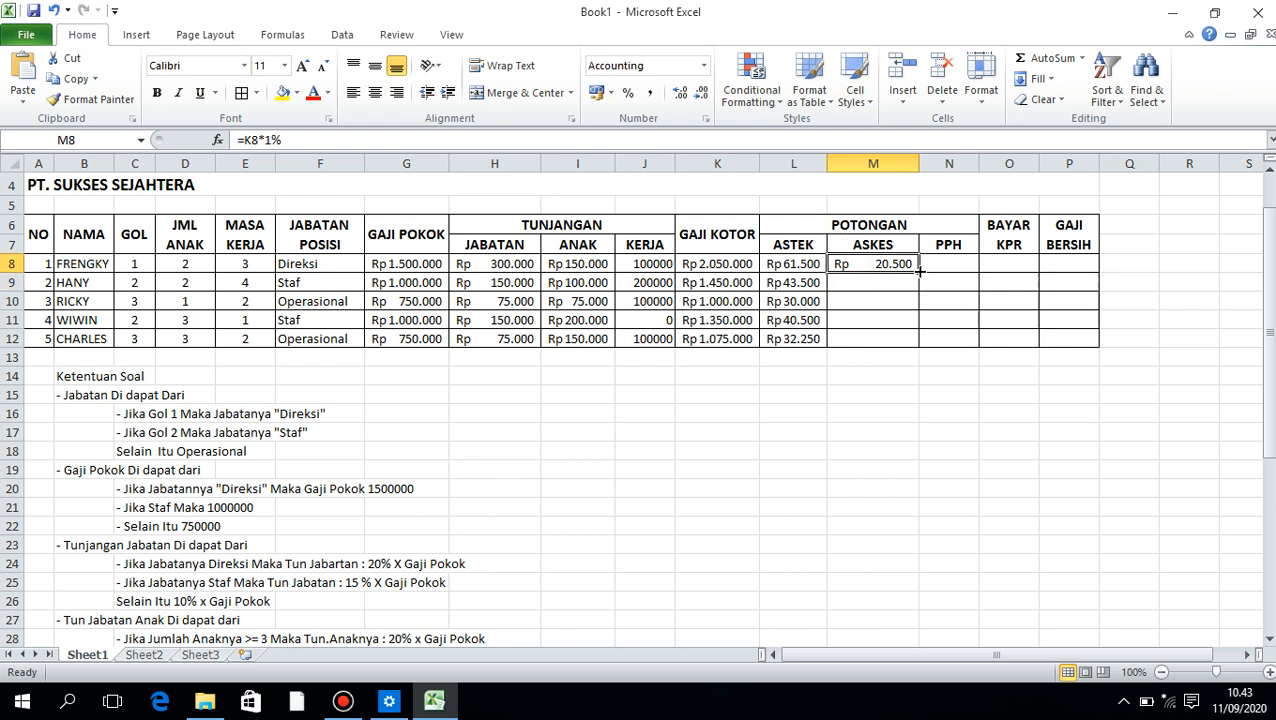
drag(918, 272, 910, 340)
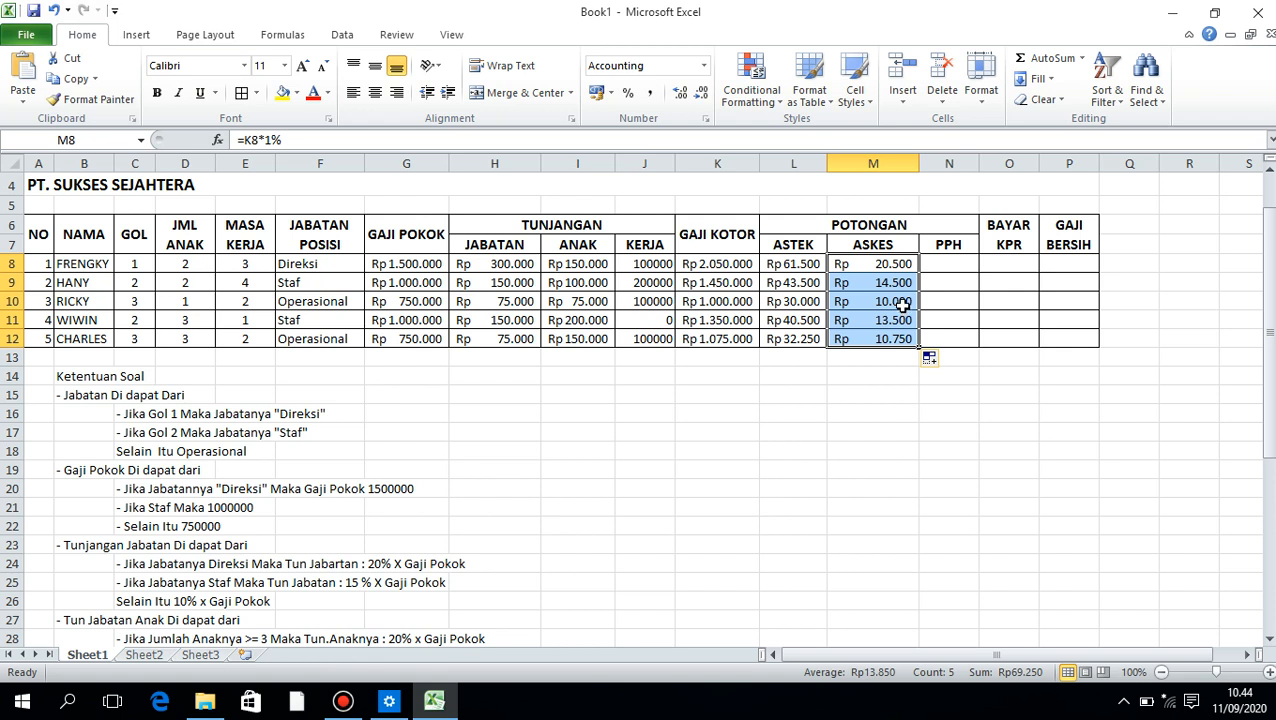
Begin the PPH formula in N8 with =K8* so it multiplies the gross salary
click(942, 263)
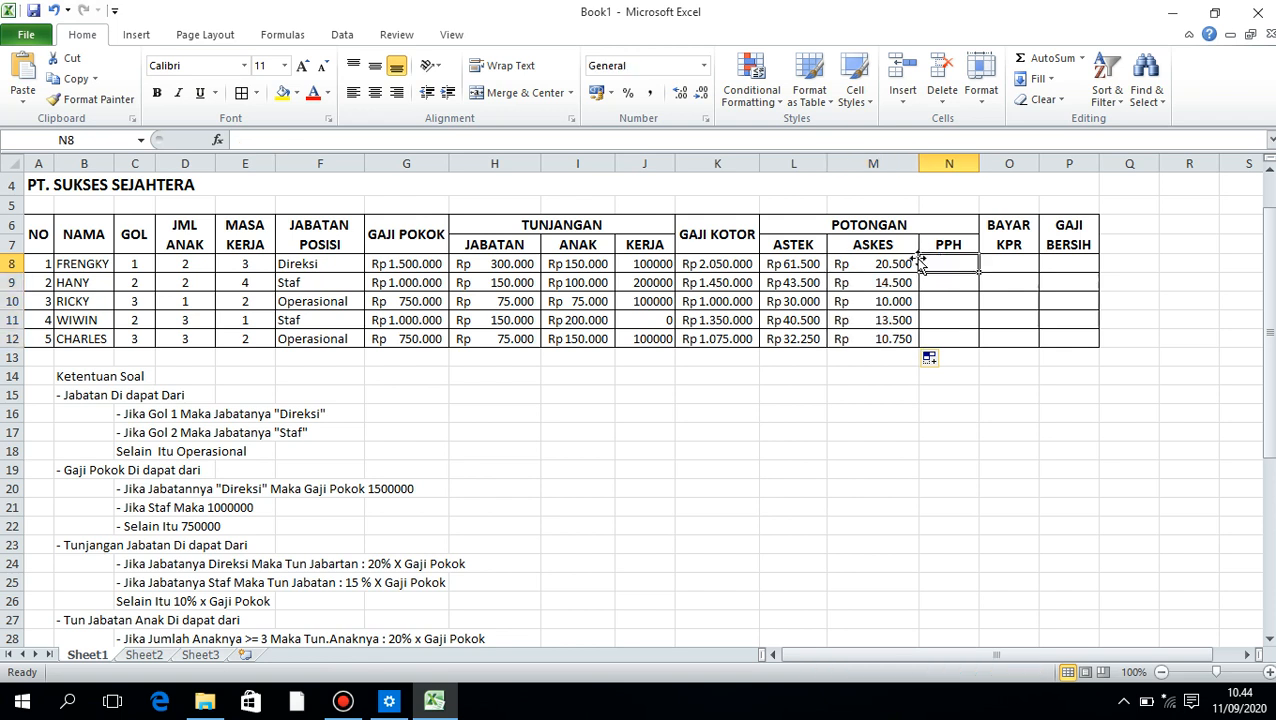
text(=)
key(Home)
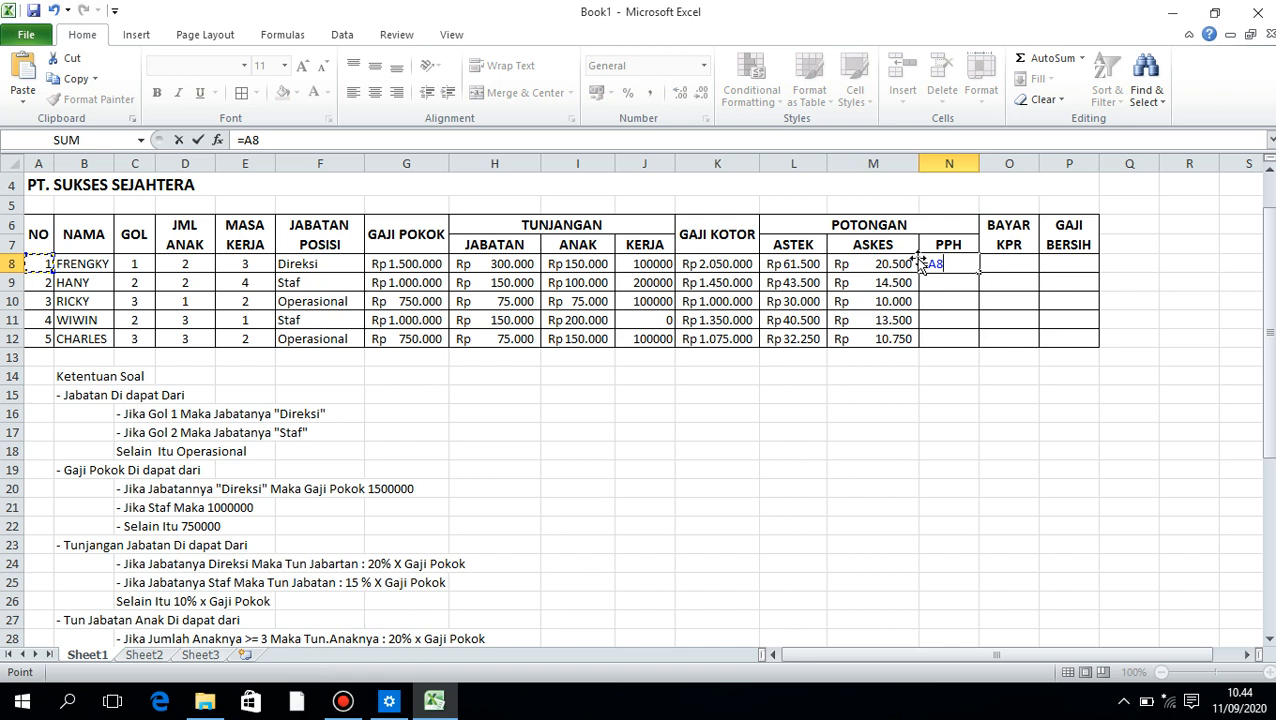
key(BackSpace)
key(BackSpace)
text(=)
click(727, 263)
text(*2,3)
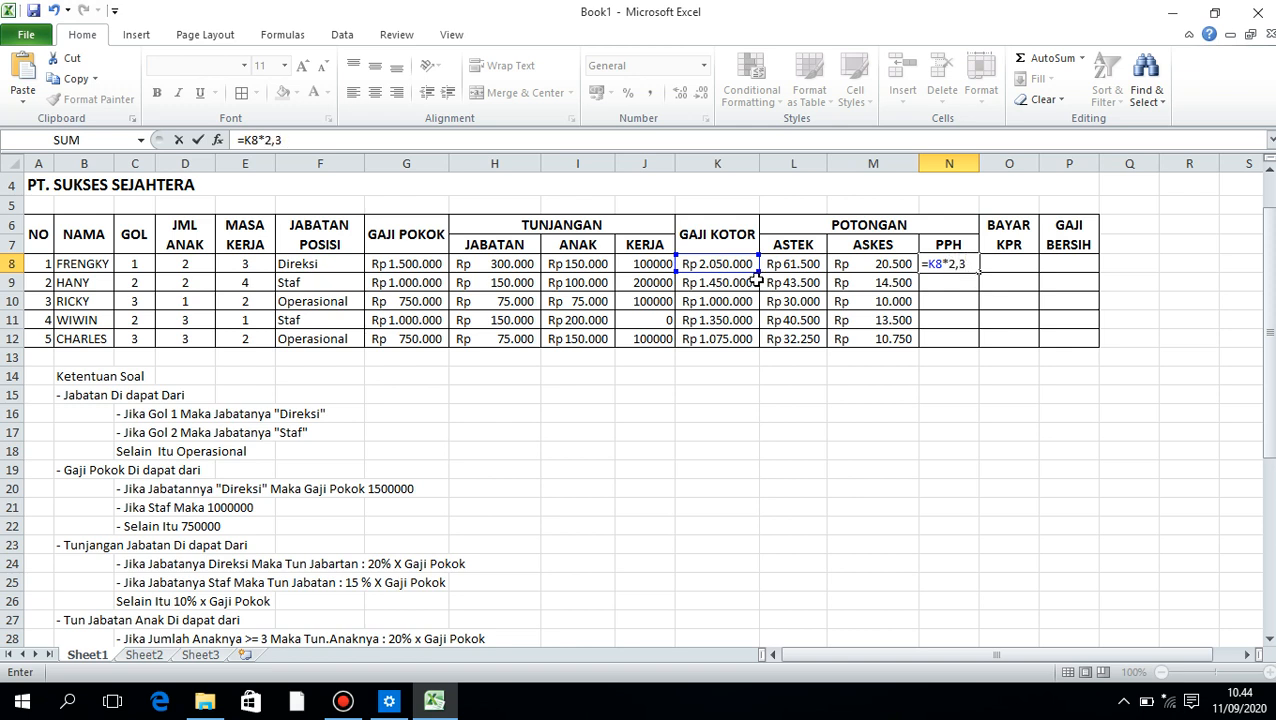
text(5)
Complete the PPH formula in N8 as =K8*2,5% and fill it down to N12
key(BackSpace)
key(BackSpace)
key(BackSpace)
text(%)
key(Return)
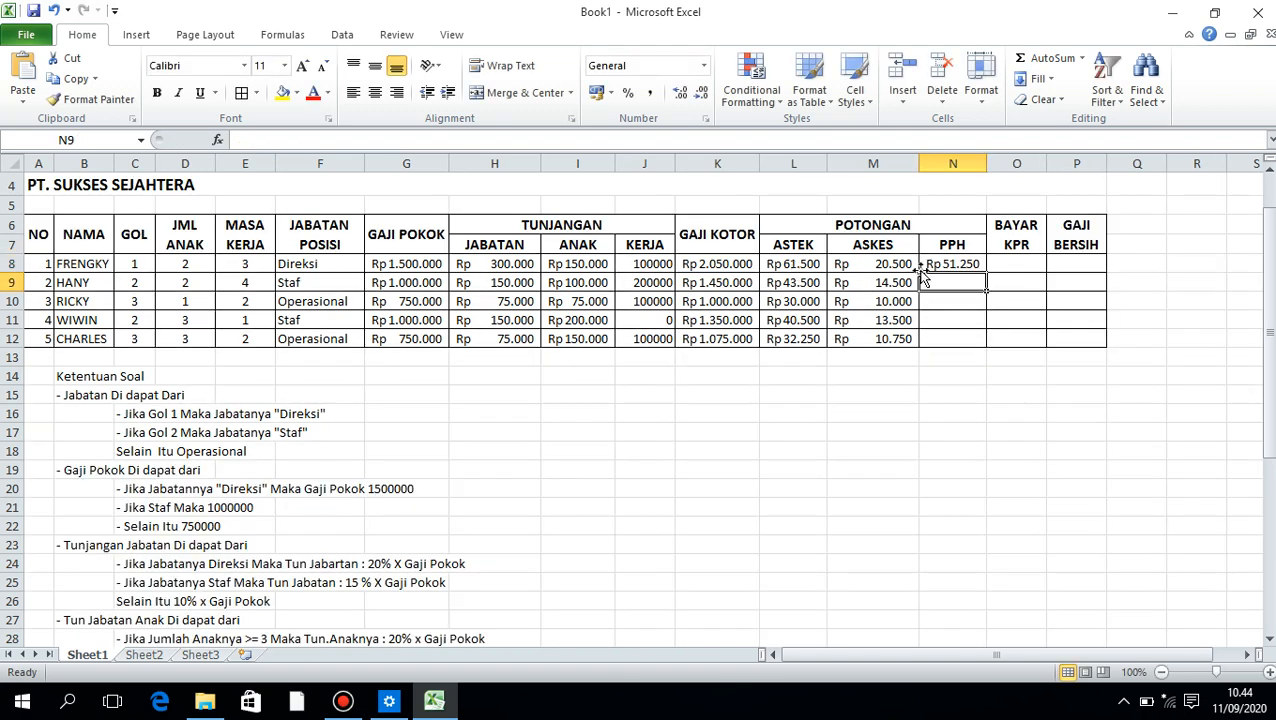
click(958, 264)
drag(986, 272, 986, 342)
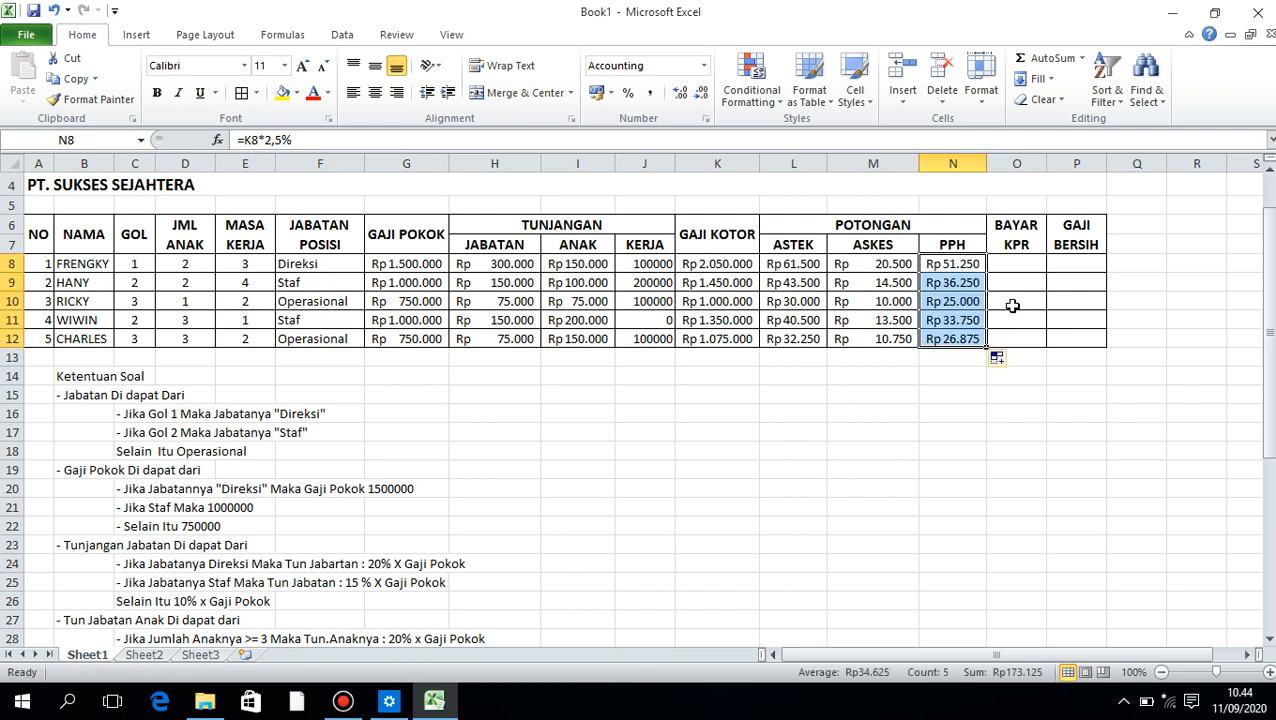
Begin the BAYAR KPR formula in O8 with =G8* so it multiplies the base salary
click(1029, 268)
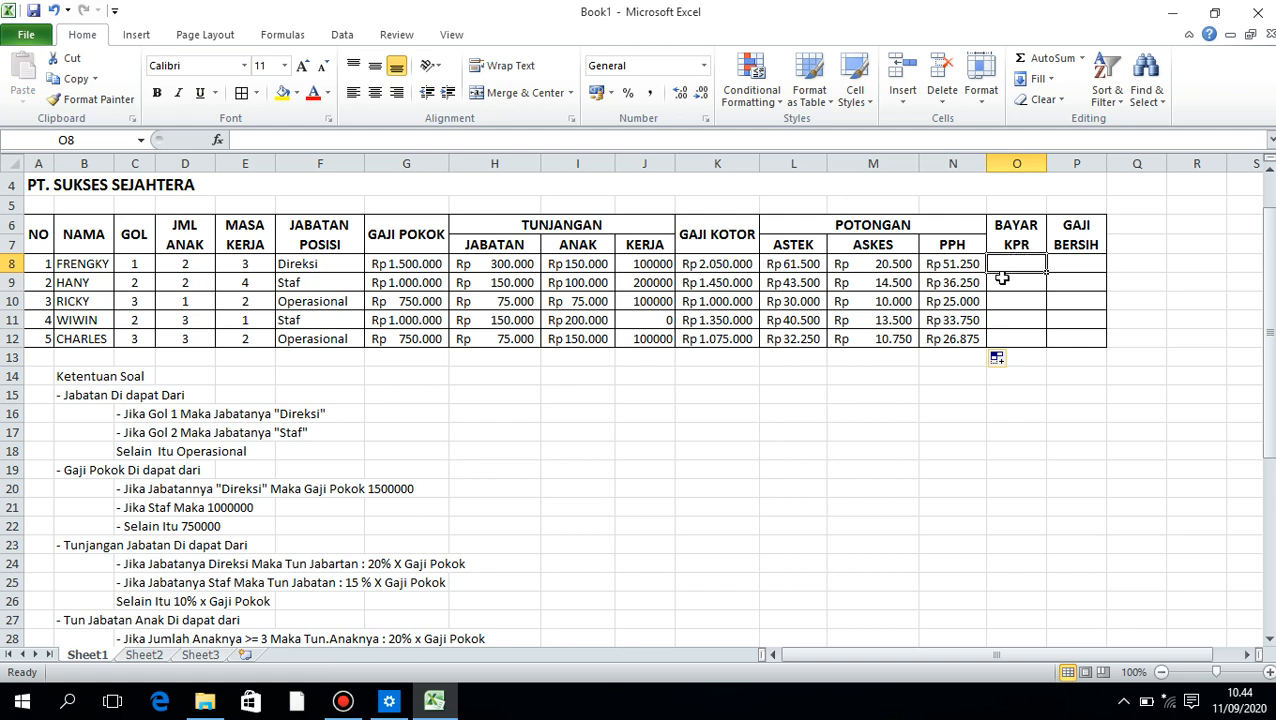
double_click(1020, 261)
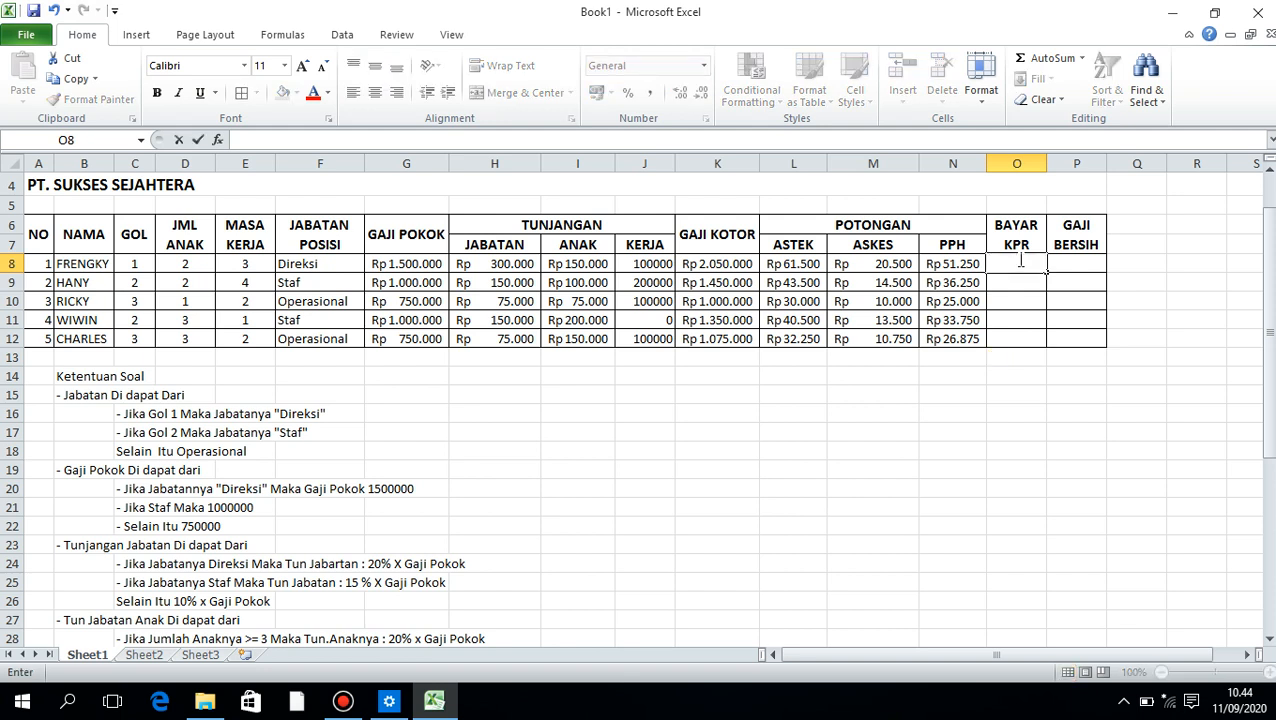
text(=)
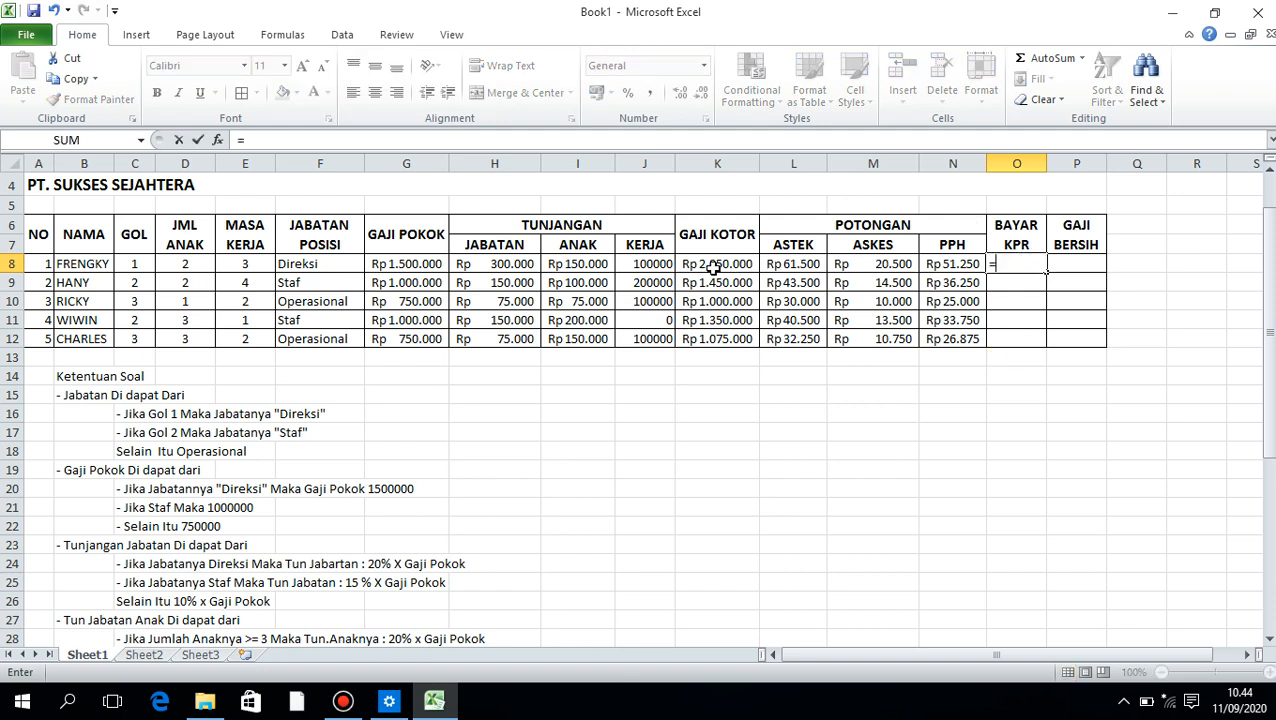
click(414, 249)
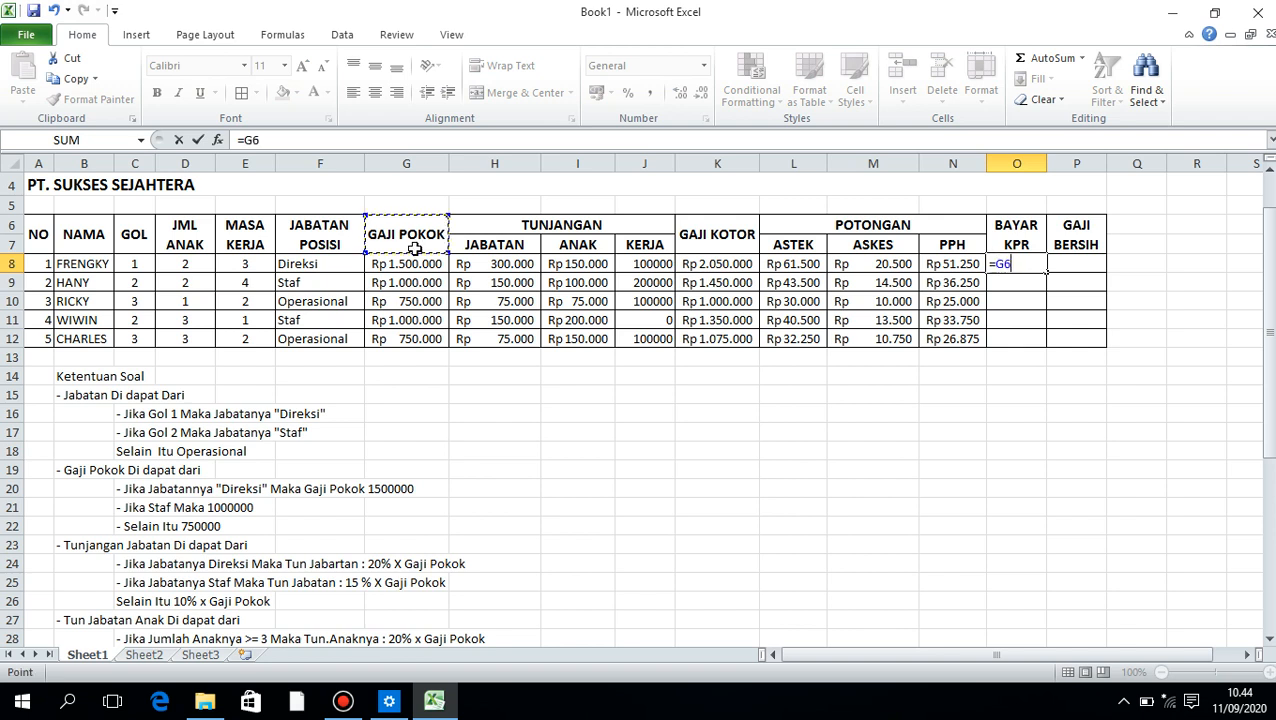
click(403, 264)
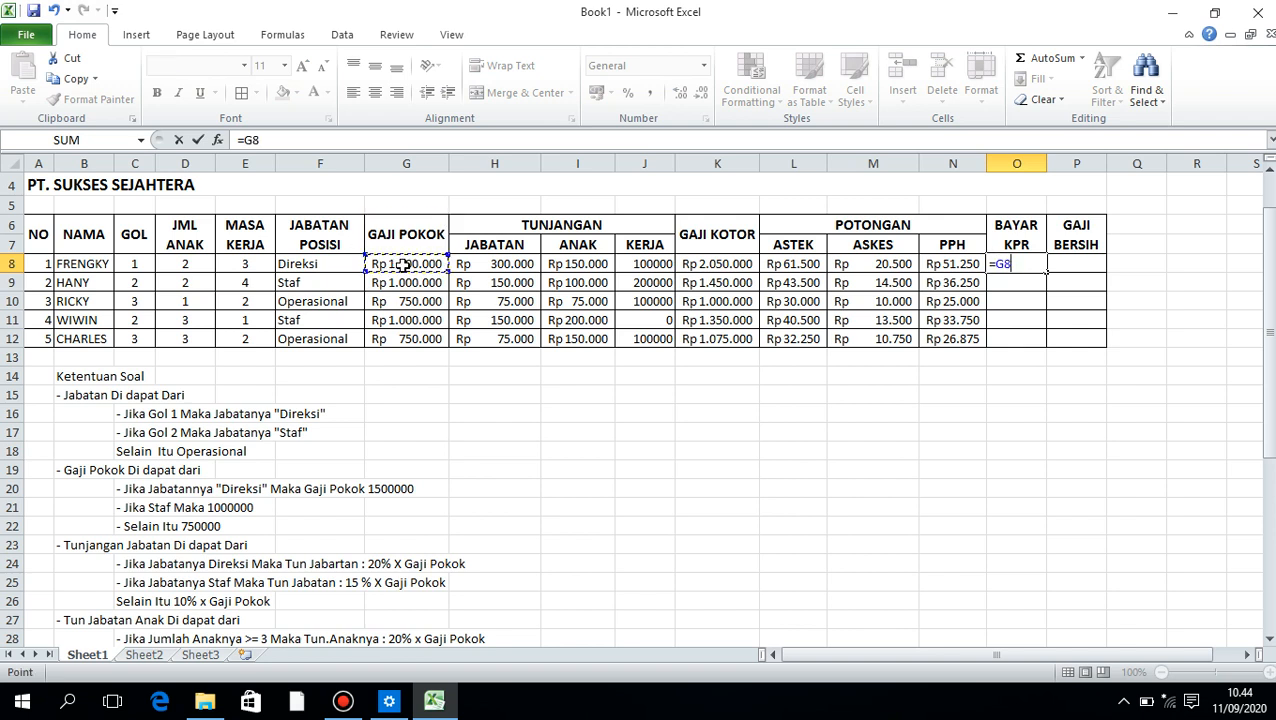
text(*35)
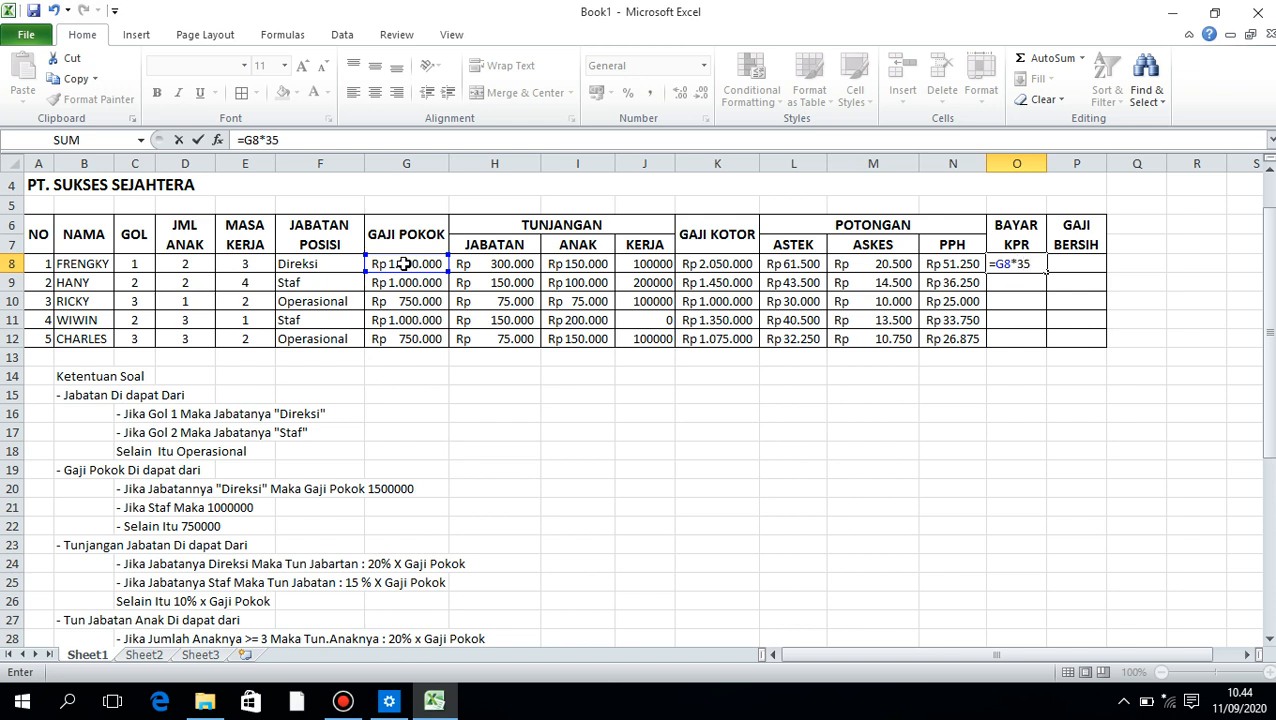
Complete the BAYAR KPR formula in O8 as =G8*25% and fill it down to O12
key(BackSpace)
key(BackSpace)
text(26)
key(BackSpace)
text(5%)
key(Return)
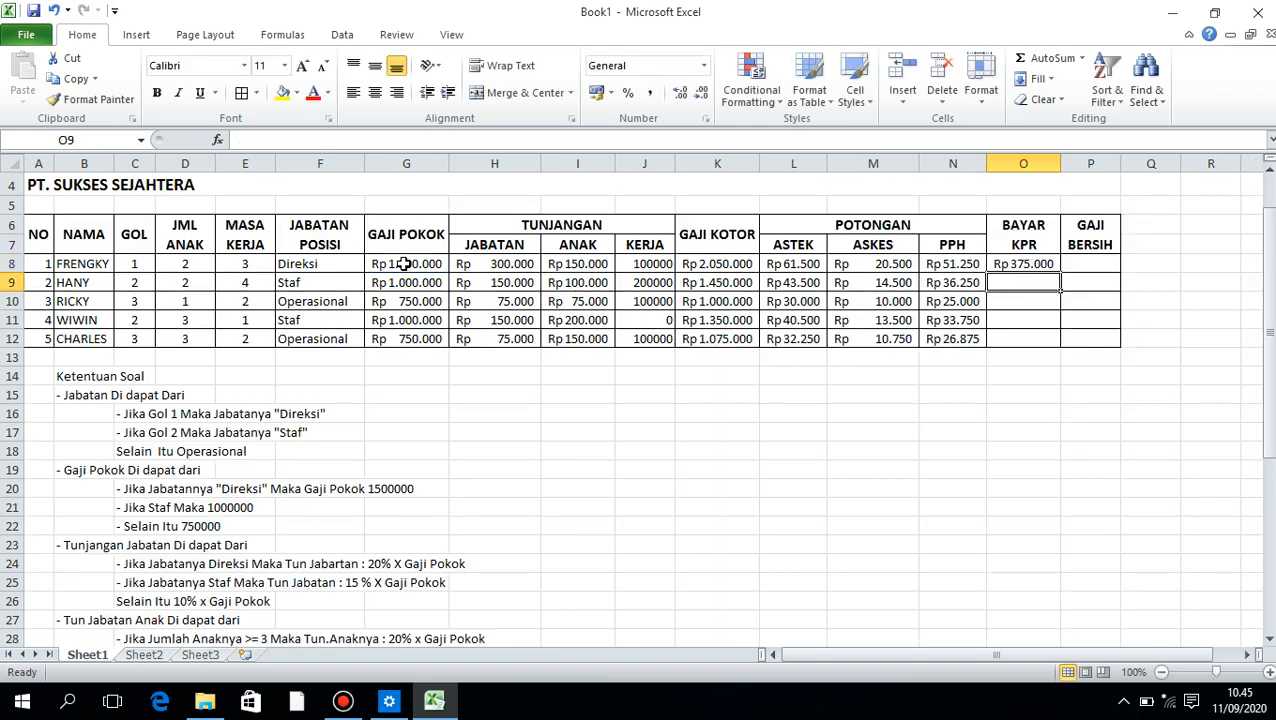
click(1047, 263)
drag(1060, 272, 1060, 346)
click(1117, 264)
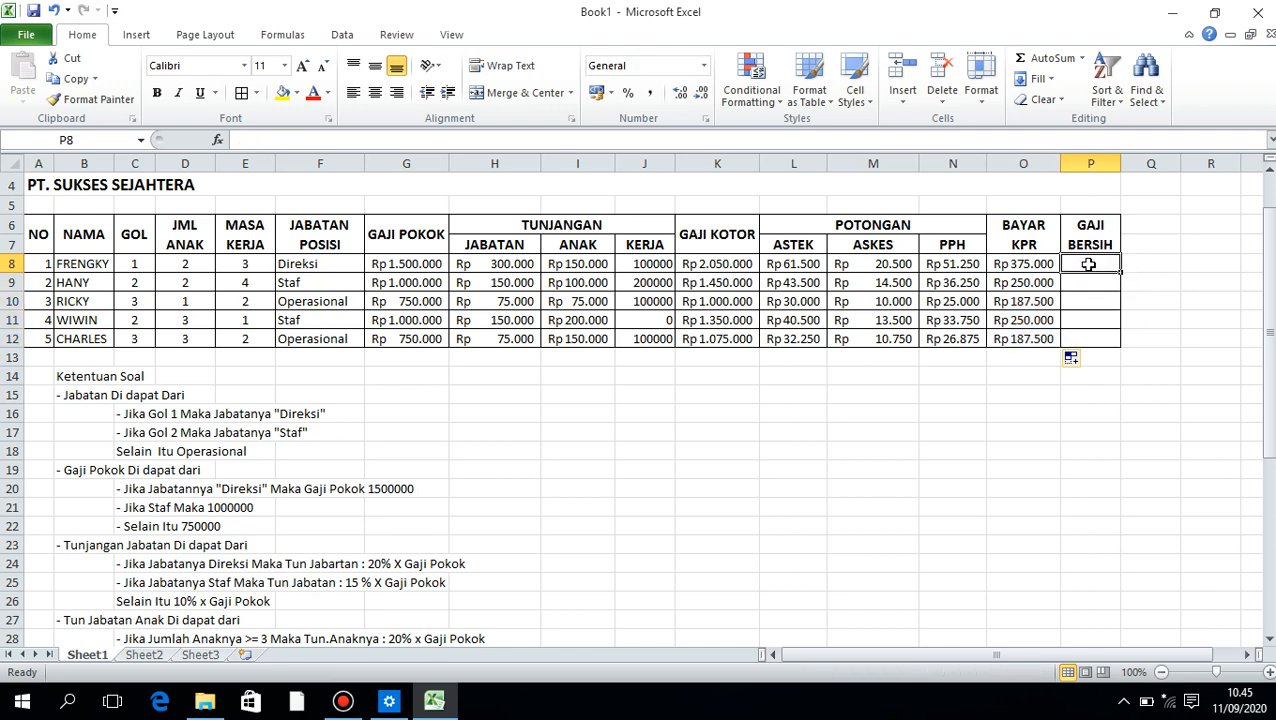
key(Home)
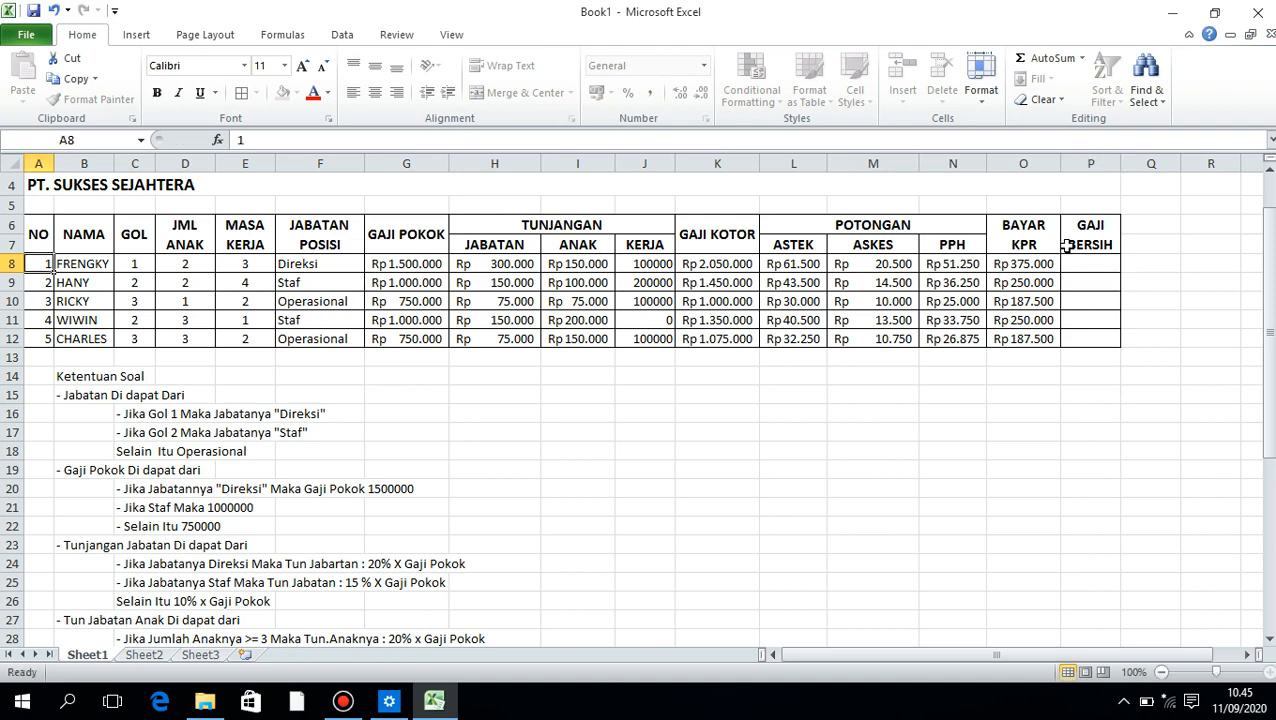
text(=)
click(1068, 264)
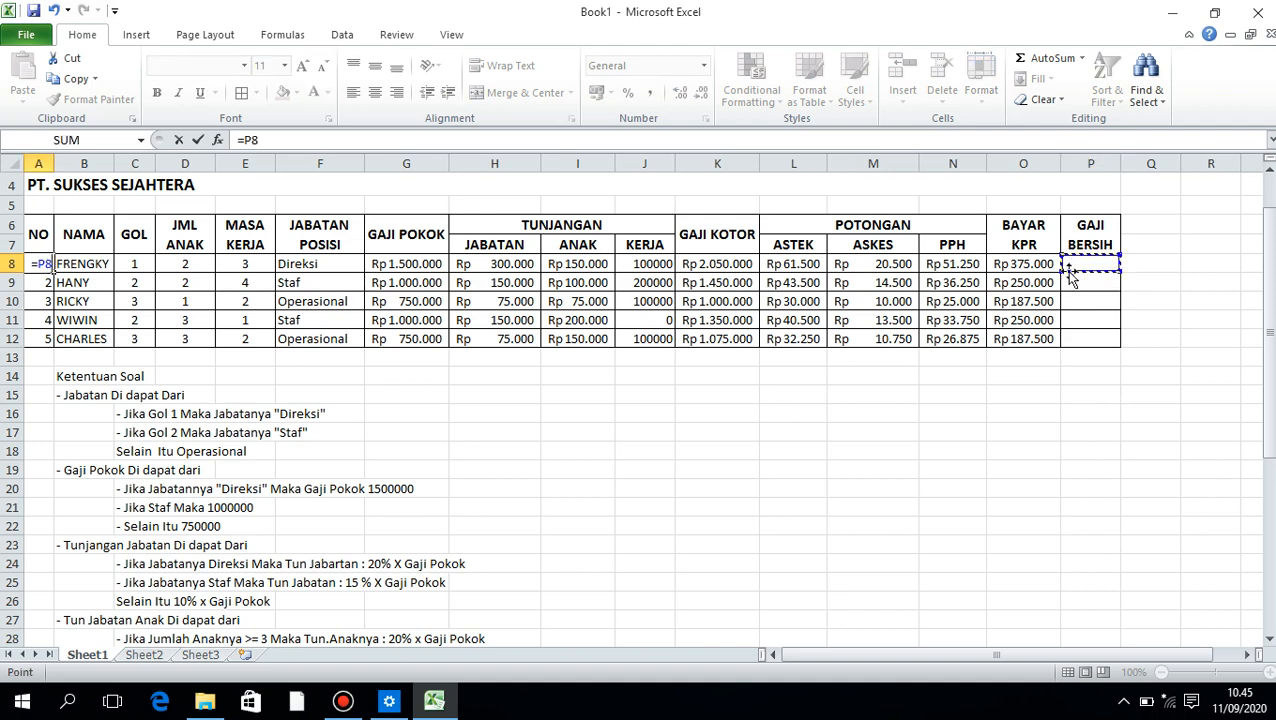
text(=)
key(Left)
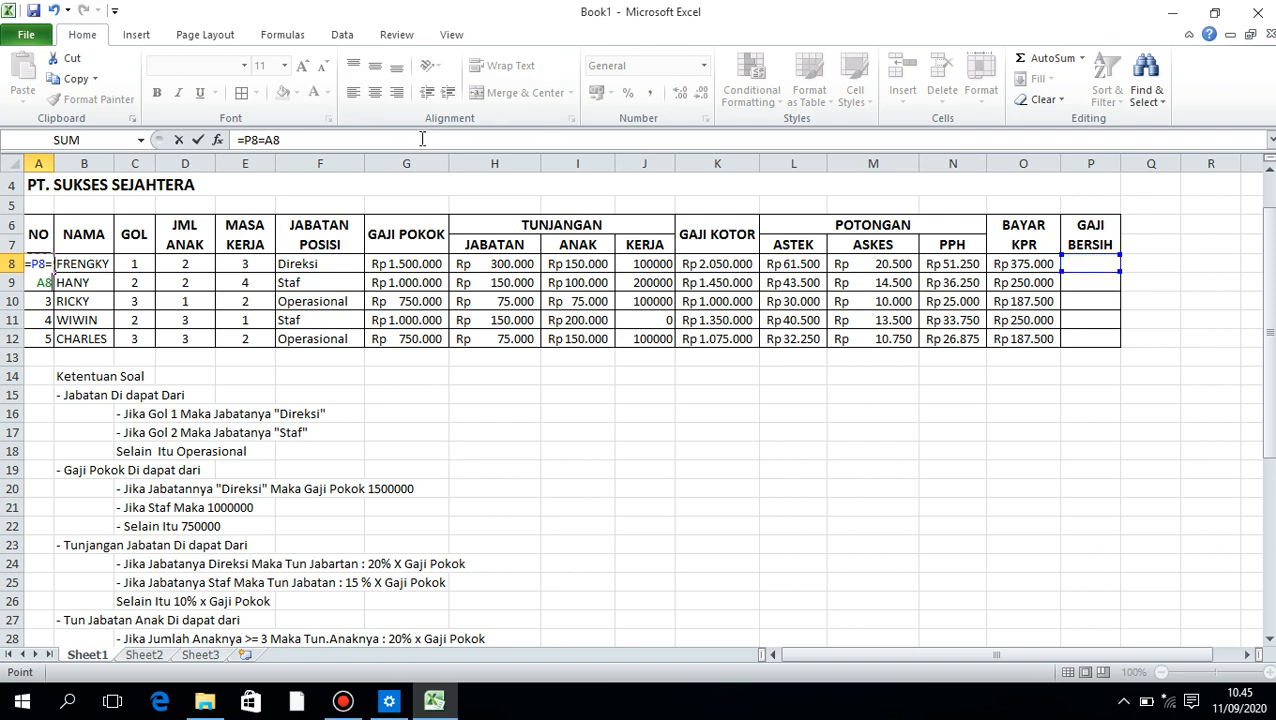
text(xxxxxx)
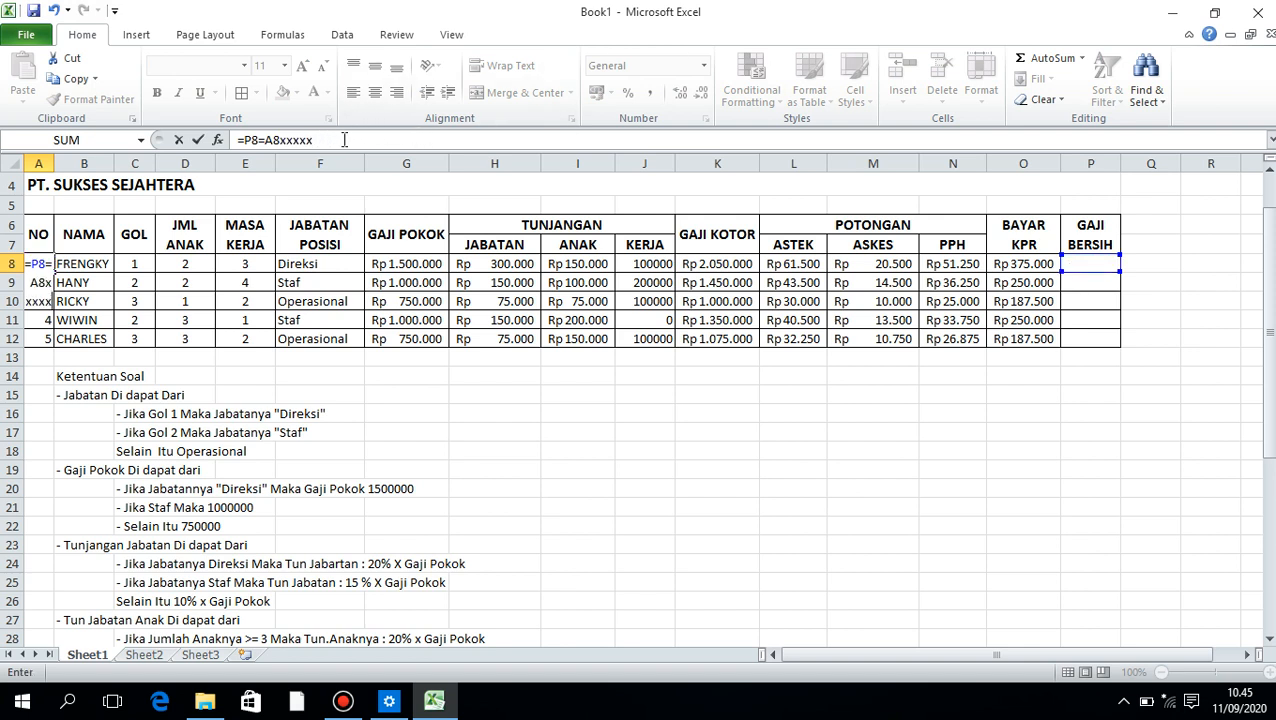
Clear the stray formula from A8 and enter the row number 1 there again
drag(344, 140, 163, 140)
key(Left)
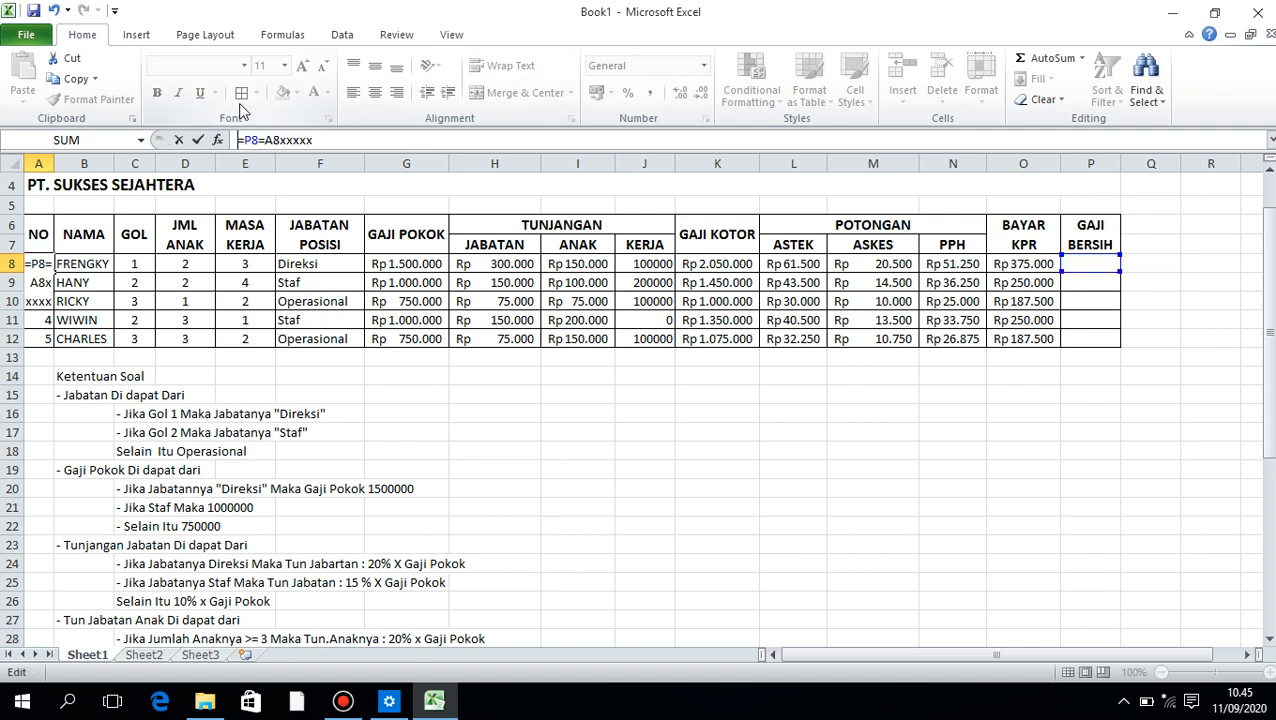
key(shift+End)
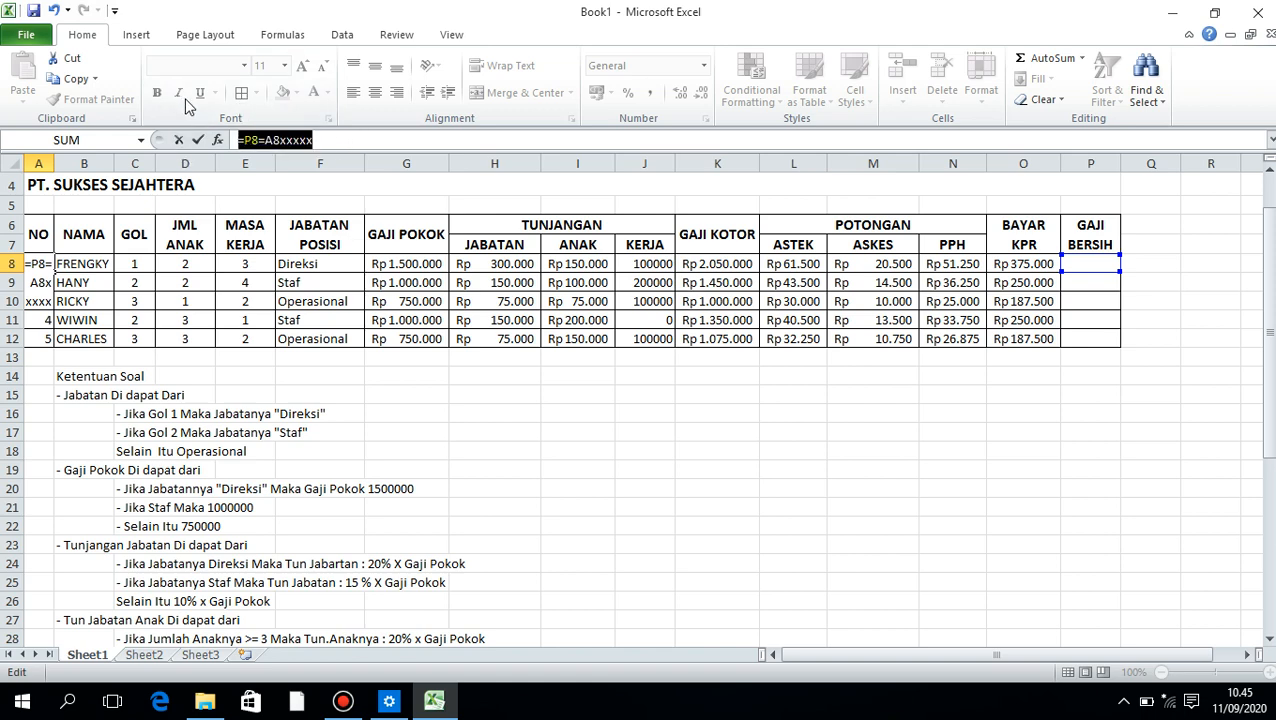
key(Delete)
click(228, 279)
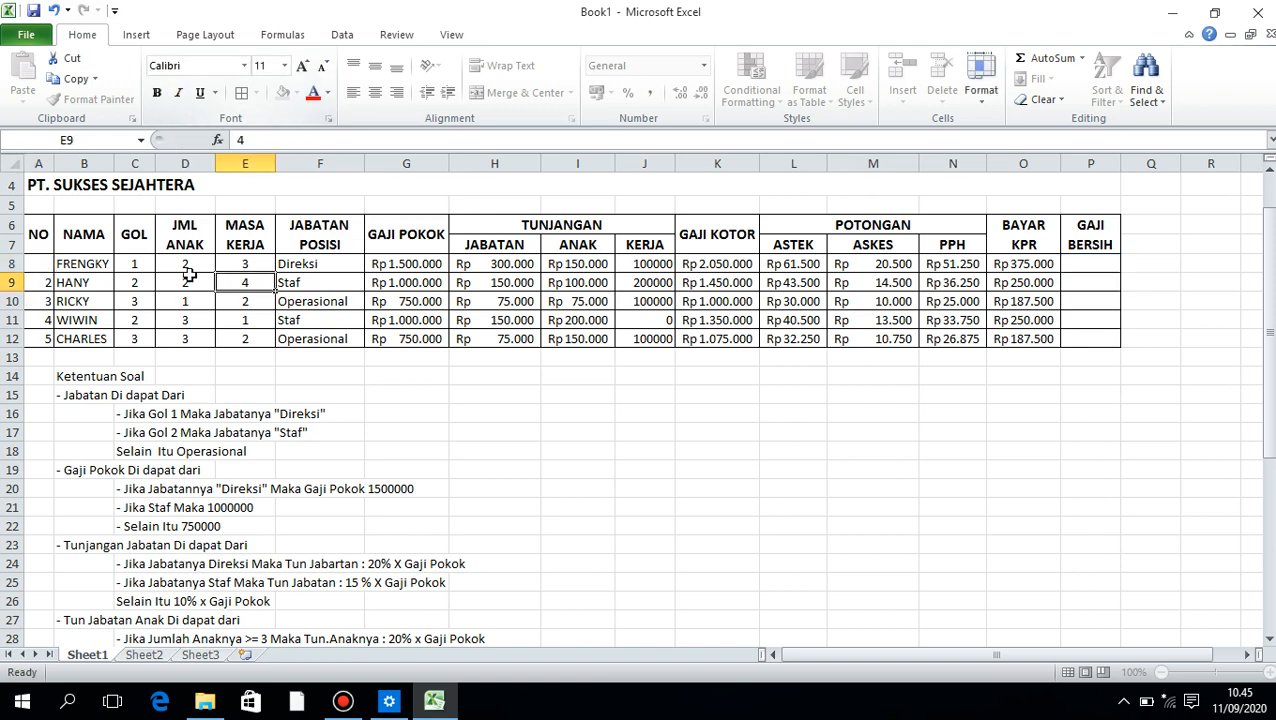
click(35, 264)
text(`)
key(BackSpace)
text(1)
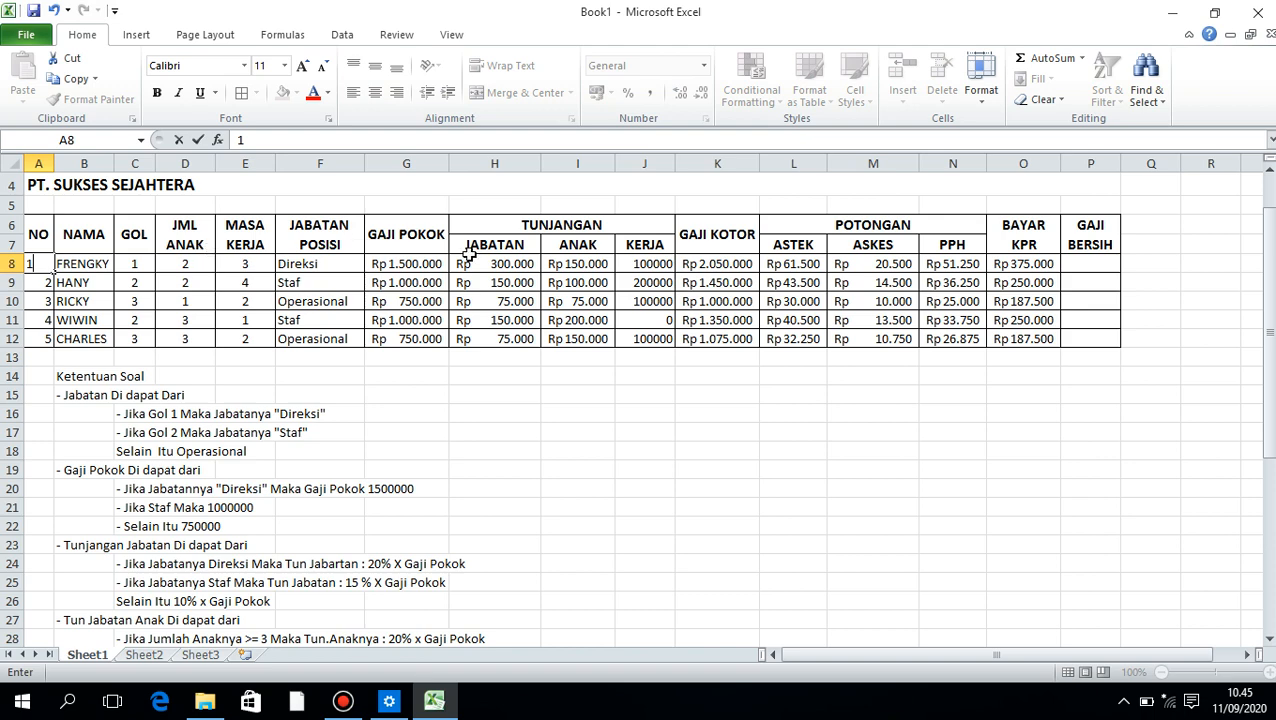
Begin the GAJI BERSIH formula in P8 as =K8- so it subtracts from the gross salary
click(1092, 266)
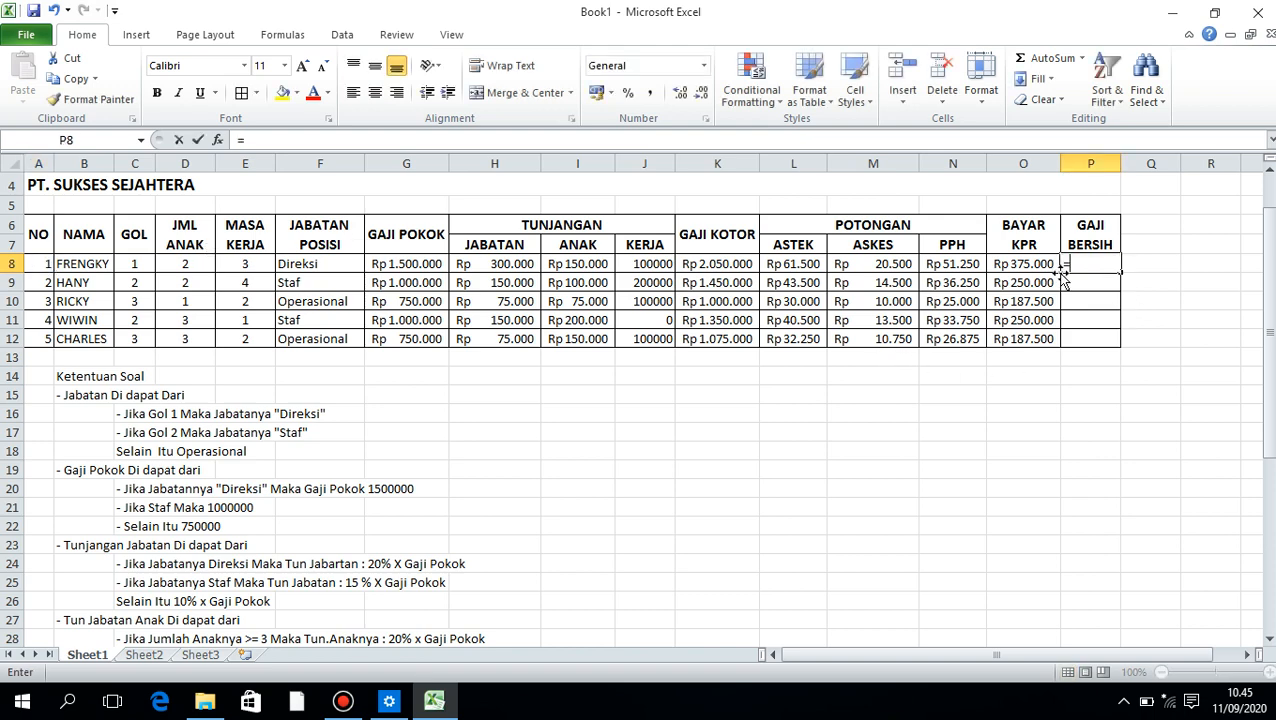
text(=)
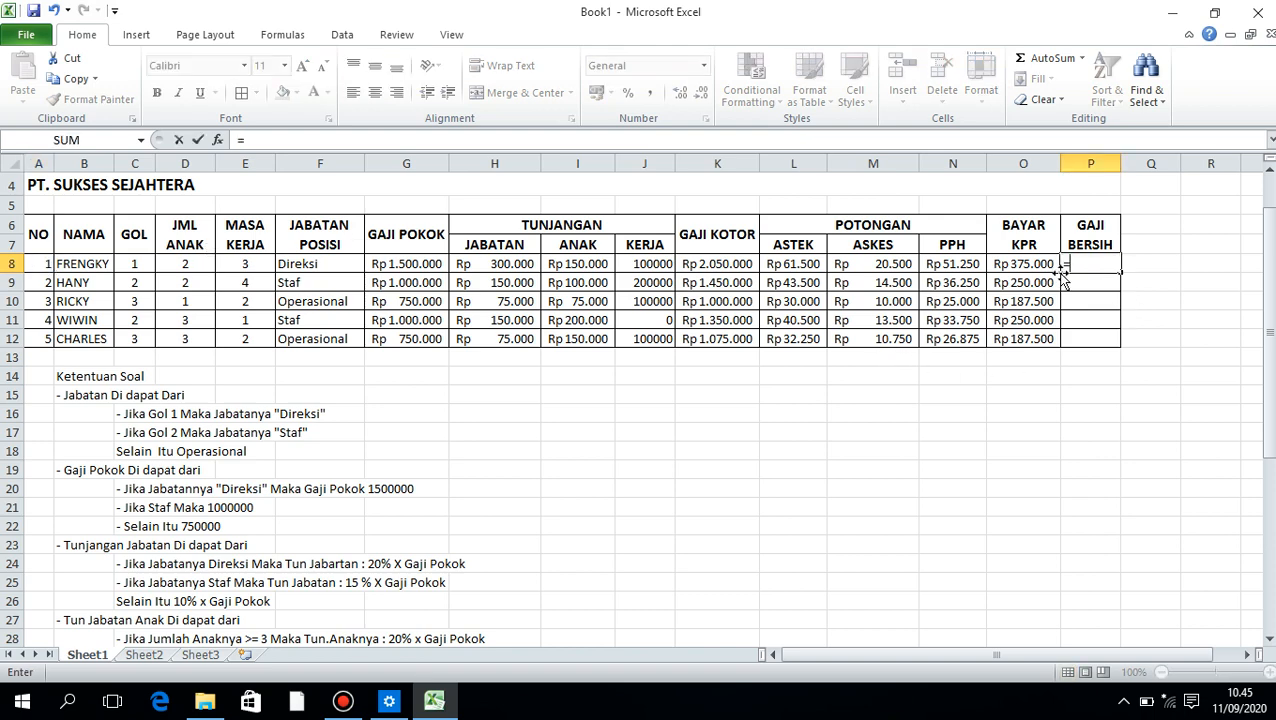
click(690, 263)
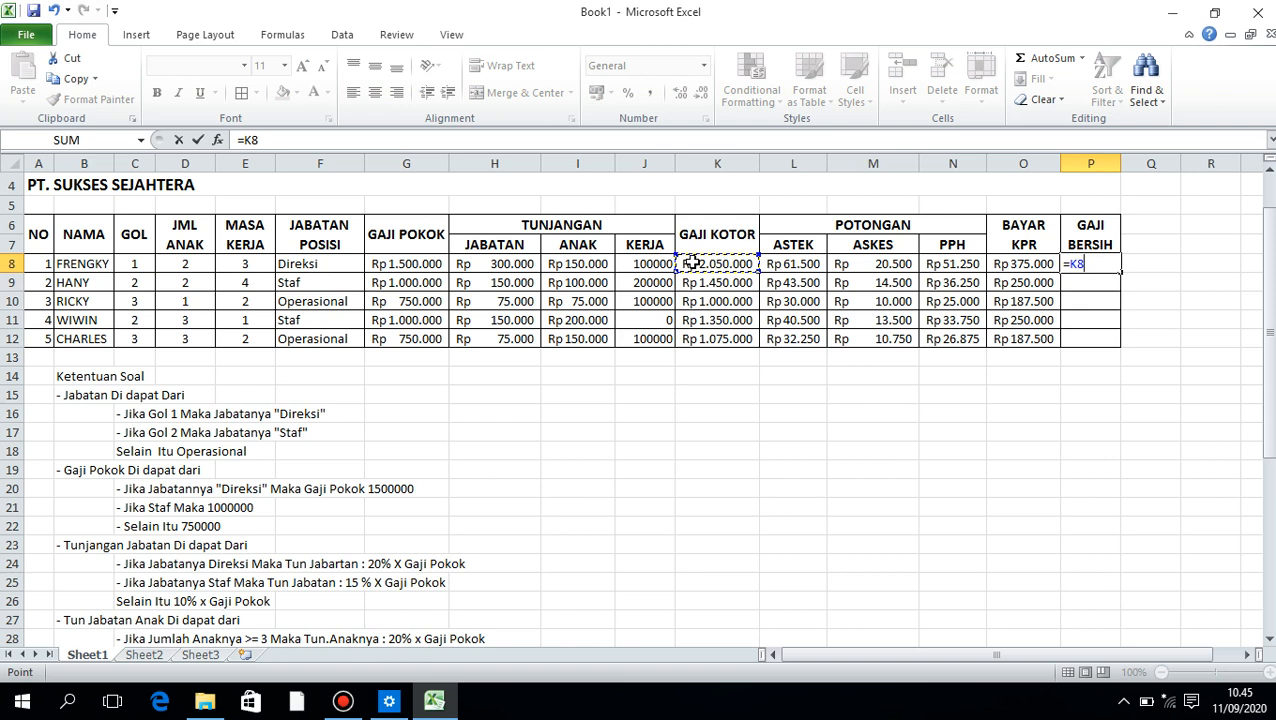
text(-()
click(808, 264)
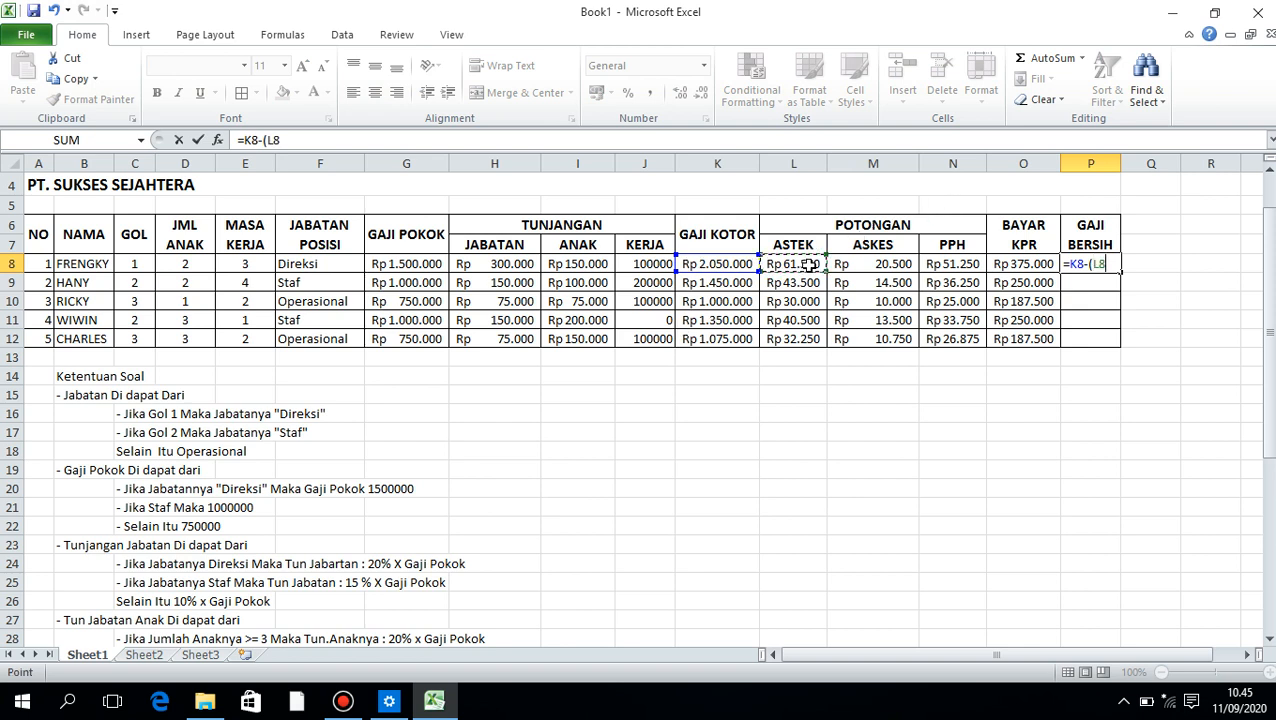
text(_)
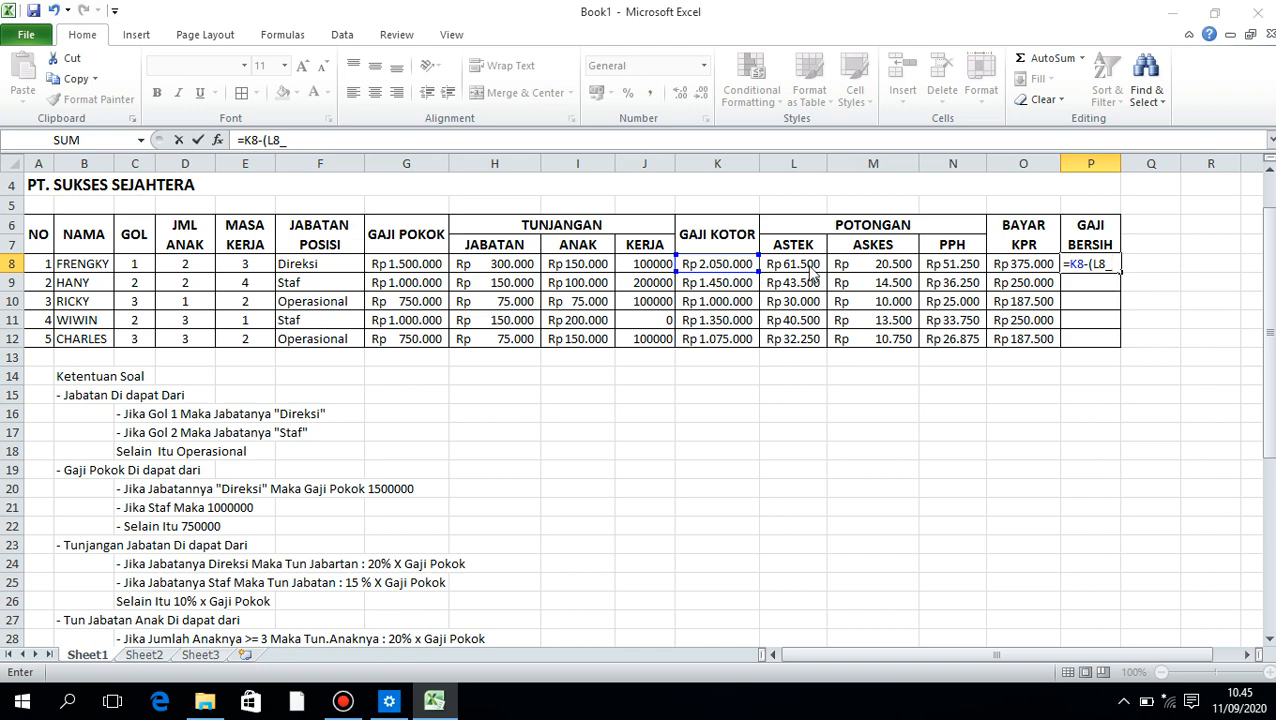
key(Return)
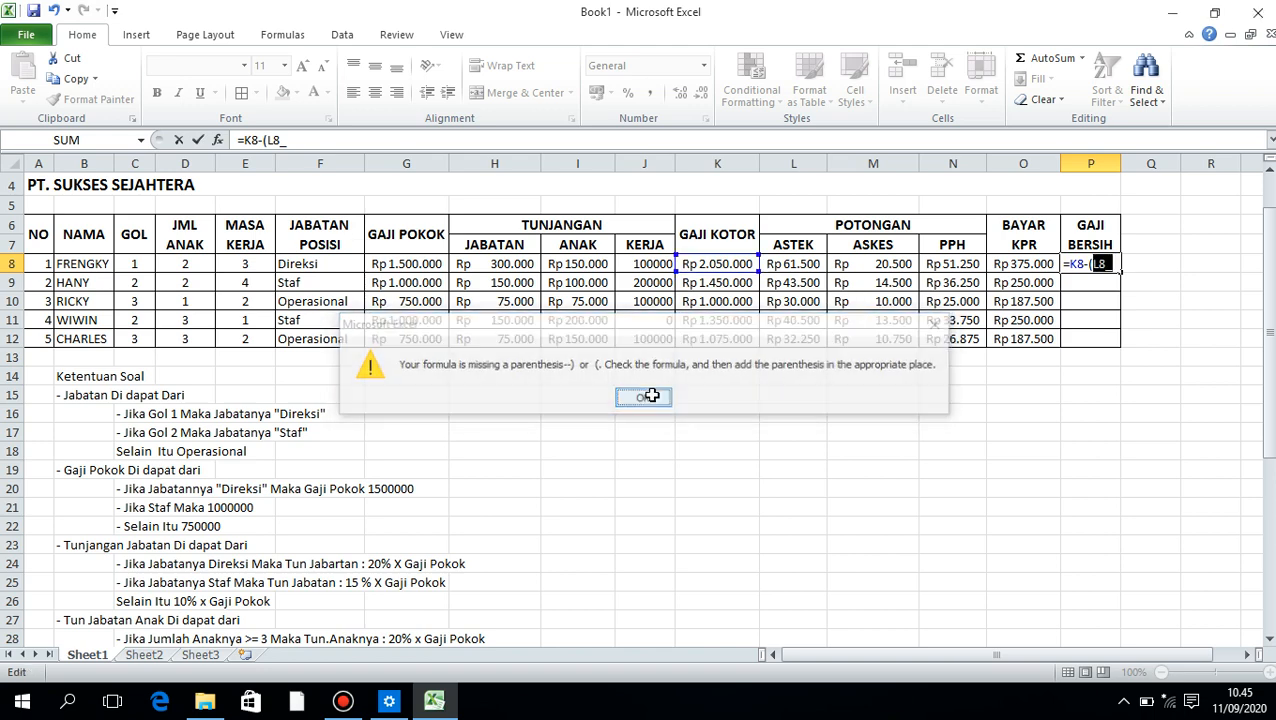
click(643, 398)
key(BackSpace)
key(BackSpace)
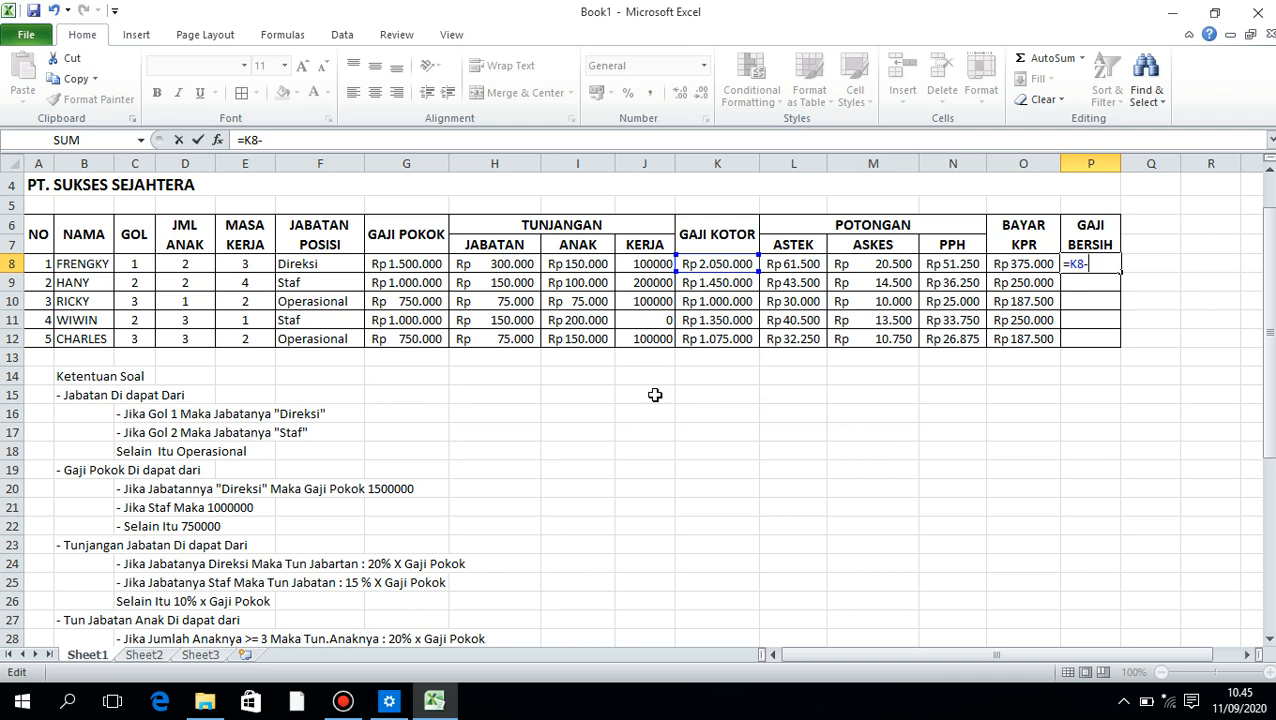
Extend the P8 formula with the ASTEK, ASKES and PPH deductions as =K8-(L8+M8+N8
text(()
click(782, 264)
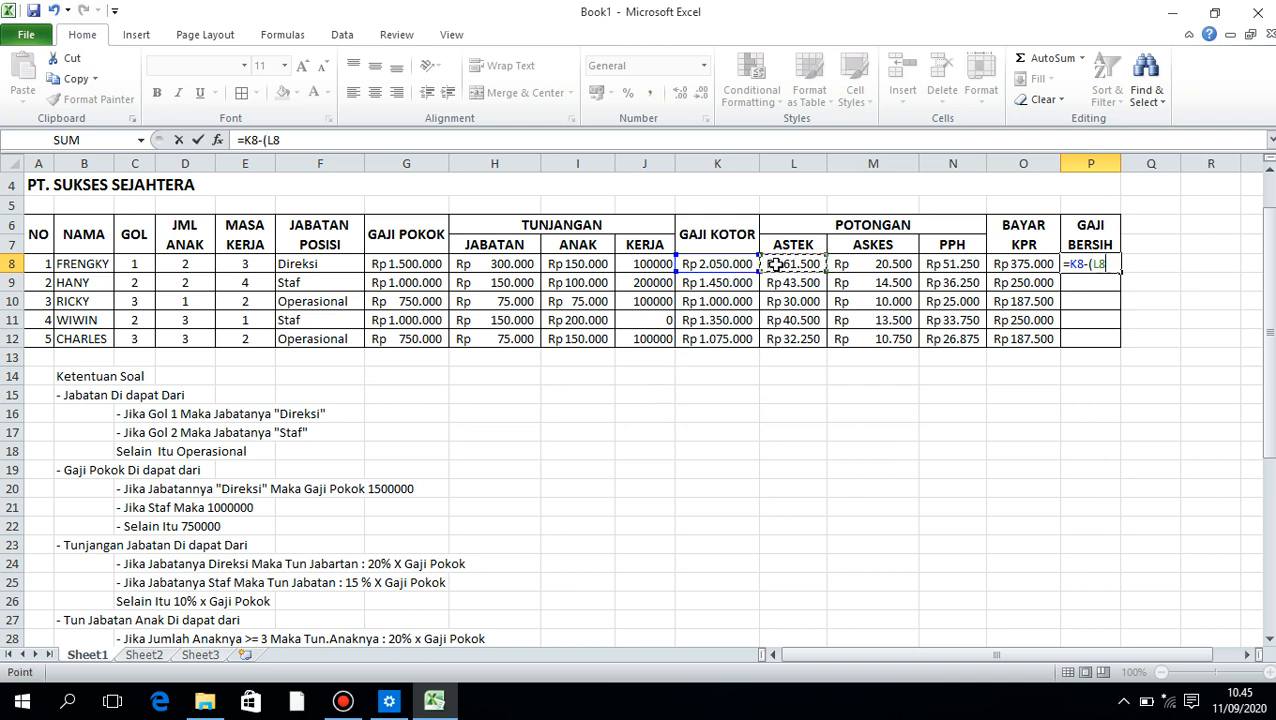
text(+)
click(888, 268)
text(+)
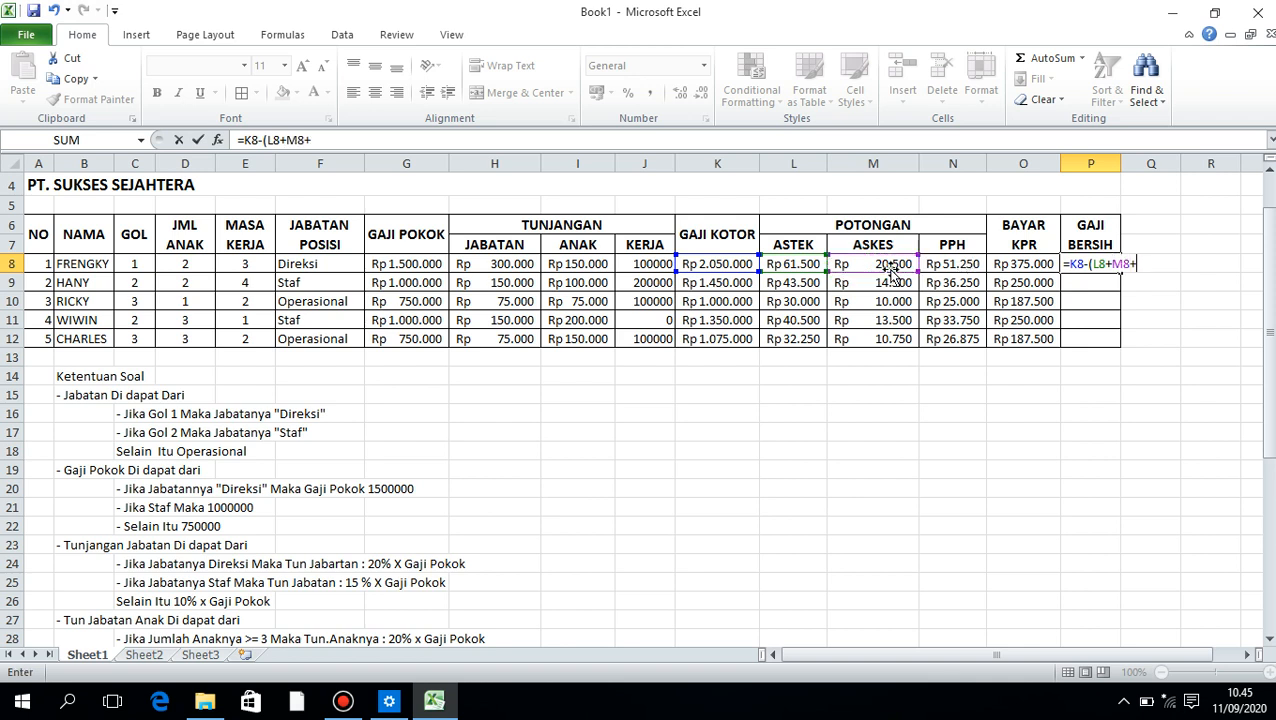
click(950, 268)
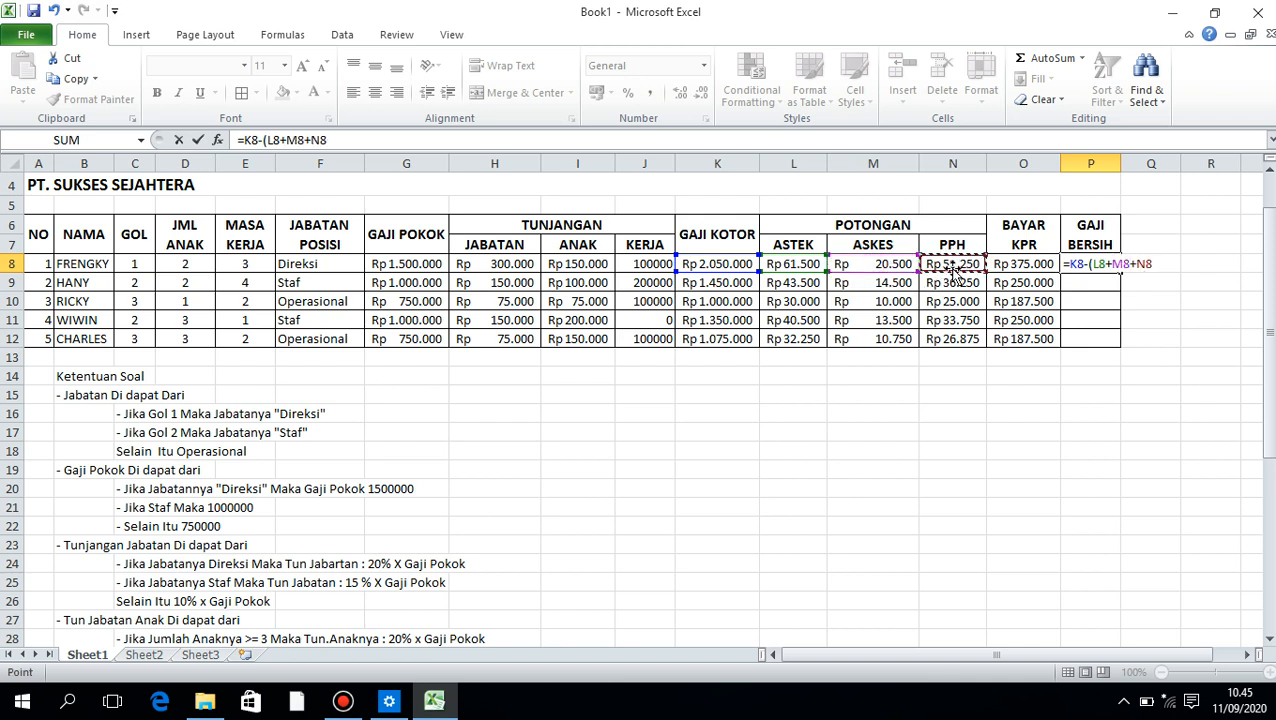
text())
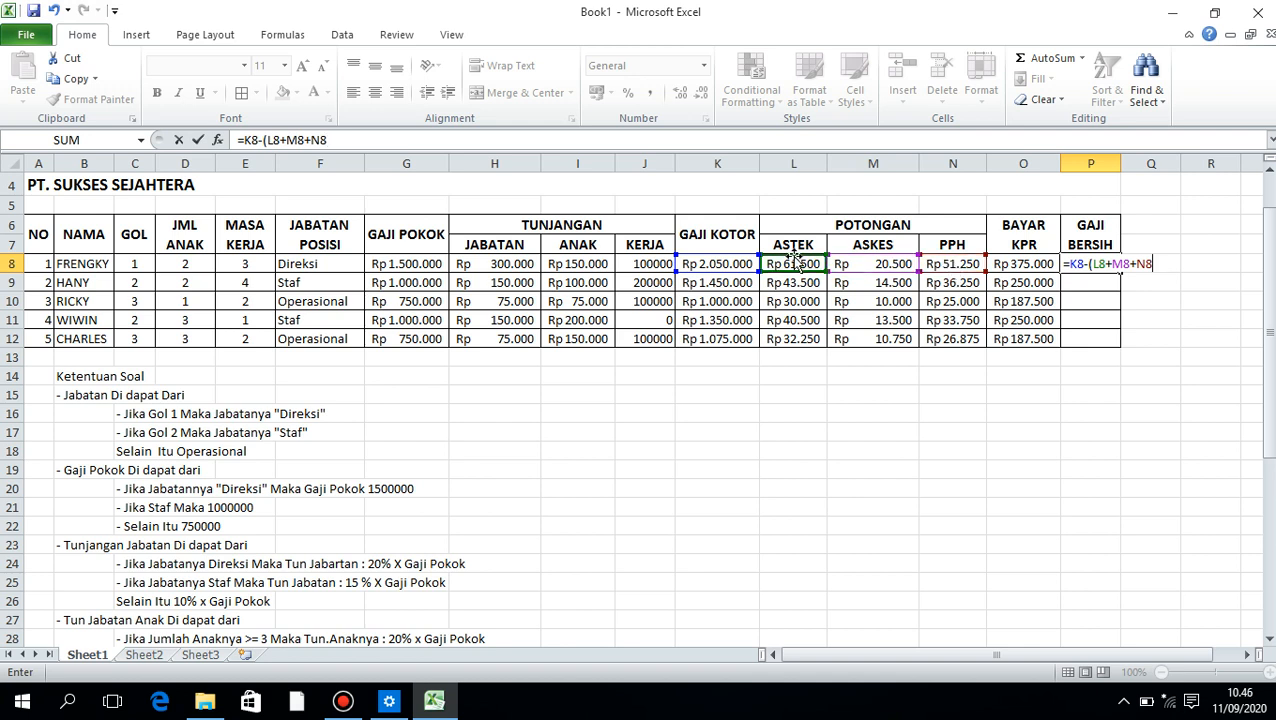
text(+)
text(O8_)
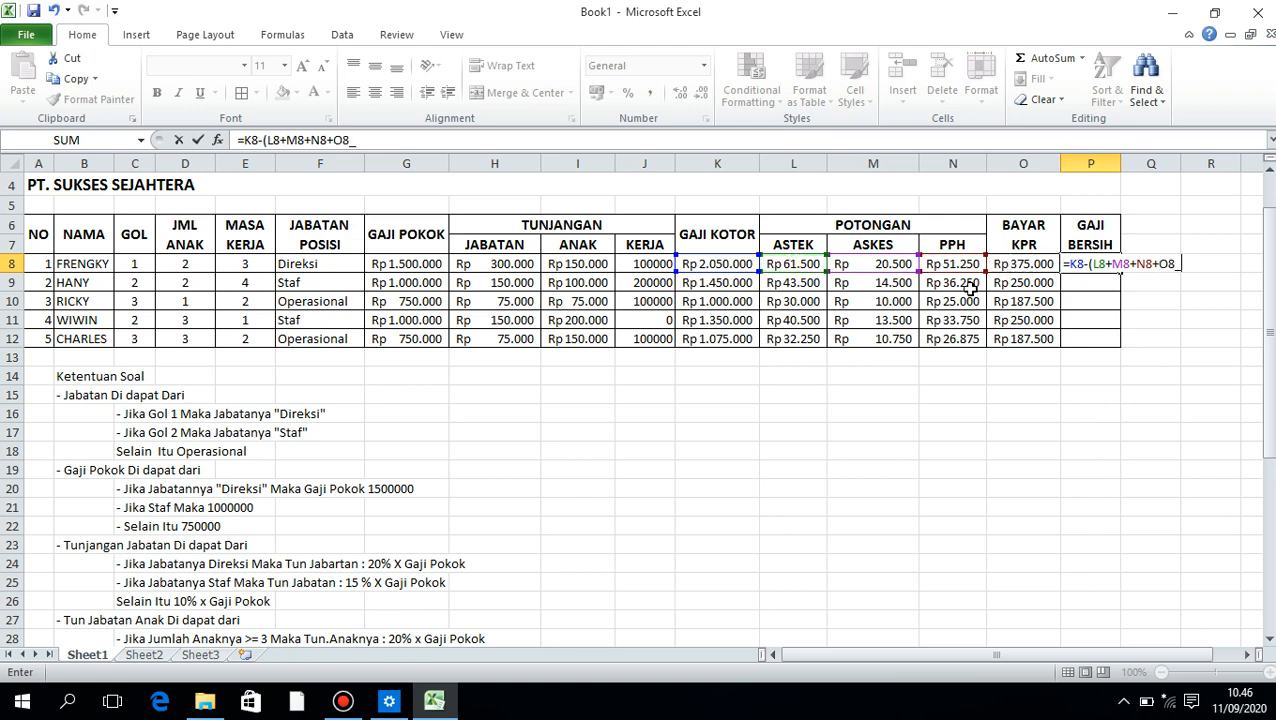
Add the BAYAR KPR amount to the subtracted sum and enter the P8 formula as =K8-(L8+M8+N8+O8)
key(Return)
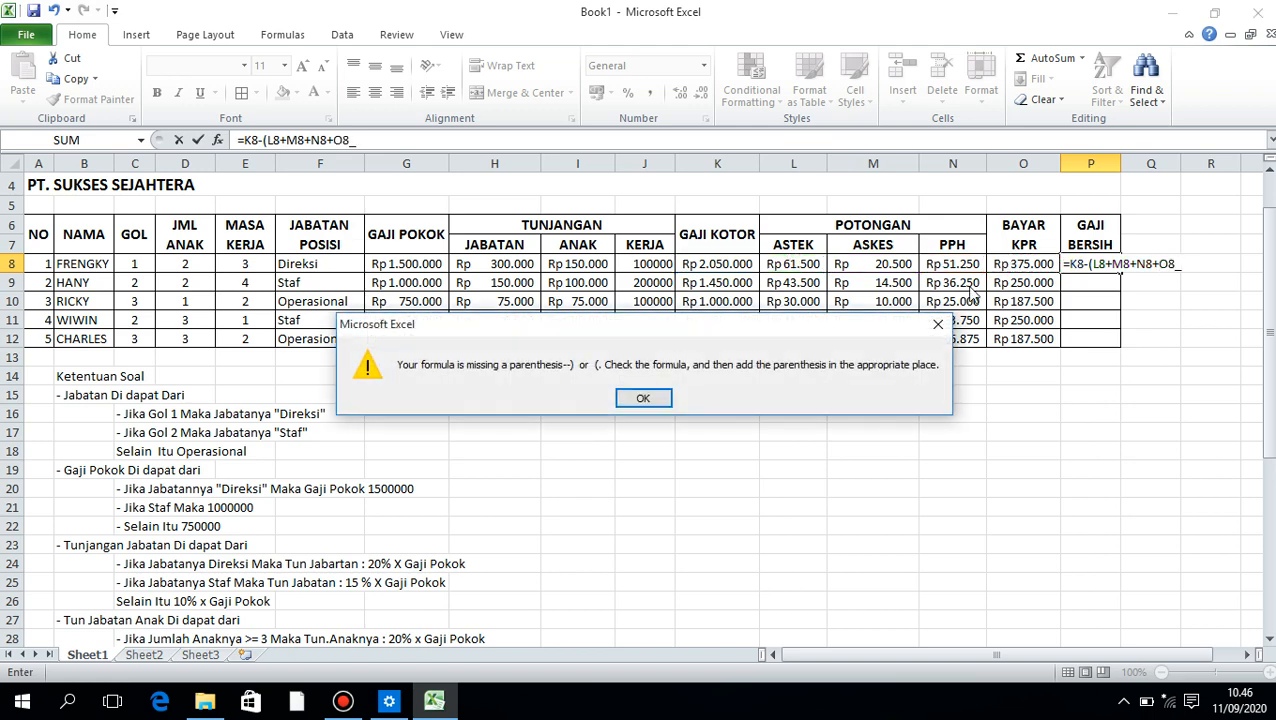
click(643, 398)
click(1205, 282)
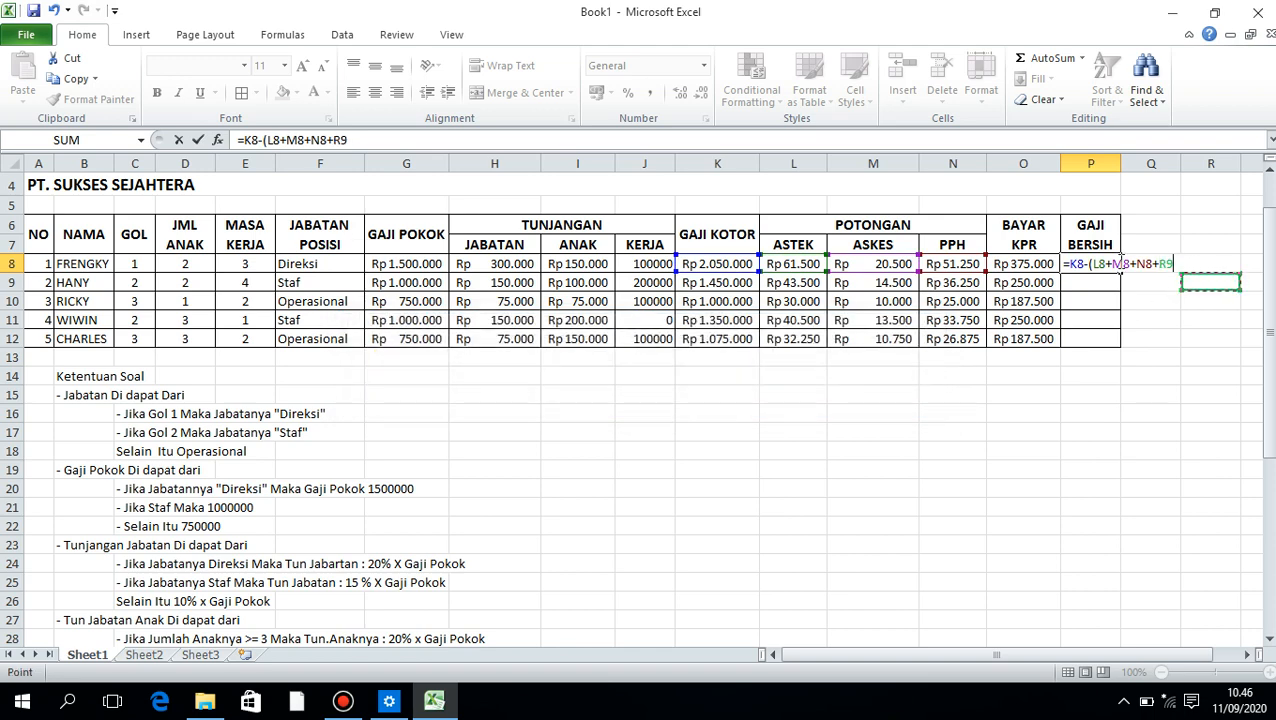
click(1035, 264)
text())
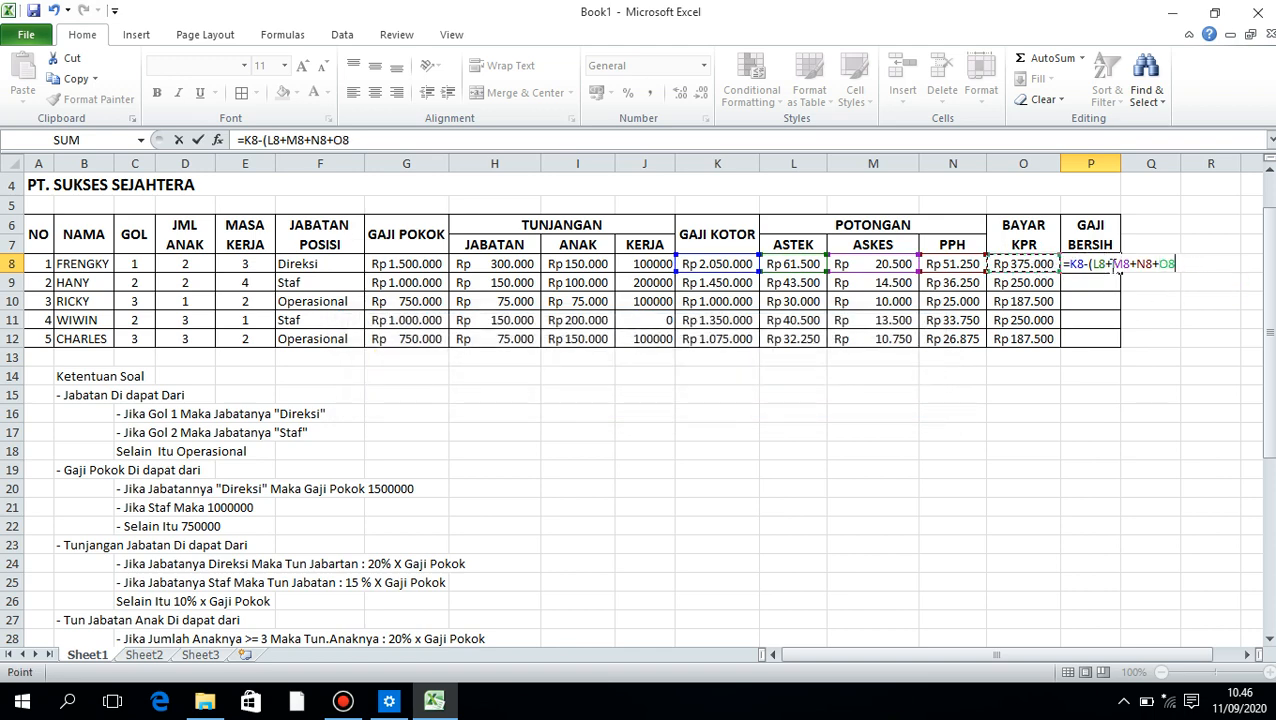
key(Return)
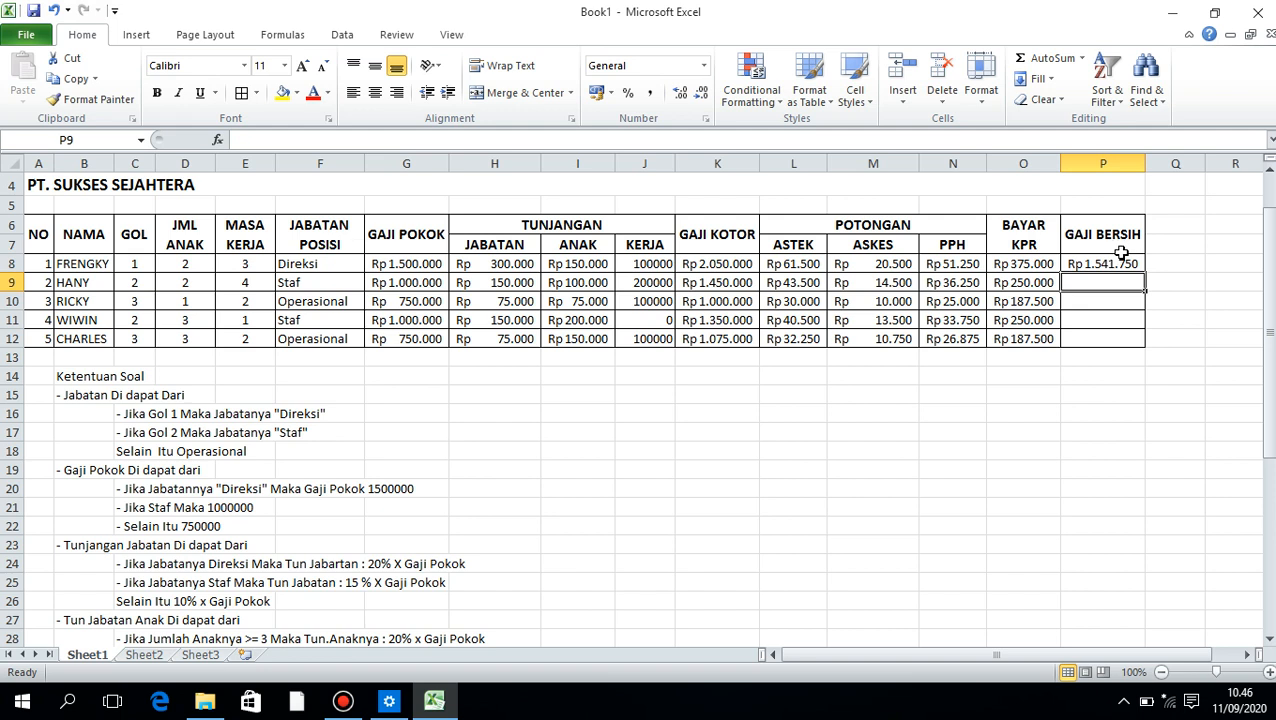
Fill the GAJI BERSIH formula from P8 down to P12
key(Up)
key(Up)
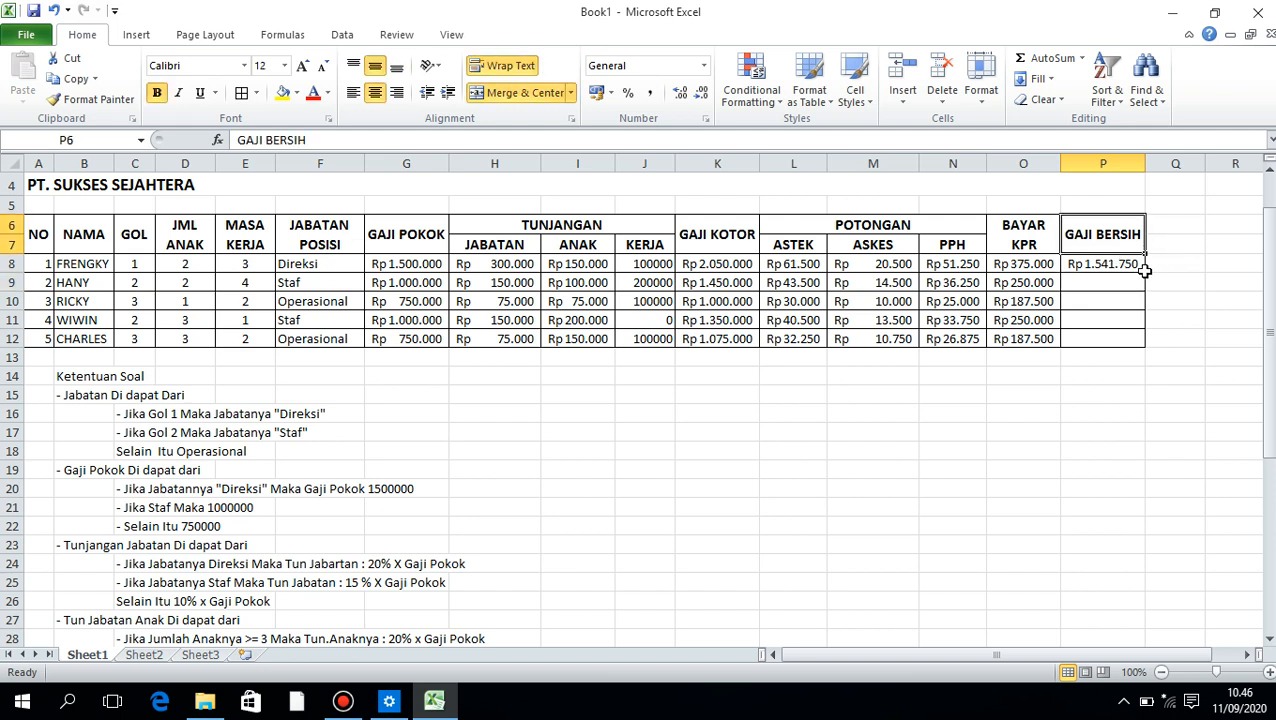
click(1130, 265)
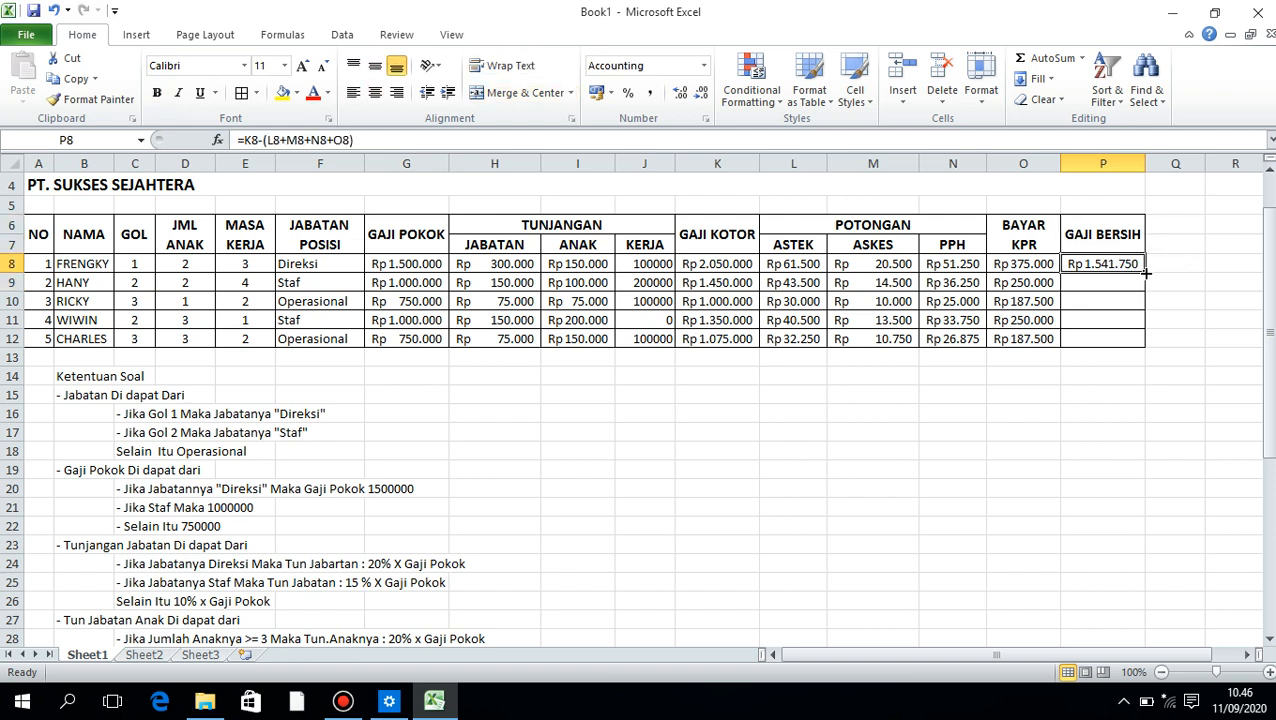
drag(1145, 273, 1141, 348)
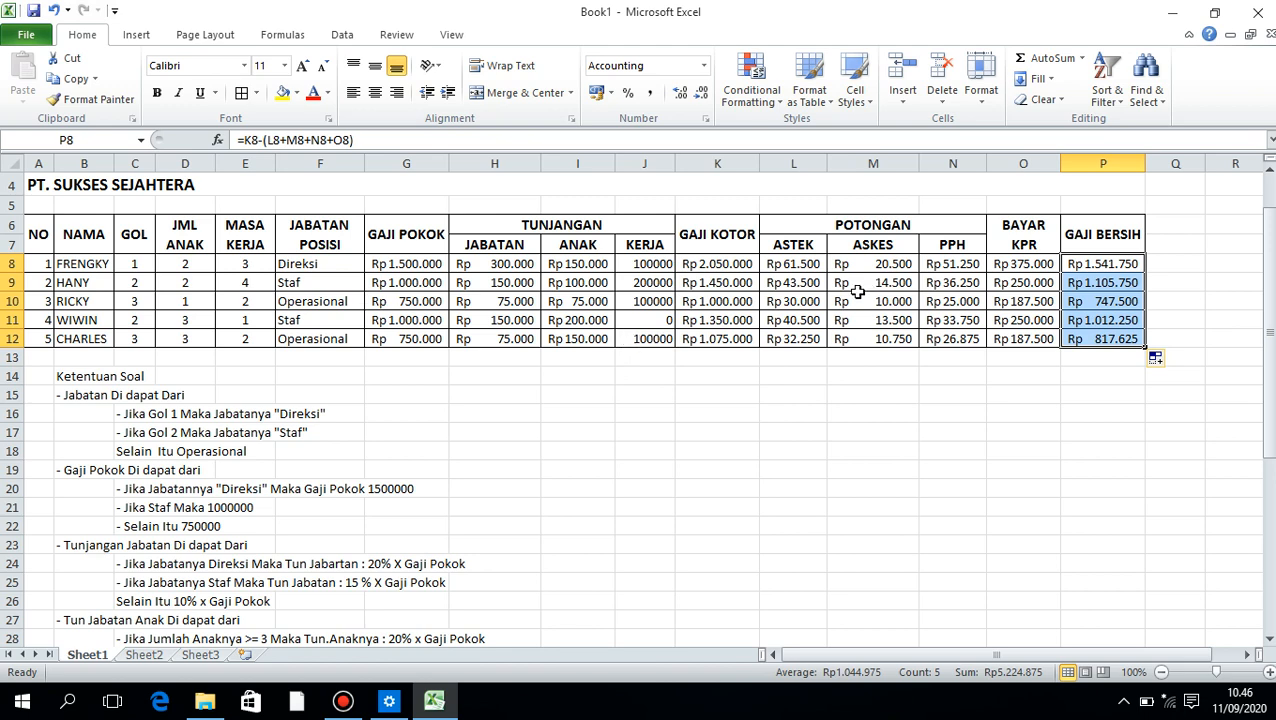
Save the workbook as TUGAS PRAKTIKUM 7c.xlsx in the BELAJAR MS EXCEL 2010 folder on drive D
scroll(344, 255, up, 1)
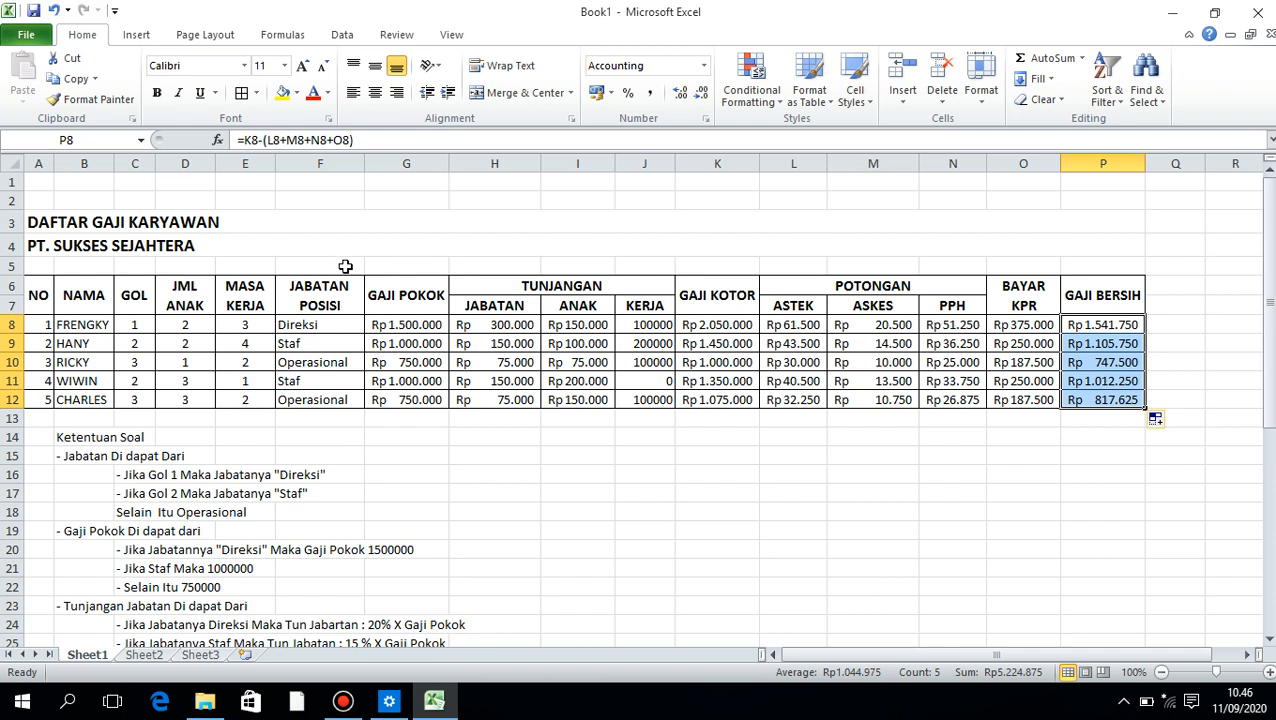
click(33, 11)
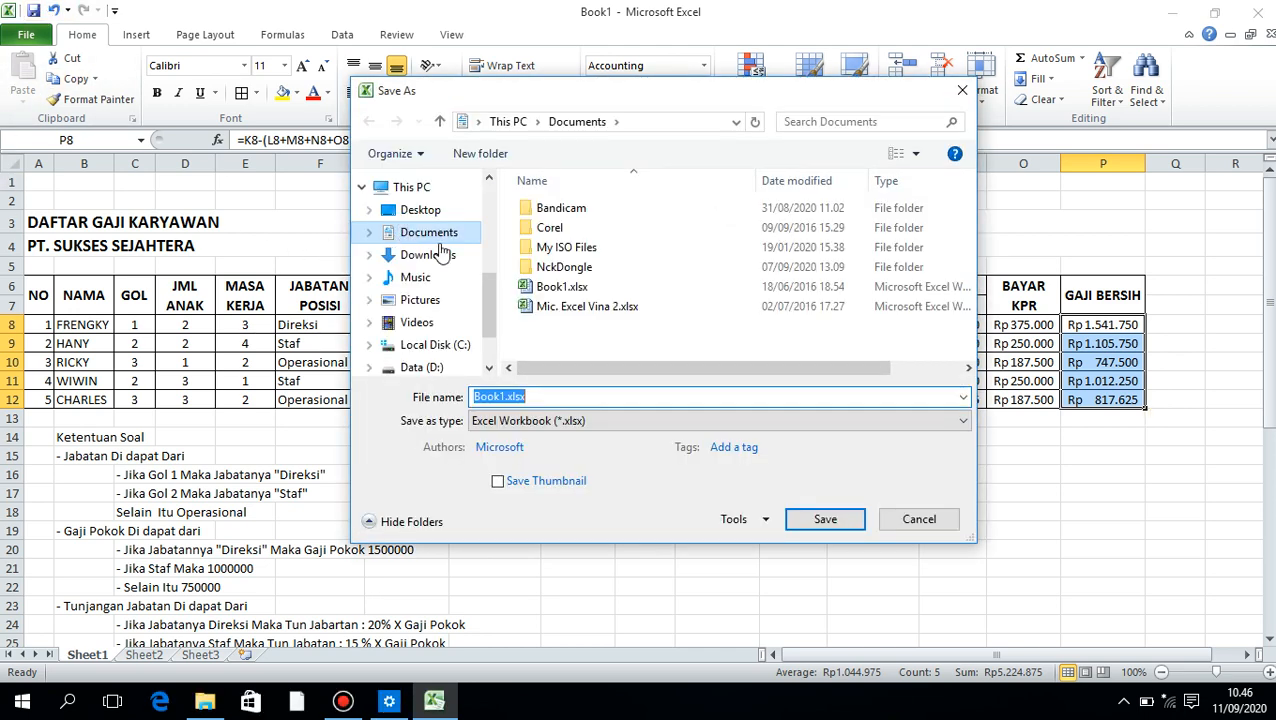
click(422, 369)
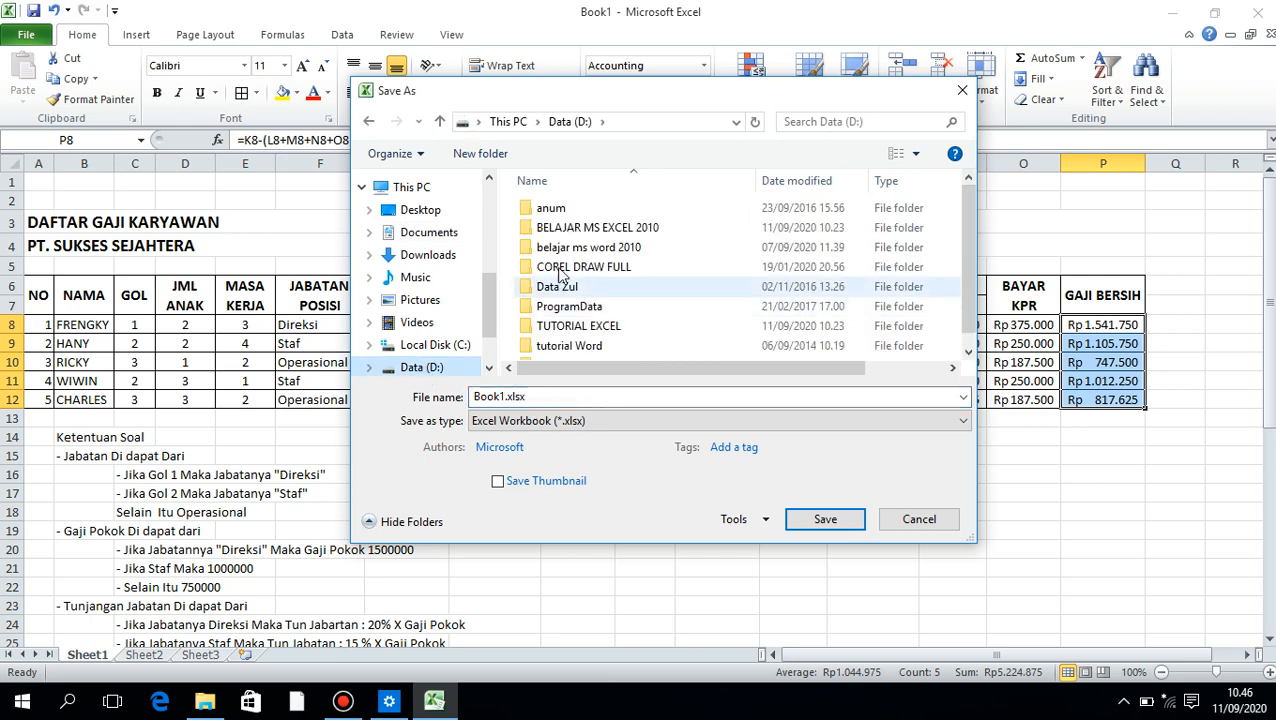
double_click(594, 228)
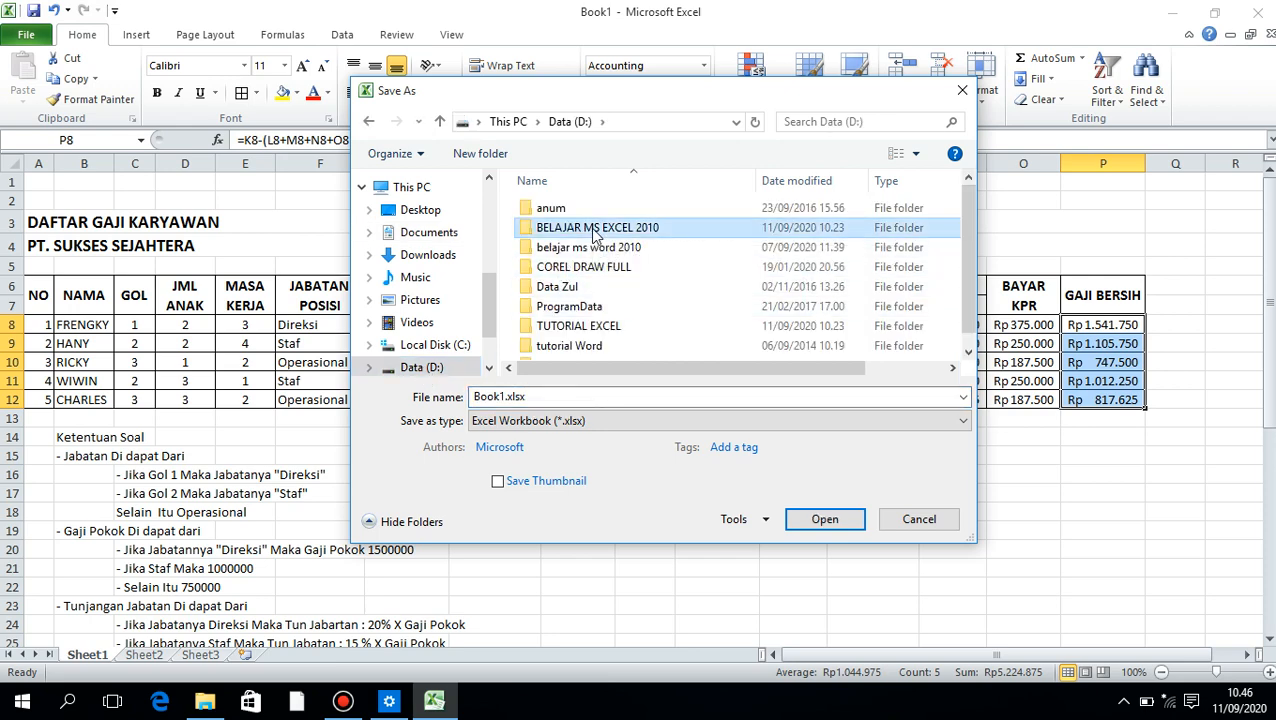
click(605, 345)
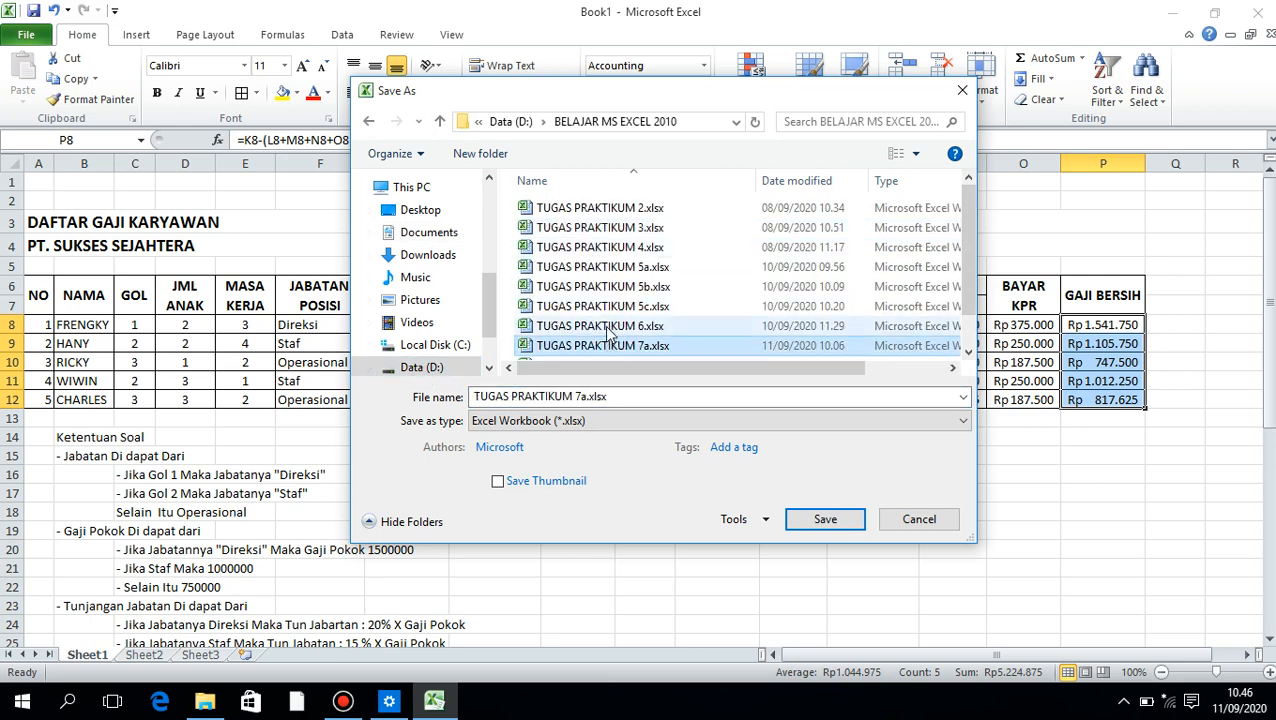
double_click(600, 397)
click(591, 397)
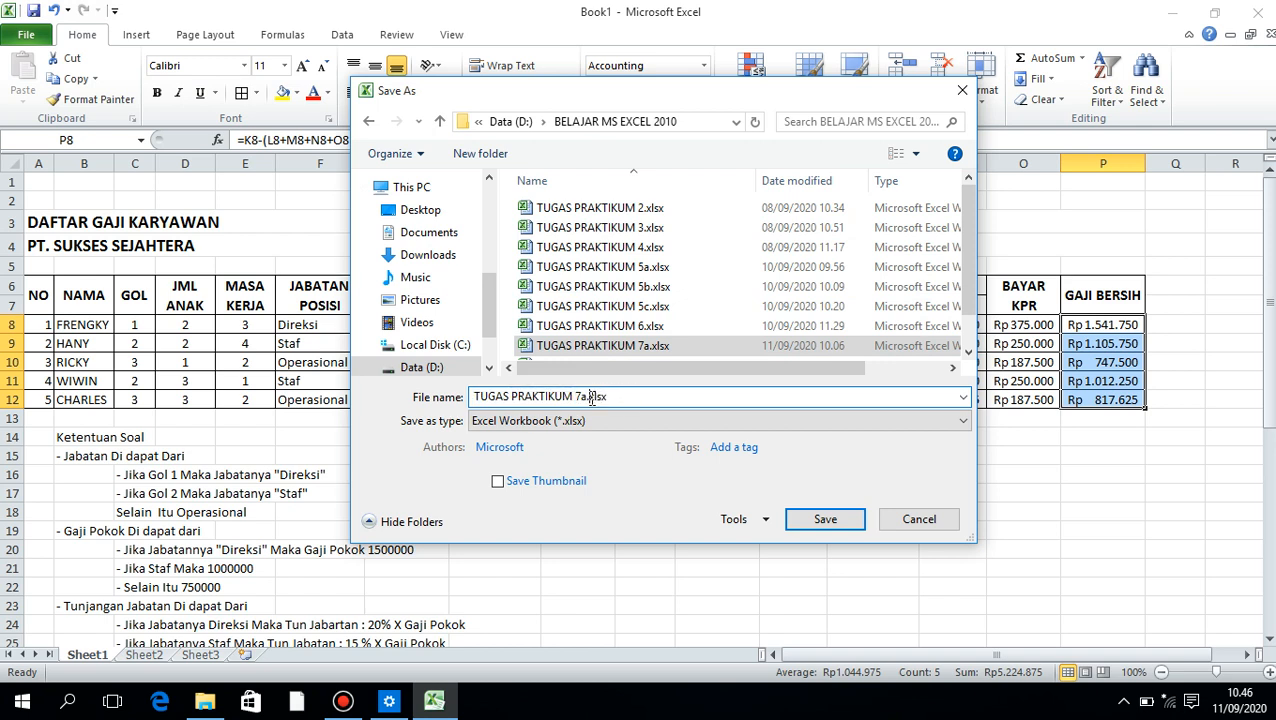
key(BackSpace)
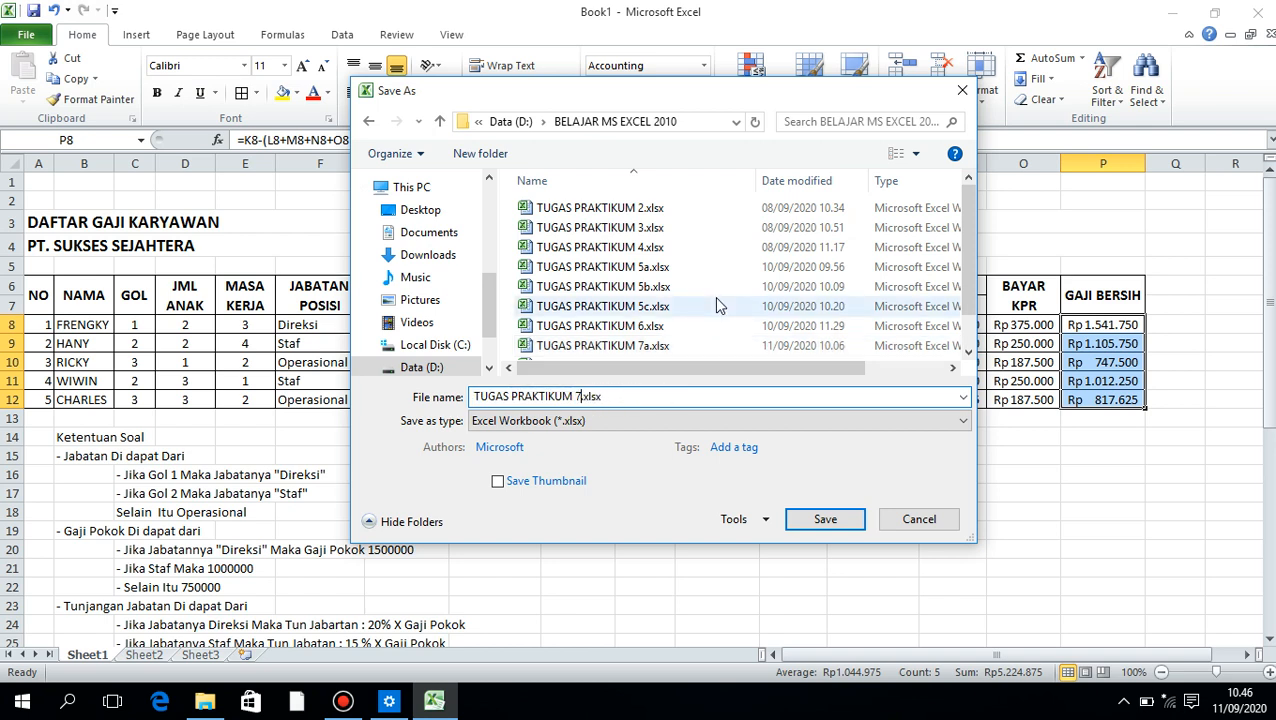
text(c)
key(Return)
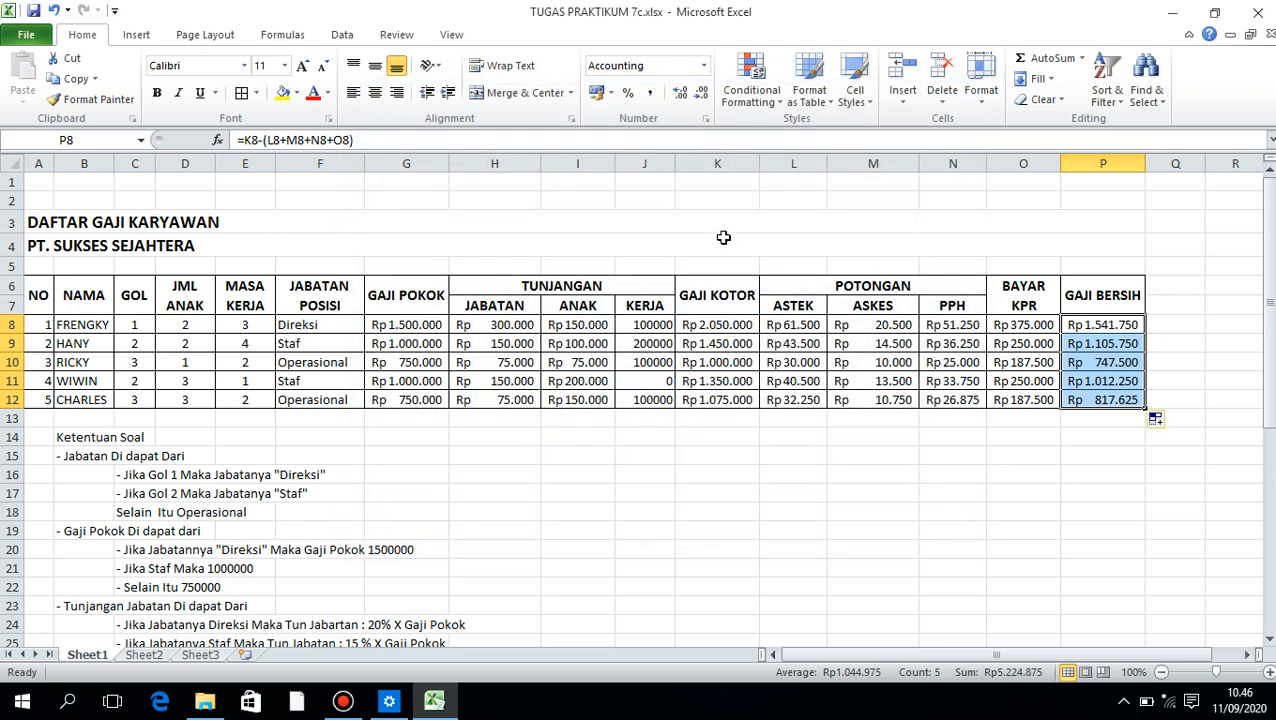